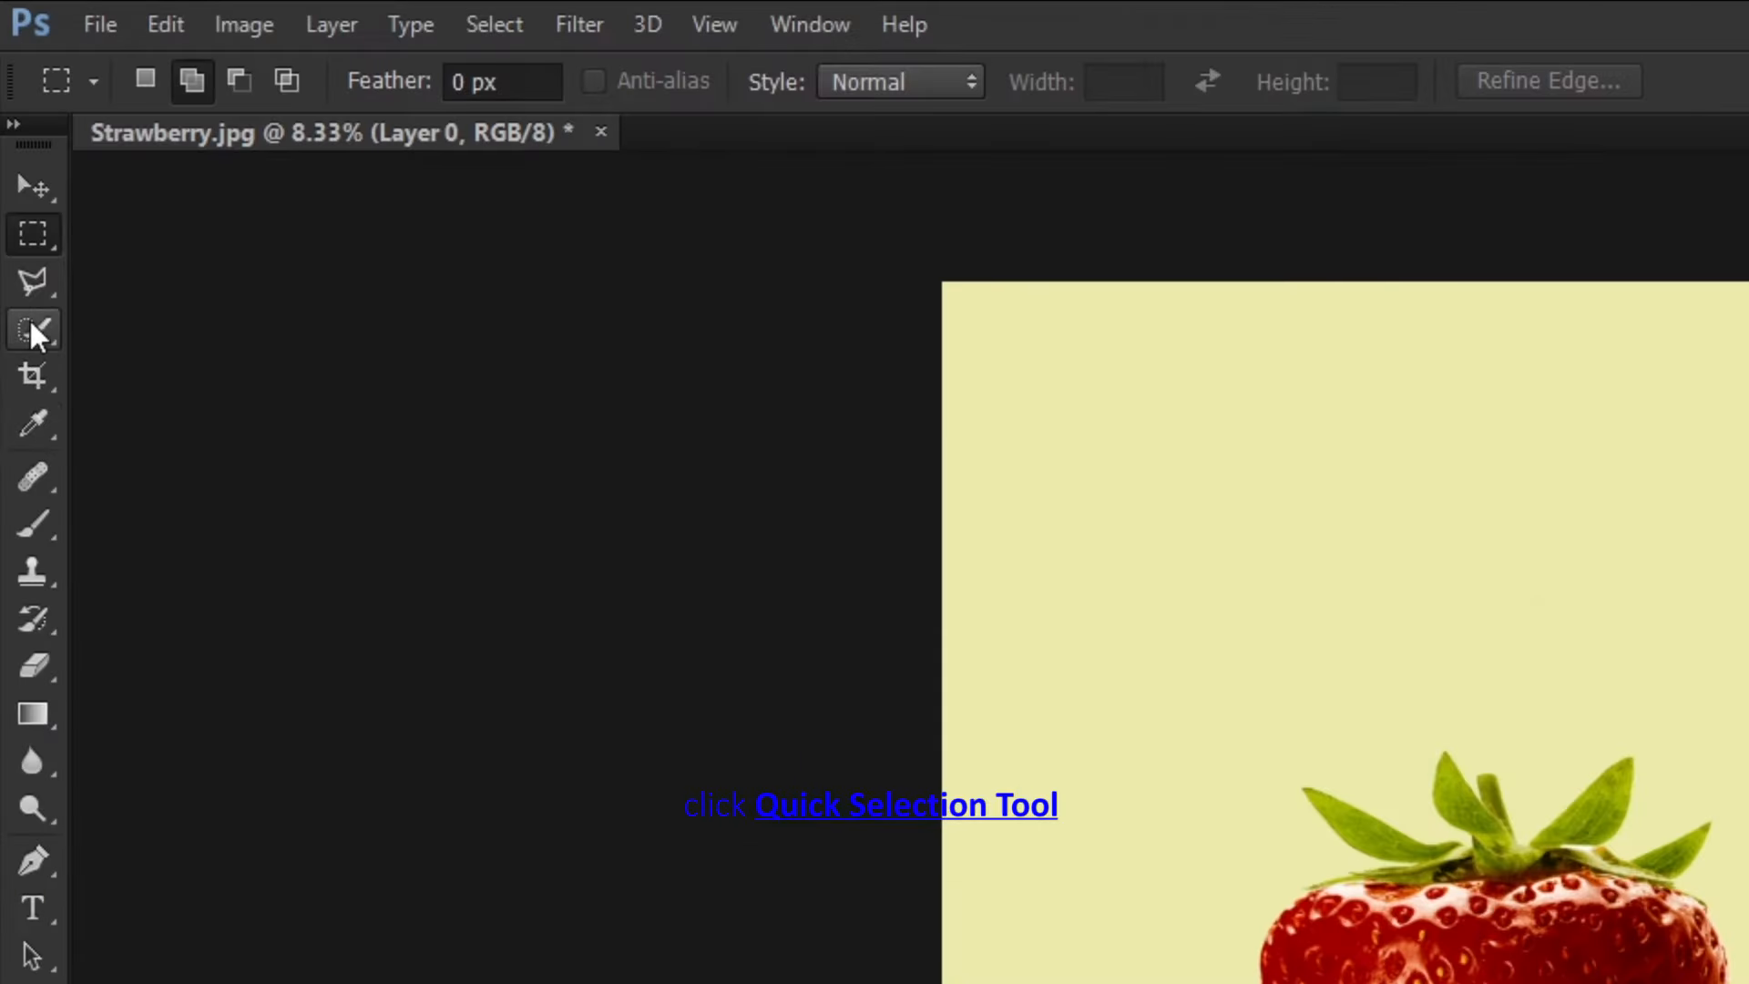
Select the whole strawberry, including its leaves, with the Quick Selection tool.
click(30, 323)
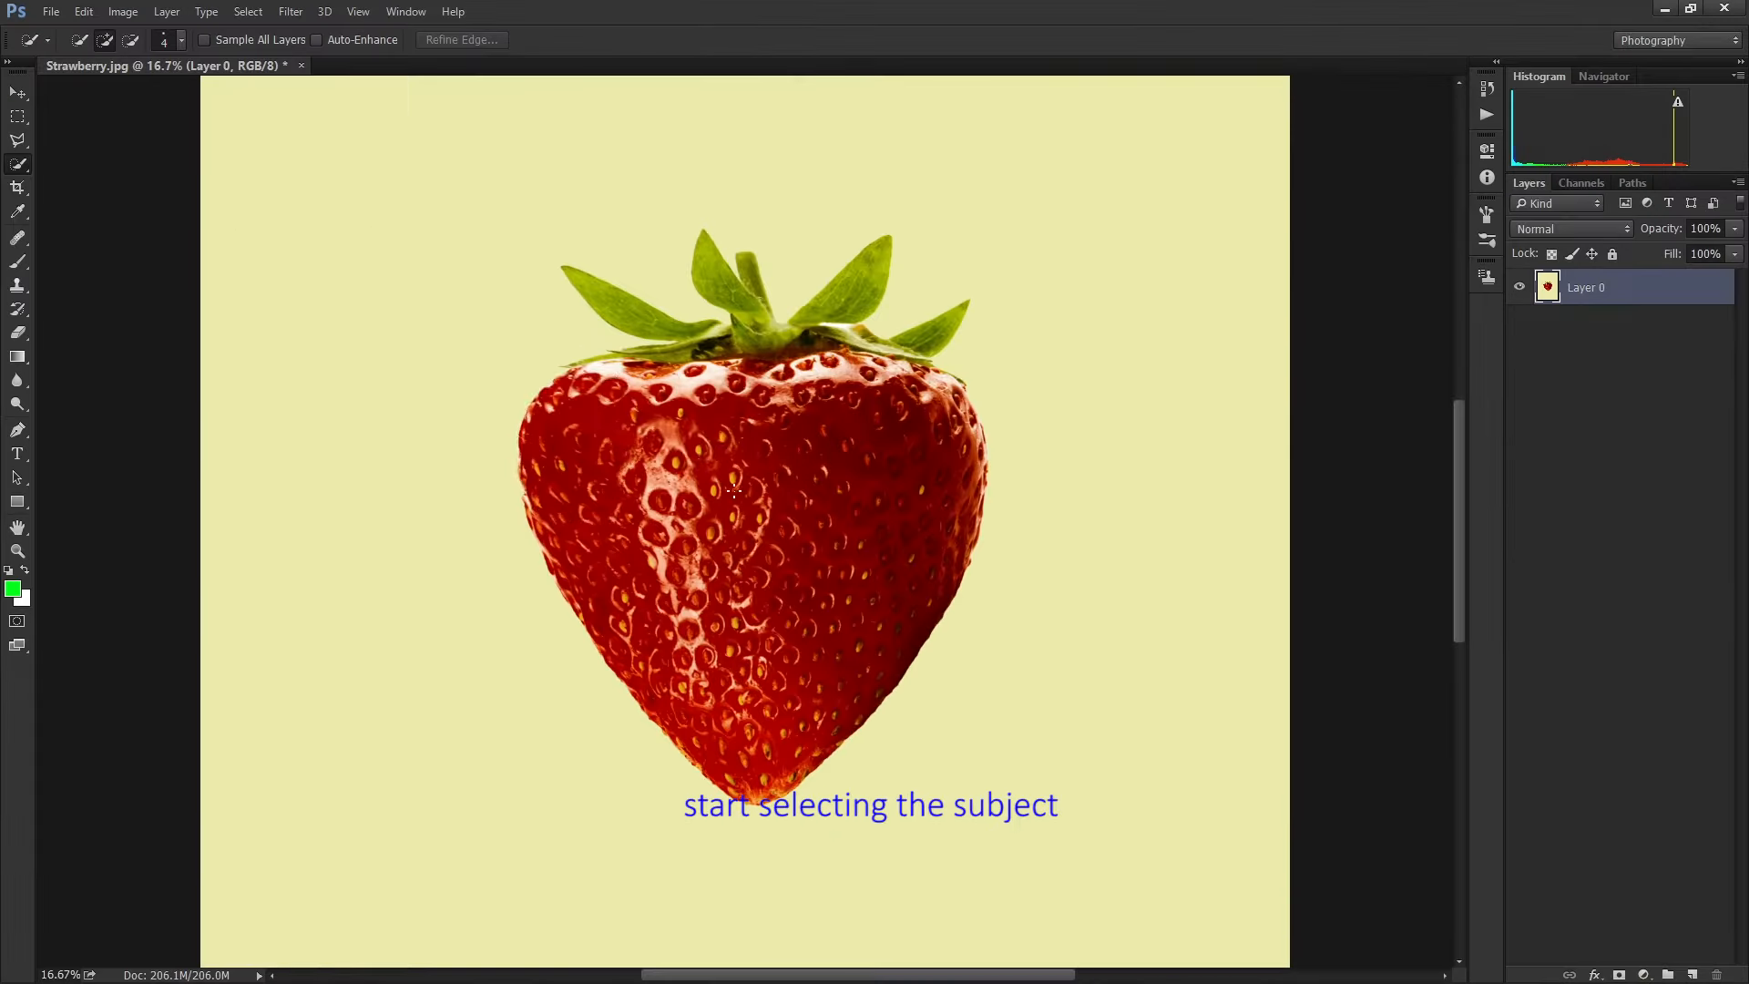
mouse_move(693, 451)
mouse_down()
mouse_move(661, 442)
mouse_move(654, 599)
mouse_move(674, 501)
mouse_up()
mouse_move(762, 374)
mouse_down()
mouse_move(720, 289)
mouse_move(672, 354)
mouse_move(824, 309)
mouse_move(865, 325)
mouse_move(838, 371)
mouse_move(929, 364)
mouse_move(961, 400)
mouse_up()
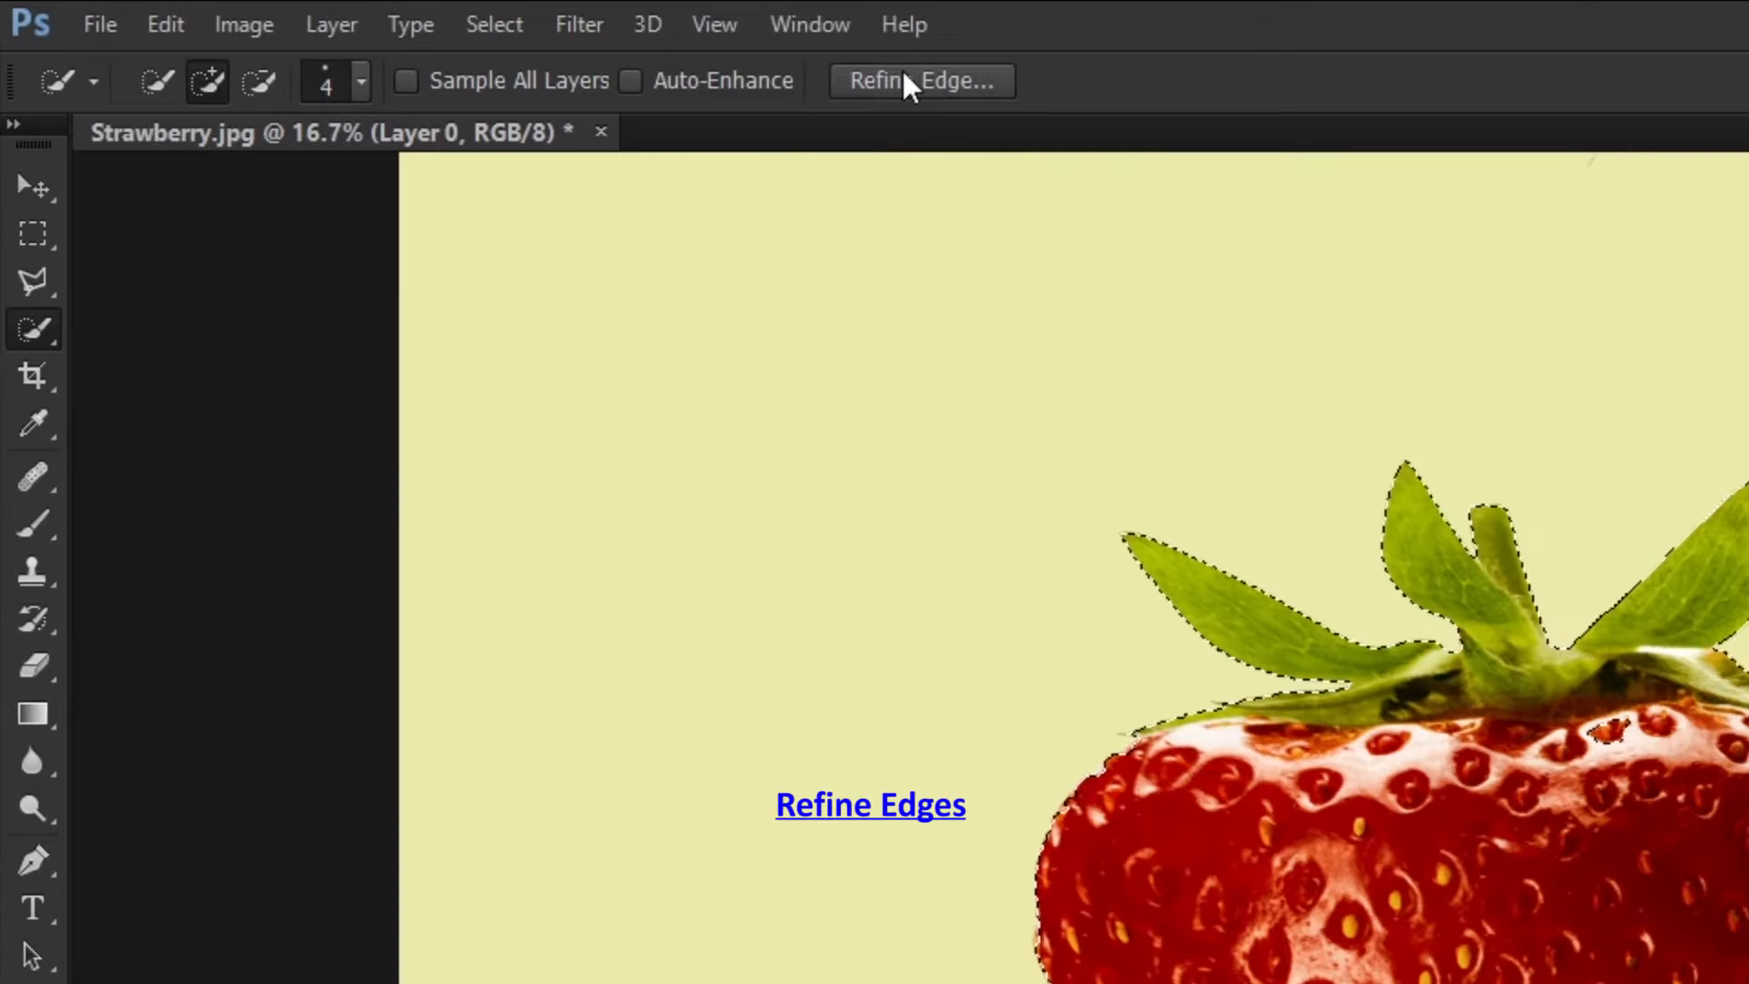
Start Refine Edge on the strawberry selection, enlarge the refinement brush and brush over the edges around the leaves.
click(904, 75)
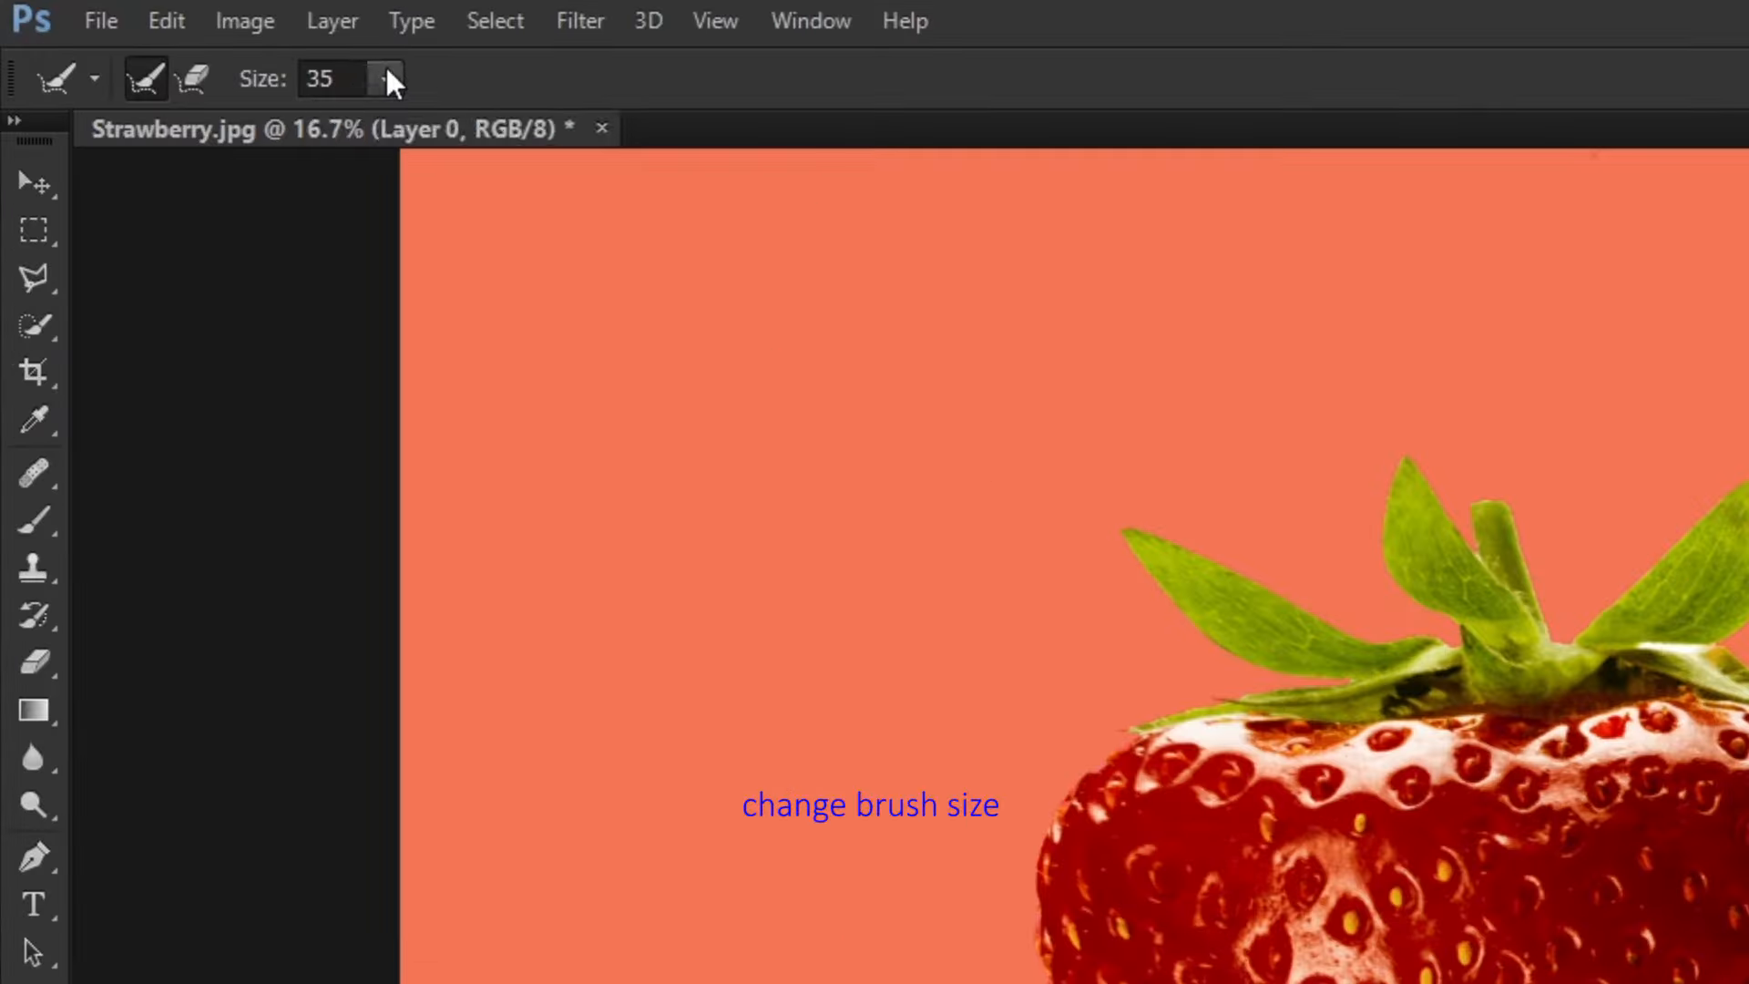
click(193, 41)
drag(386, 117, 569, 122)
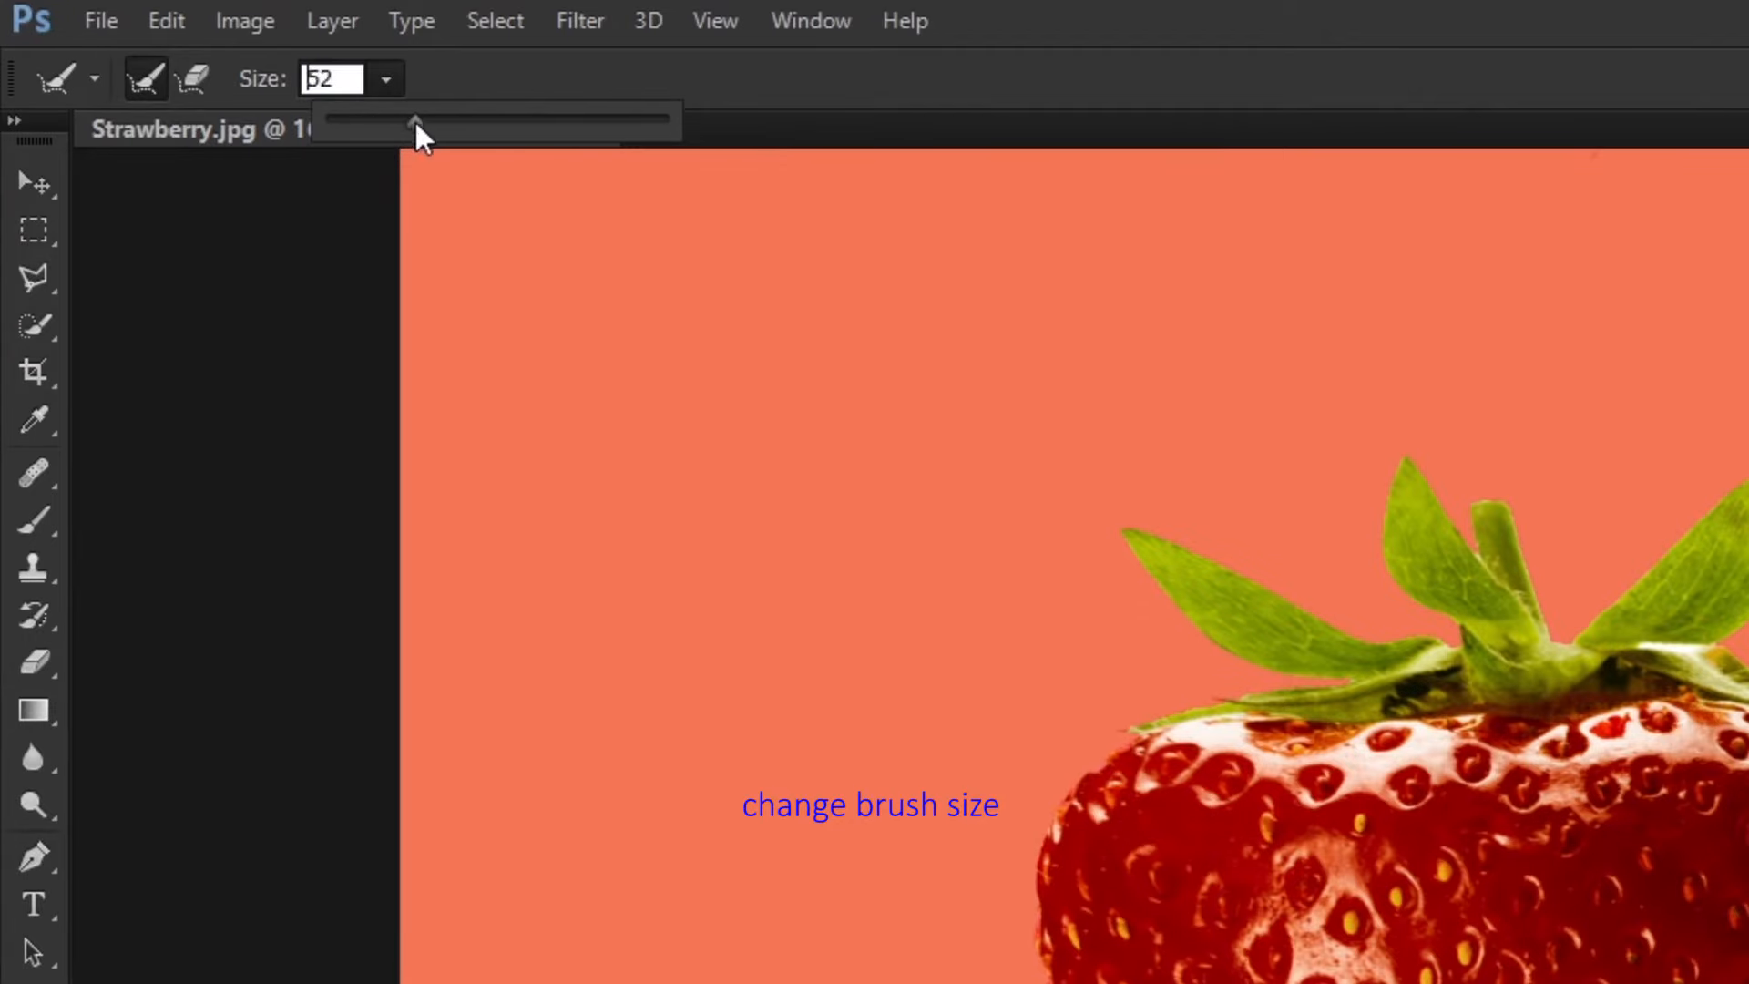
drag(287, 63, 290, 64)
mouse_move(736, 258)
mouse_down()
mouse_move(713, 315)
mouse_move(562, 260)
mouse_move(602, 351)
mouse_move(535, 521)
mouse_move(642, 694)
mouse_move(748, 799)
mouse_move(922, 649)
mouse_move(979, 471)
mouse_move(939, 373)
mouse_move(888, 343)
mouse_move(891, 260)
mouse_up()
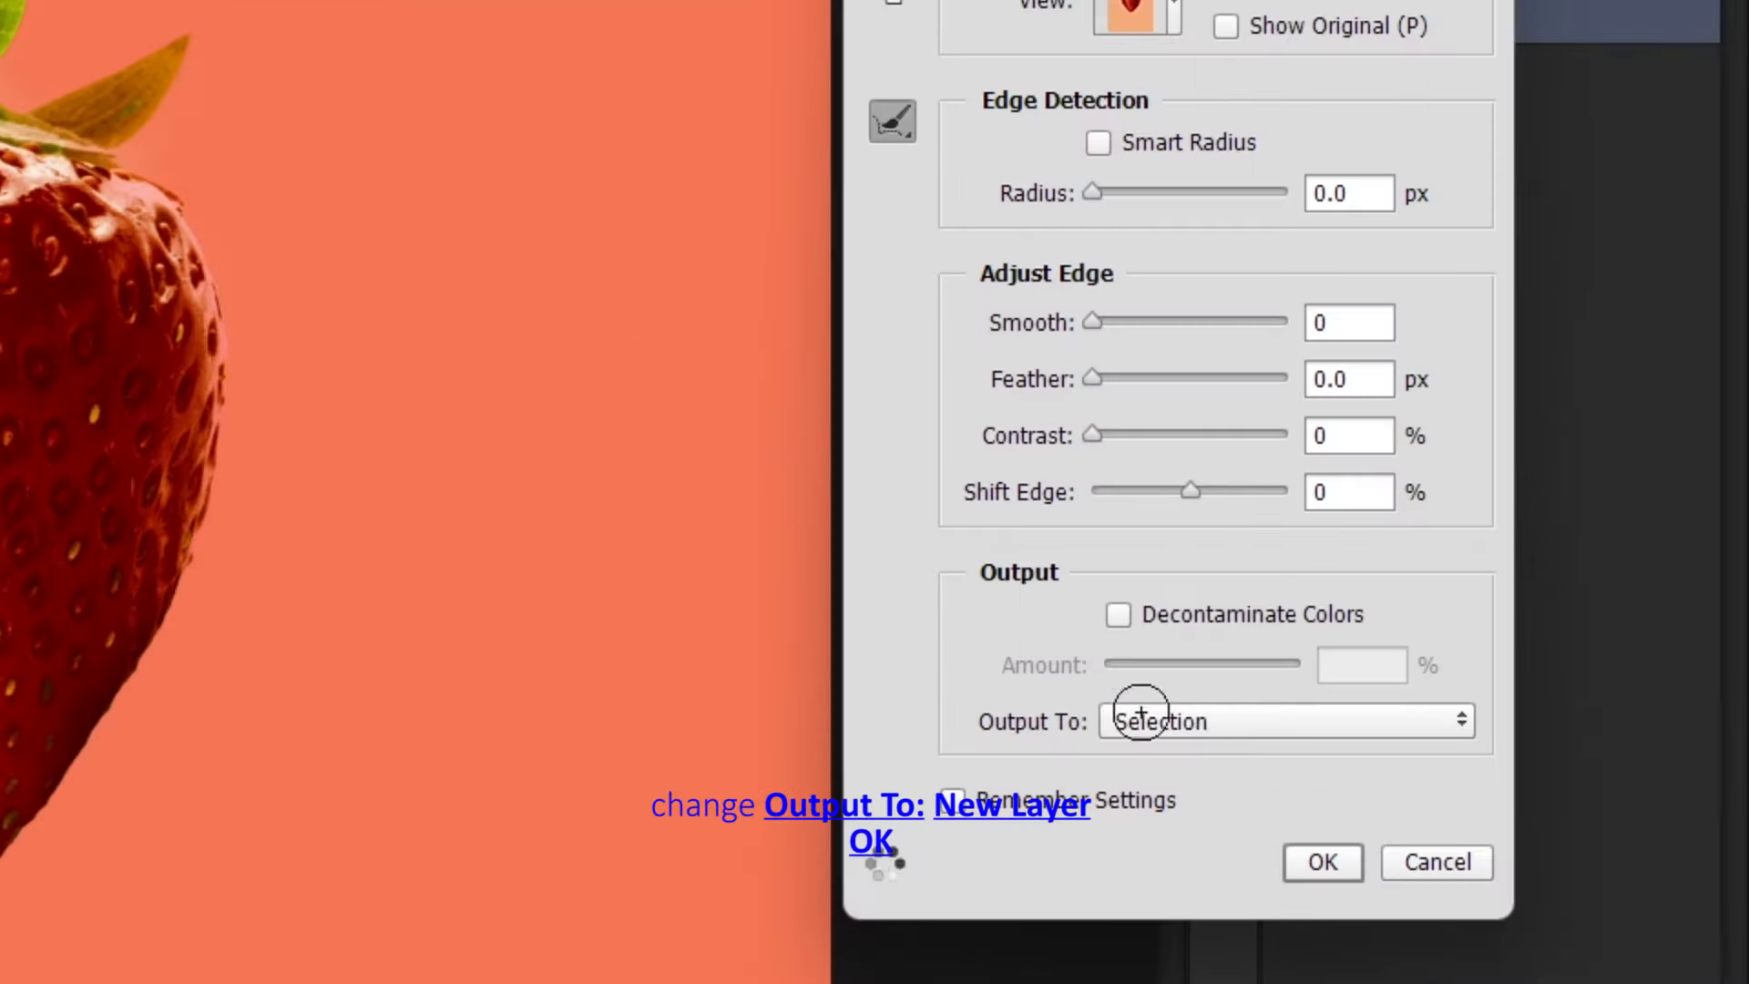
Output the refined selection to a New Layer.
click(1210, 719)
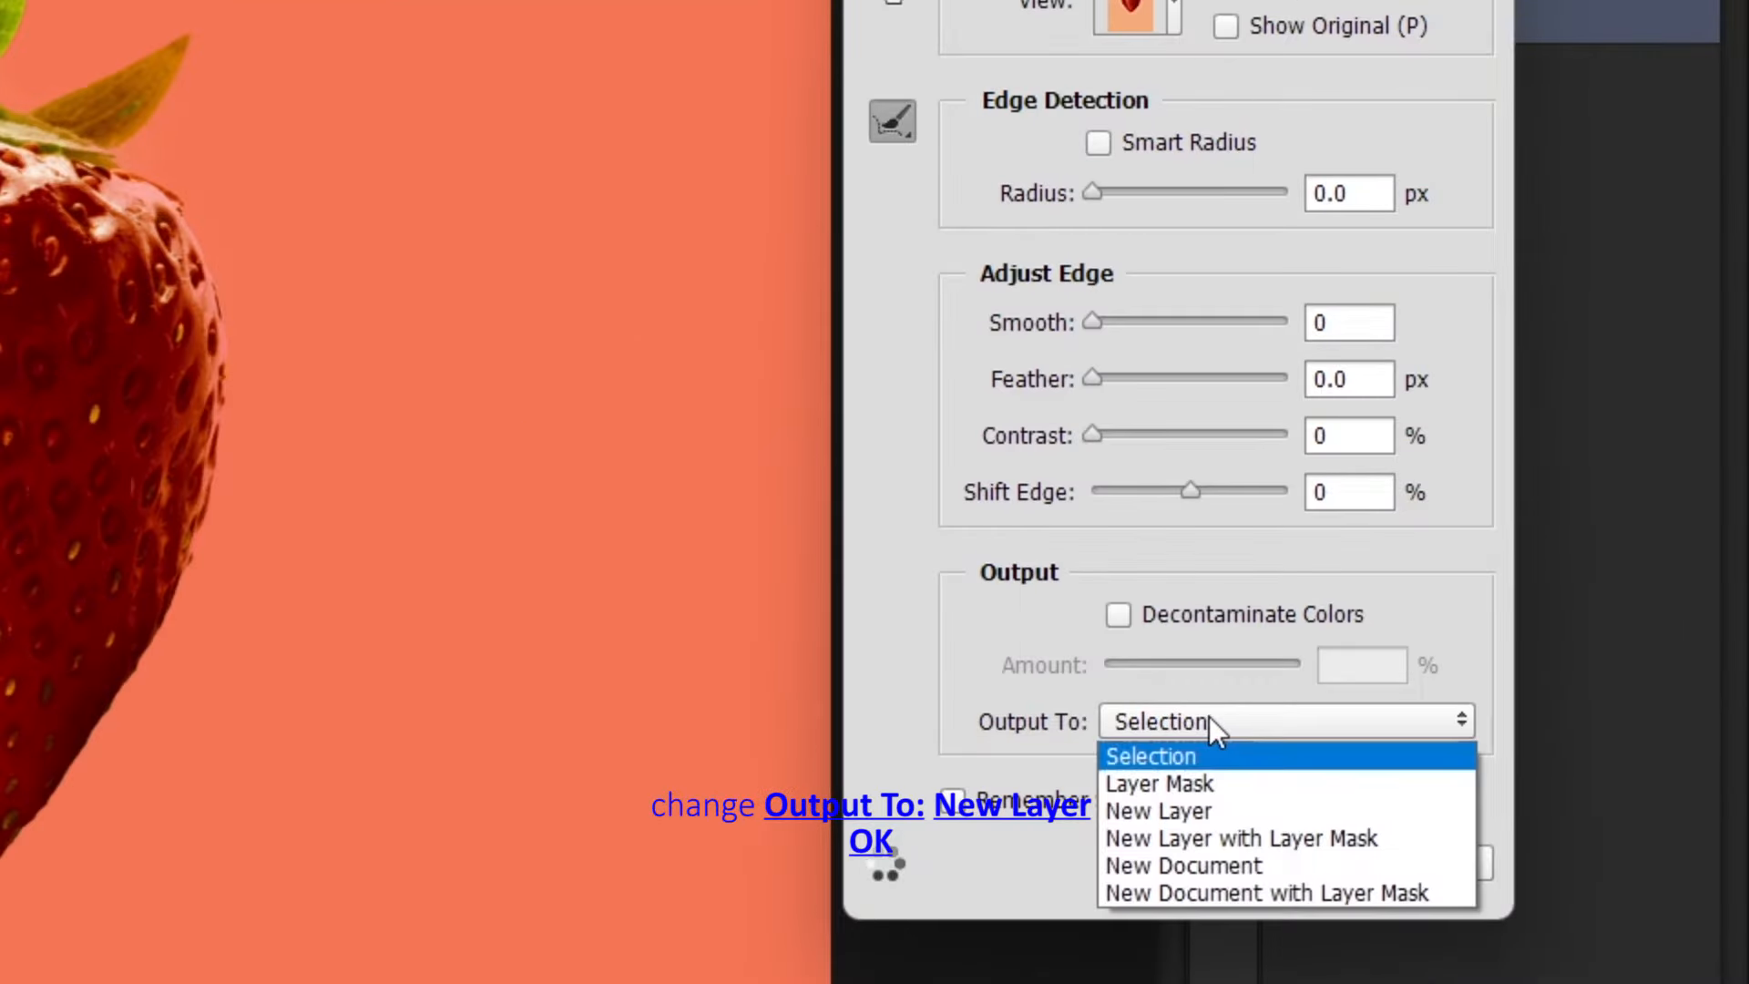
click(1195, 815)
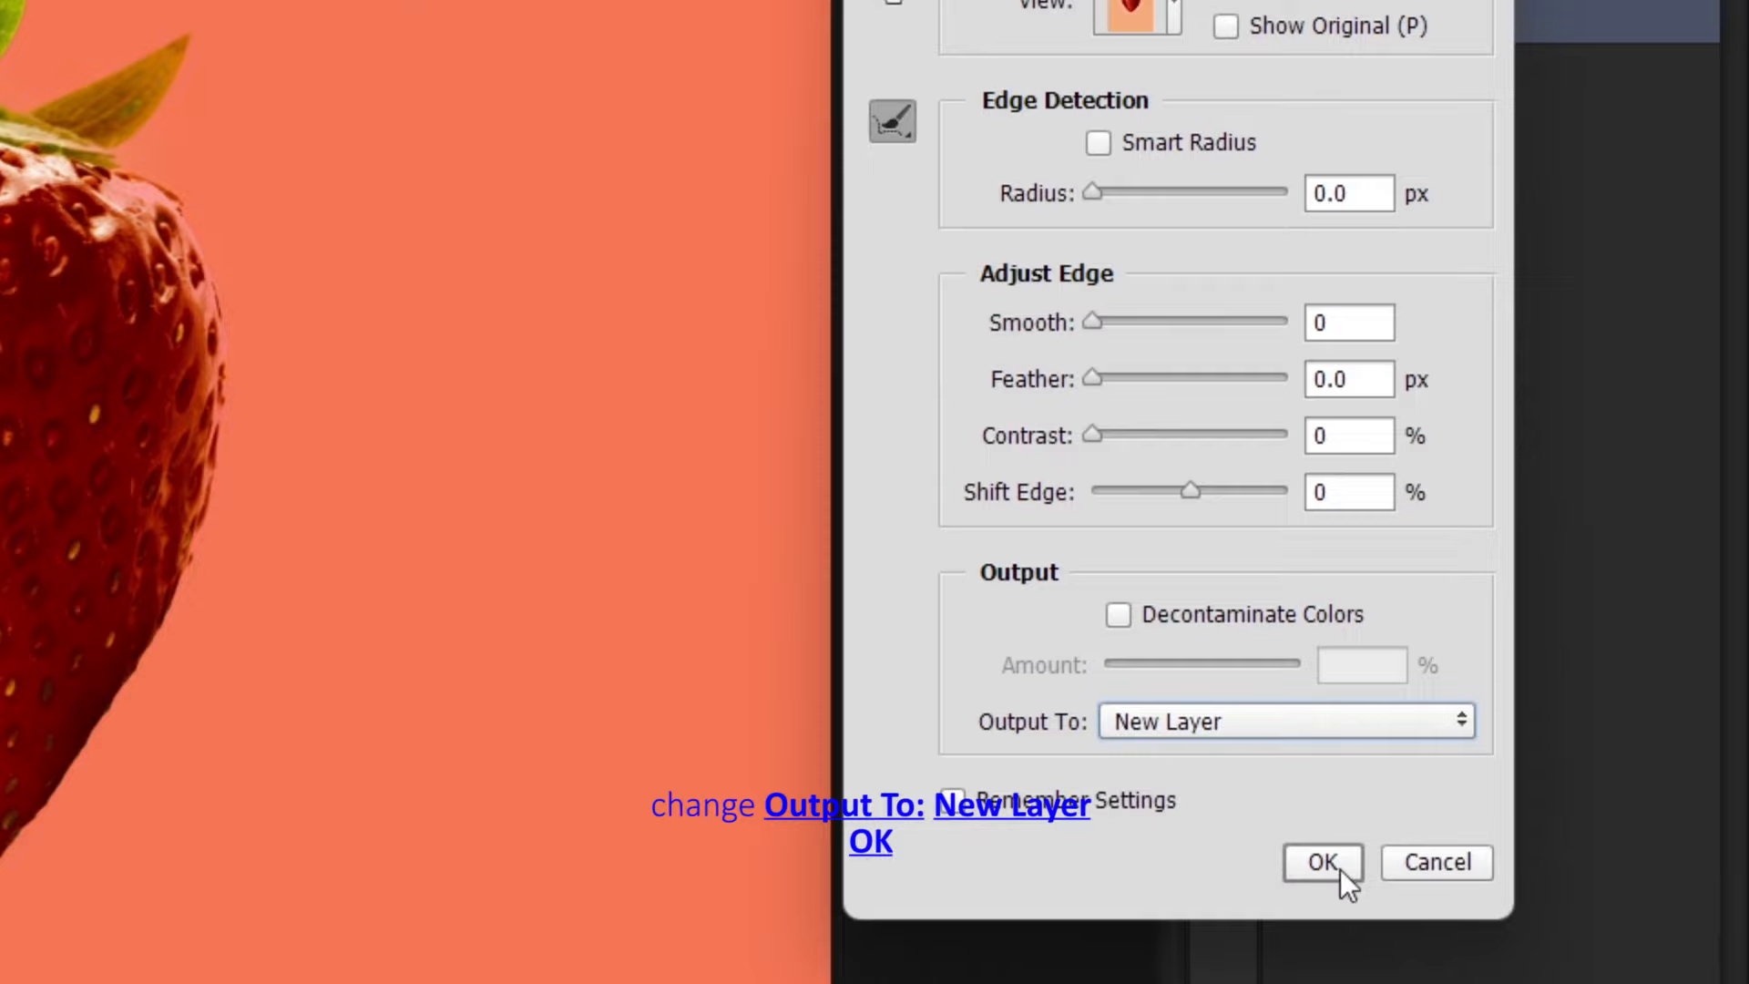
click(1338, 867)
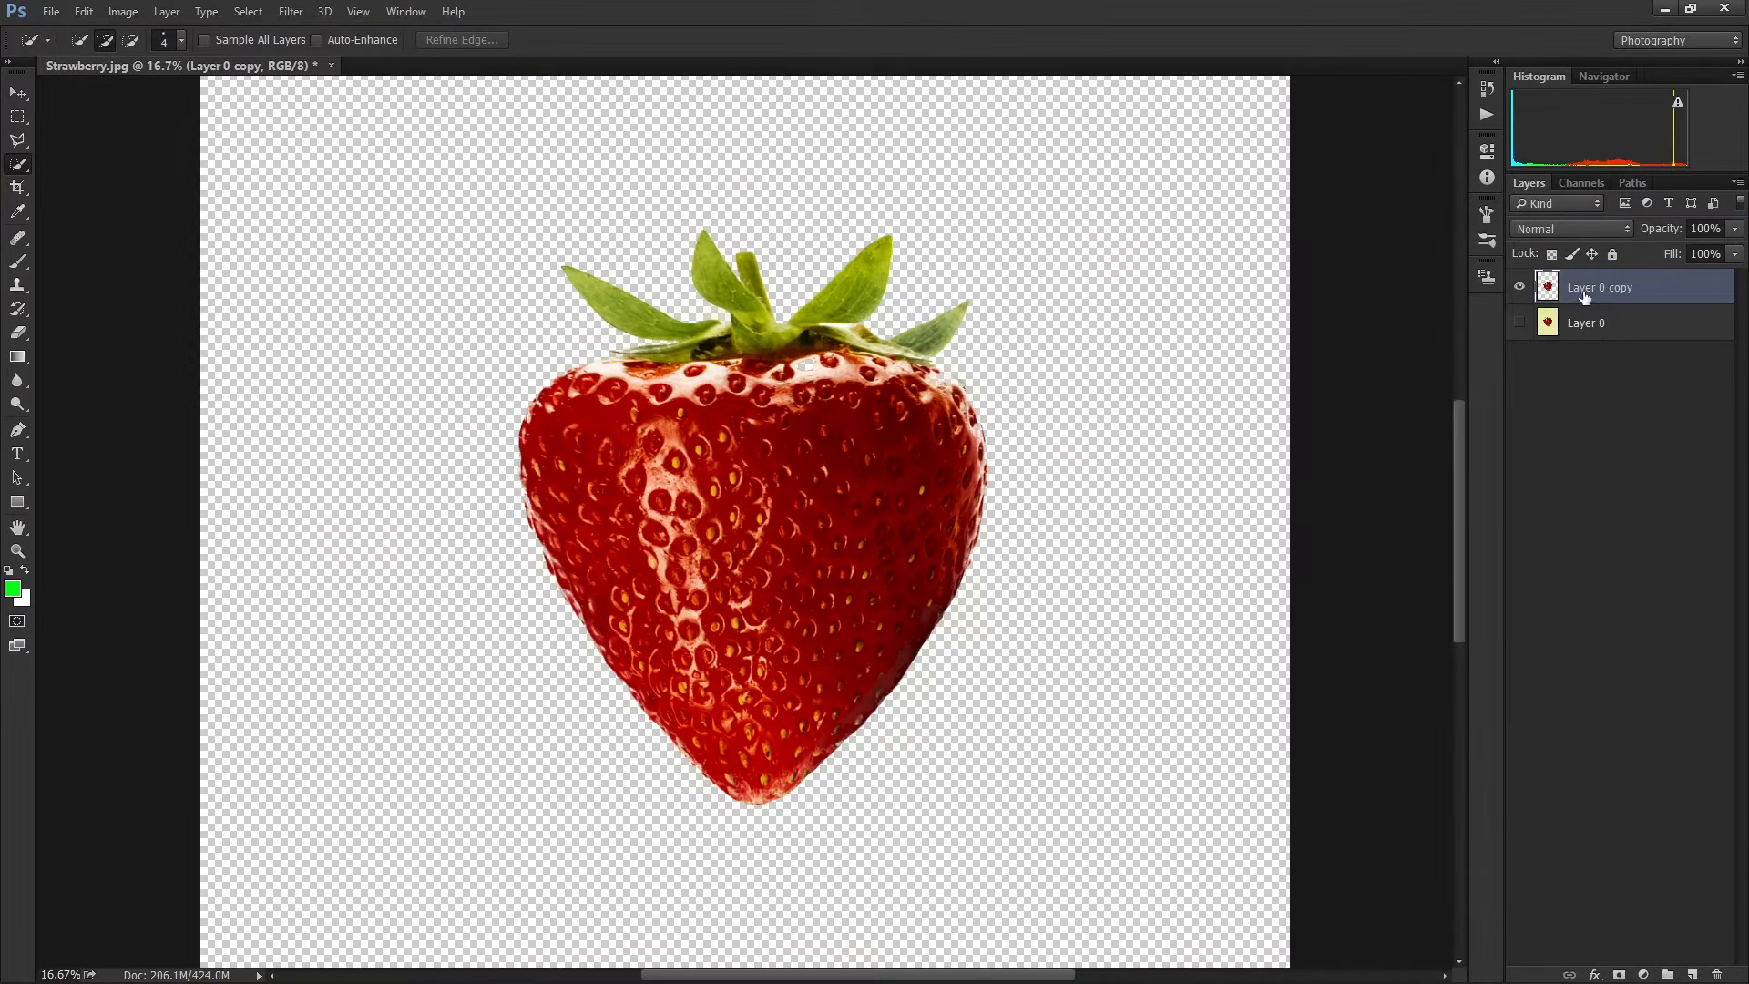
Rename the cut-out strawberry layer as Strawberry.
double_click(1583, 291)
text(Straw)
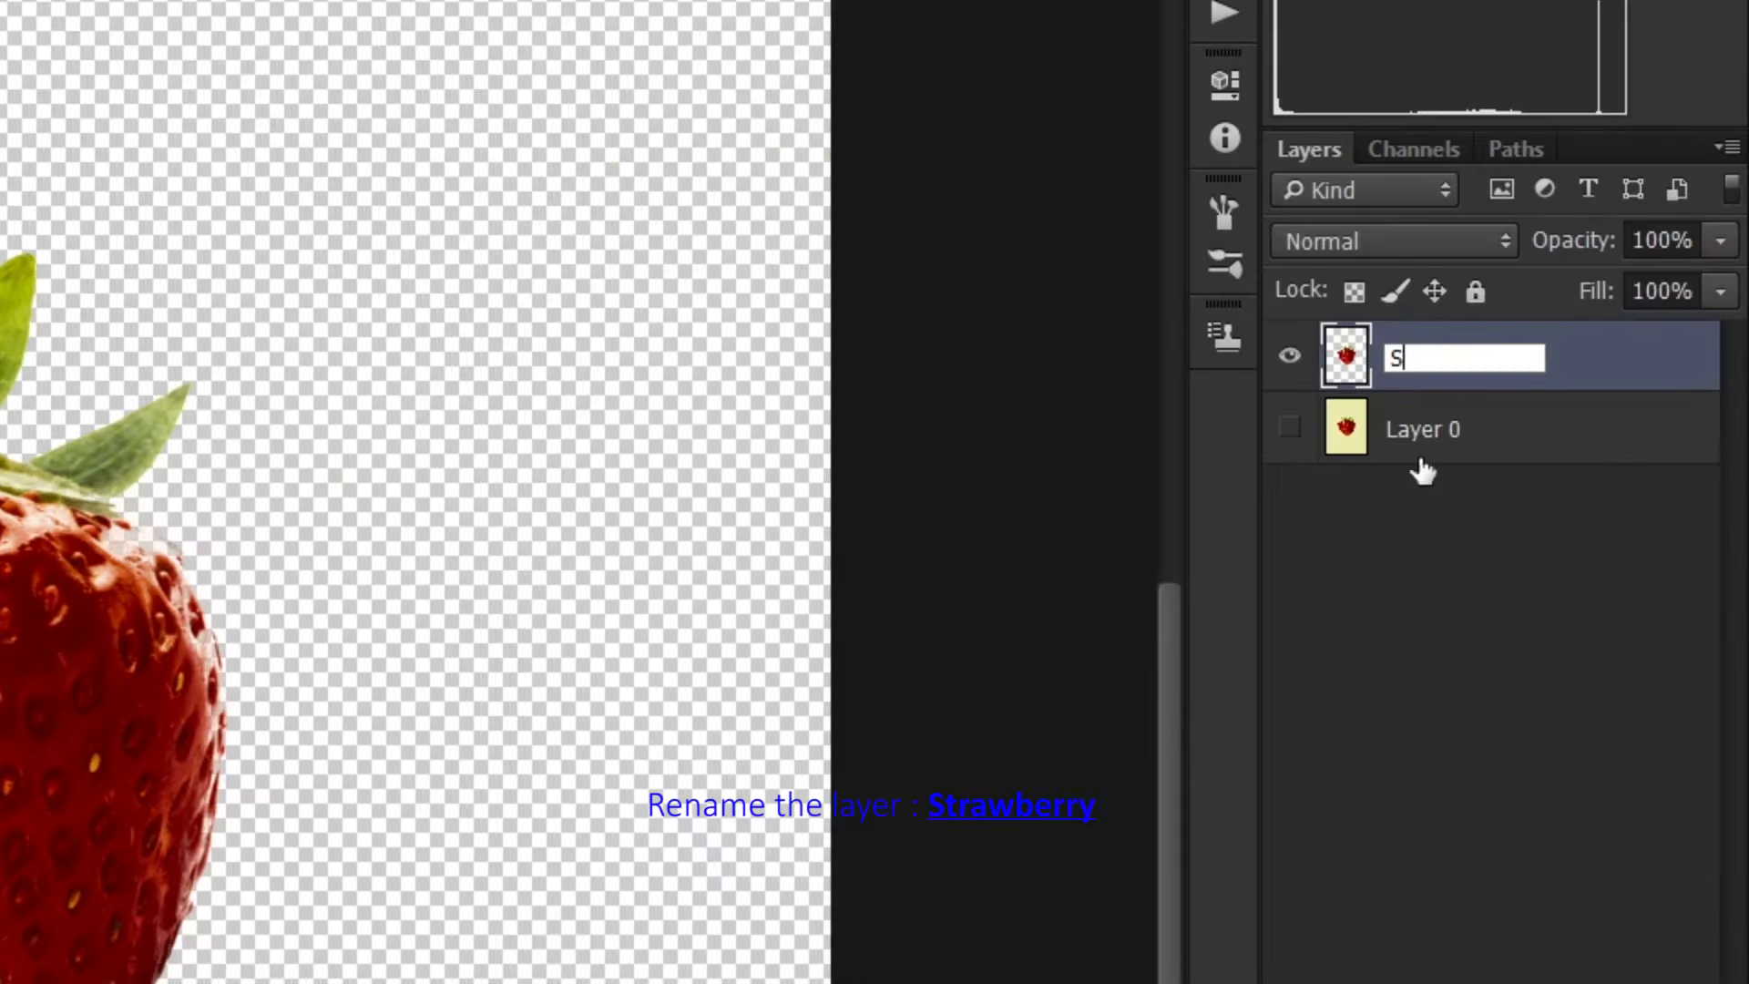
text(berry)
key(Return)
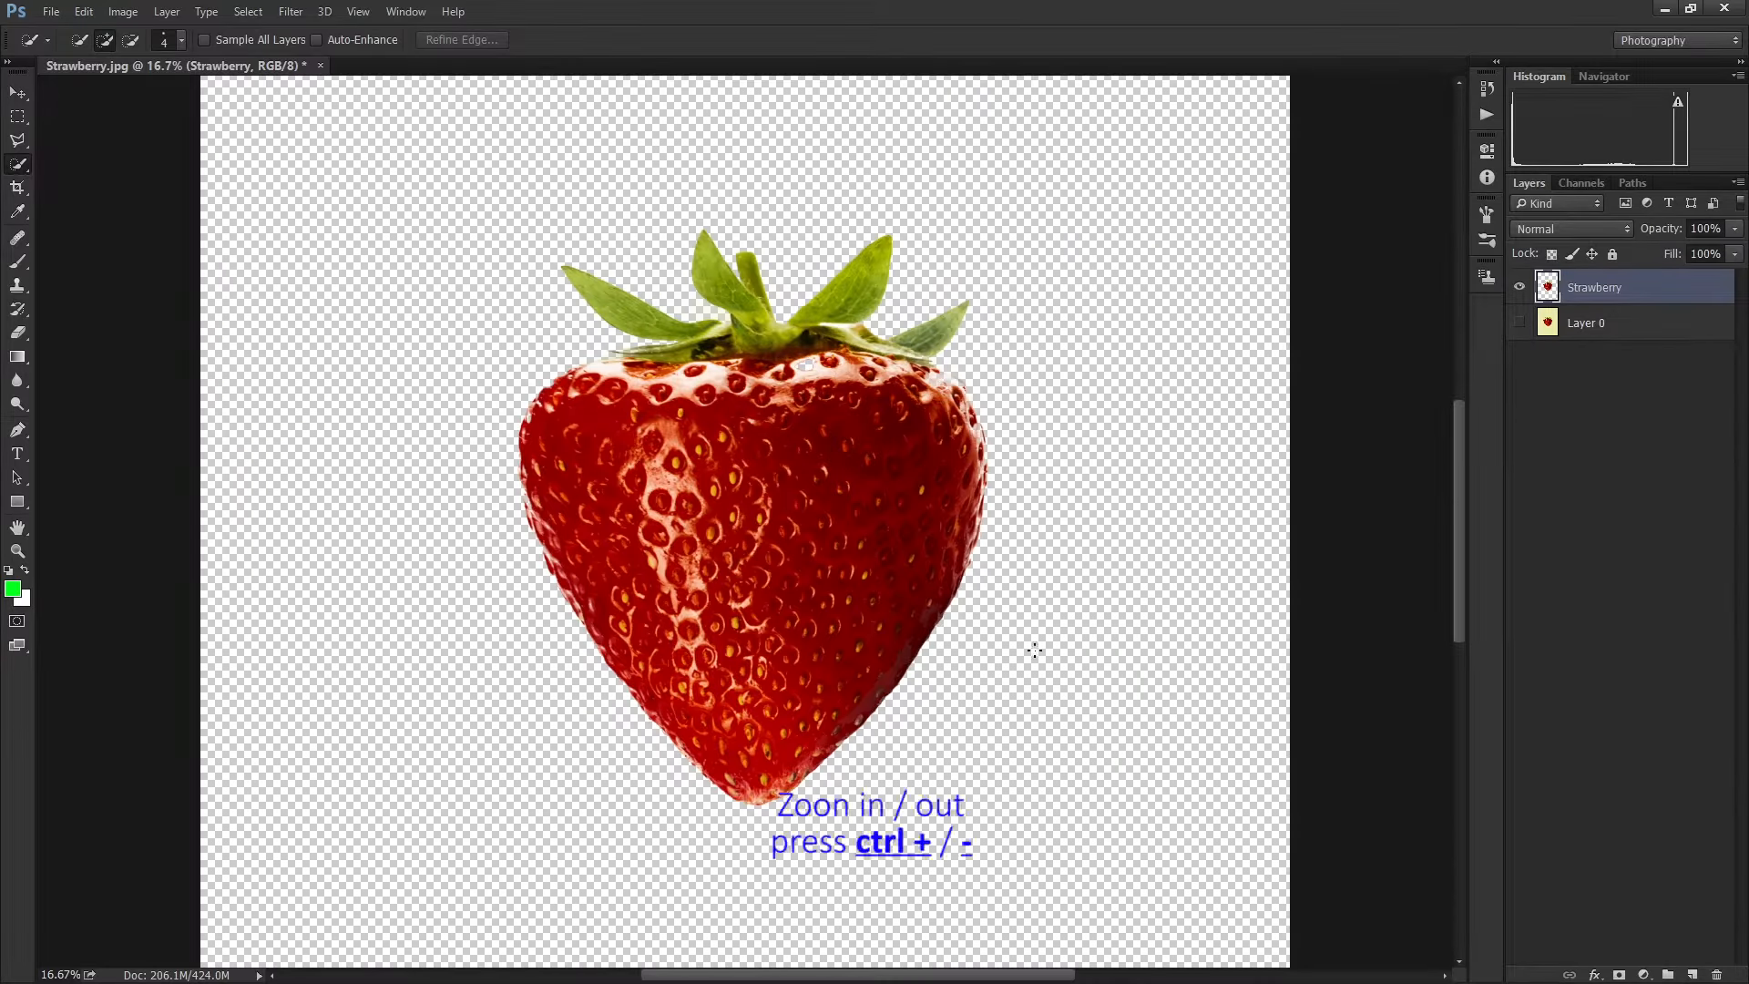
Create a new layer named BG and place it directly below the Strawberry layer.
key(ctrl+minus)
key(ctrl+minus)
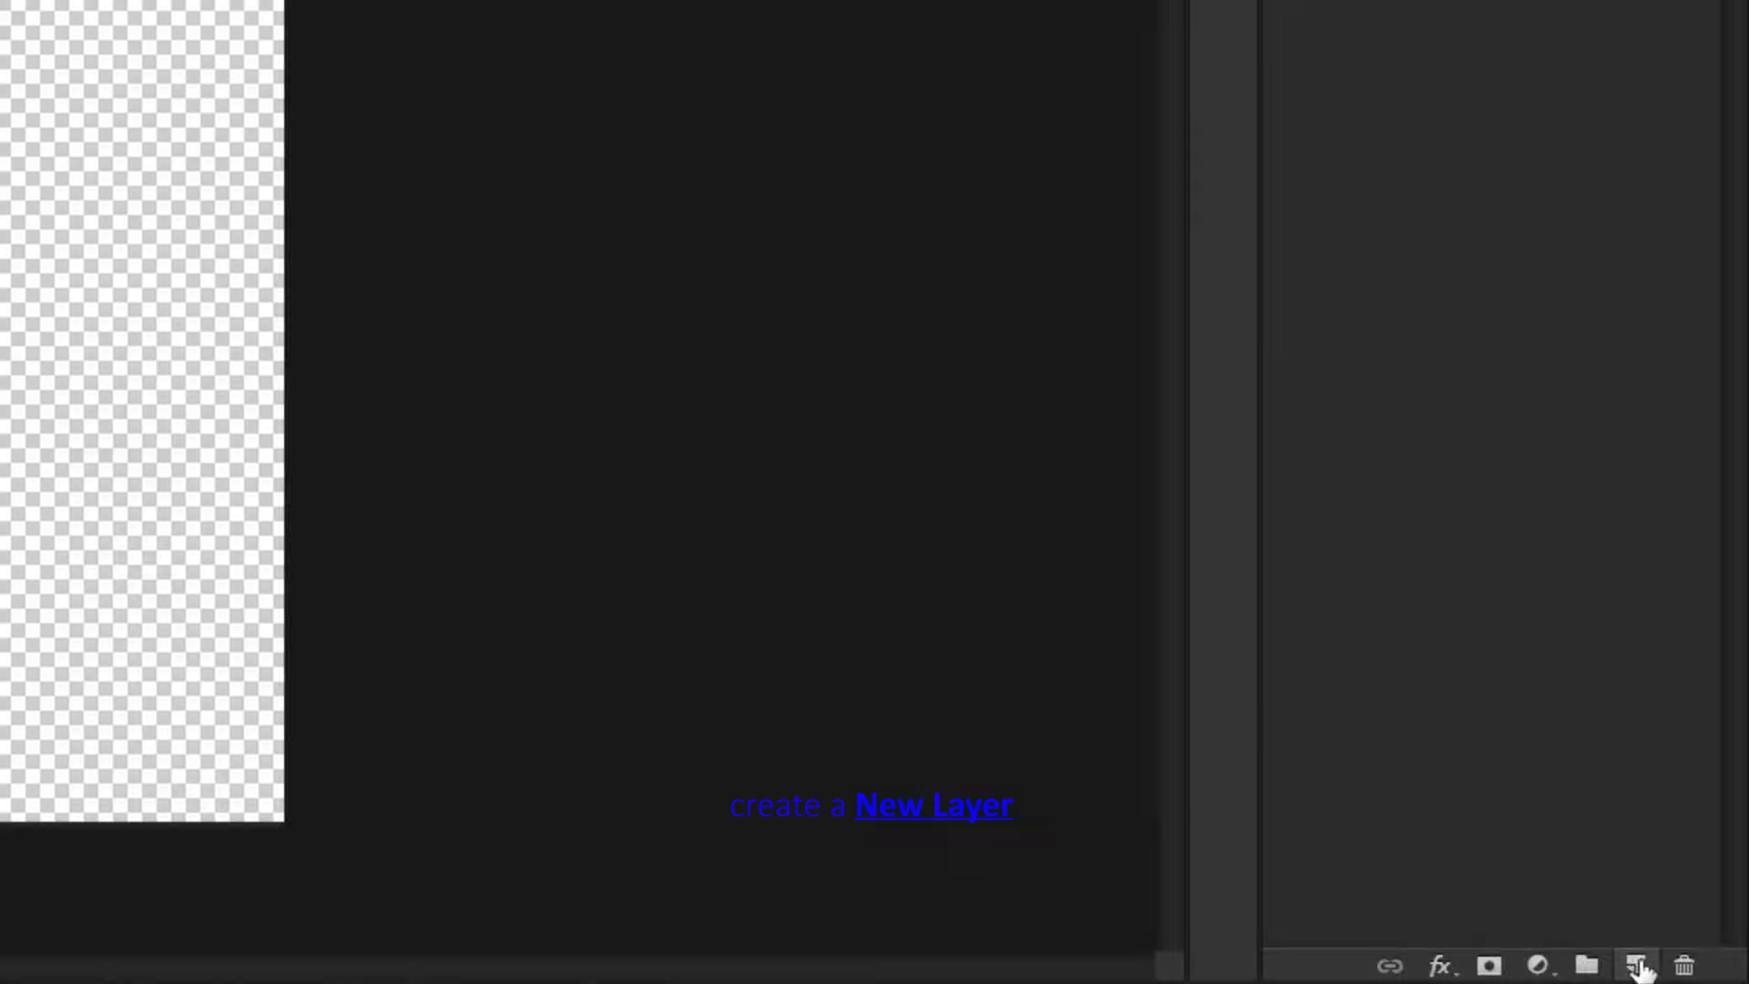
click(1692, 975)
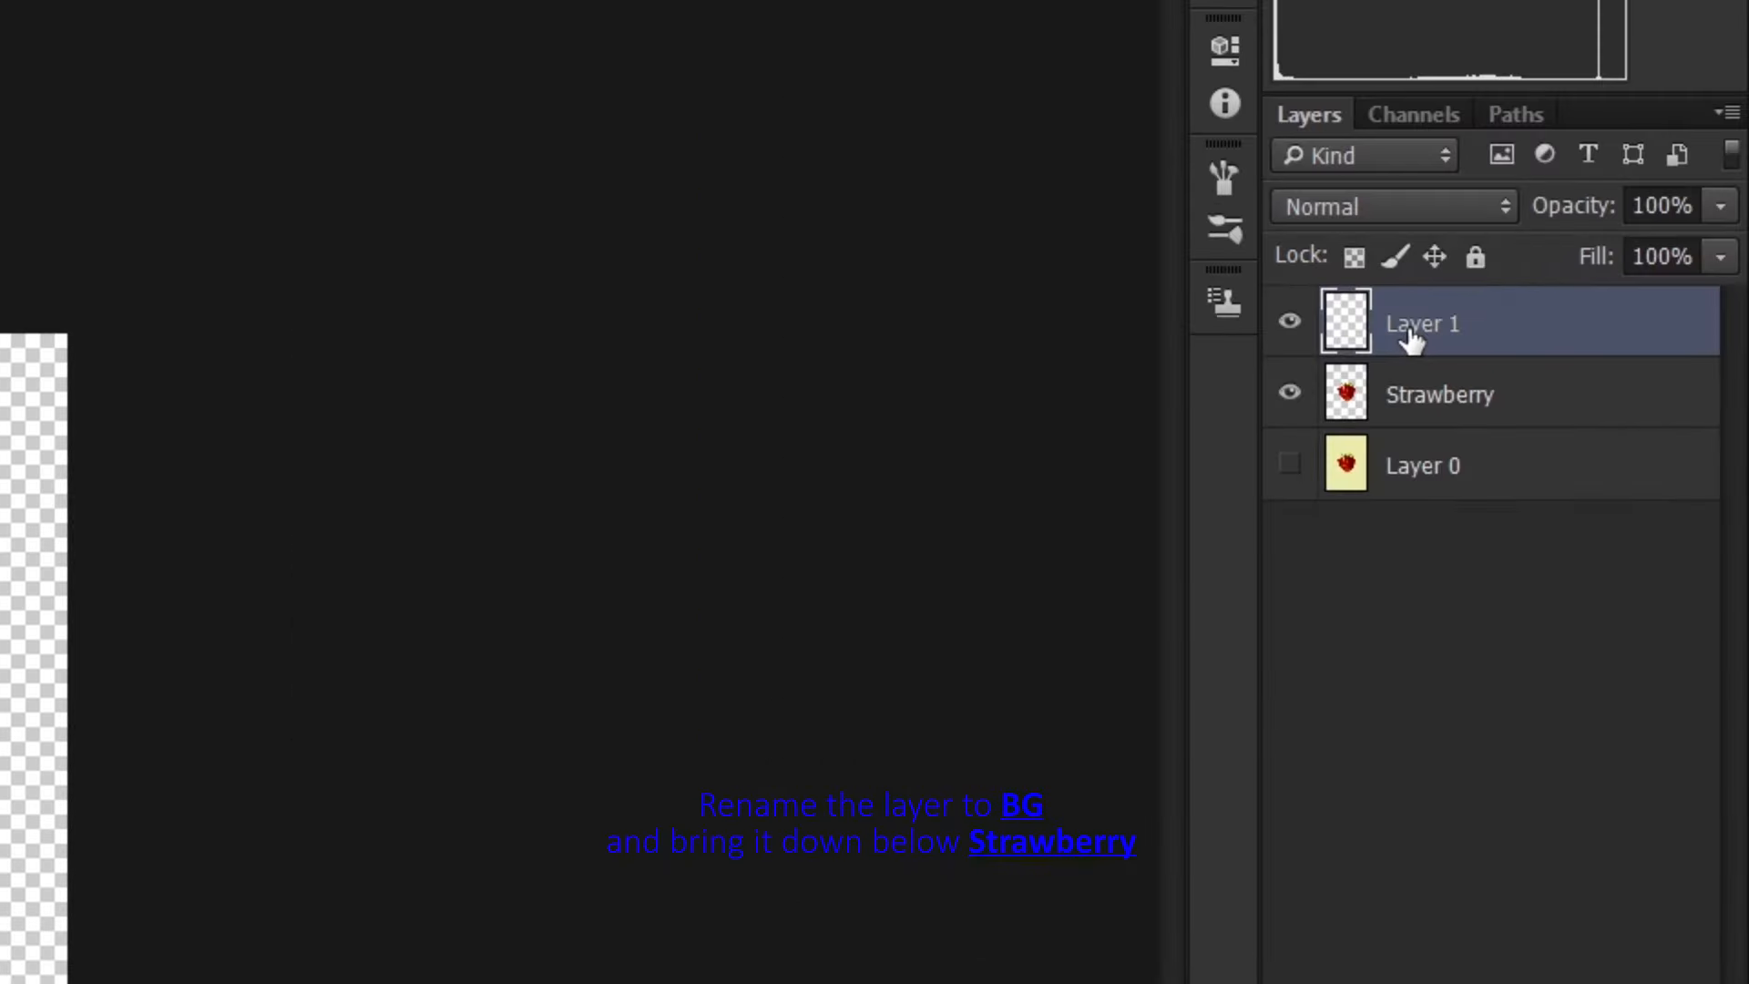
double_click(1411, 328)
text(B)
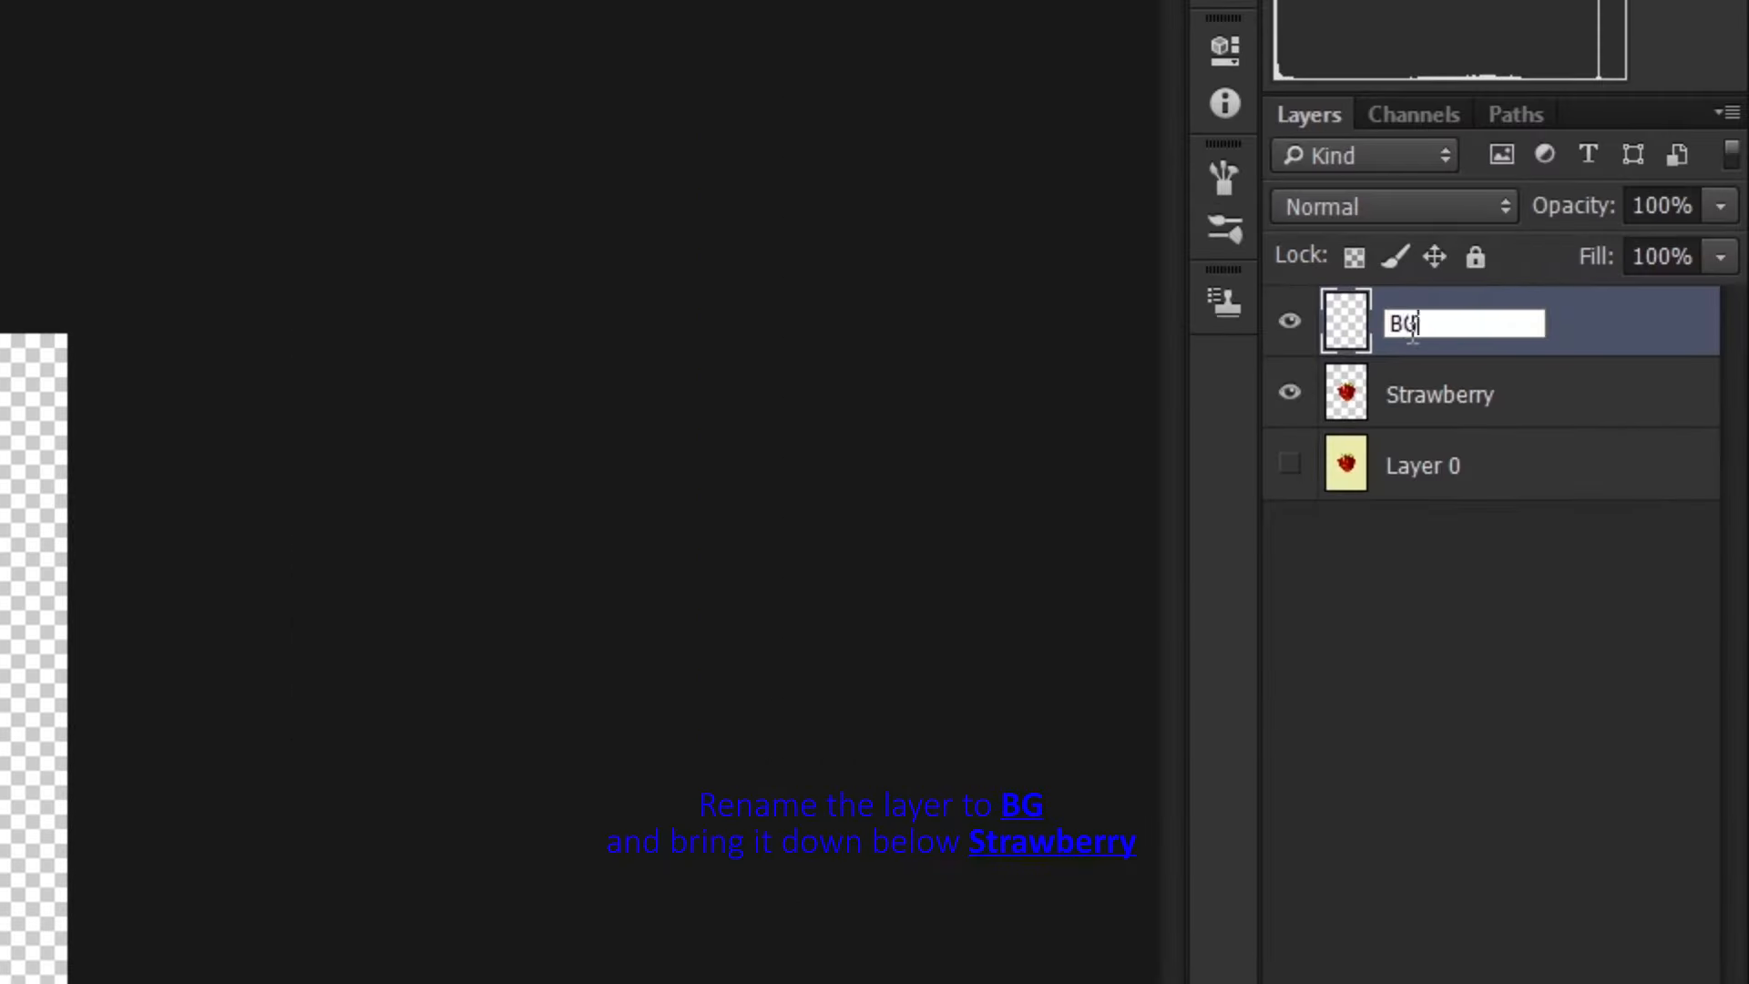
text(G)
key(Return)
drag(1441, 335, 1455, 447)
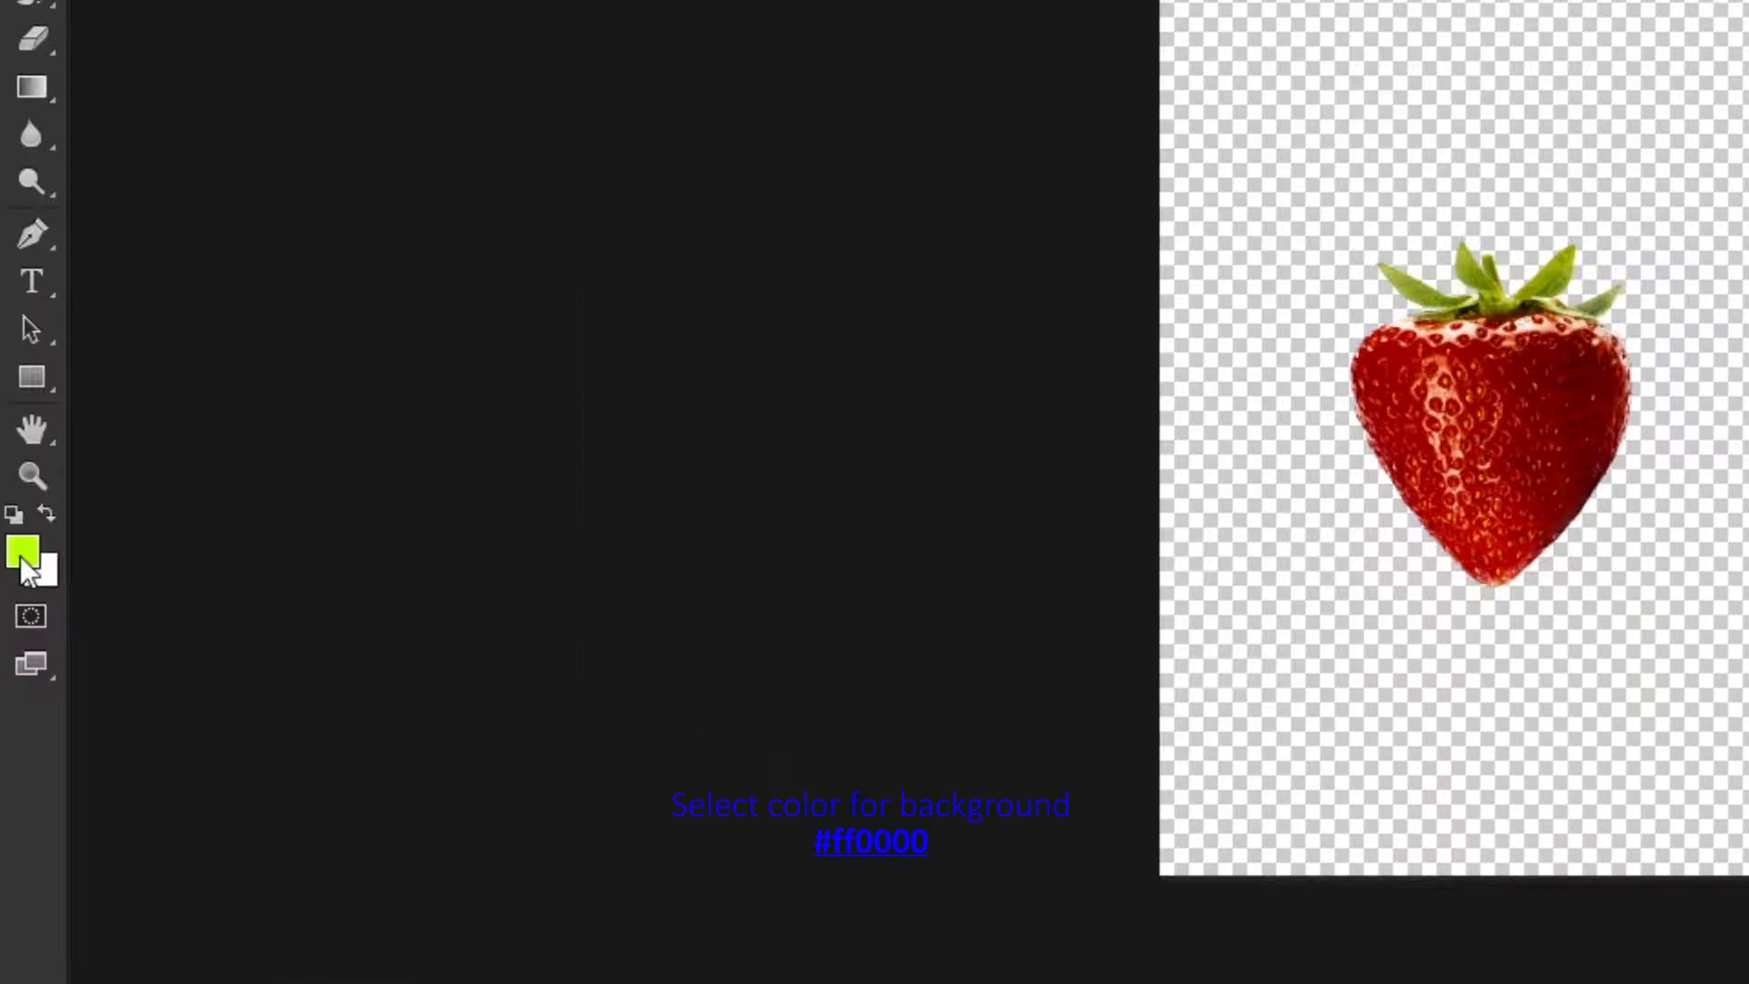
Set the foreground colour to pure red, #ff0000.
click(22, 555)
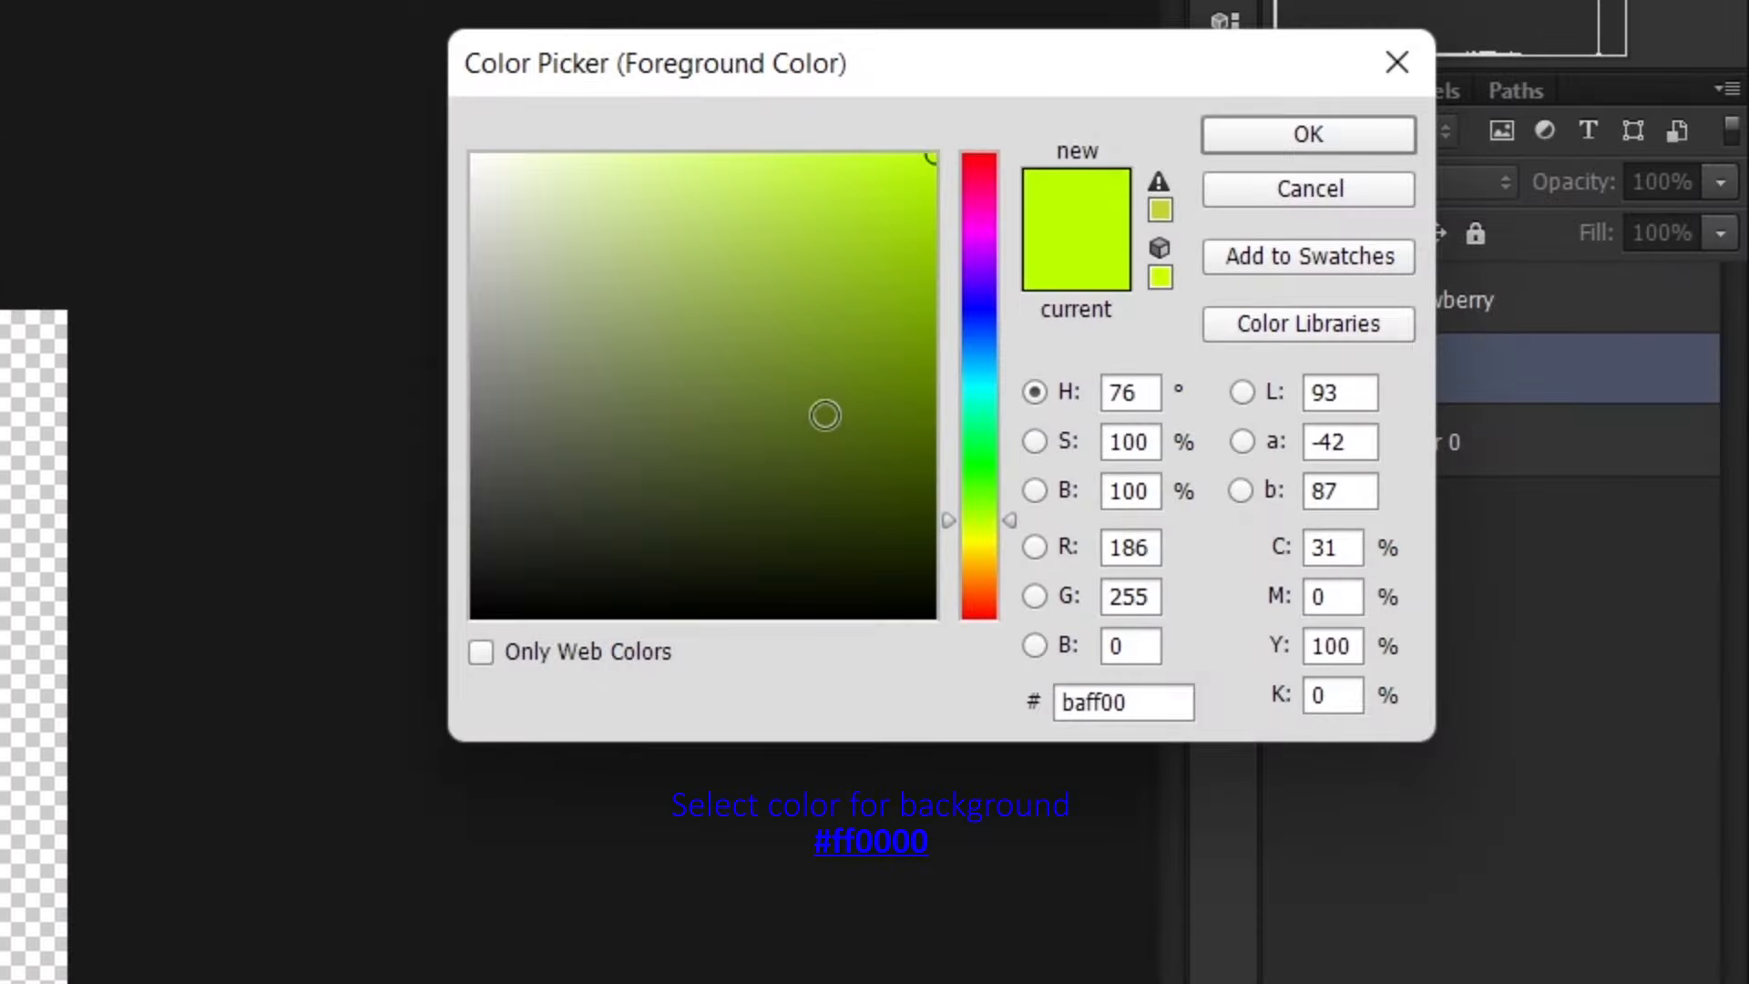
drag(977, 173, 977, 149)
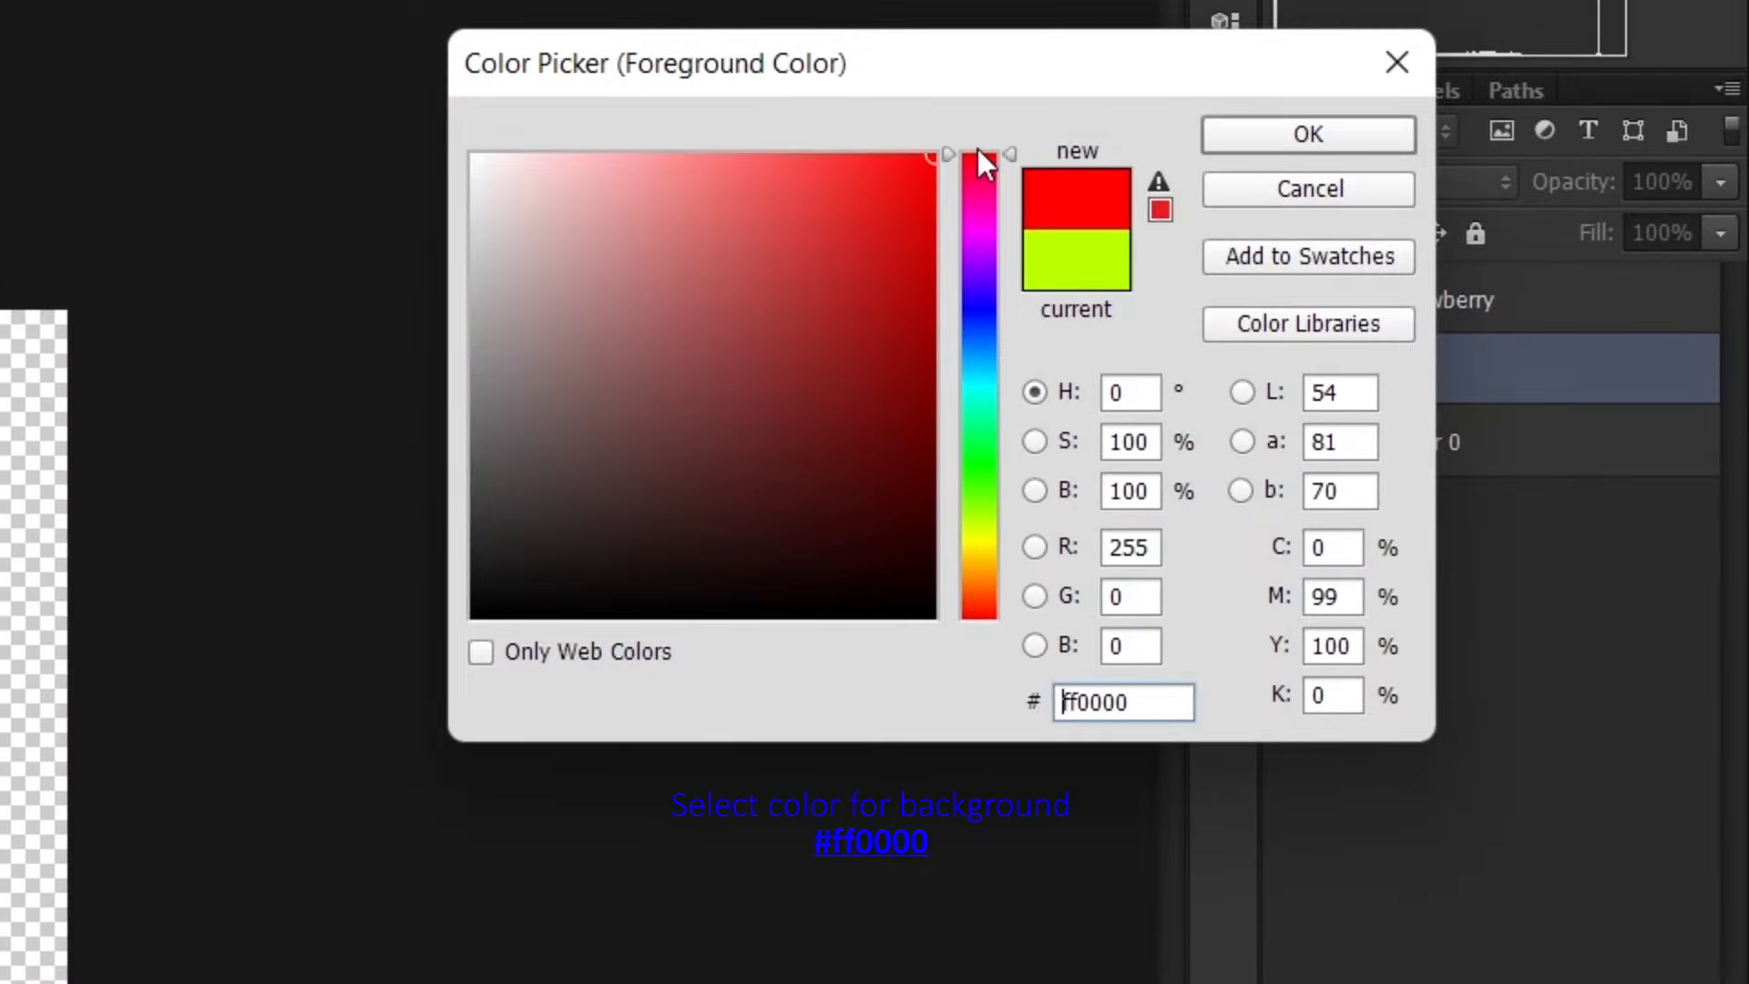
click(1314, 138)
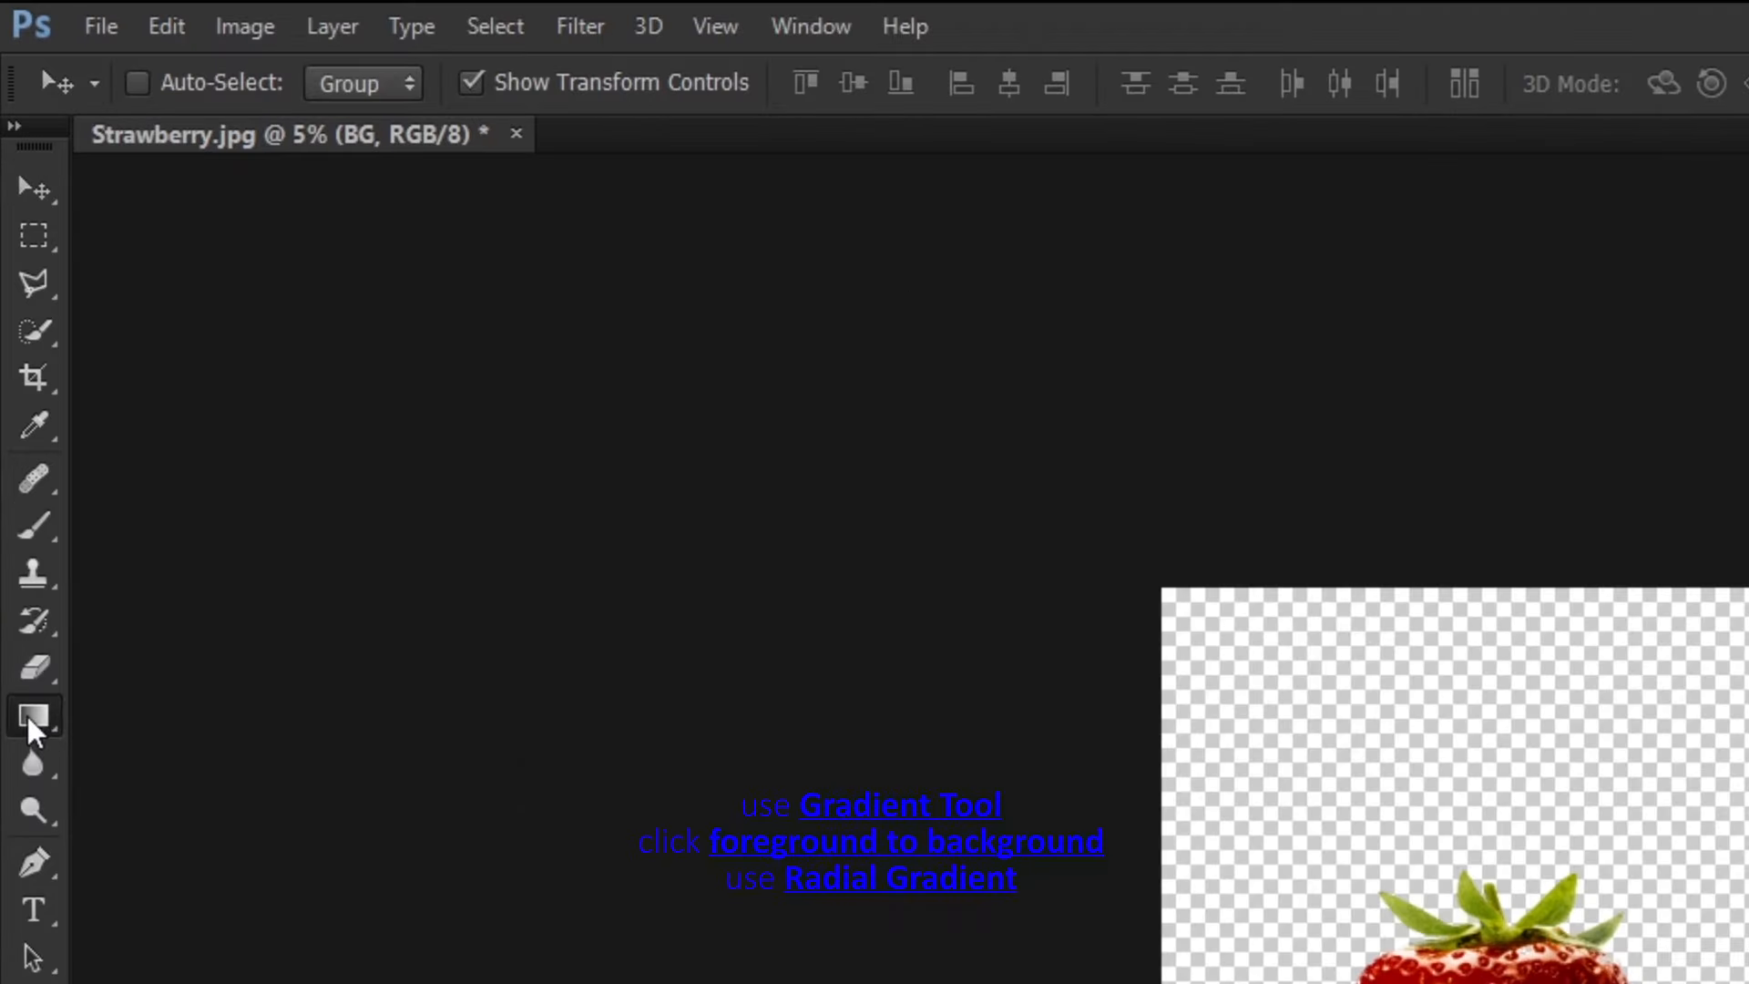
Set up the Gradient tool with the foreground-to-background preset and the radial style.
click(17, 355)
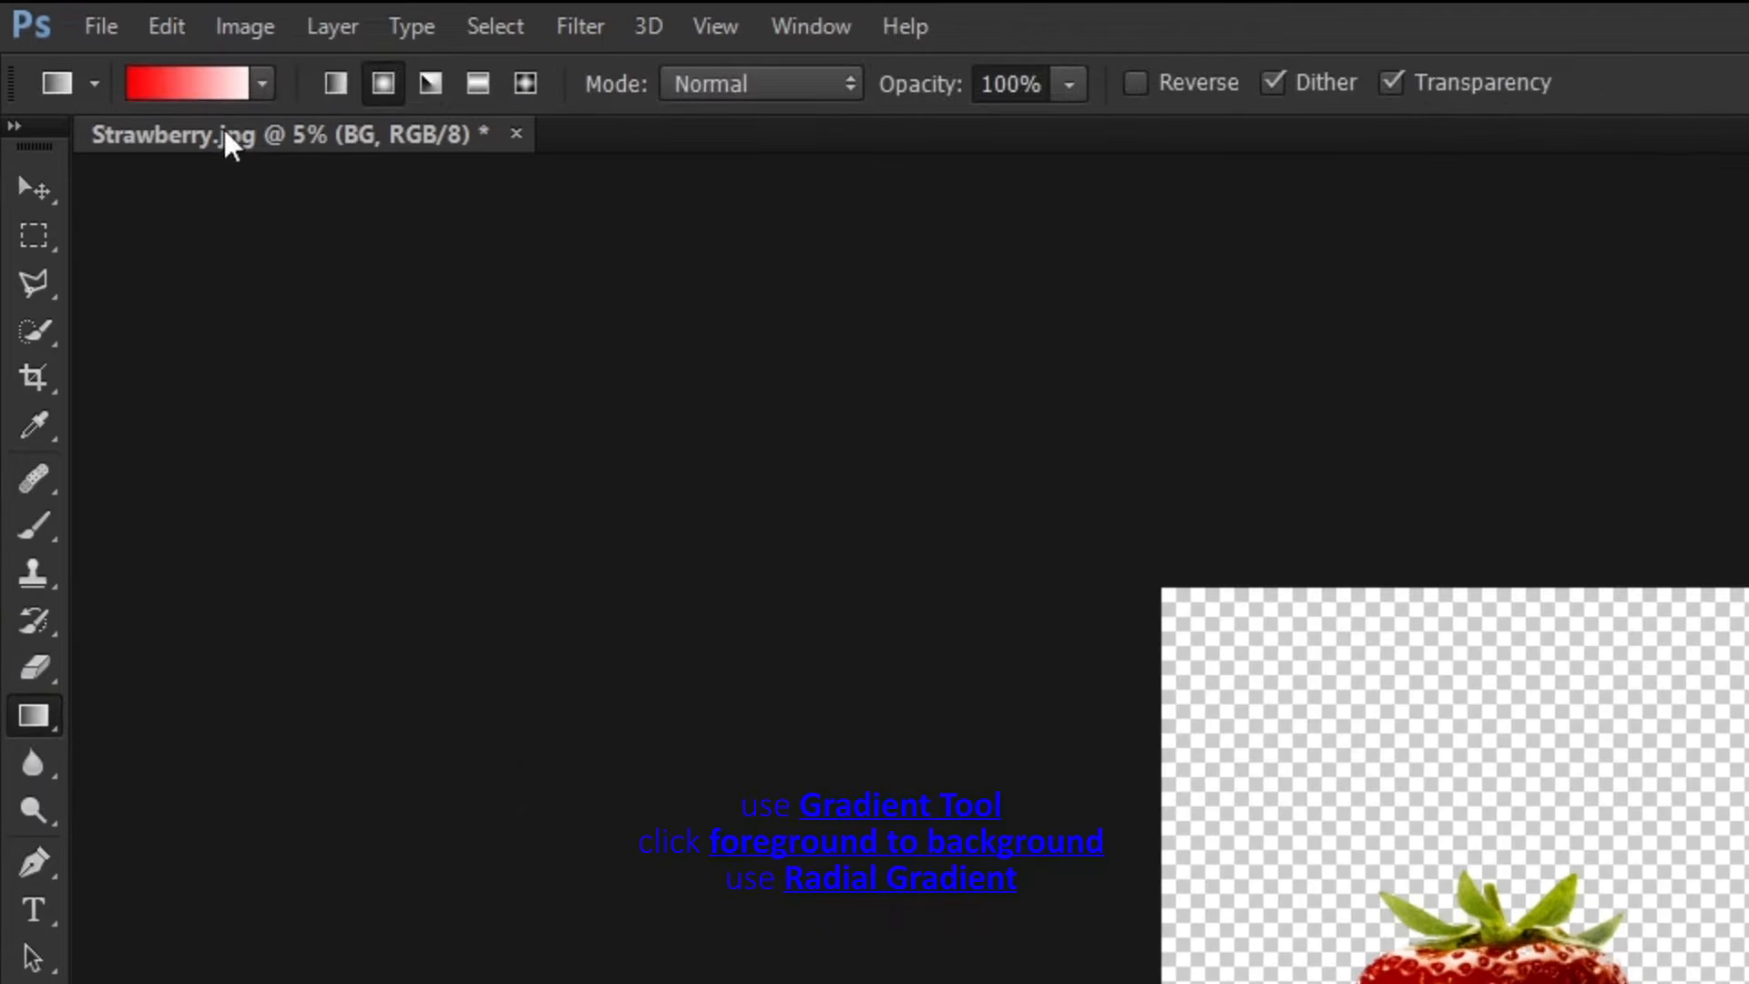
click(261, 83)
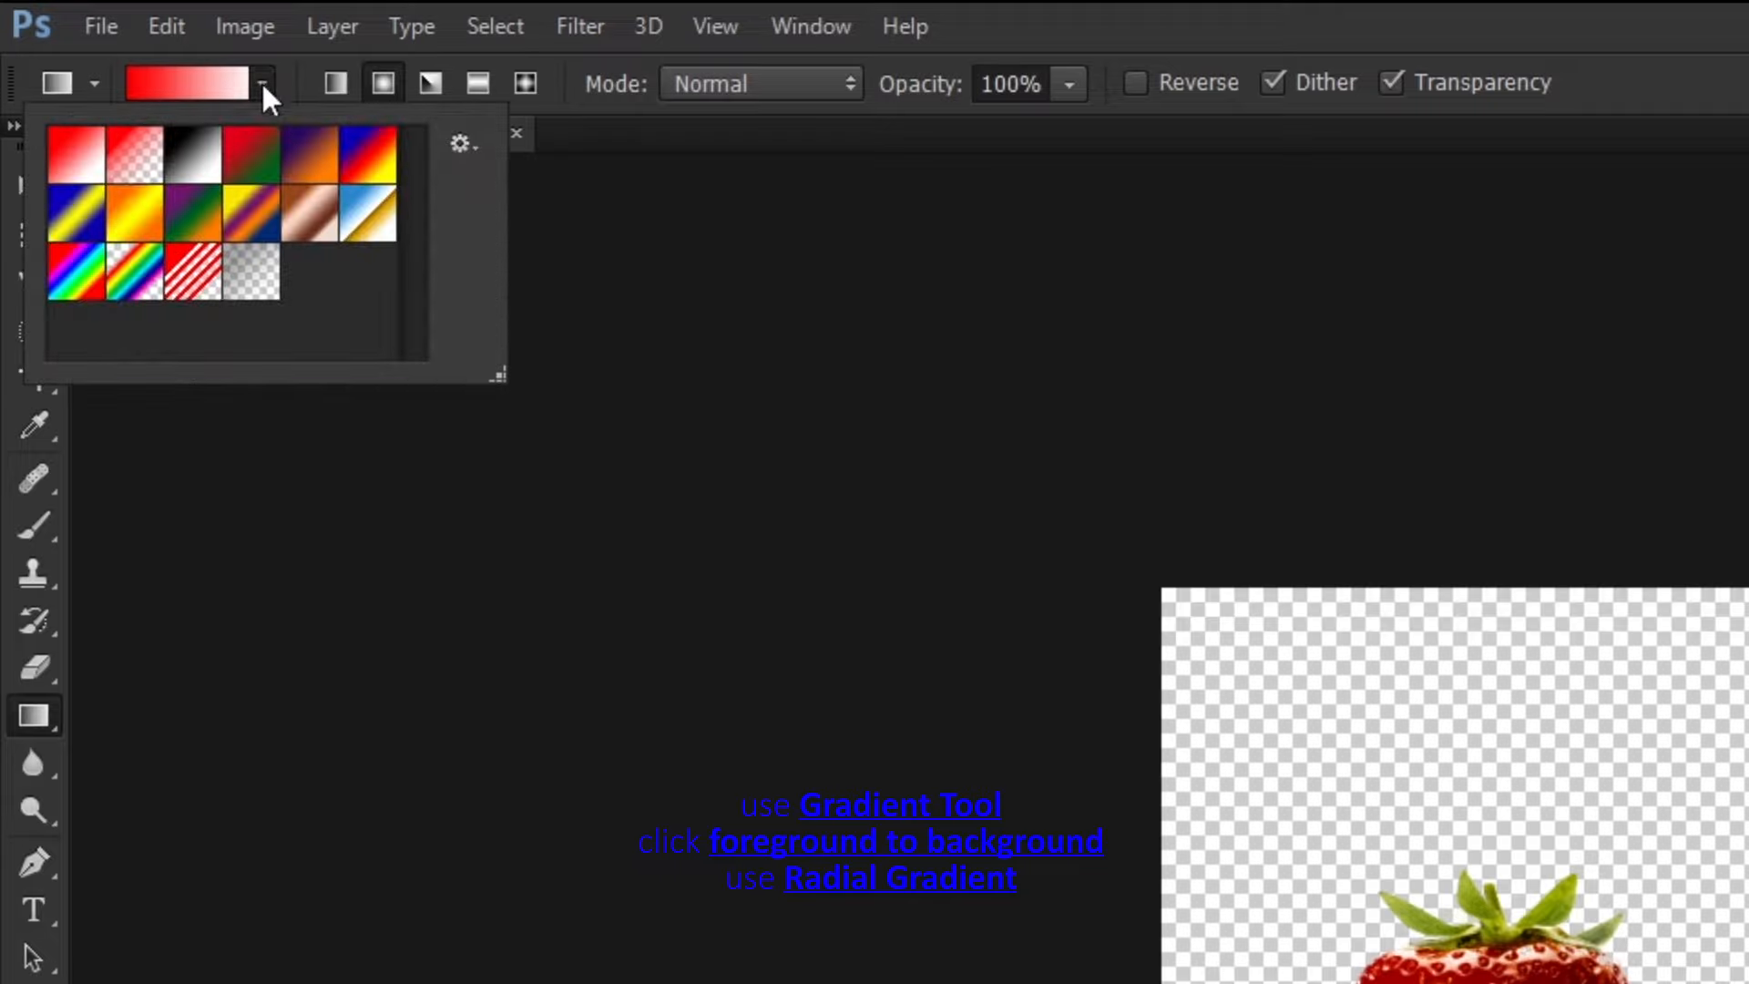
double_click(69, 171)
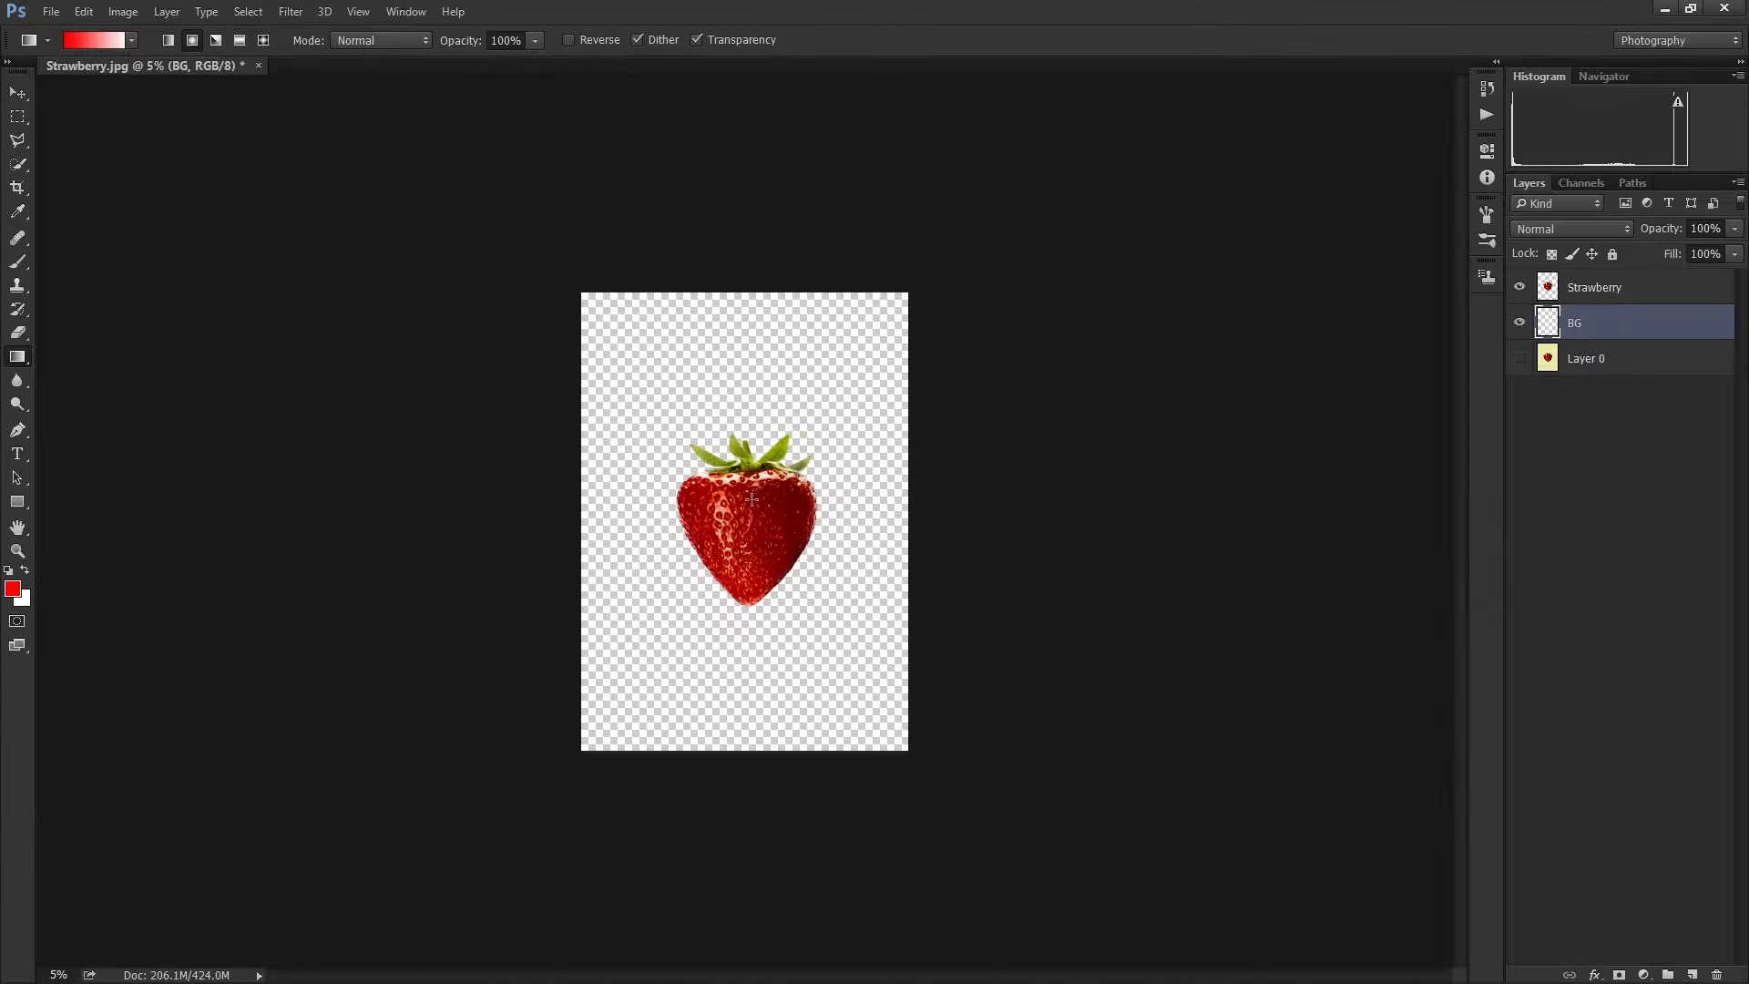
drag(1504, 983, 1748, 172)
drag(1138, 83, 1132, 78)
key(ctrl+z)
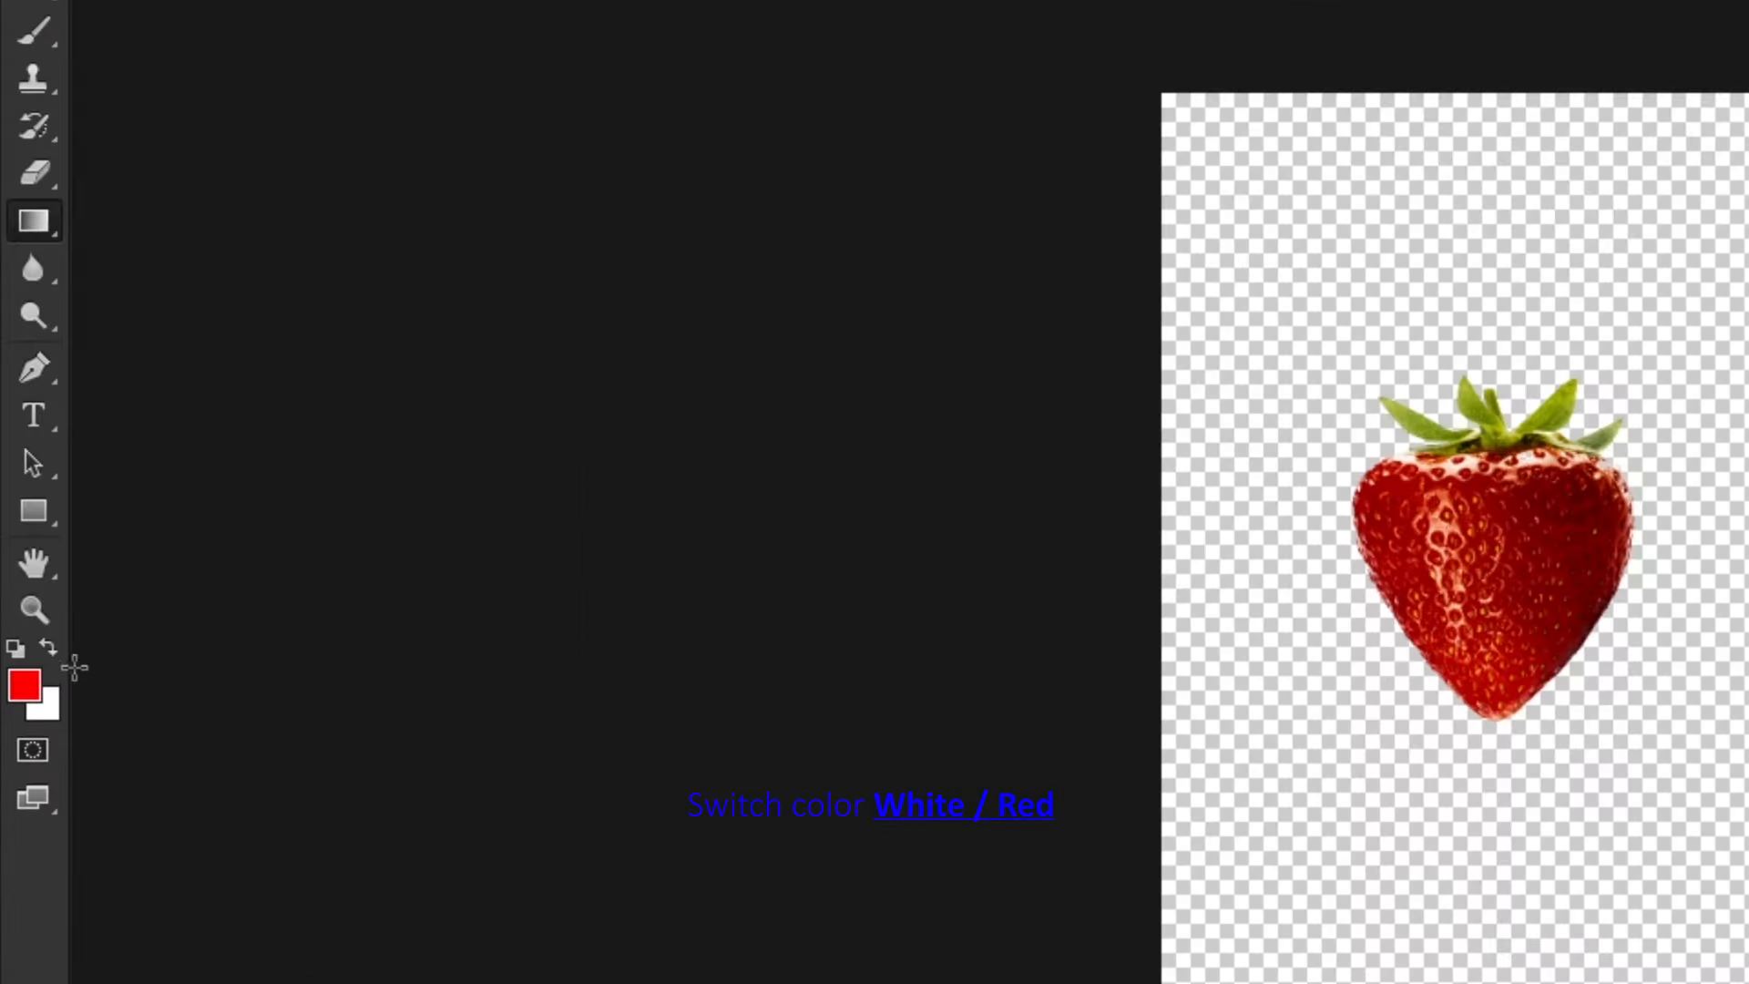
Swap the foreground and background colours and fill BG with a white-to-red radial gradient from the strawberry's centre to beyond the canvas's upper-right corner.
click(47, 647)
drag(1480, 531, 1748, 0)
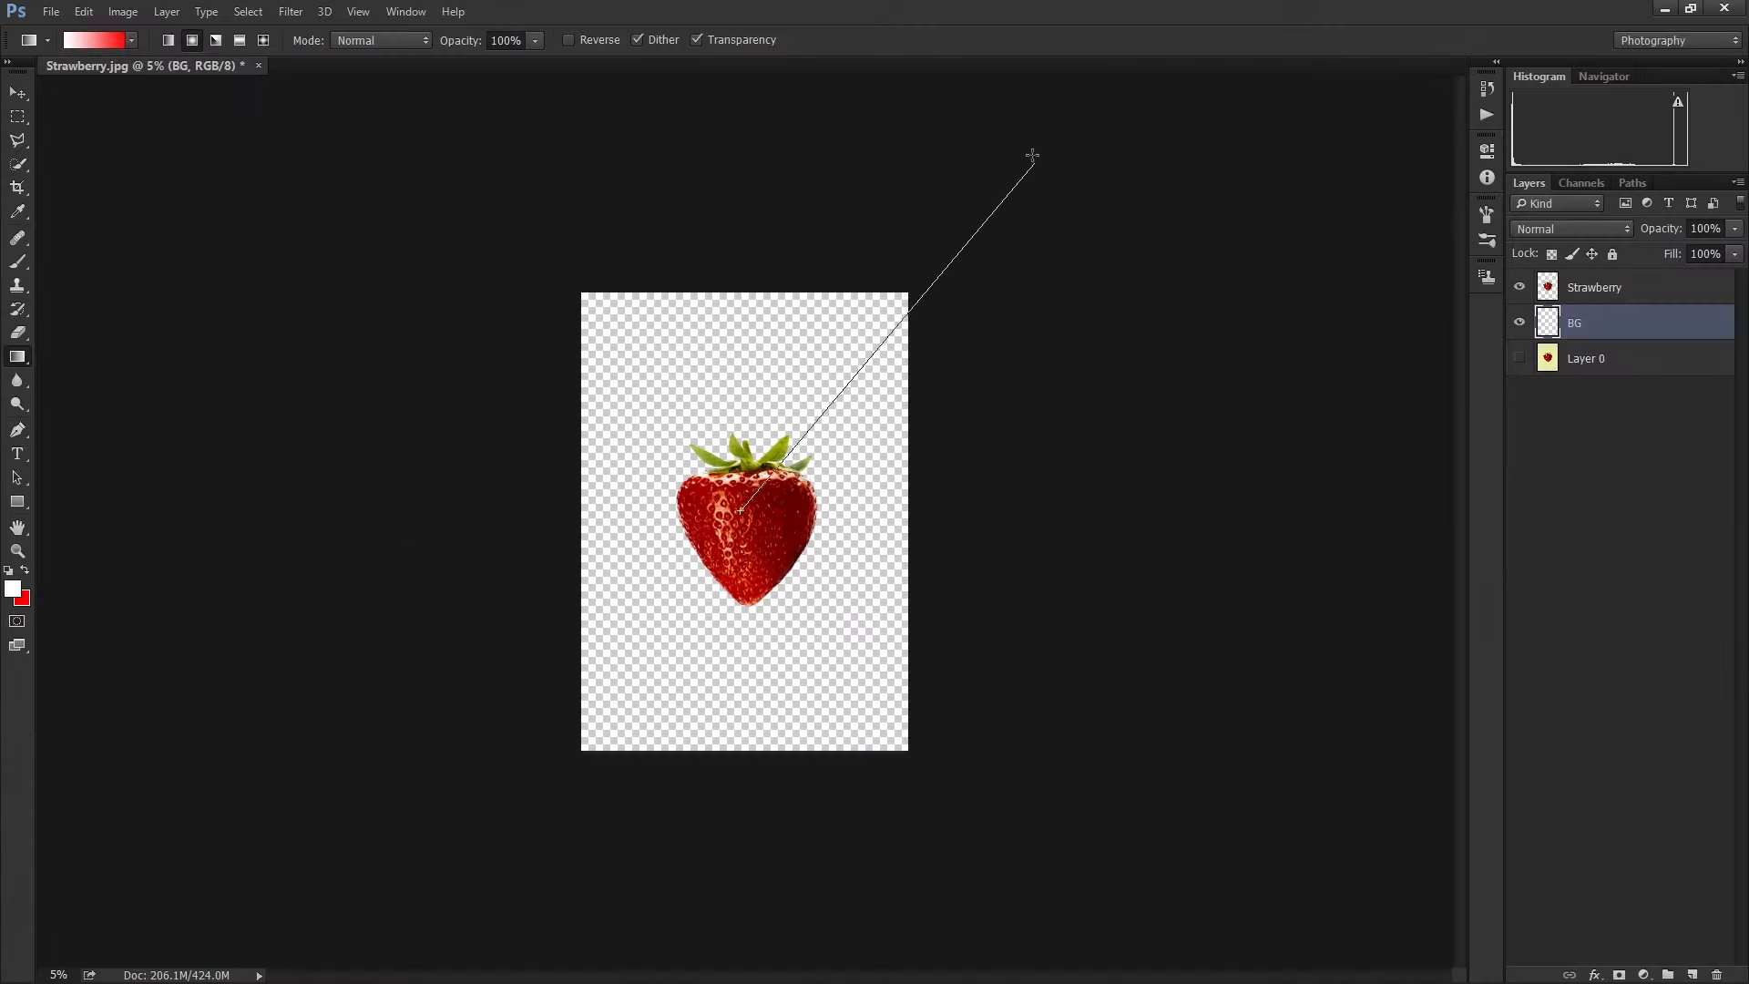
drag(1028, 146, 1027, 146)
Duplicate the Strawberry layer and hide the original.
key(ctrl+plus)
key(ctrl+plus)
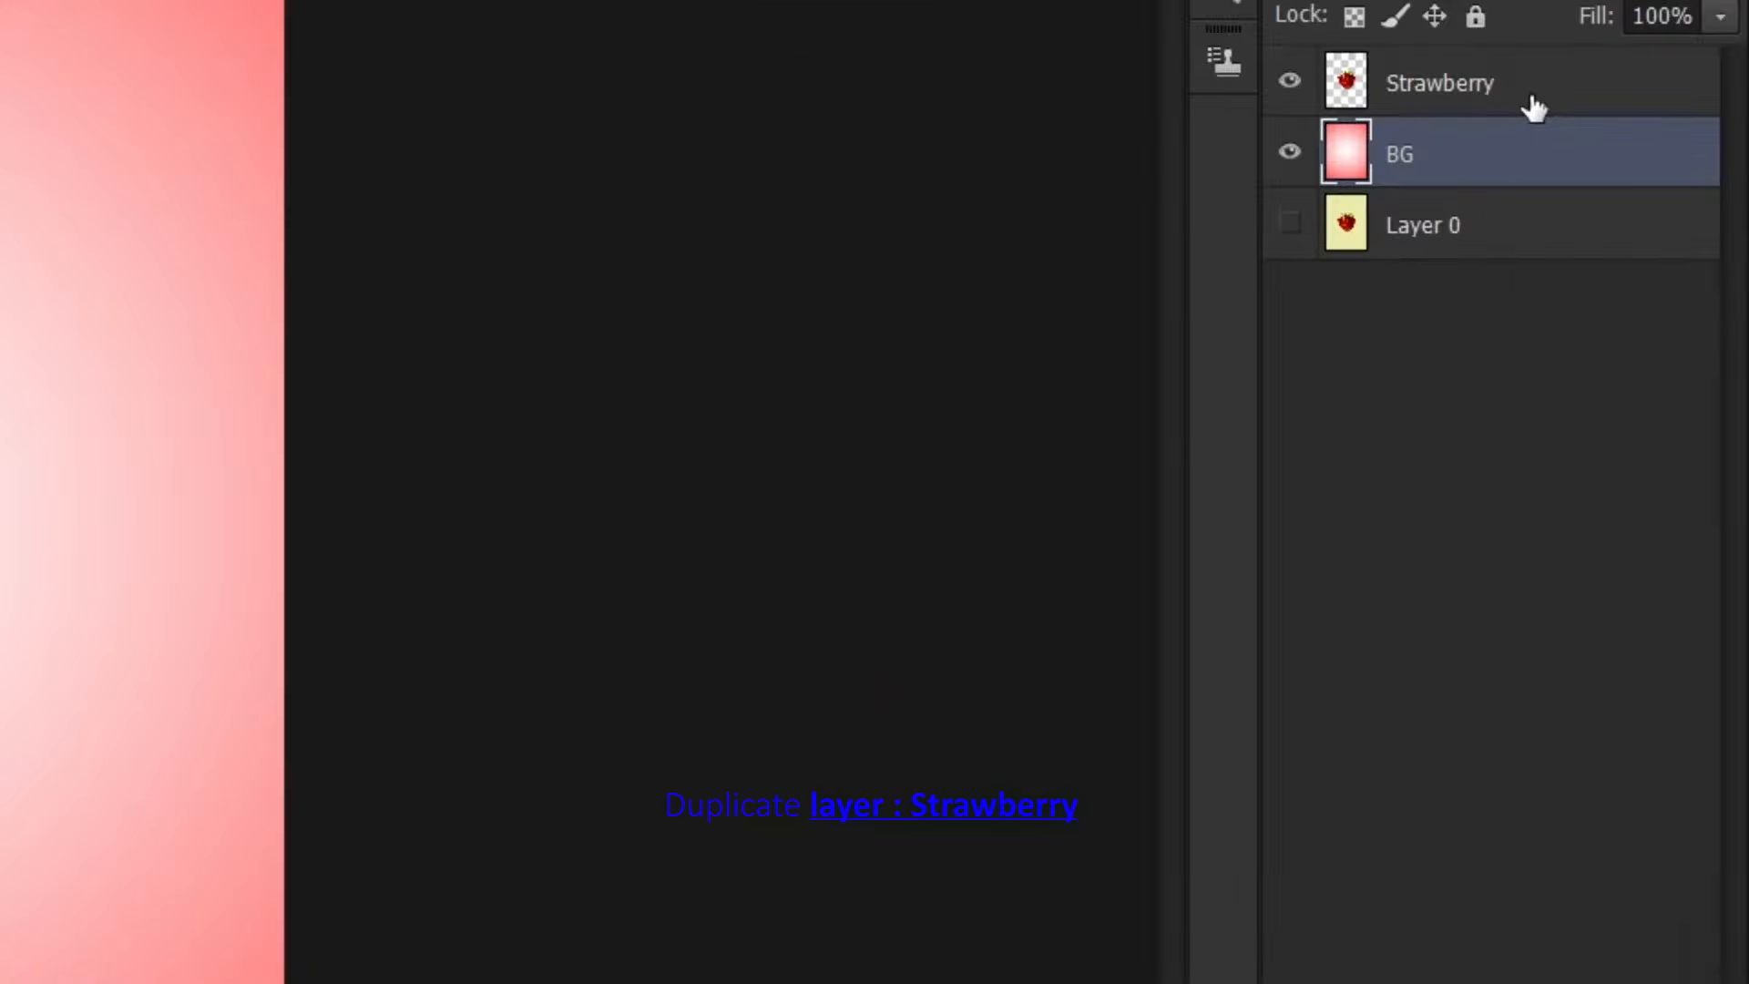
drag(1535, 107, 1638, 964)
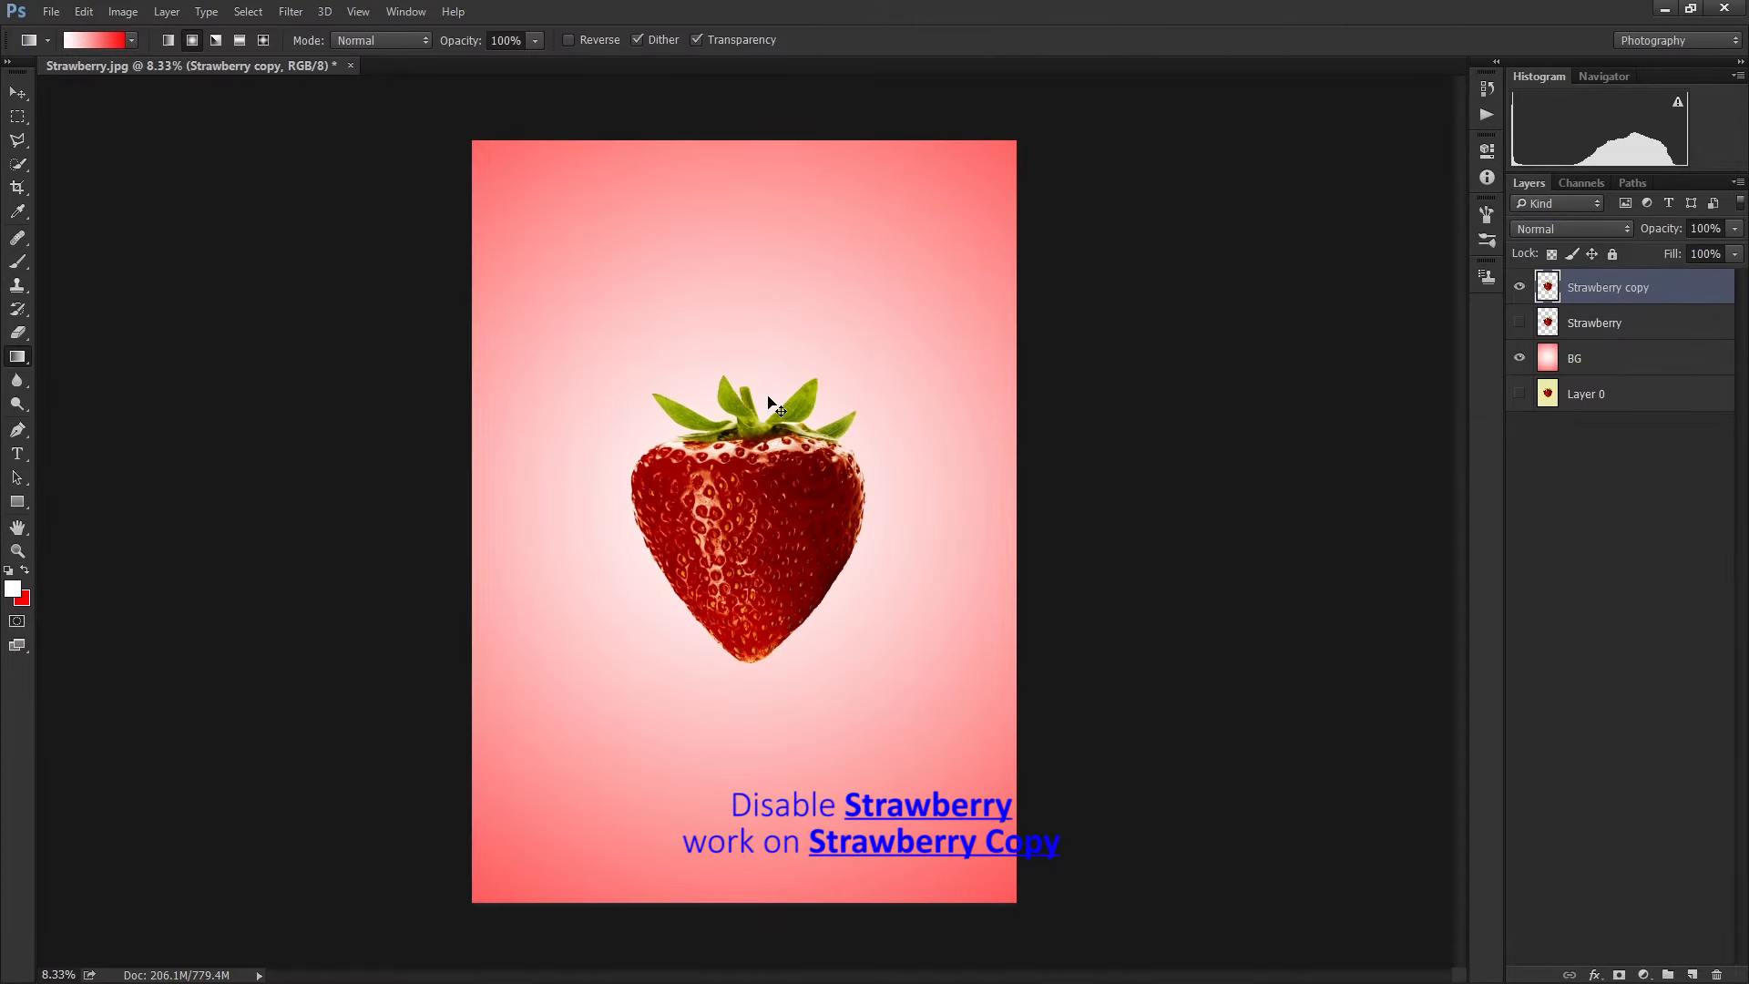
Draw a closed Pen tool path around the leaves, with a downward-curving edge across the upper part of the strawberry.
key(ctrl+plus)
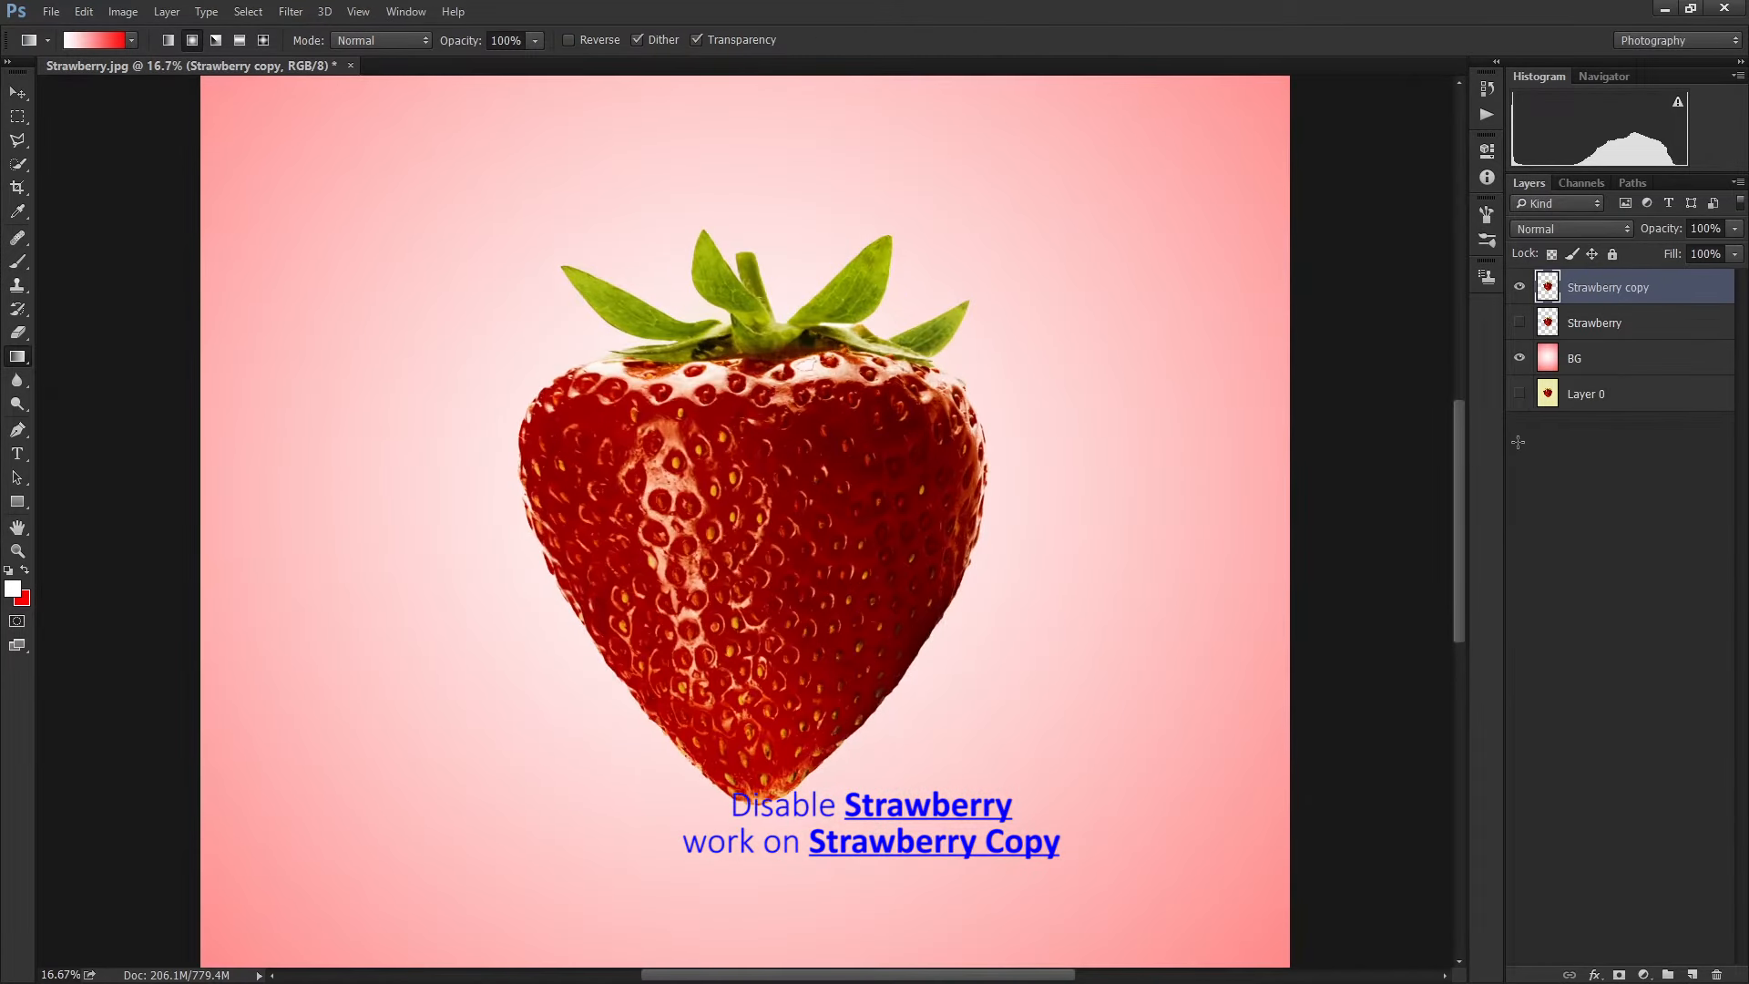
drag(1462, 449, 1462, 426)
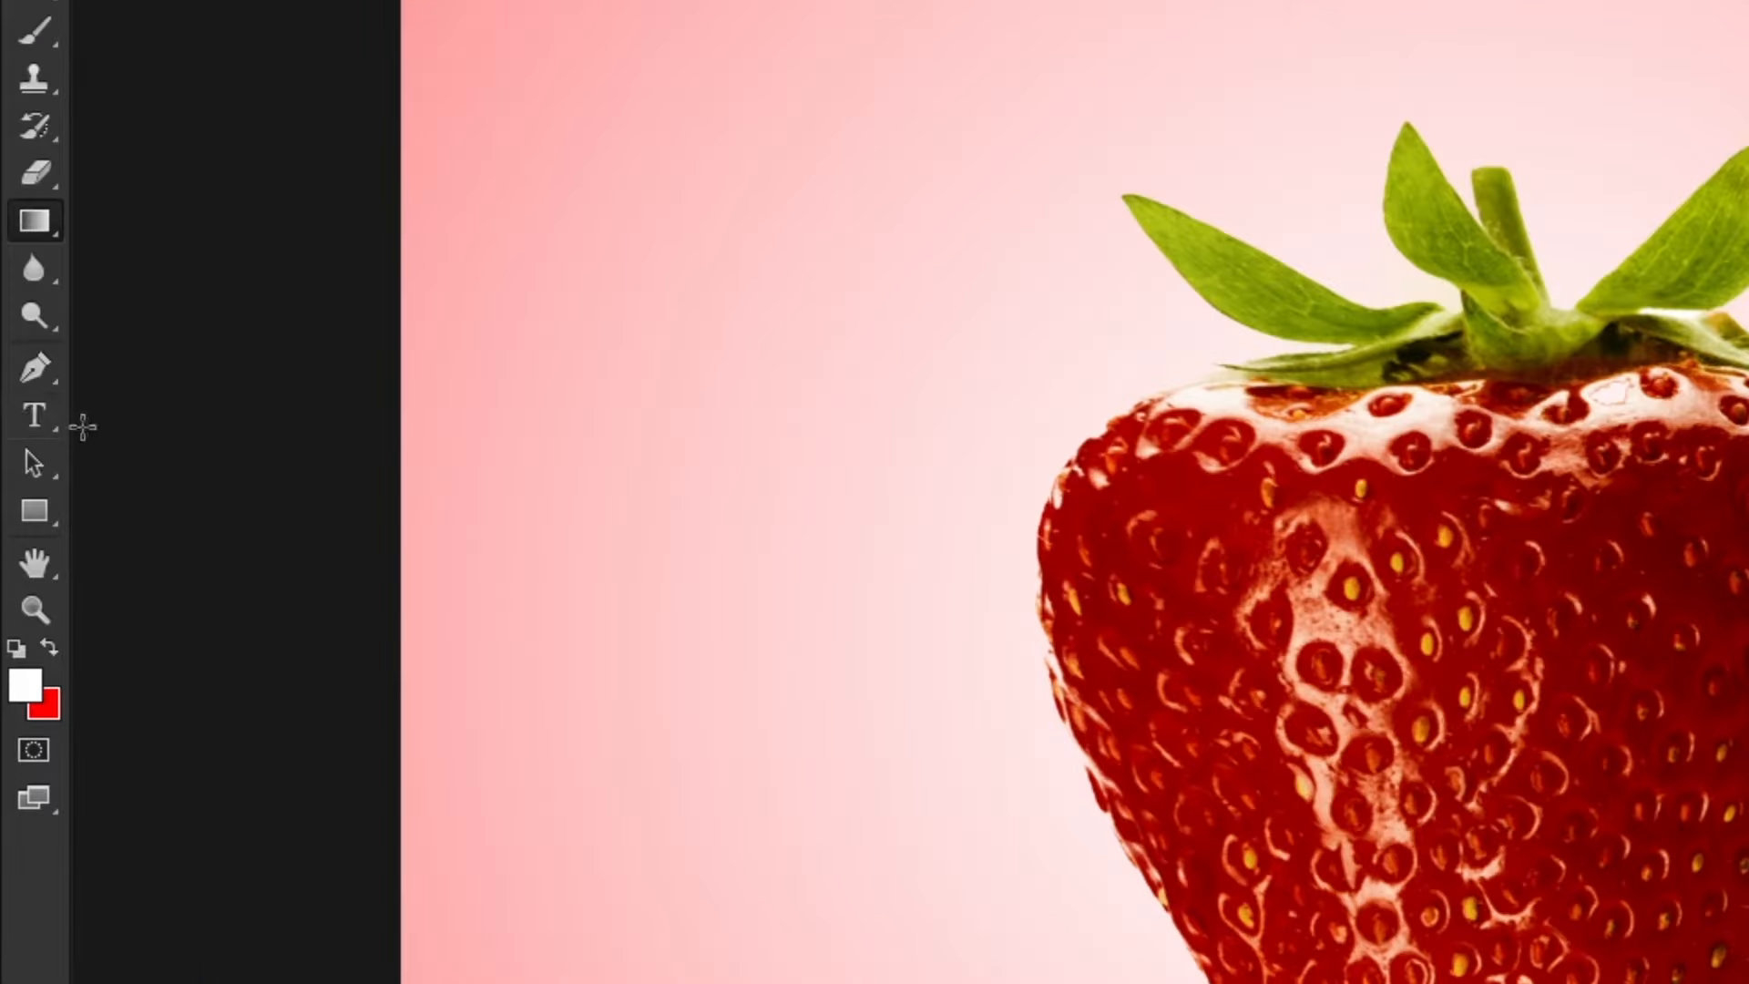
click(29, 381)
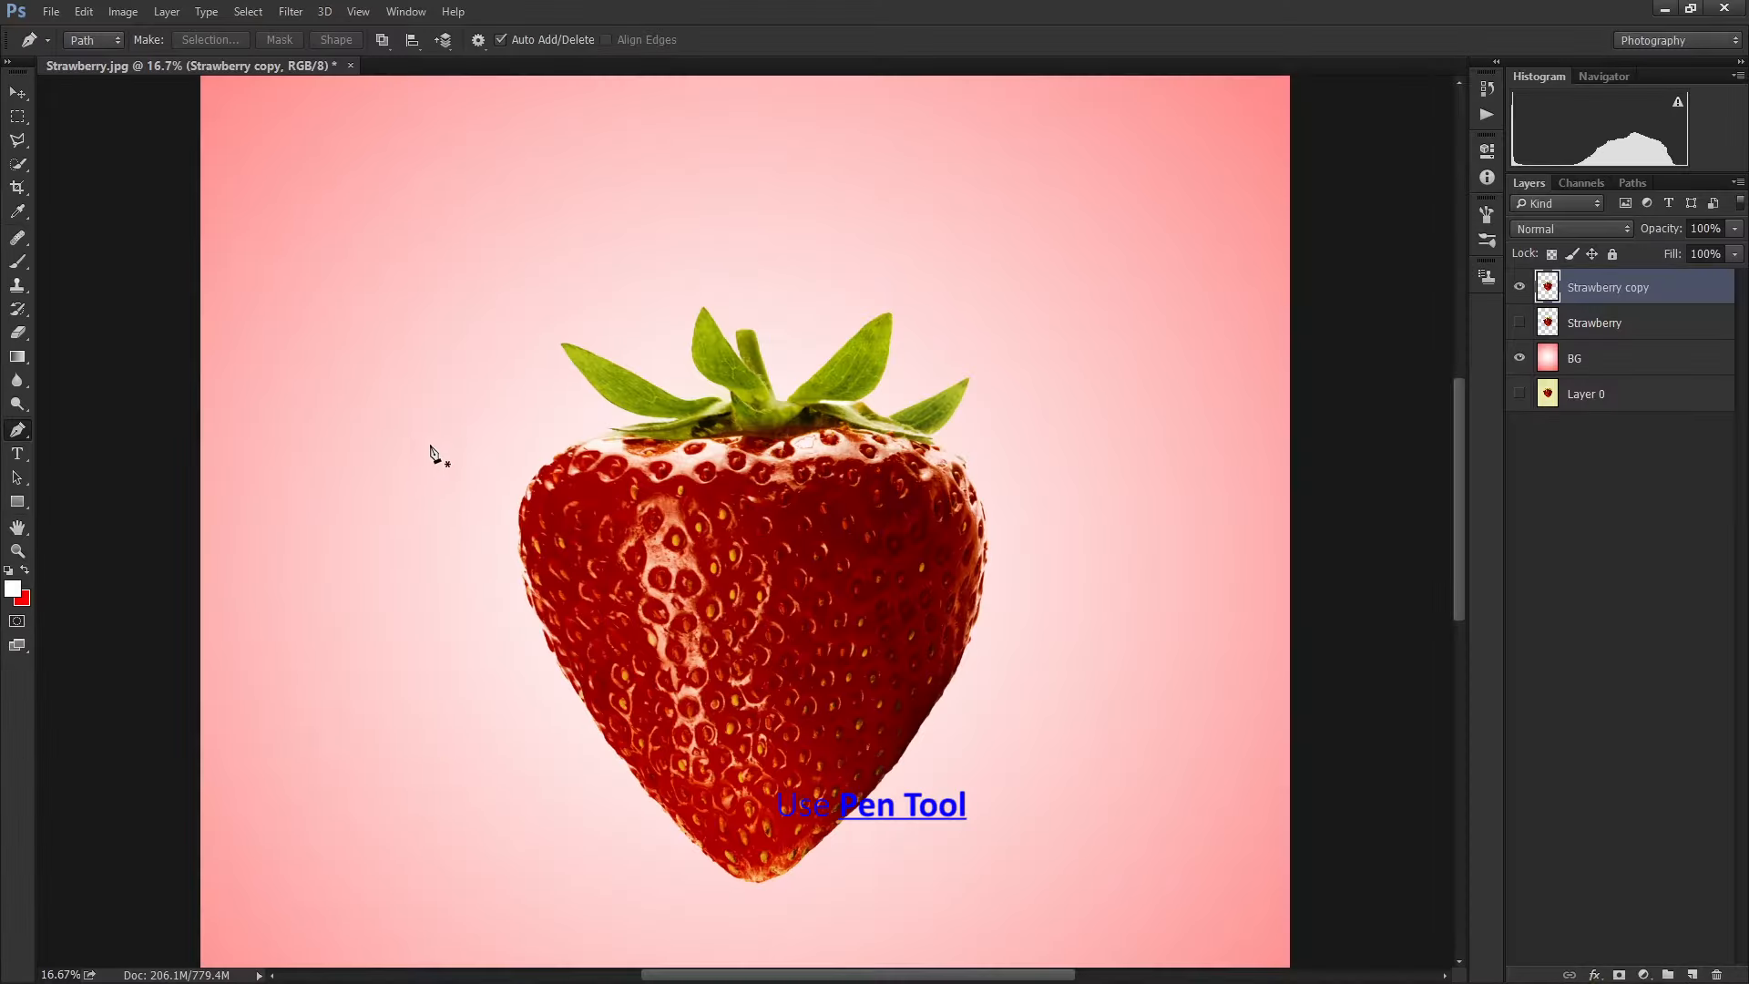
click(492, 428)
drag(1082, 425, 1424, 308)
click(1005, 264)
click(696, 204)
click(503, 305)
click(492, 429)
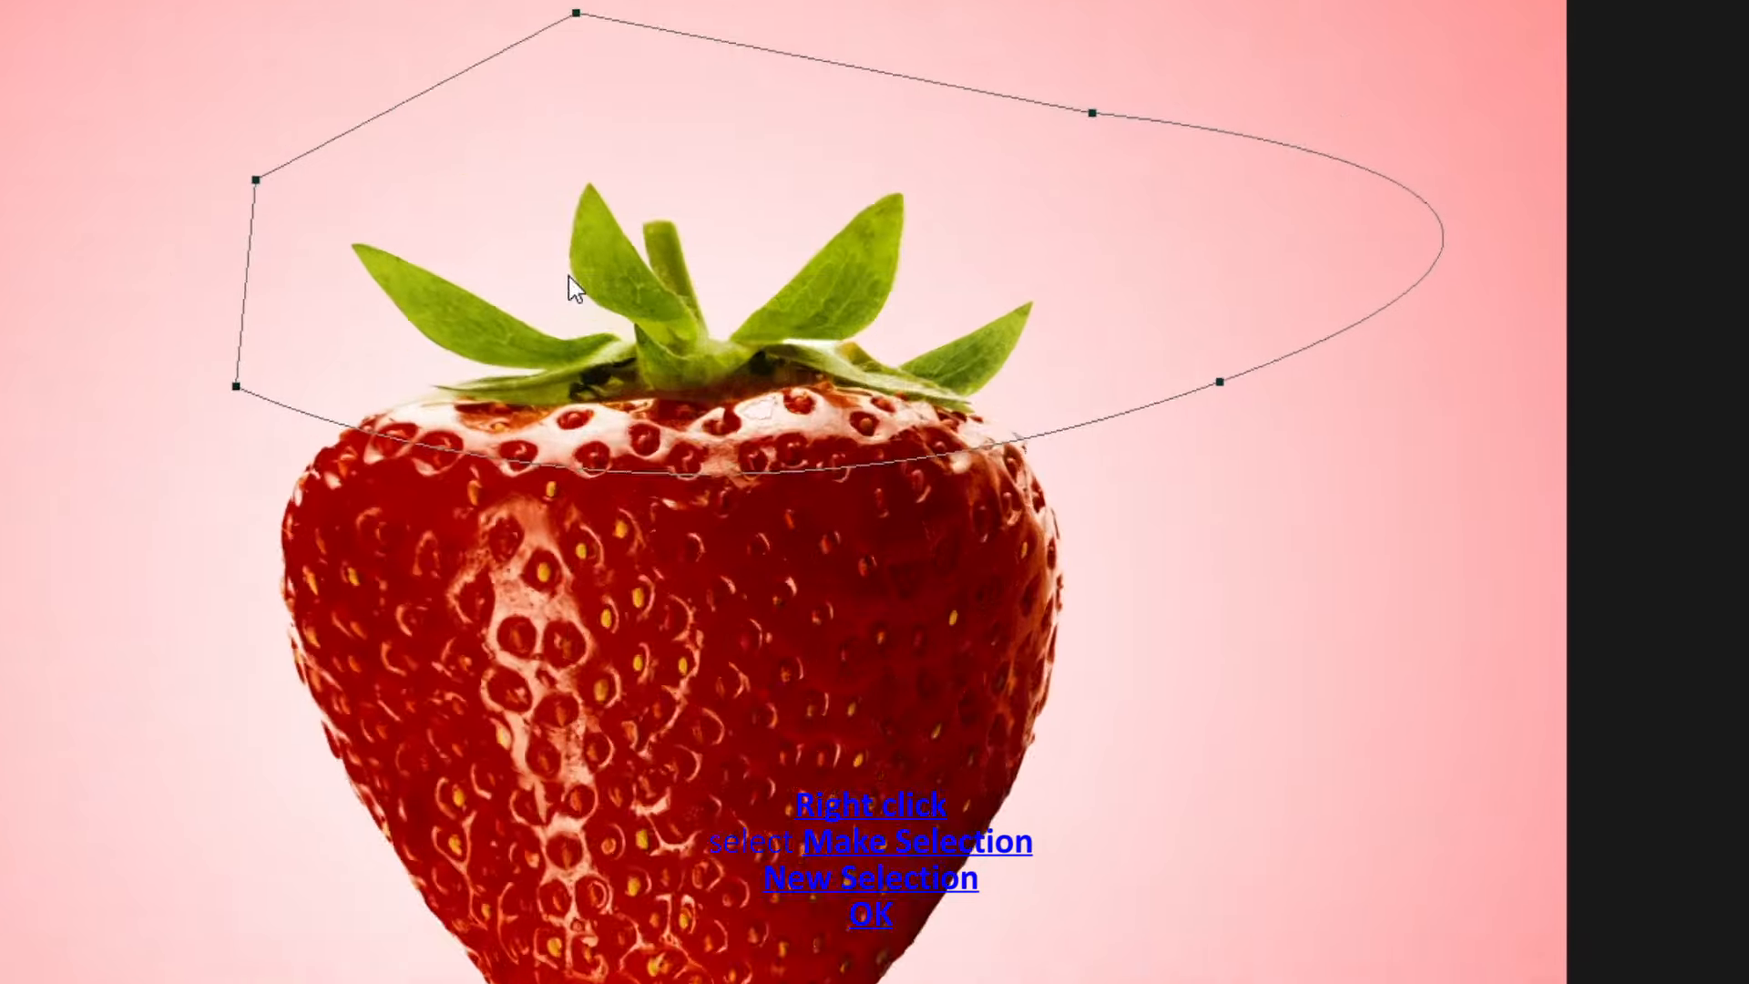
Convert the path into a new anti-aliased selection with a feather radius of 0 pixels.
right_click(691, 369)
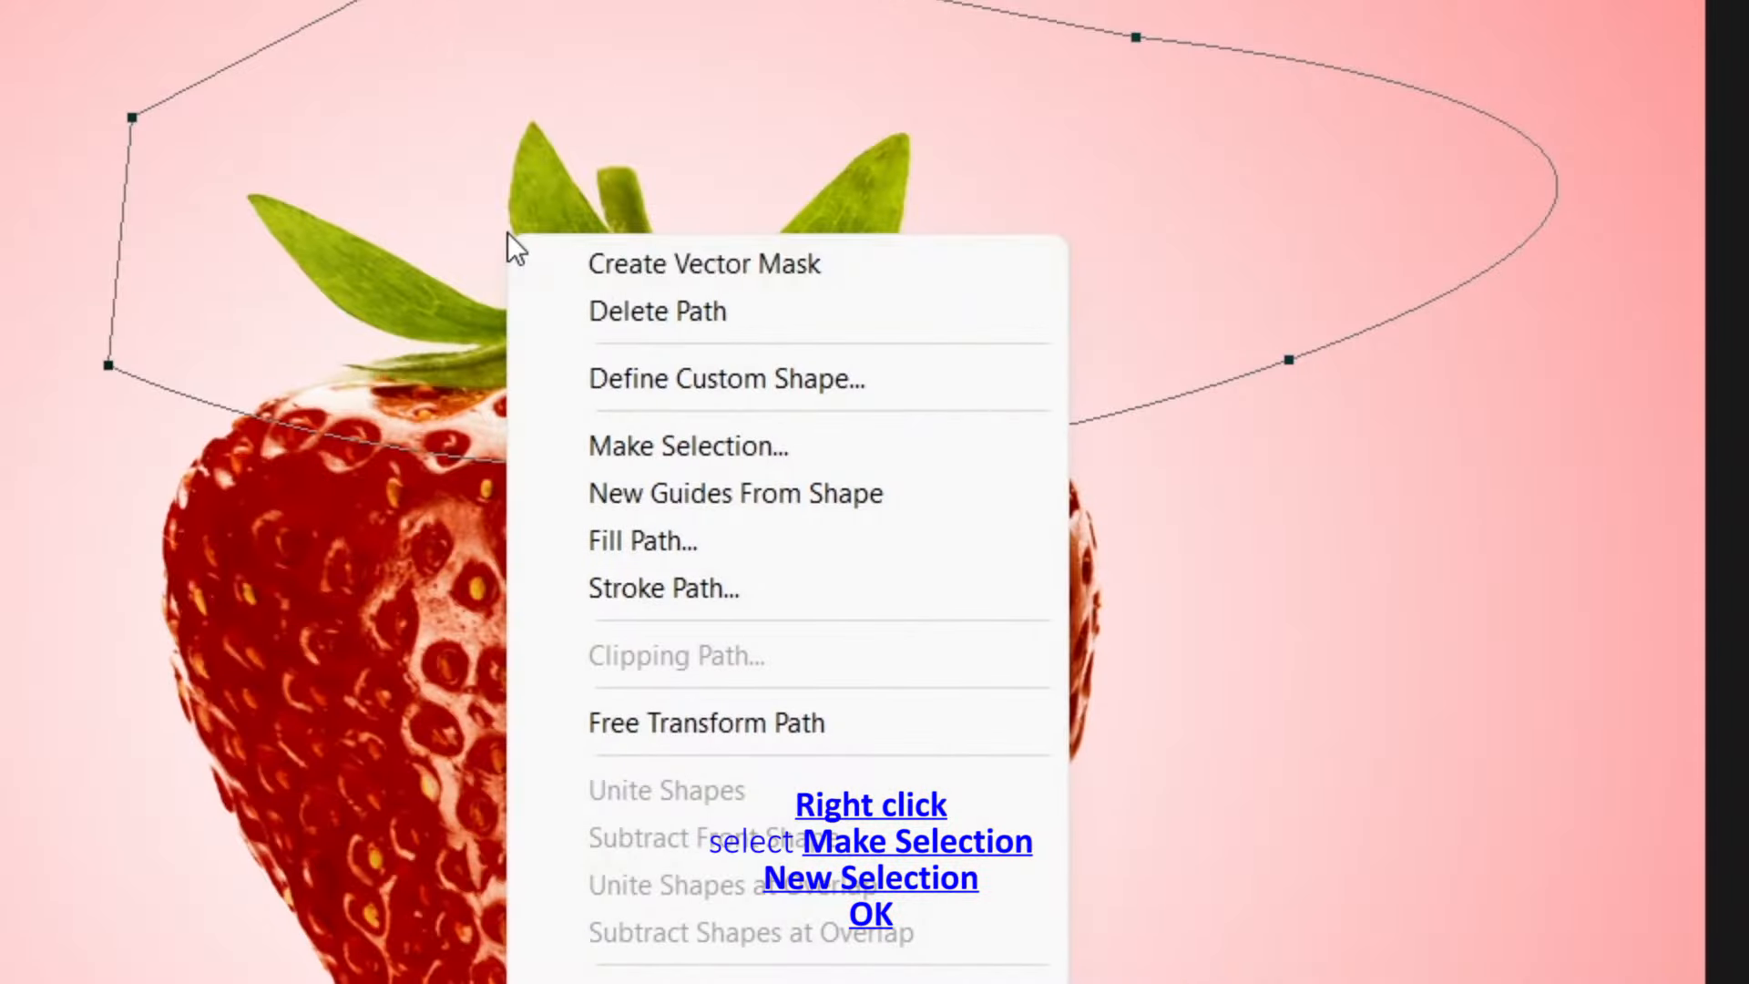
click(691, 446)
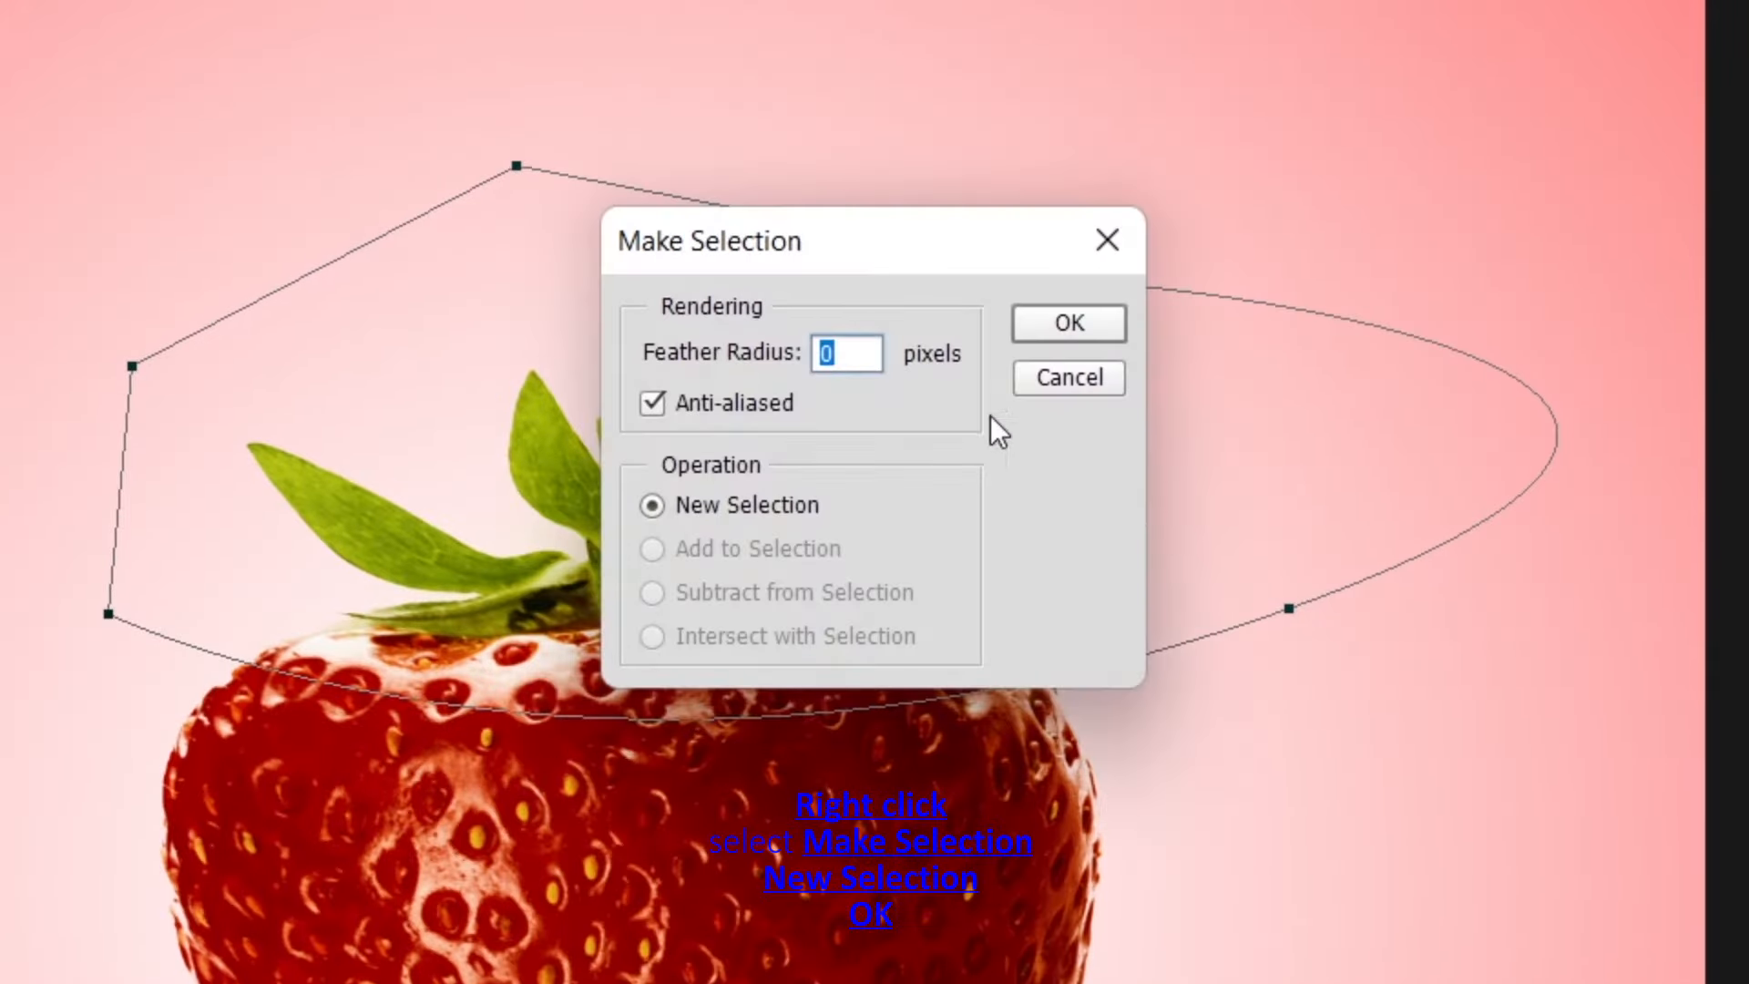
click(1073, 322)
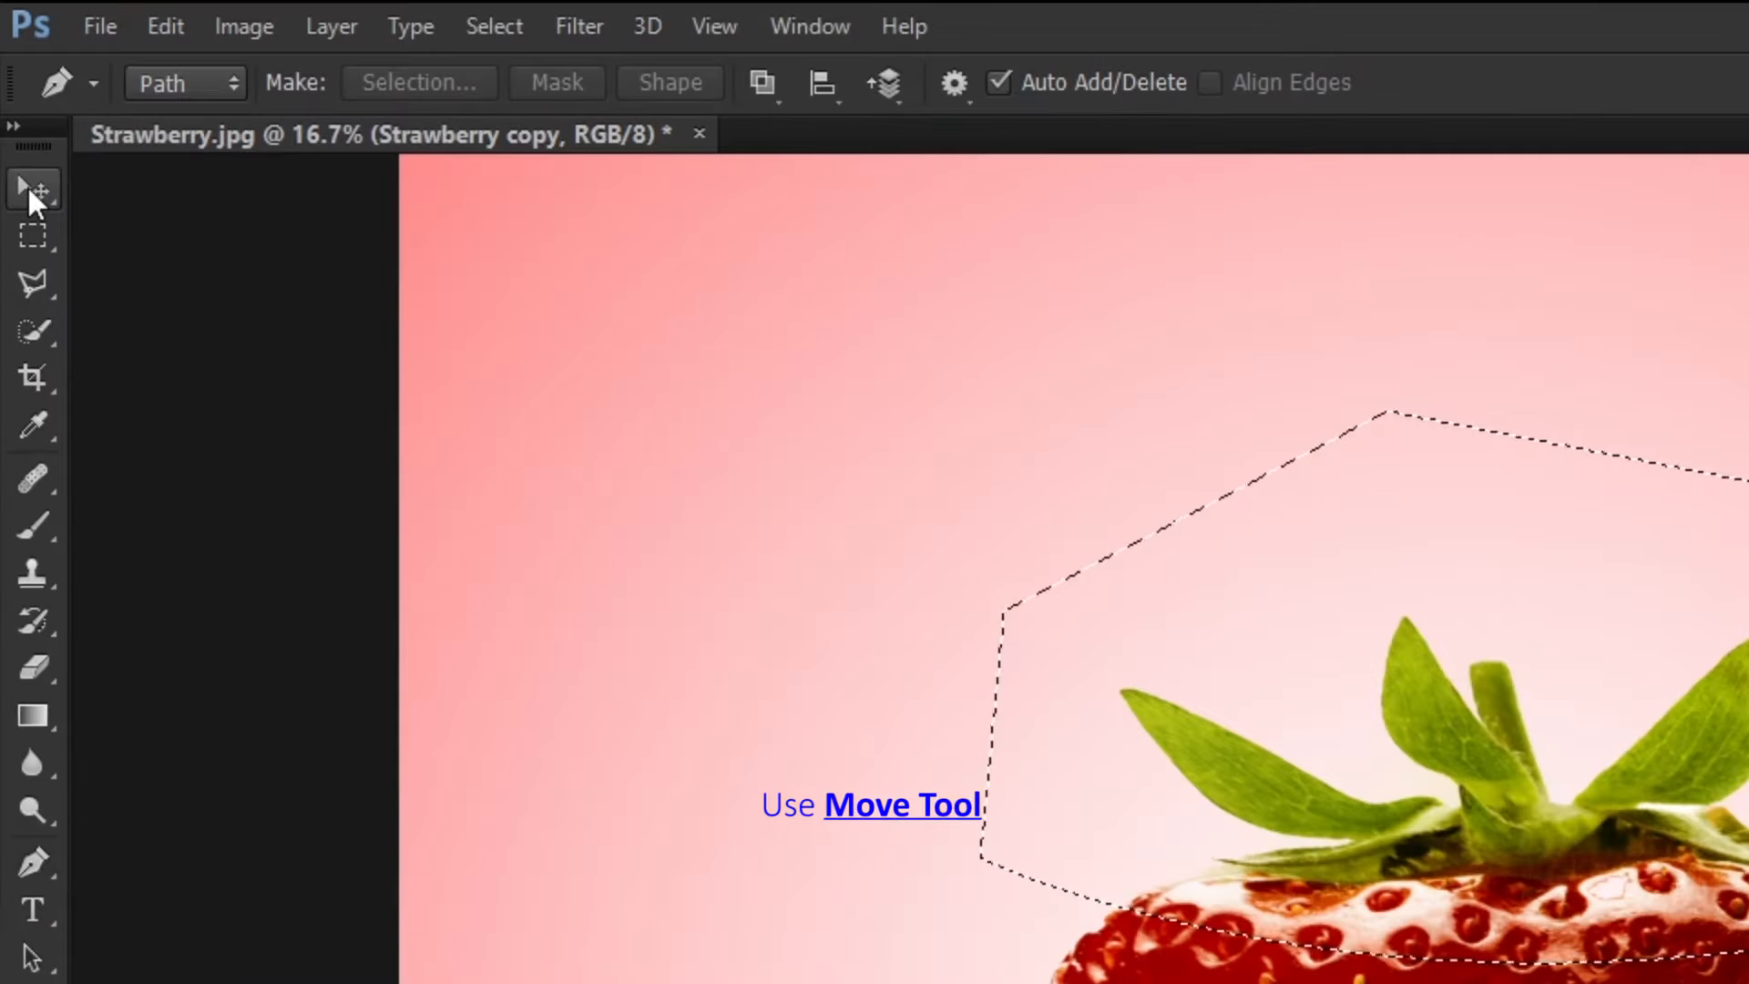
Move the selected leafy top section up and slightly left, away from the strawberry's body.
click(17, 94)
drag(751, 438, 697, 260)
right_click(719, 269)
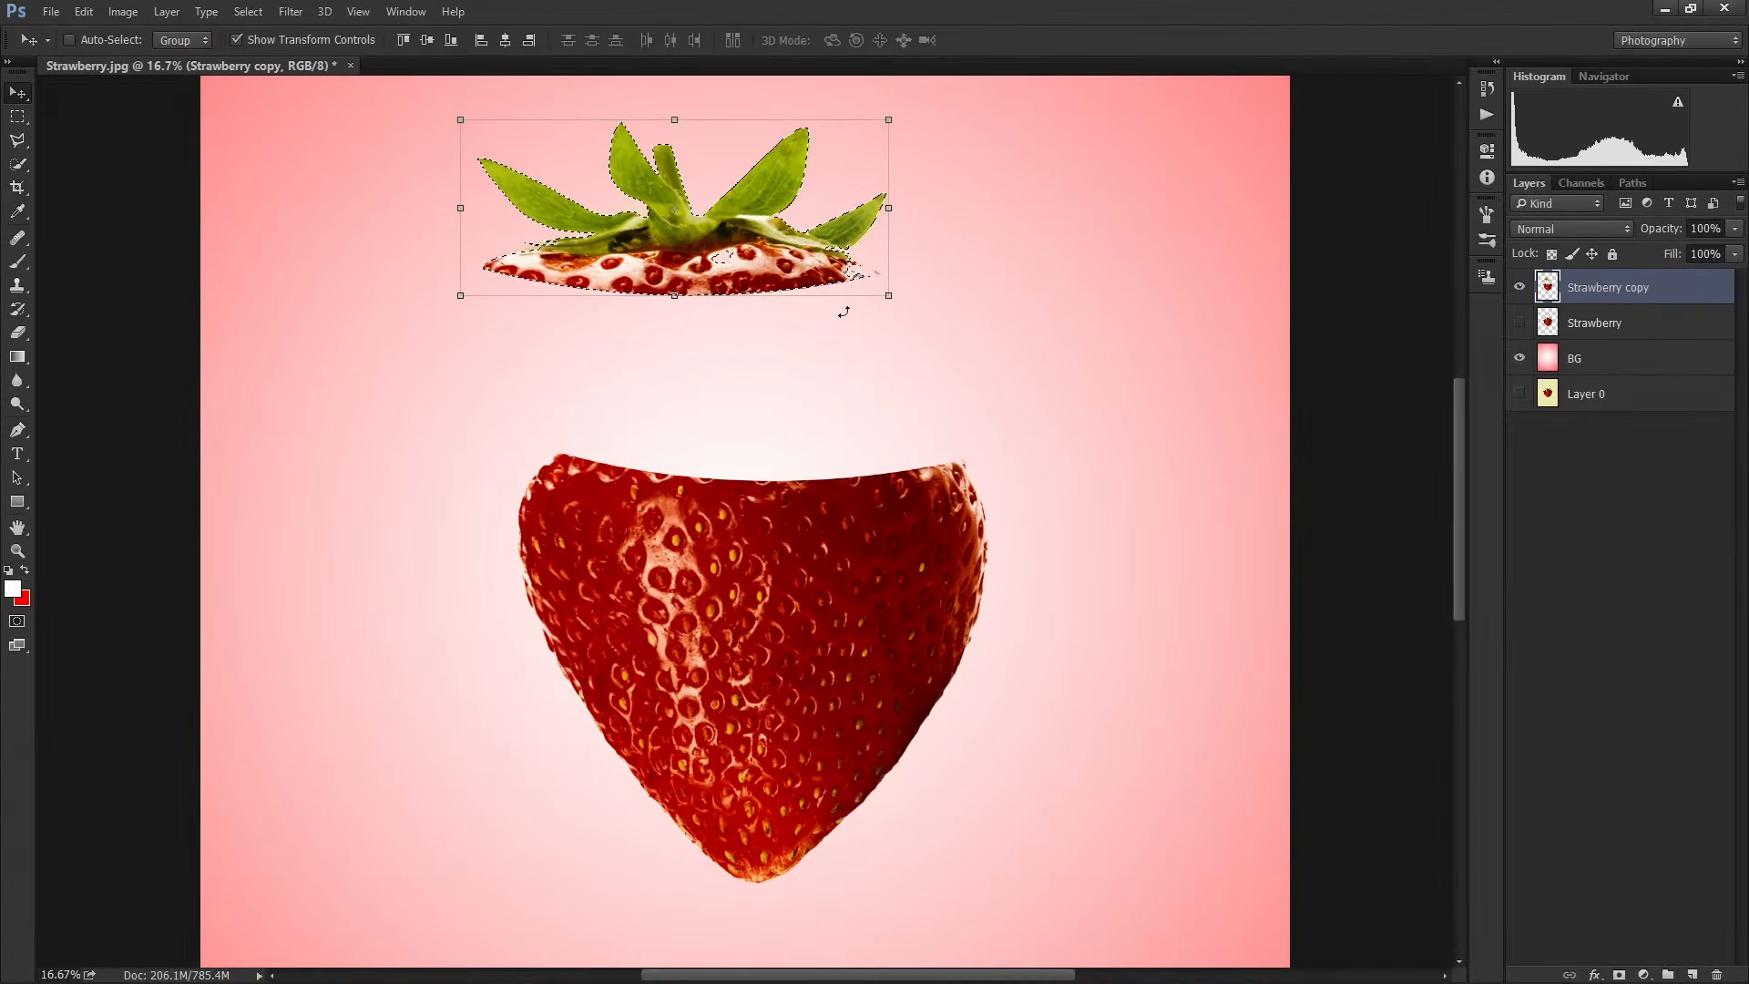
click(720, 270)
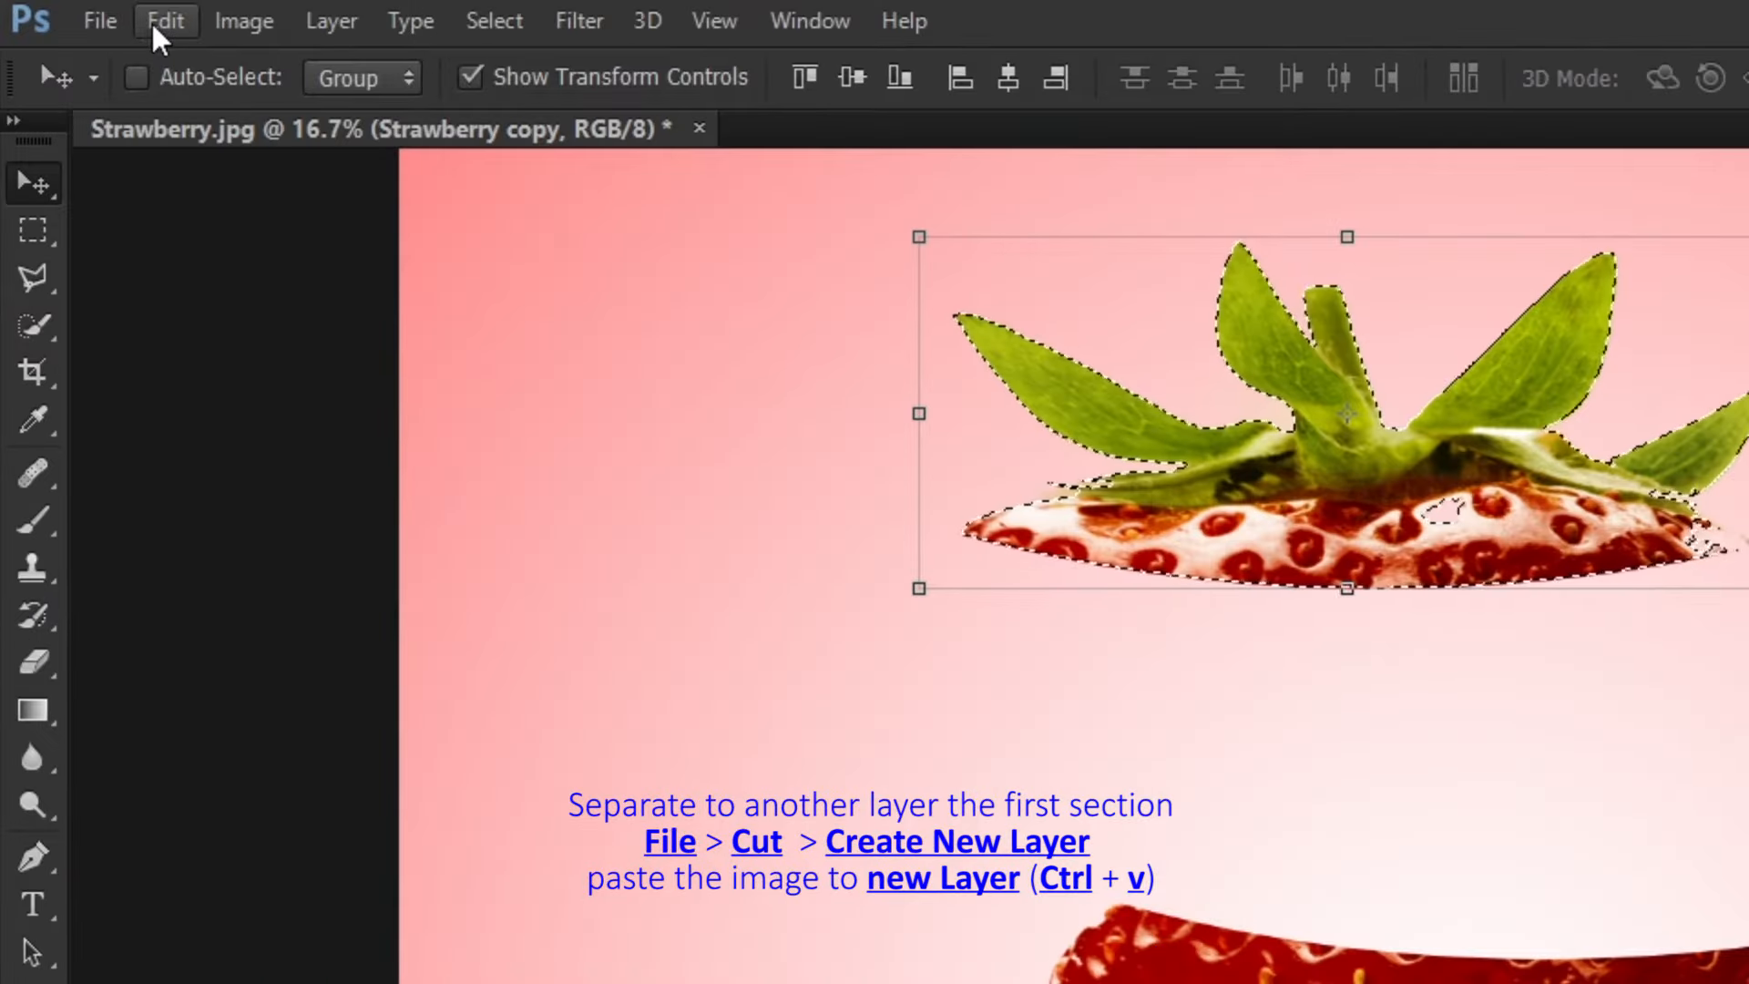
Cut the leafy top section, paste it onto a new layer and move it back above the strawberry's body.
click(157, 24)
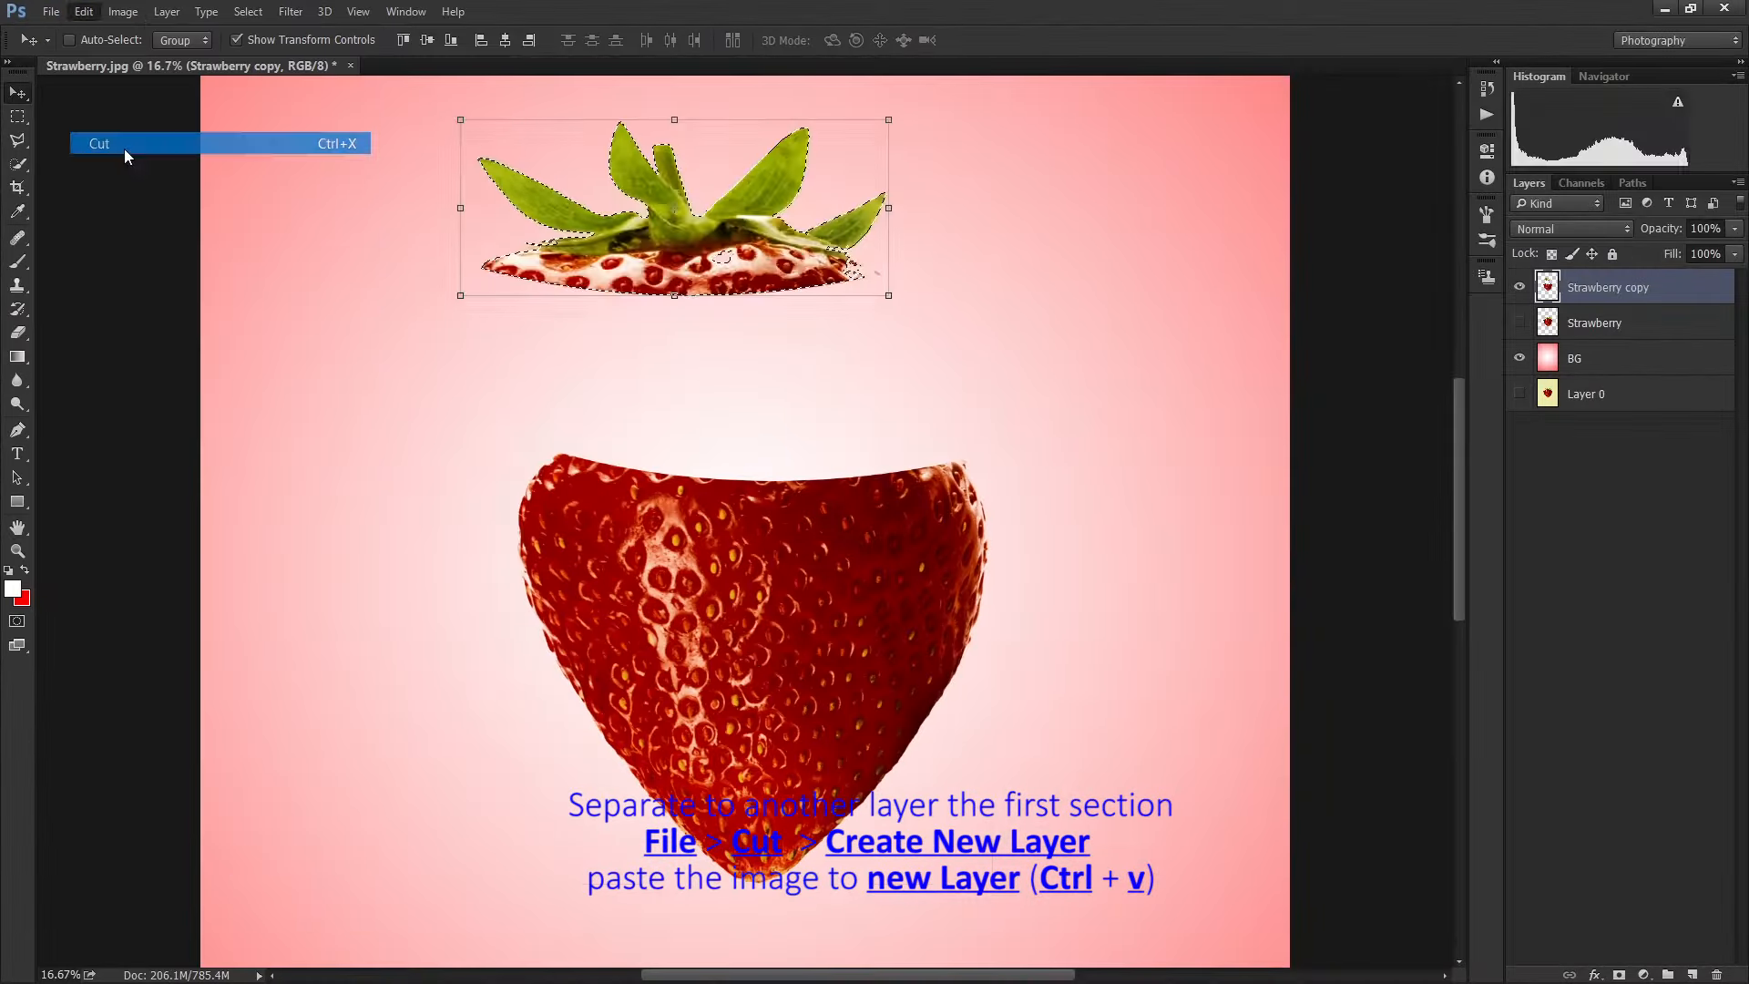
click(248, 293)
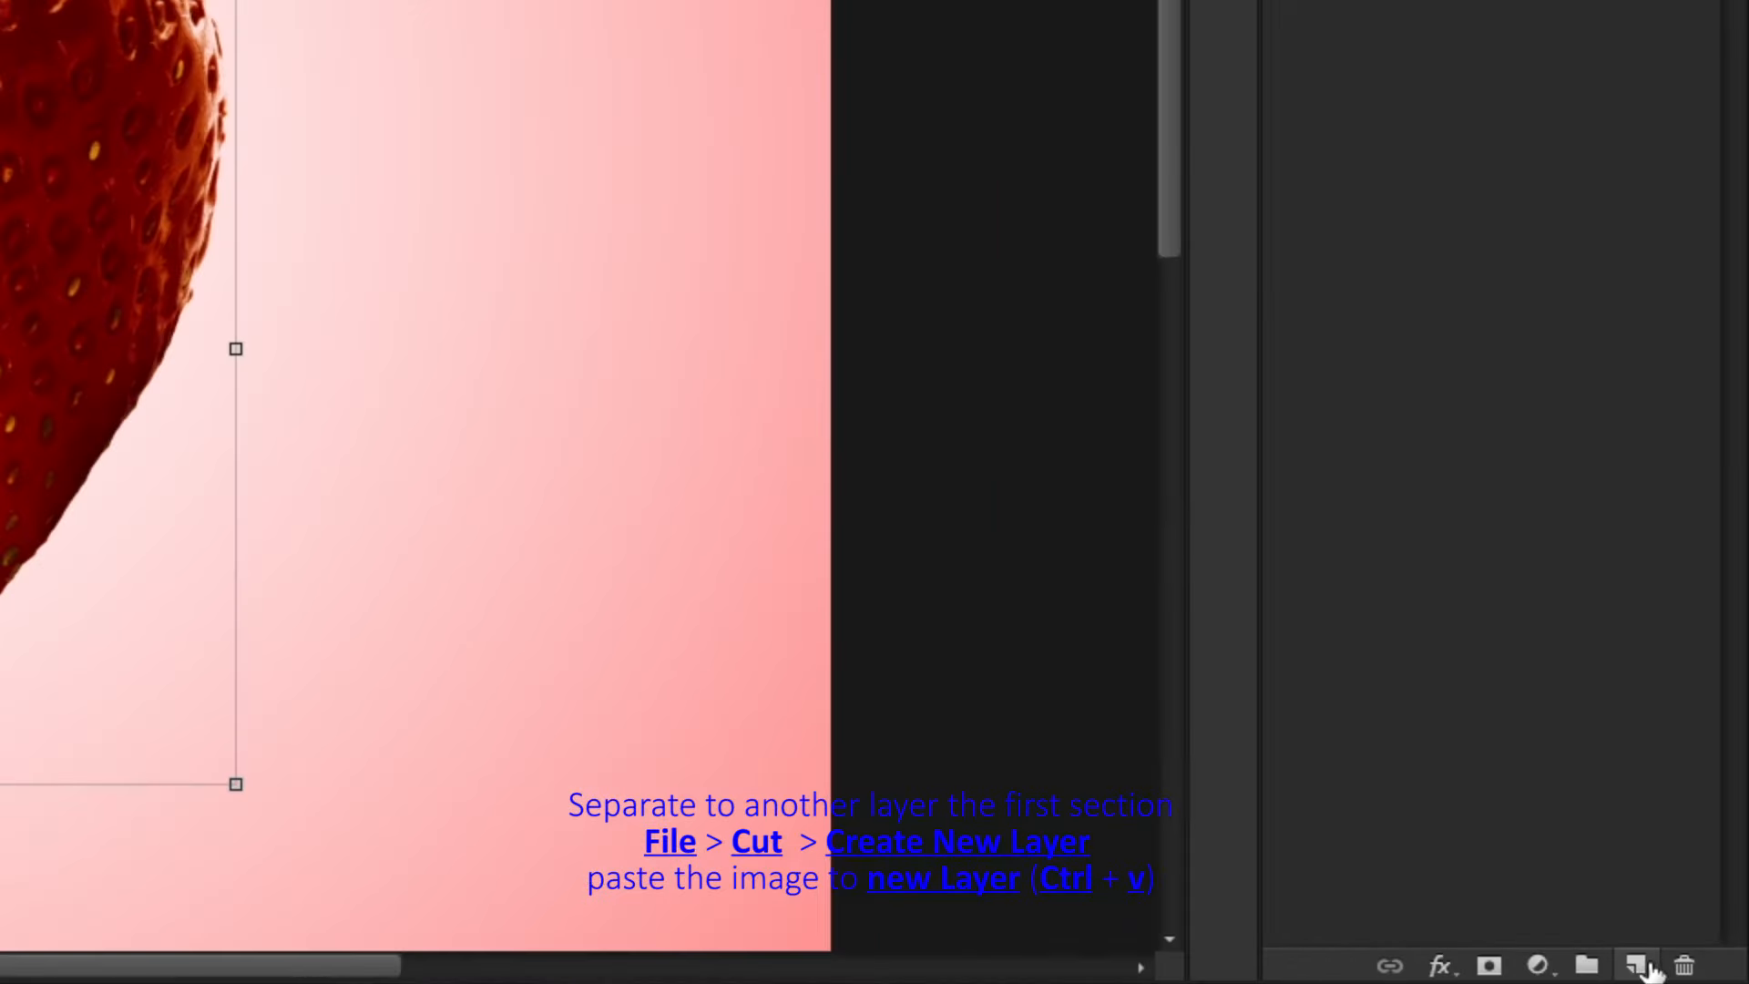
click(1692, 974)
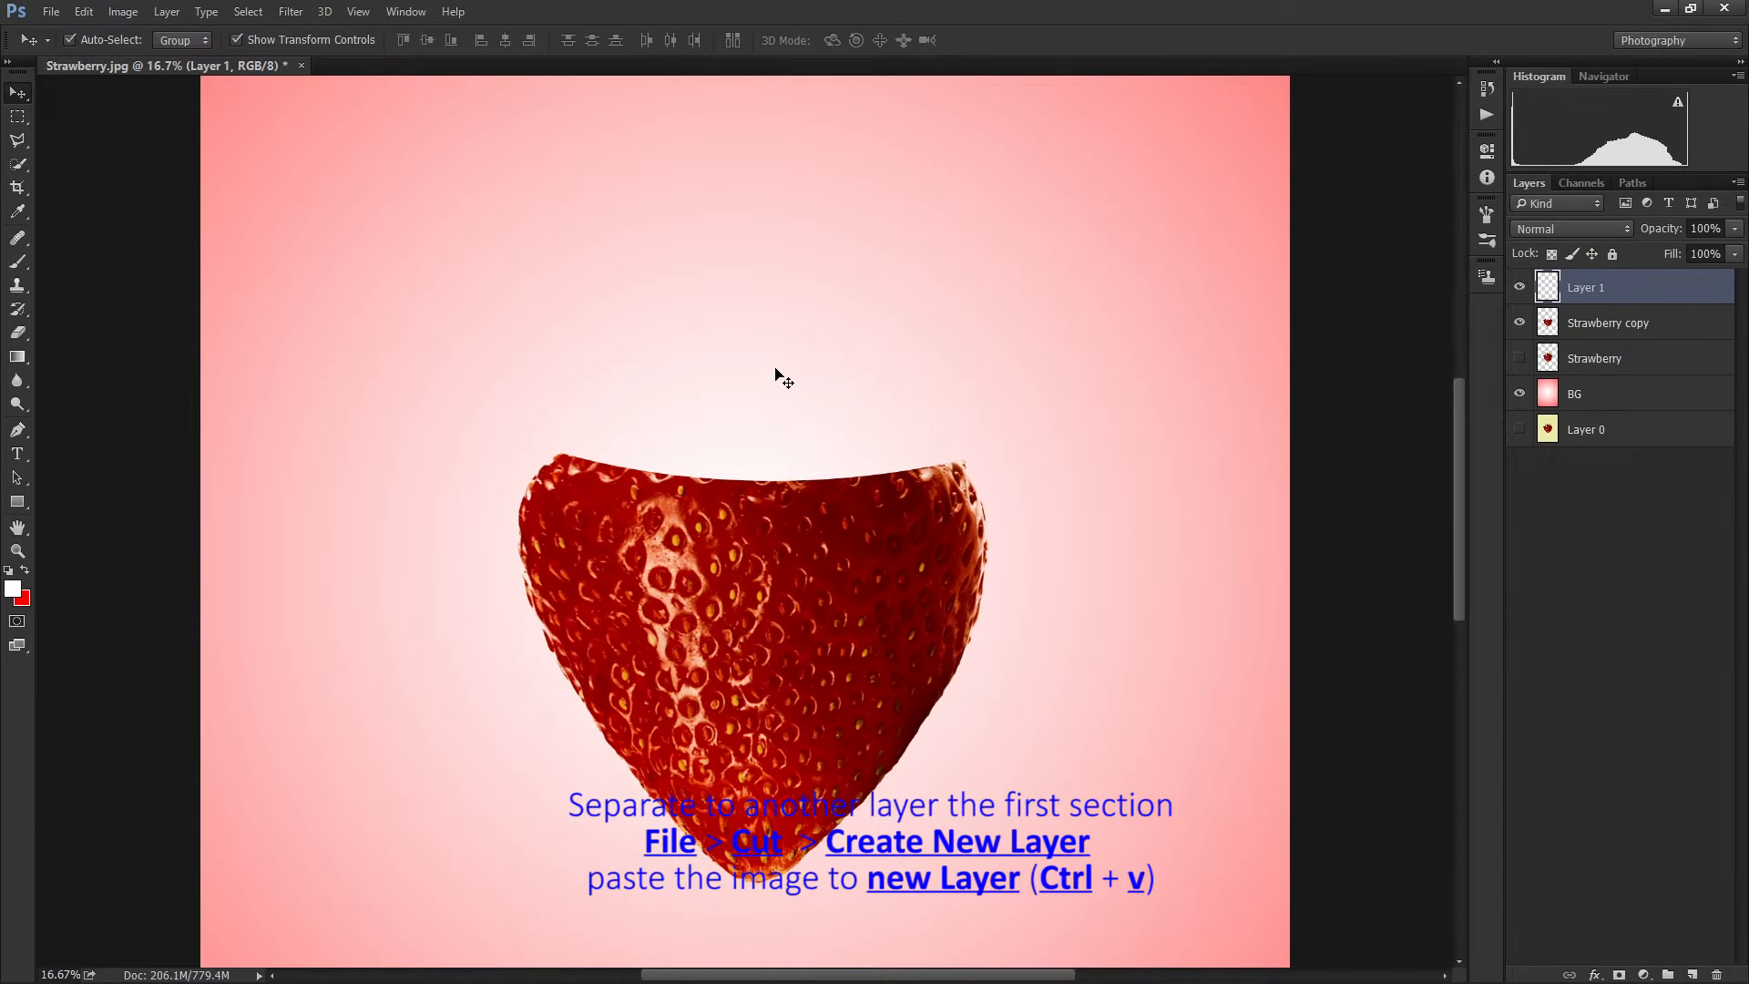
key(ctrl+v)
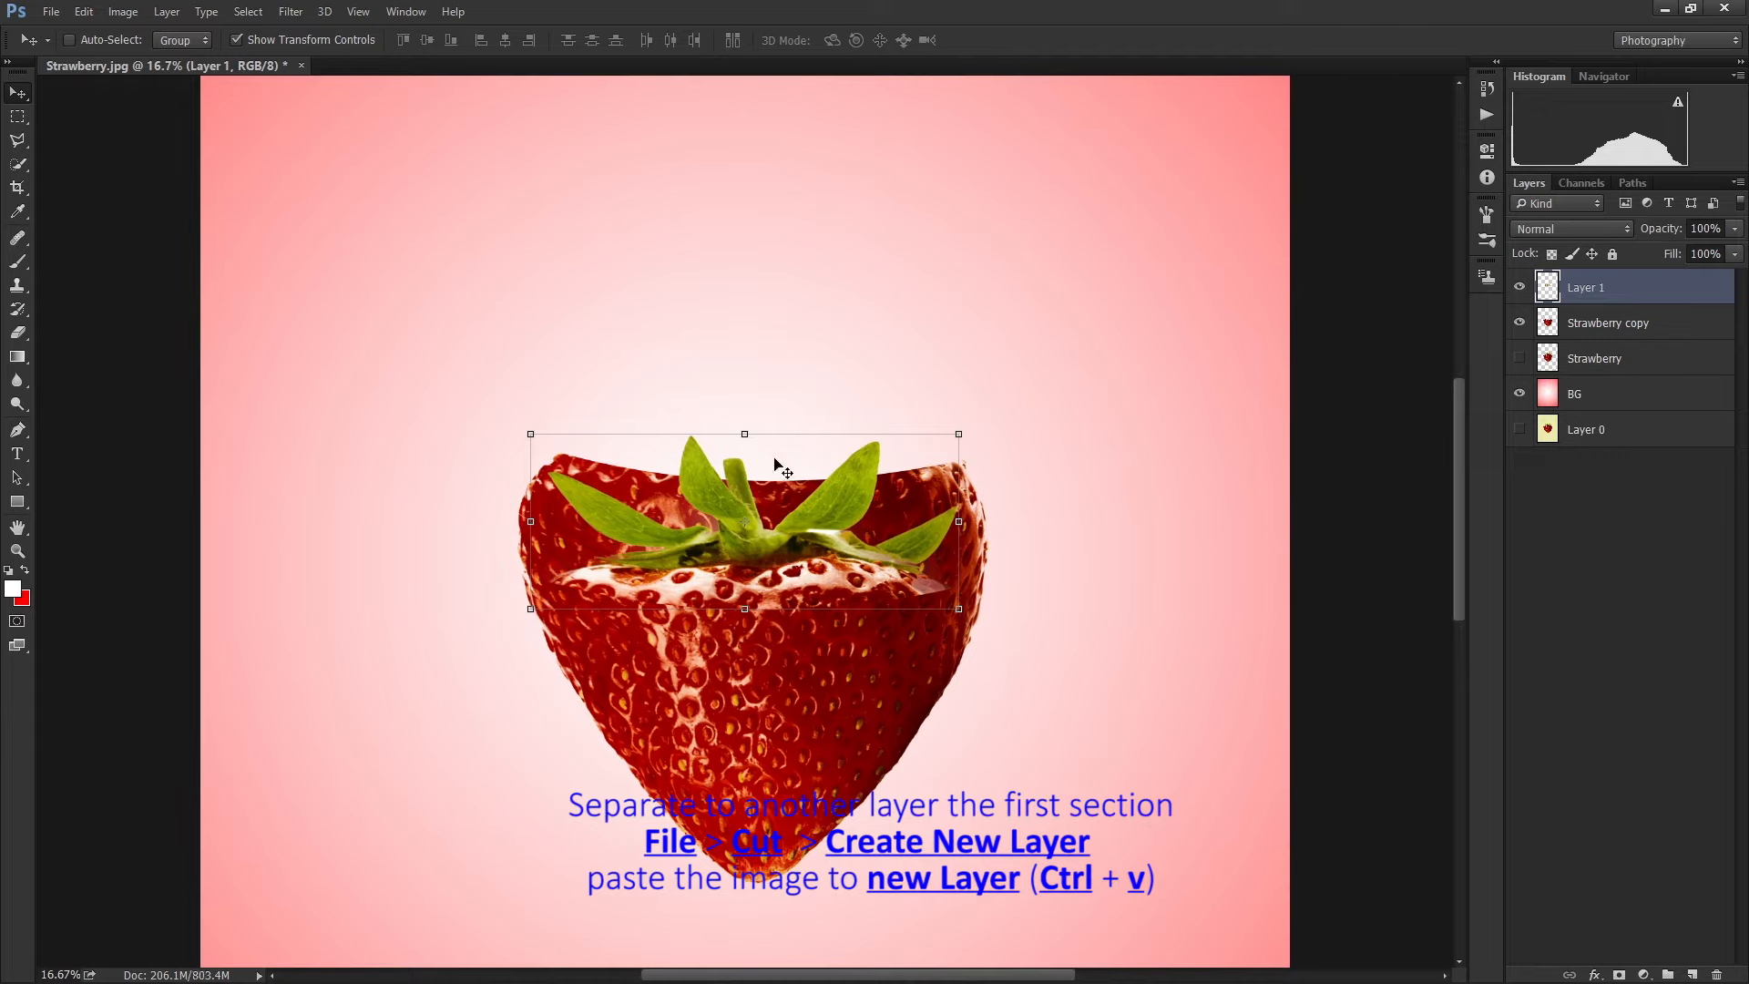
drag(804, 561, 762, 292)
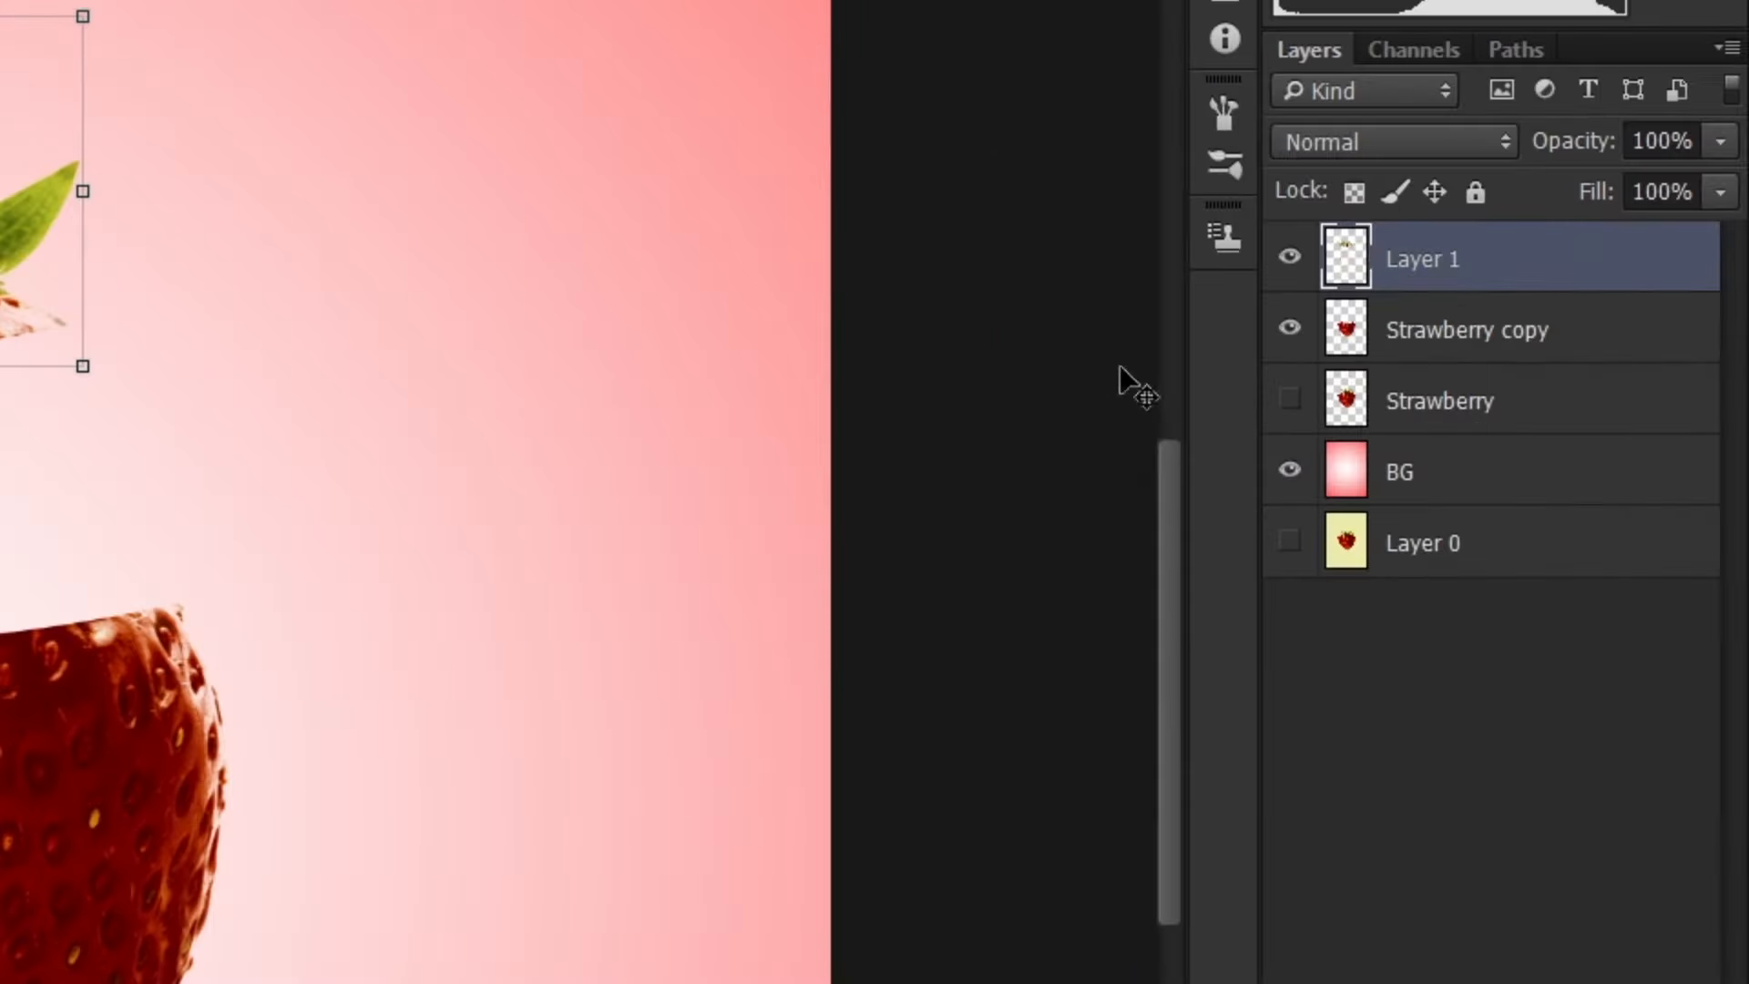
Rename the leafy section's layer as Top.
double_click(1410, 260)
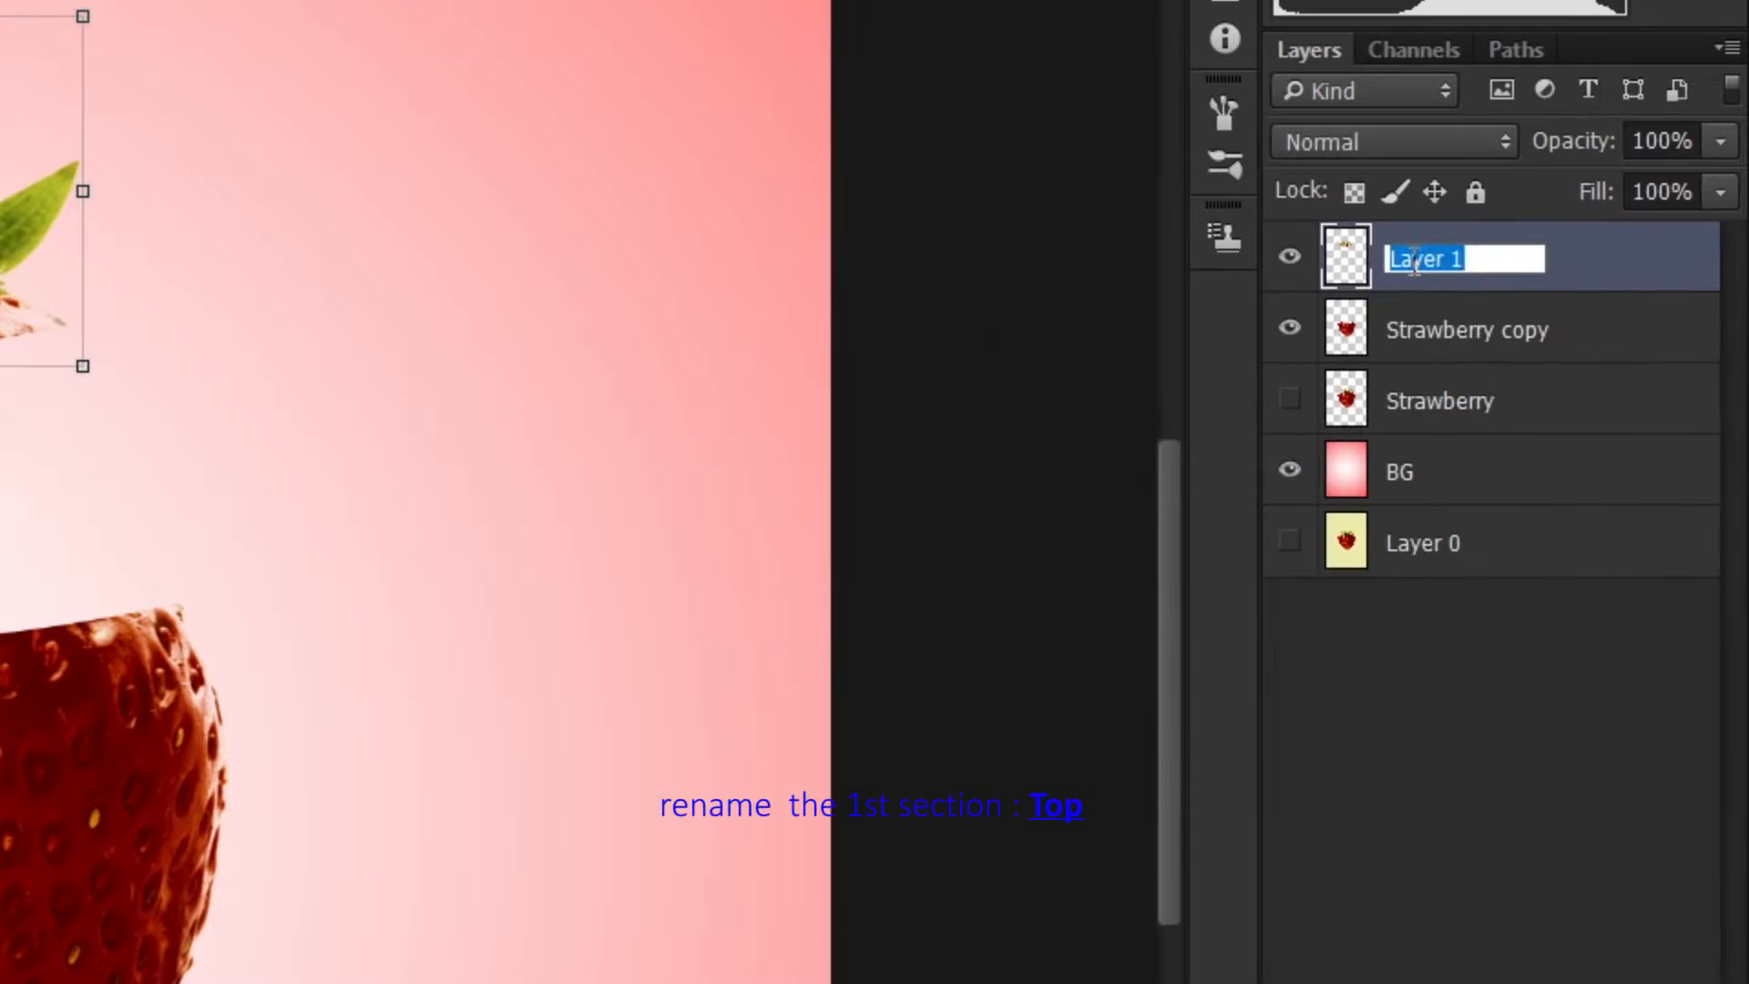
text(Top)
key(Return)
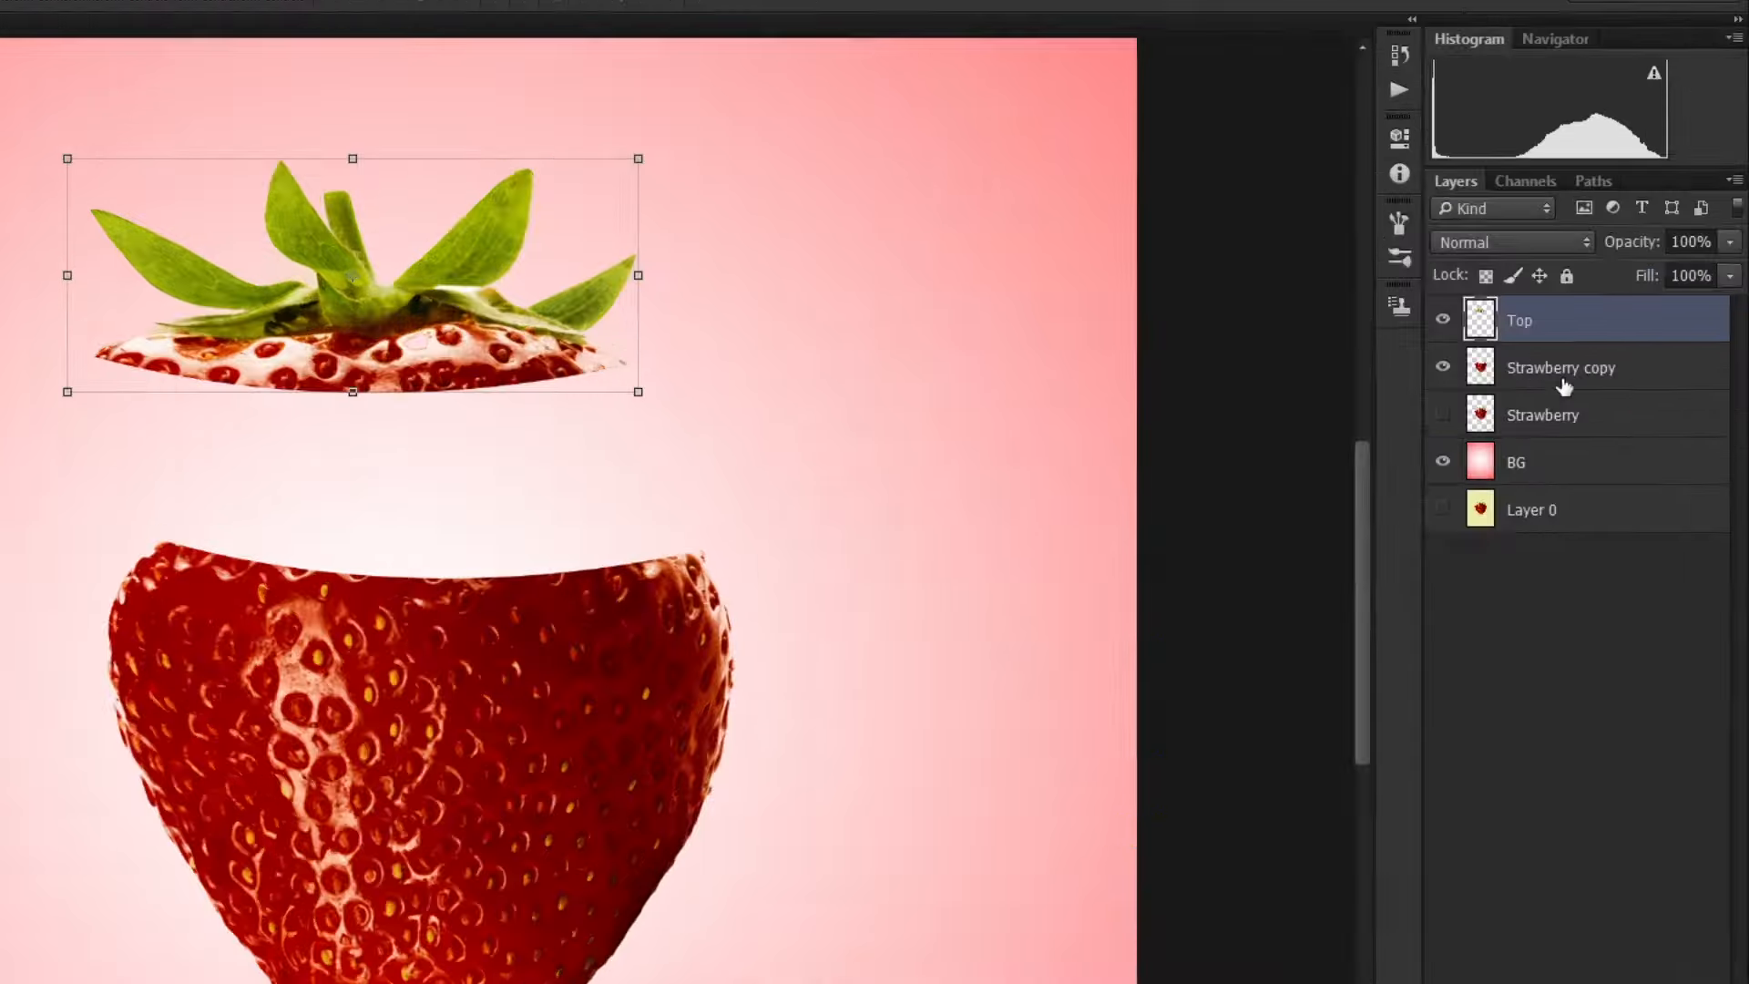
On the Strawberry copy layer, draw a closed Pen tool path around the body's upper part with a downward-curving lower edge.
click(1609, 328)
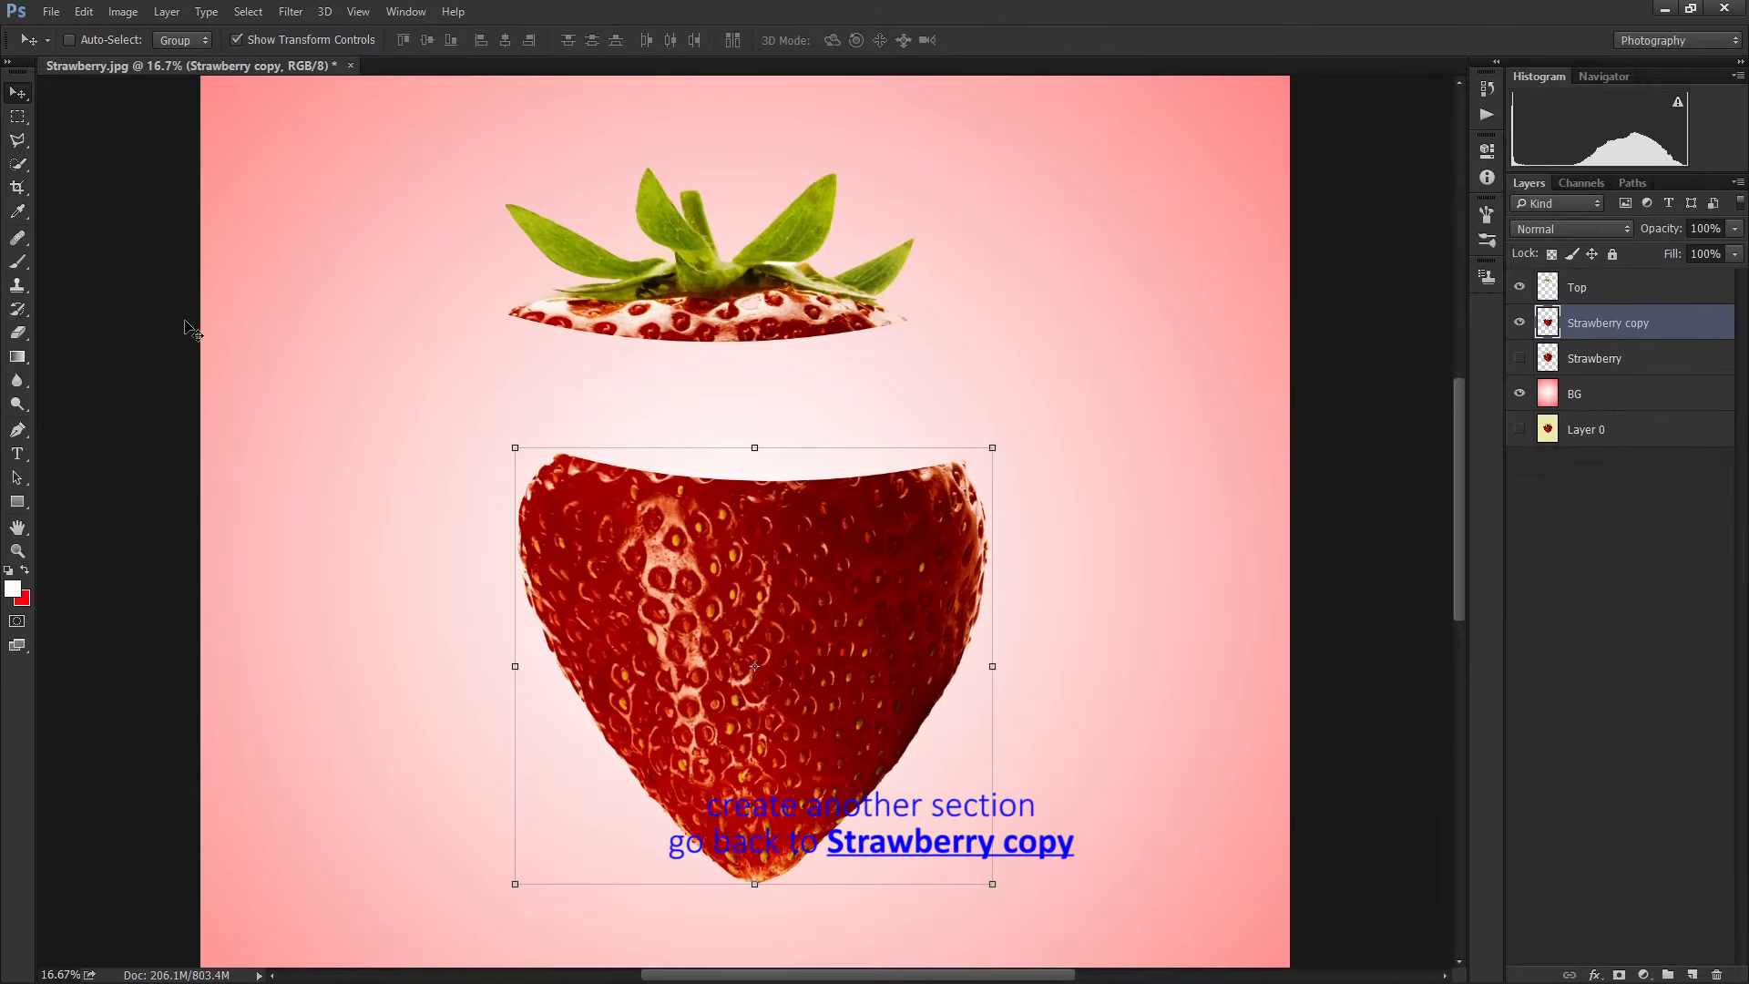
click(18, 431)
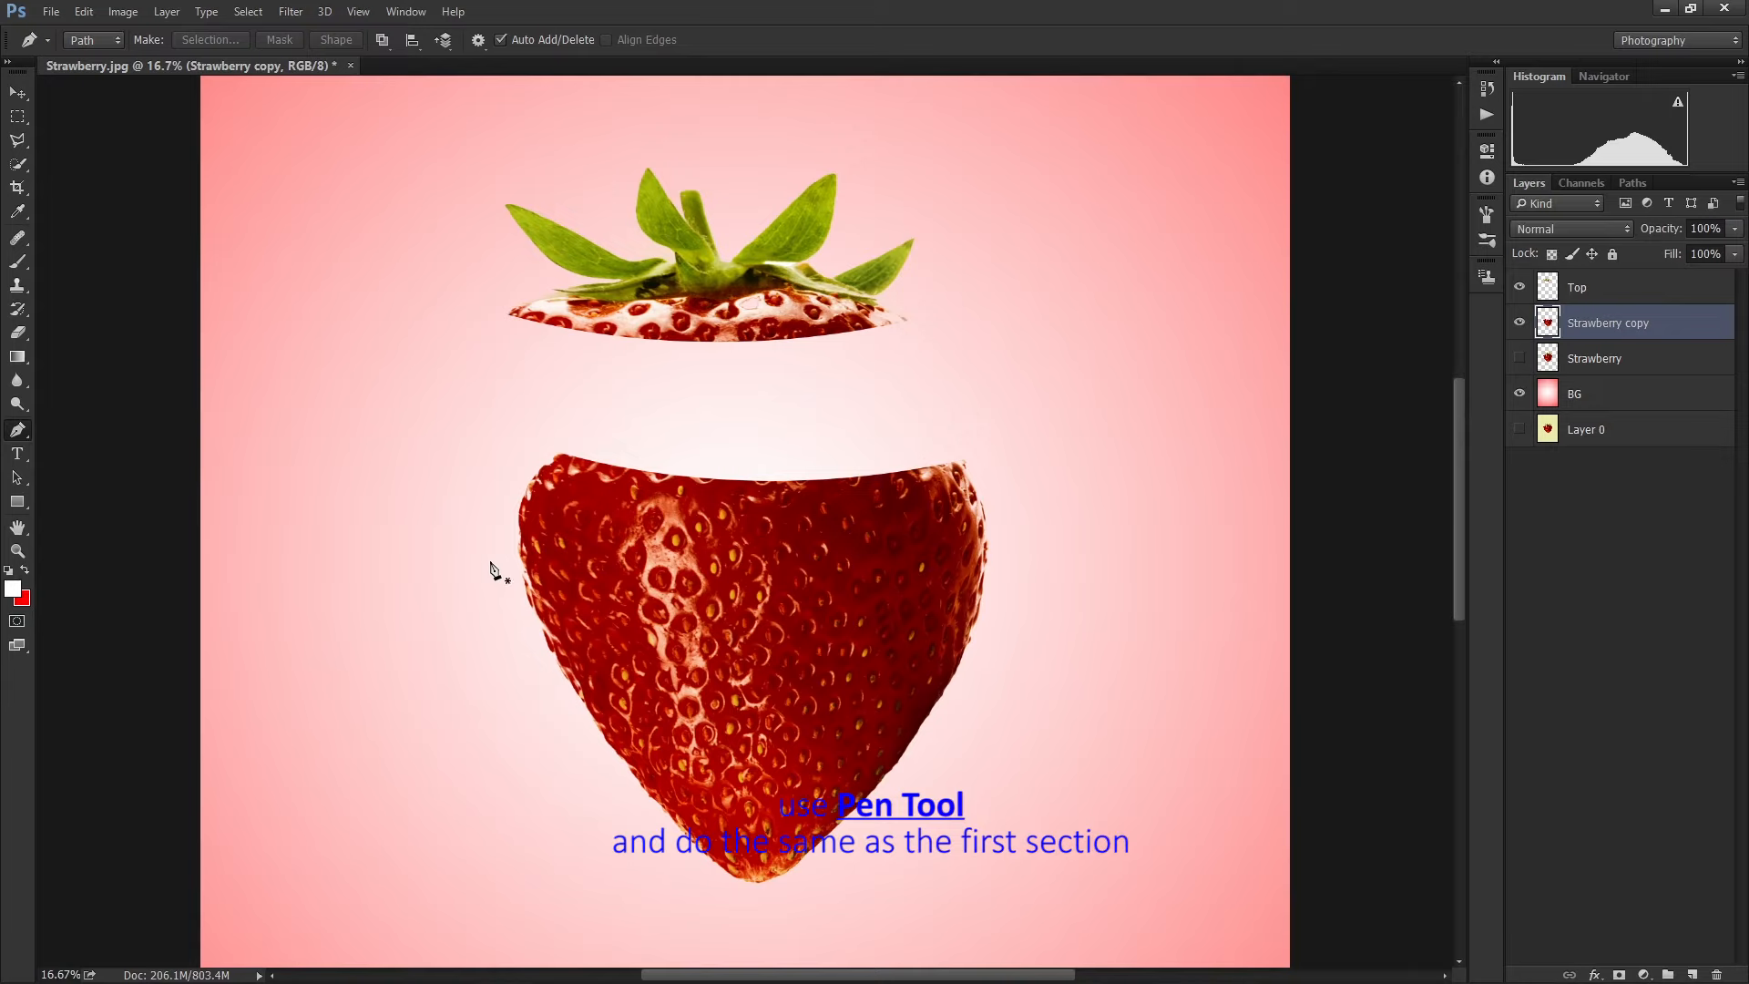
click(490, 562)
drag(1012, 561, 1259, 426)
click(1046, 353)
click(830, 397)
click(465, 397)
click(490, 562)
Convert the path into a new selection and move the selected upper body section slightly up from the rest.
right_click(606, 529)
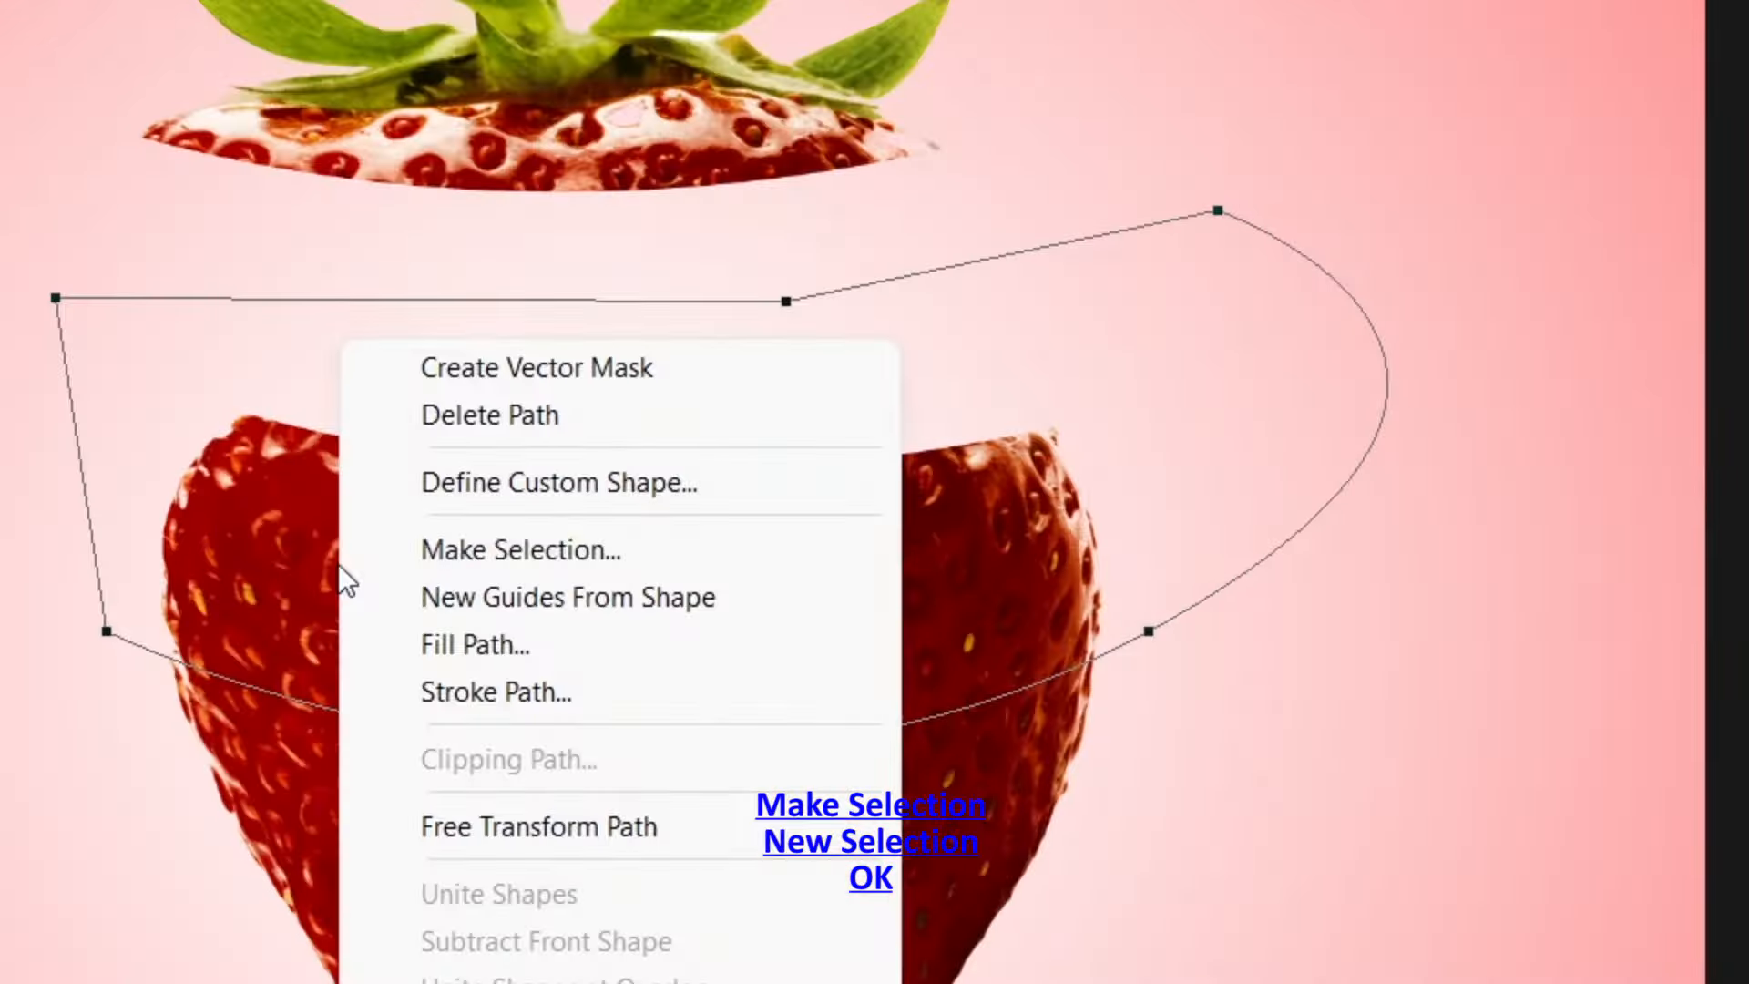
click(441, 552)
click(1068, 238)
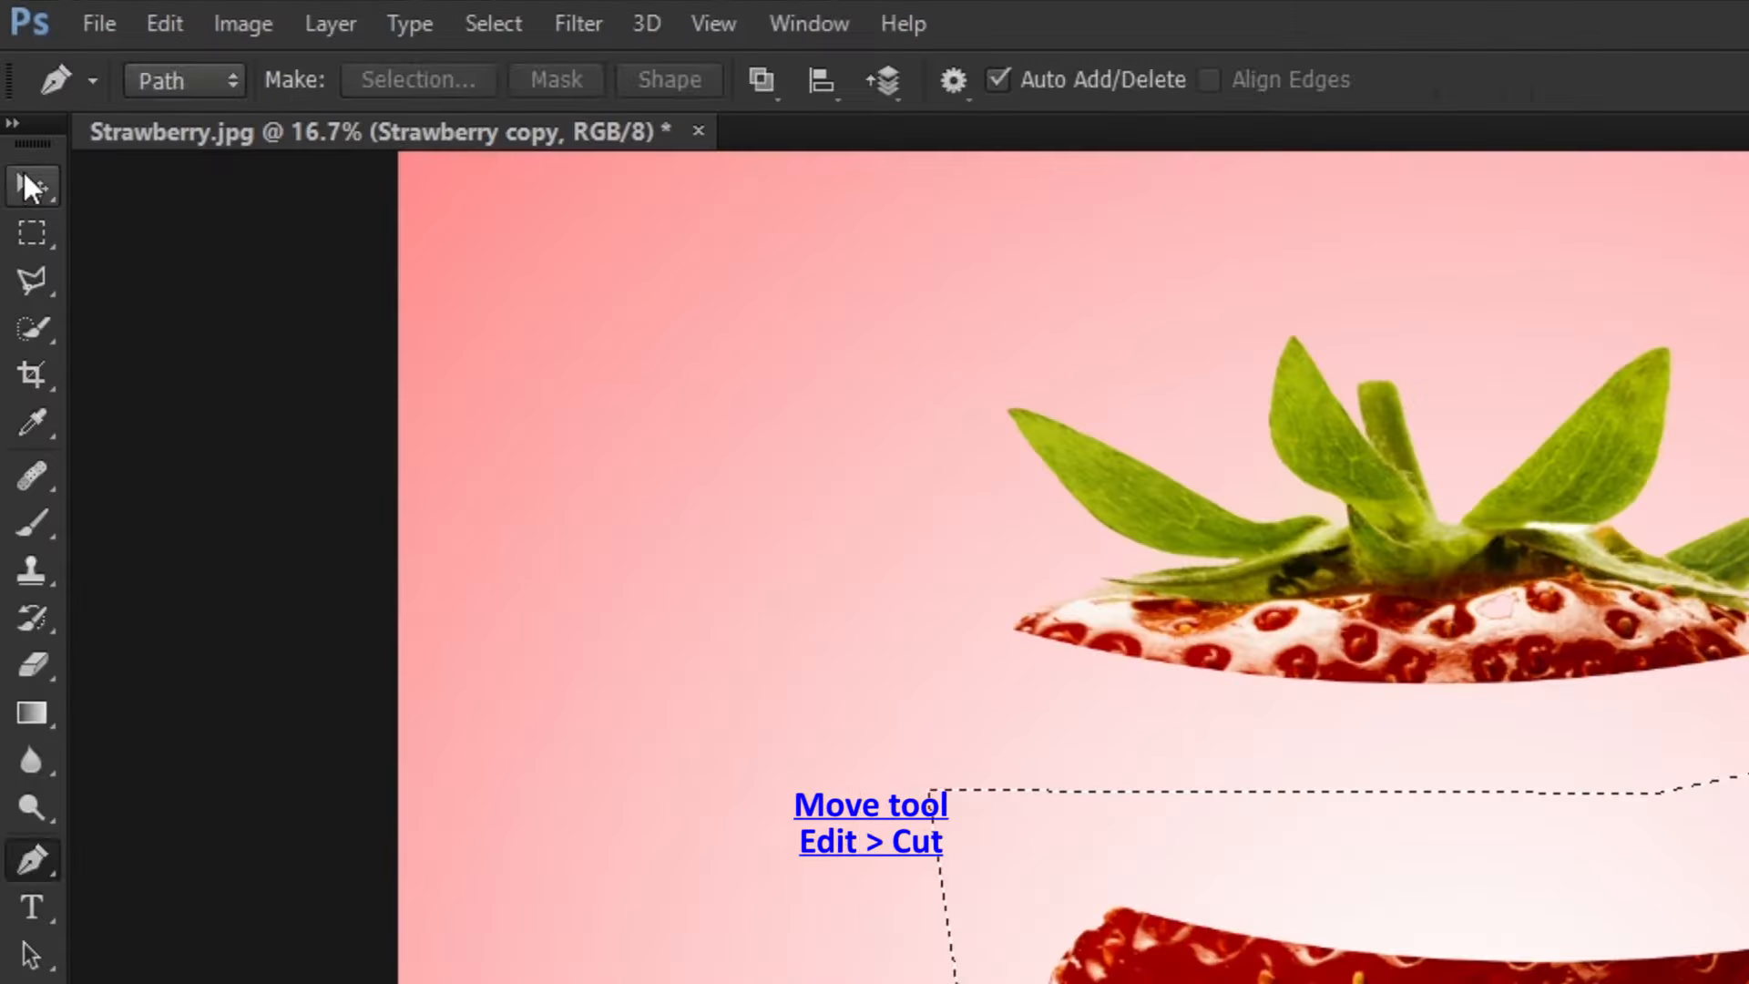
click(17, 92)
drag(663, 499, 668, 449)
Cut the selected upper body section and paste it in place onto a new layer.
click(83, 11)
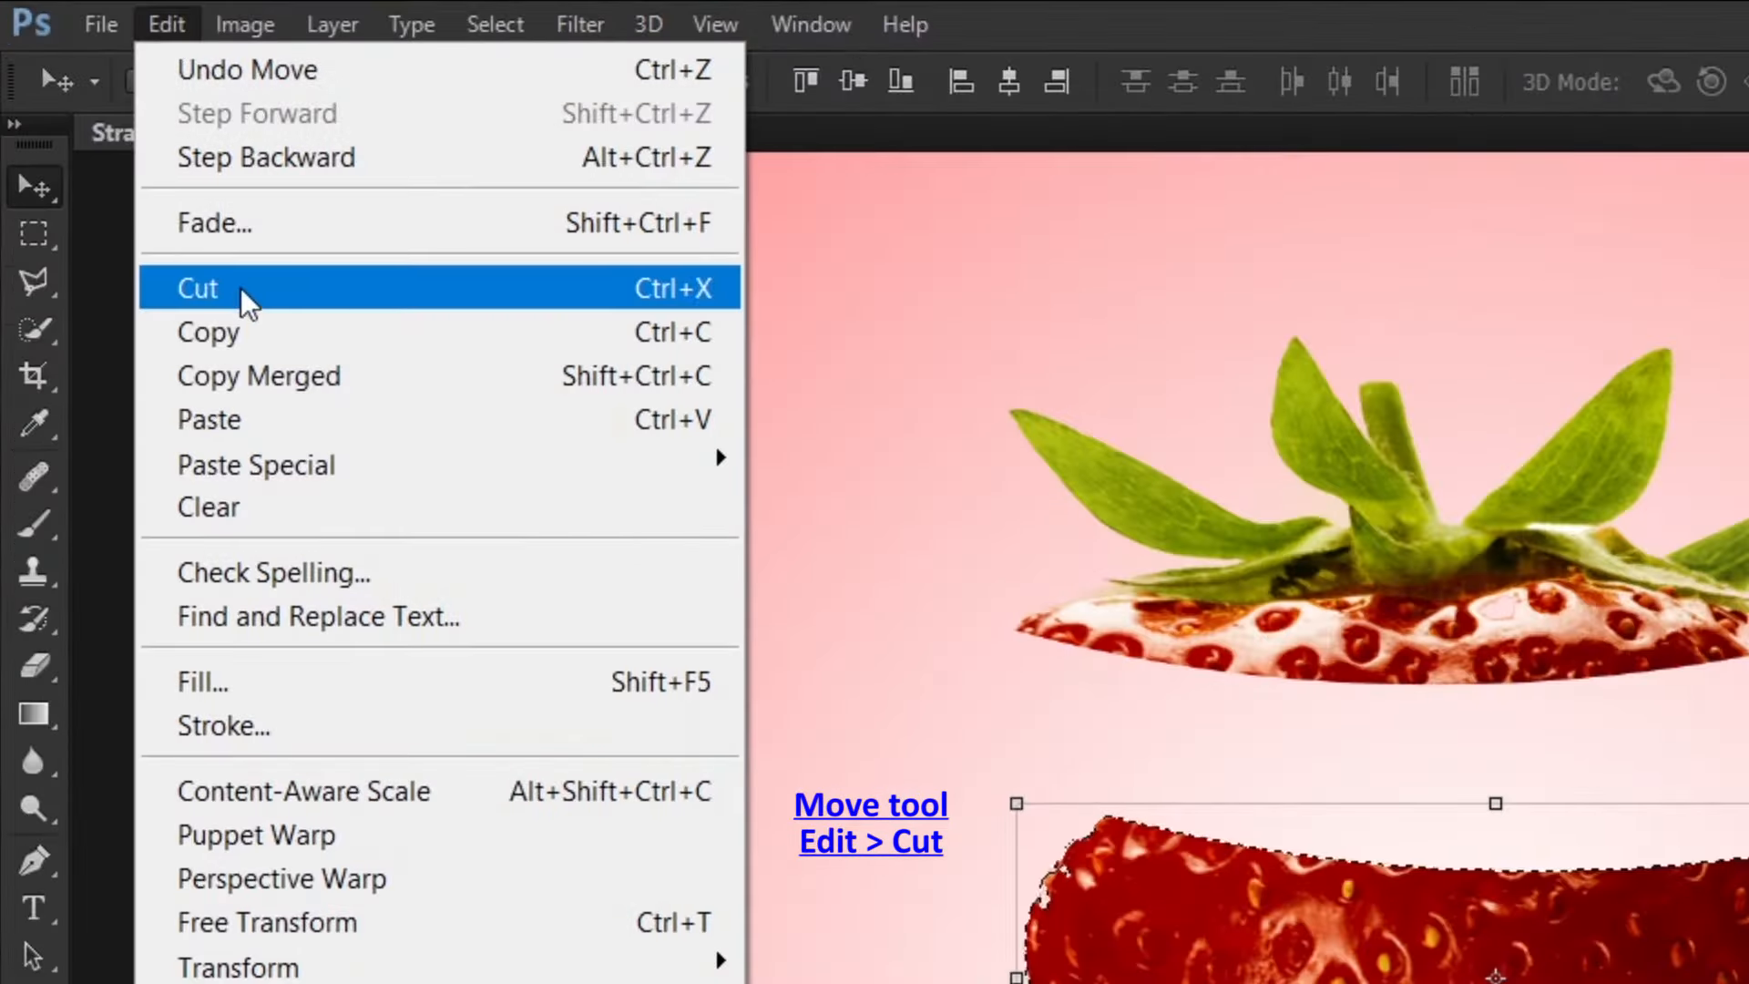
click(241, 289)
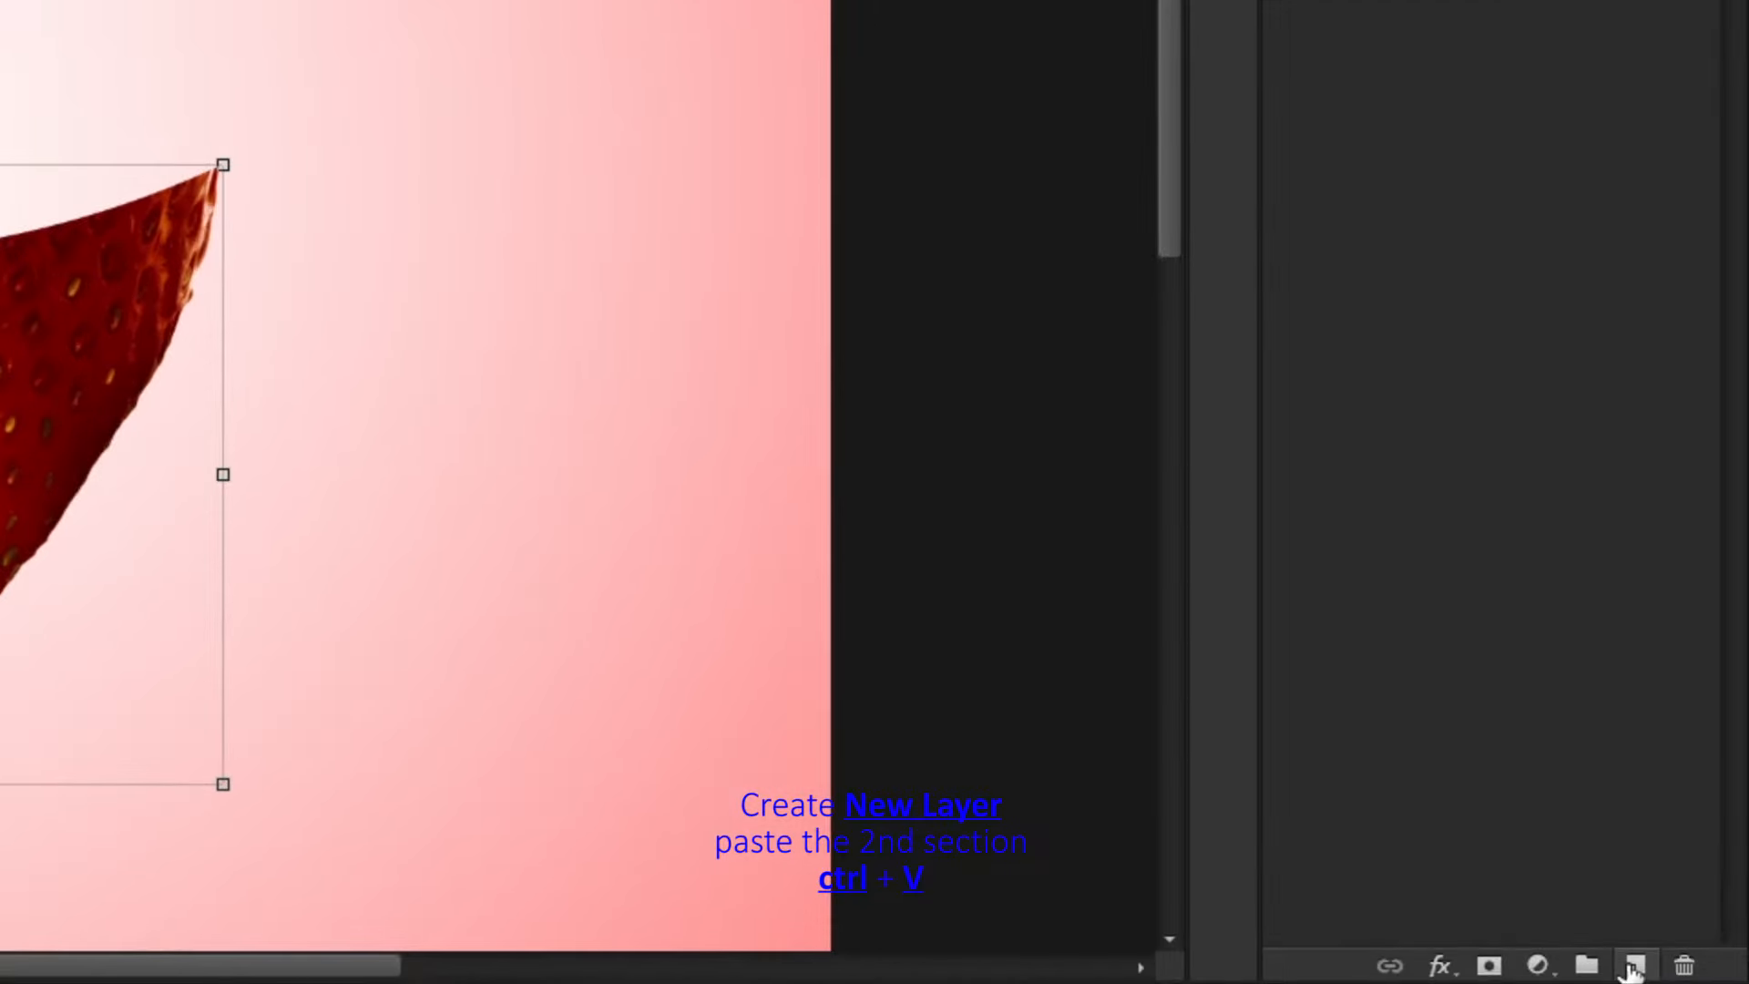
click(1633, 965)
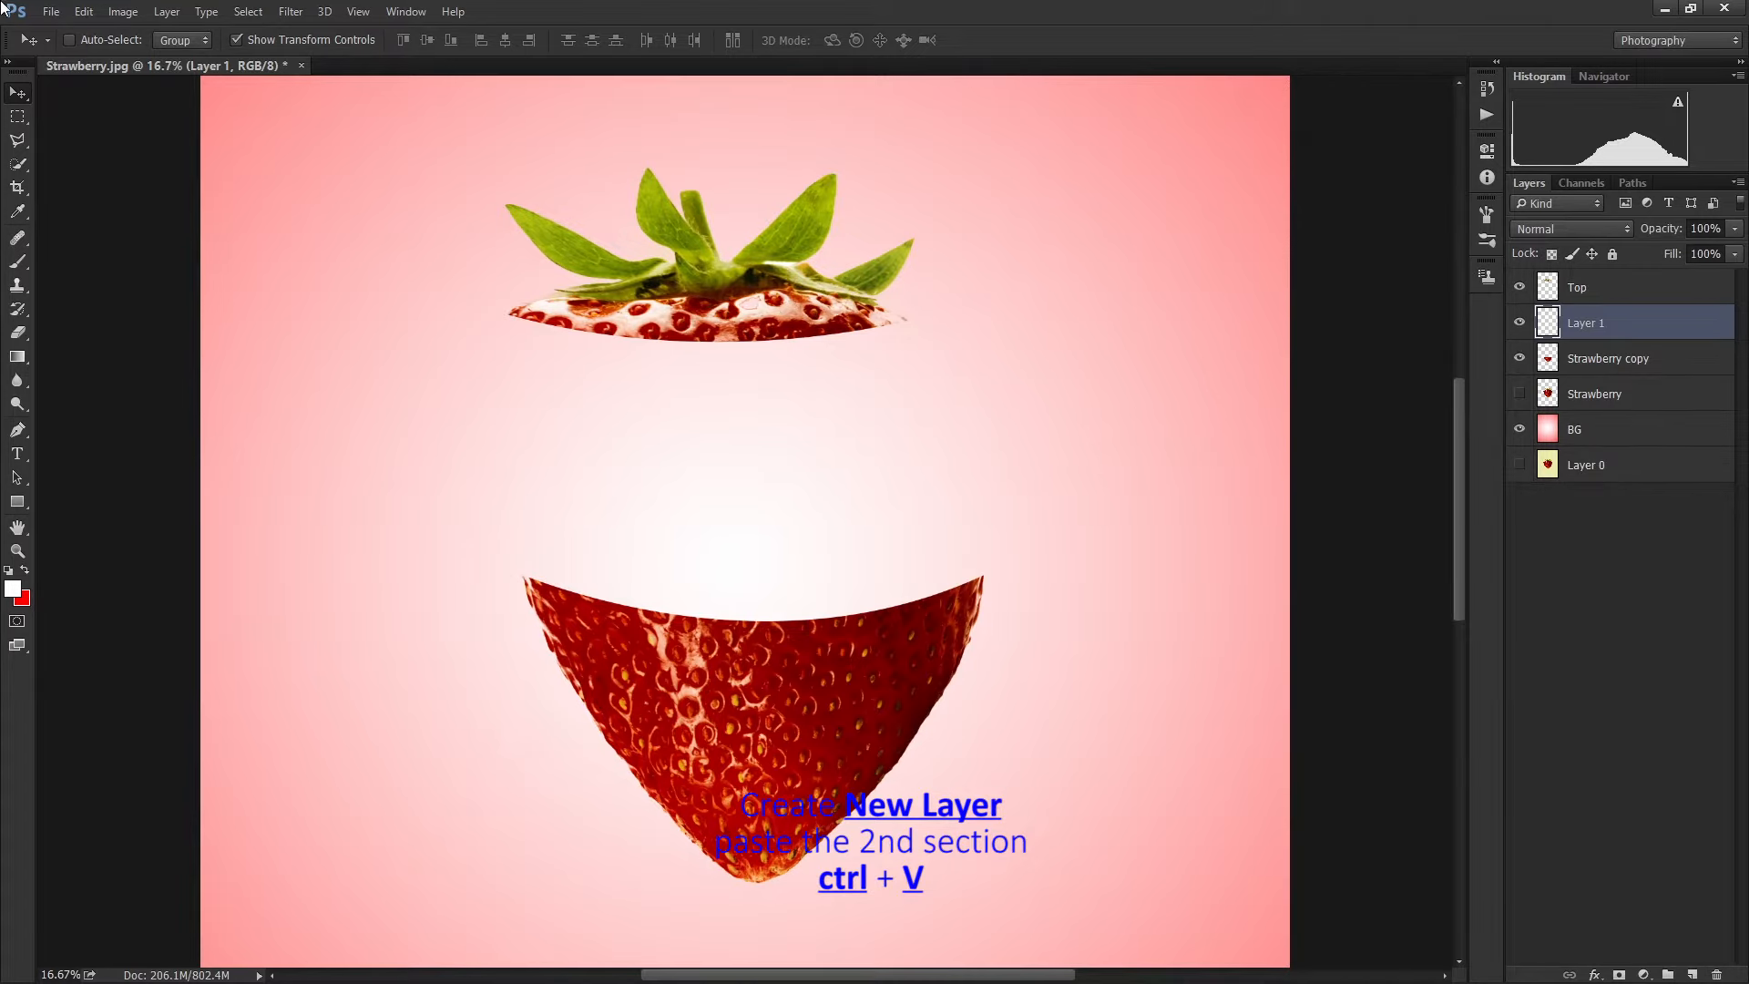
click(84, 12)
mouse_move(164, 234)
click(410, 231)
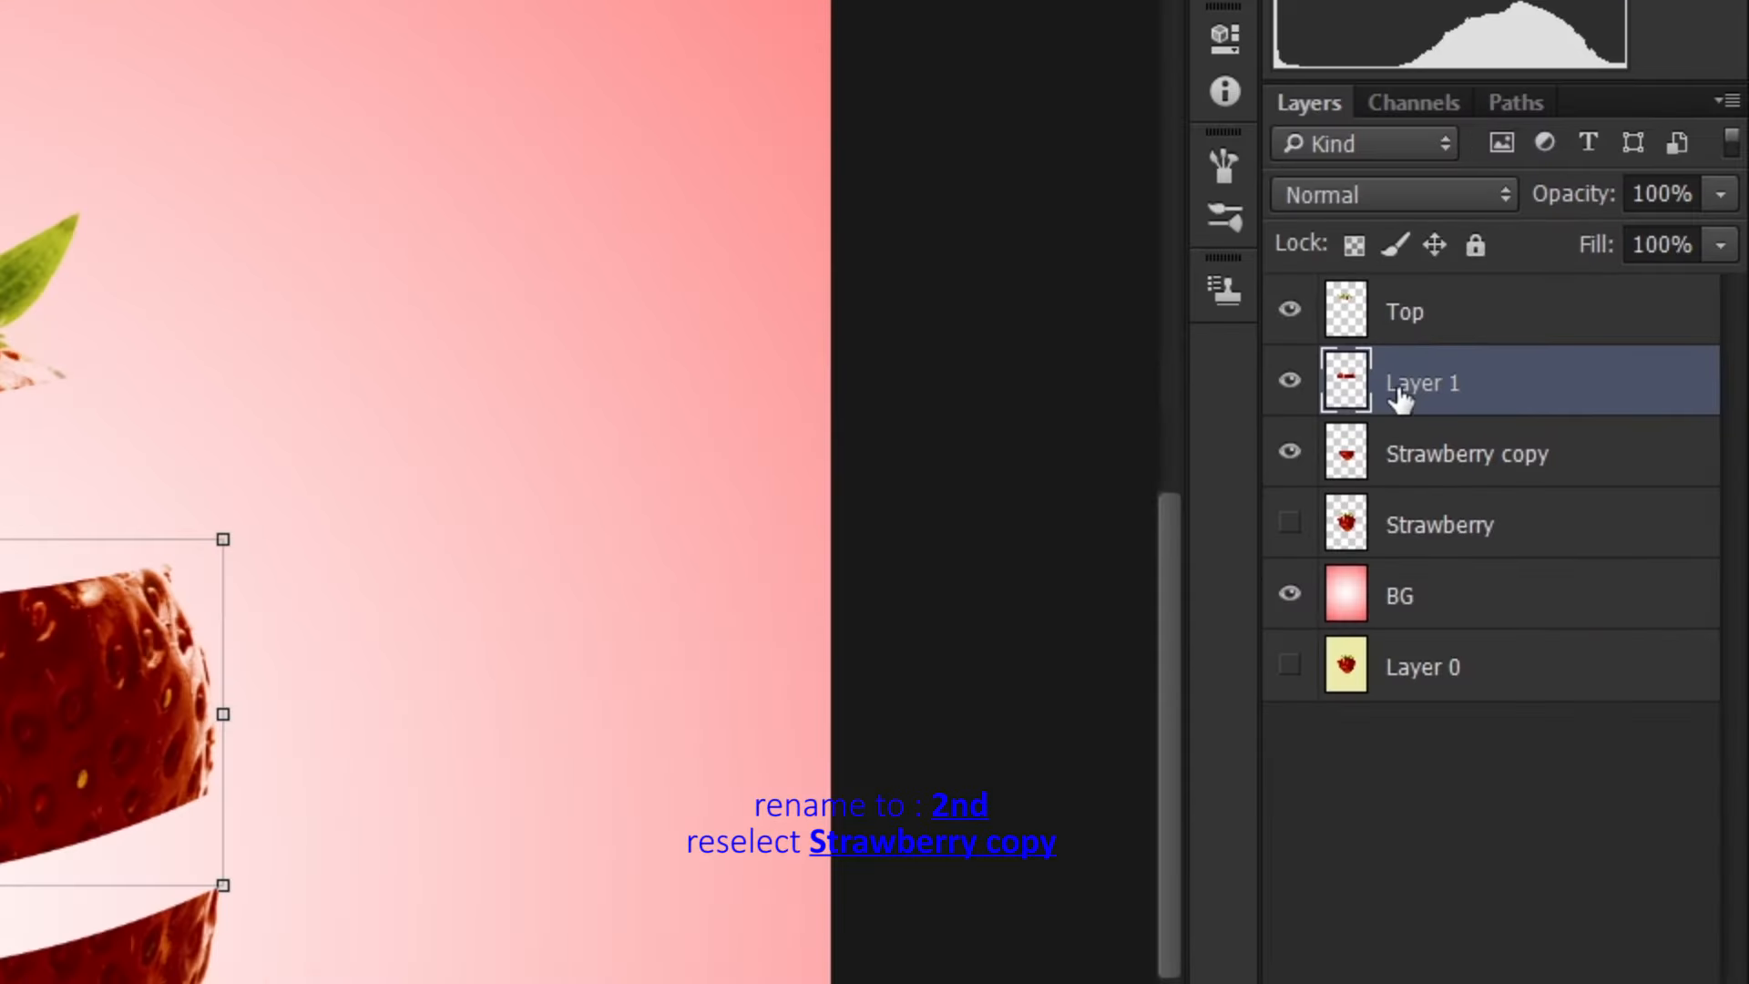
Rename the layer holding the upper body section as 2nd.
double_click(1578, 323)
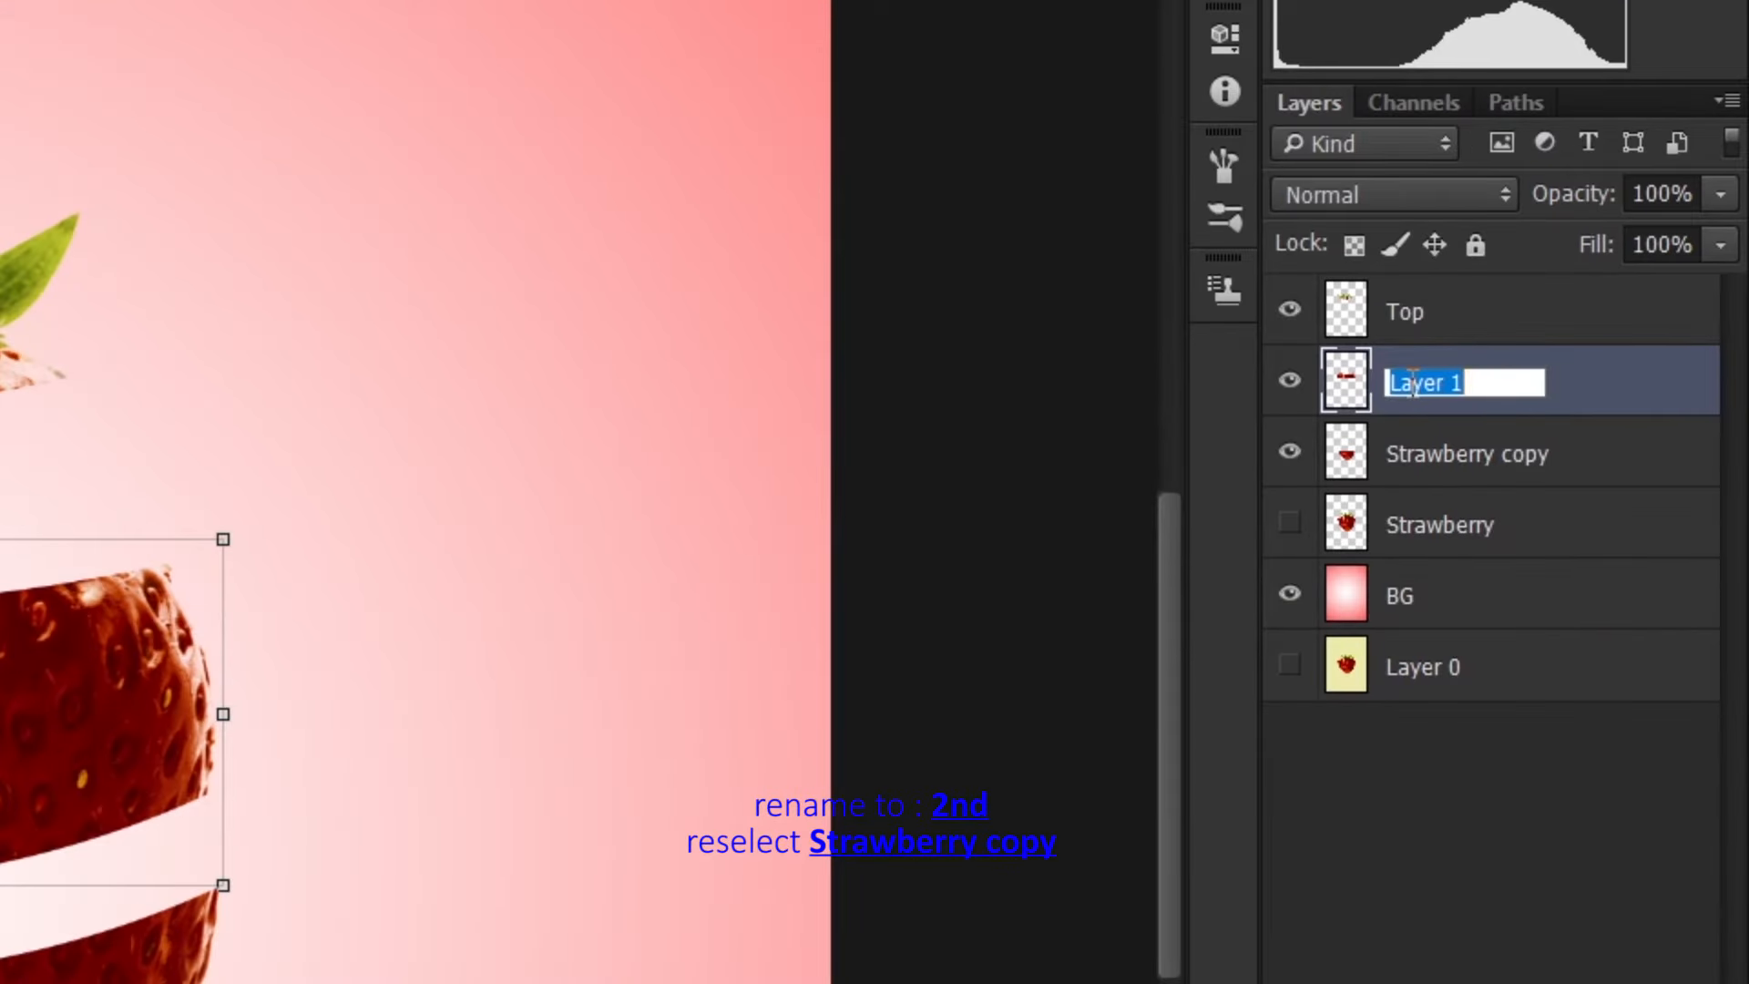
text(2n)
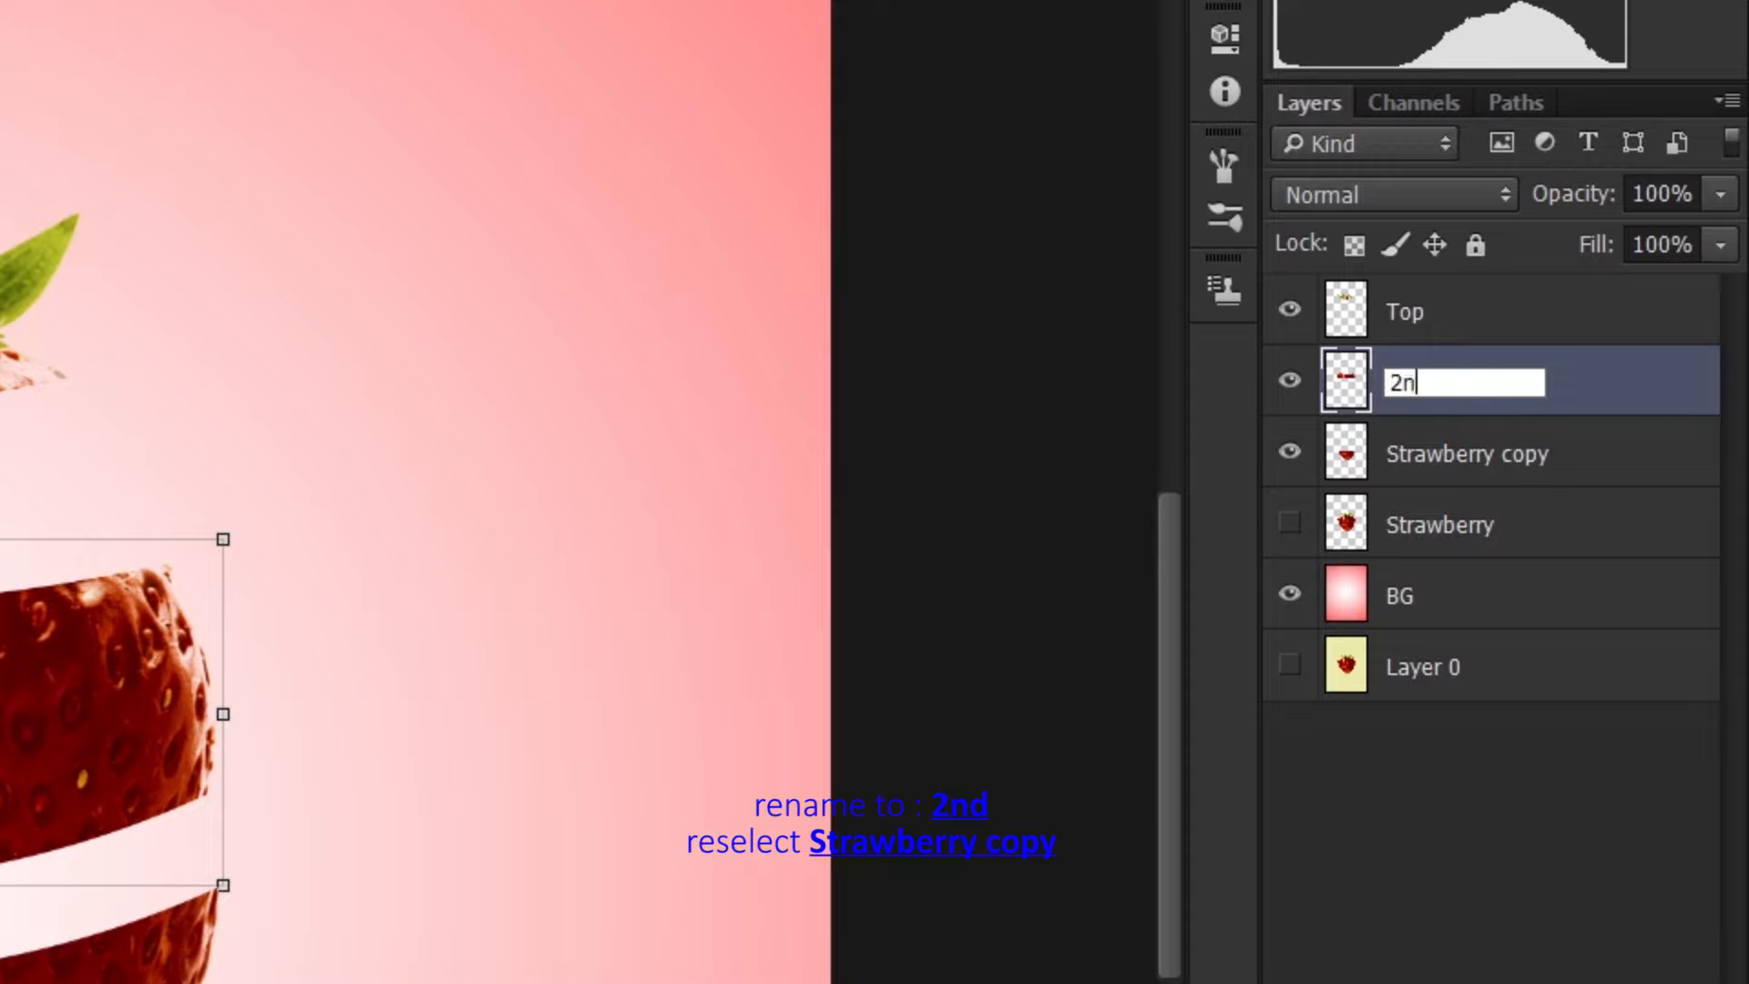
text(d)
key(Return)
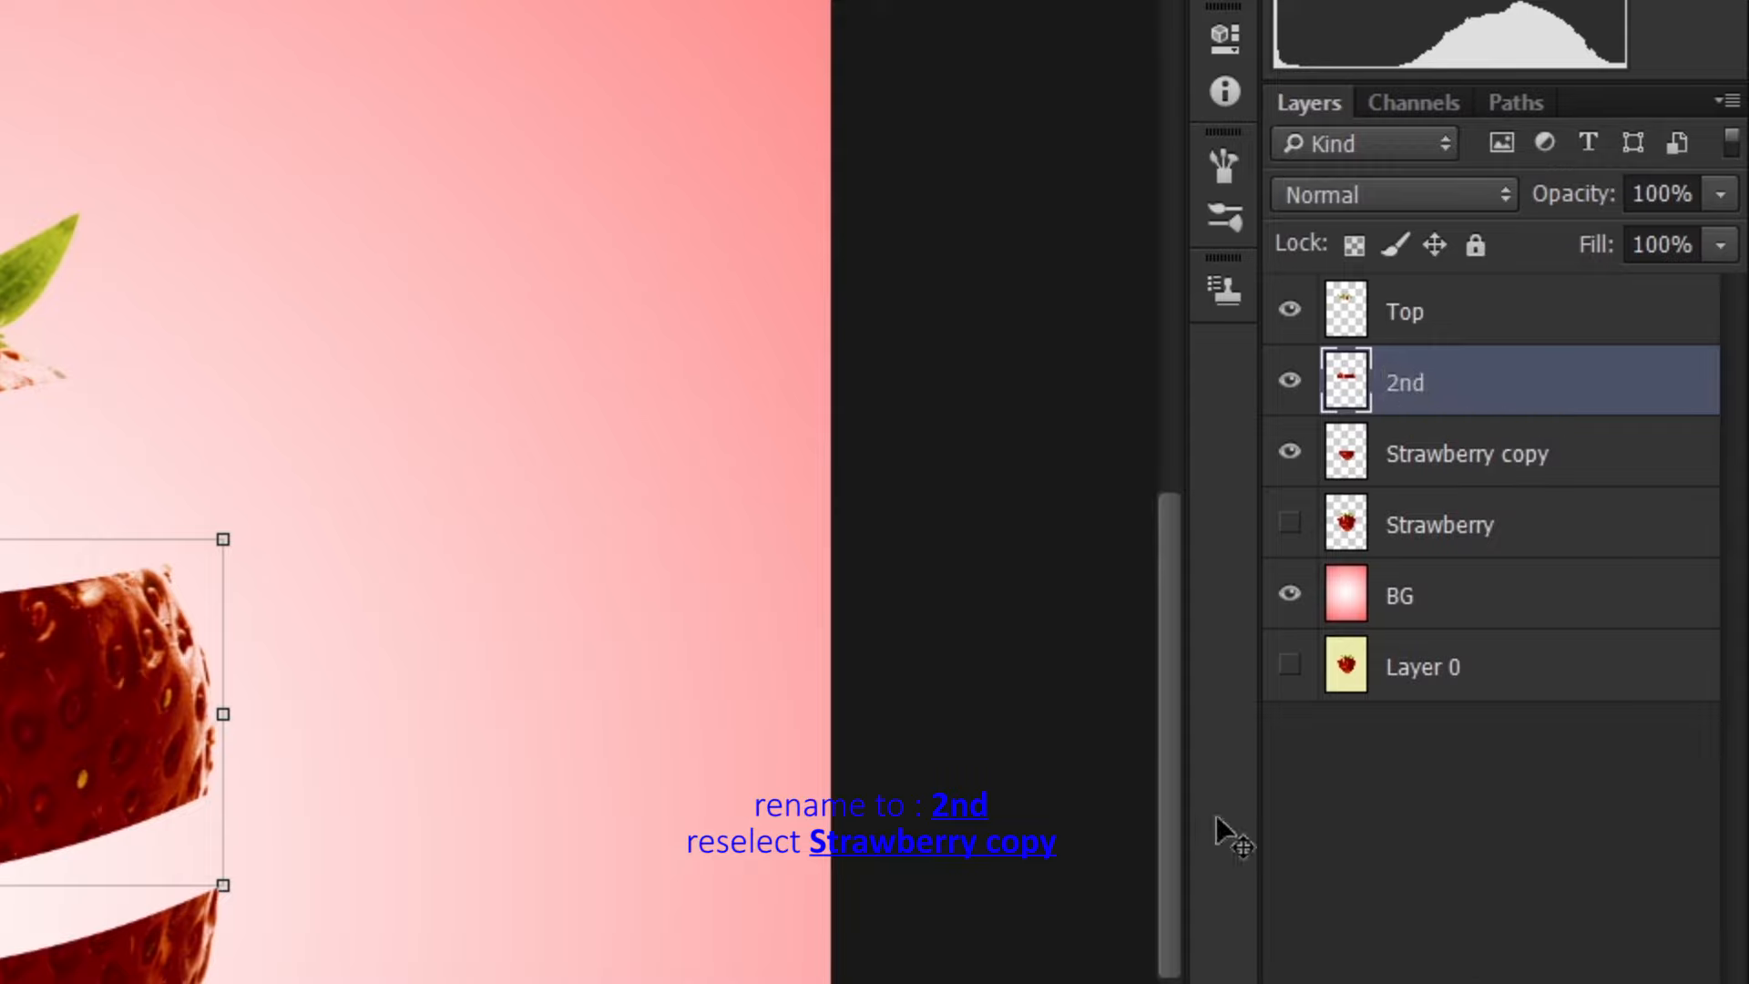
Make Strawberry copy the active layer and activate the Pen tool for the third section.
click(1401, 460)
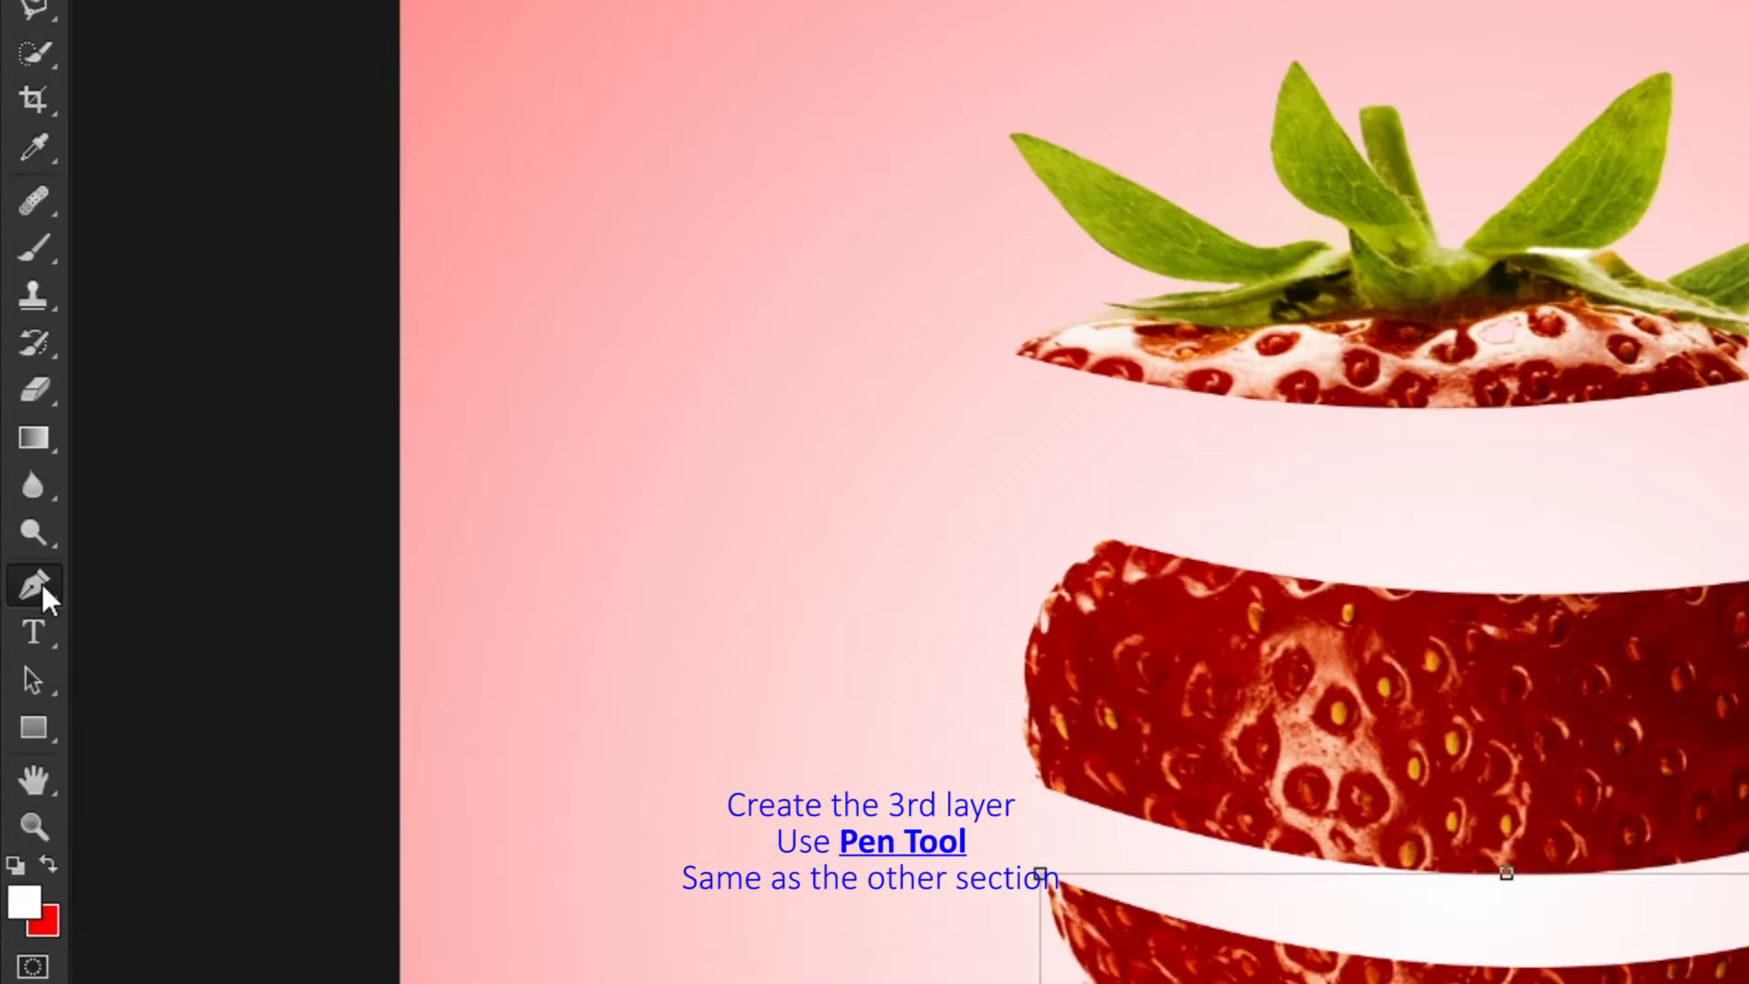
click(42, 590)
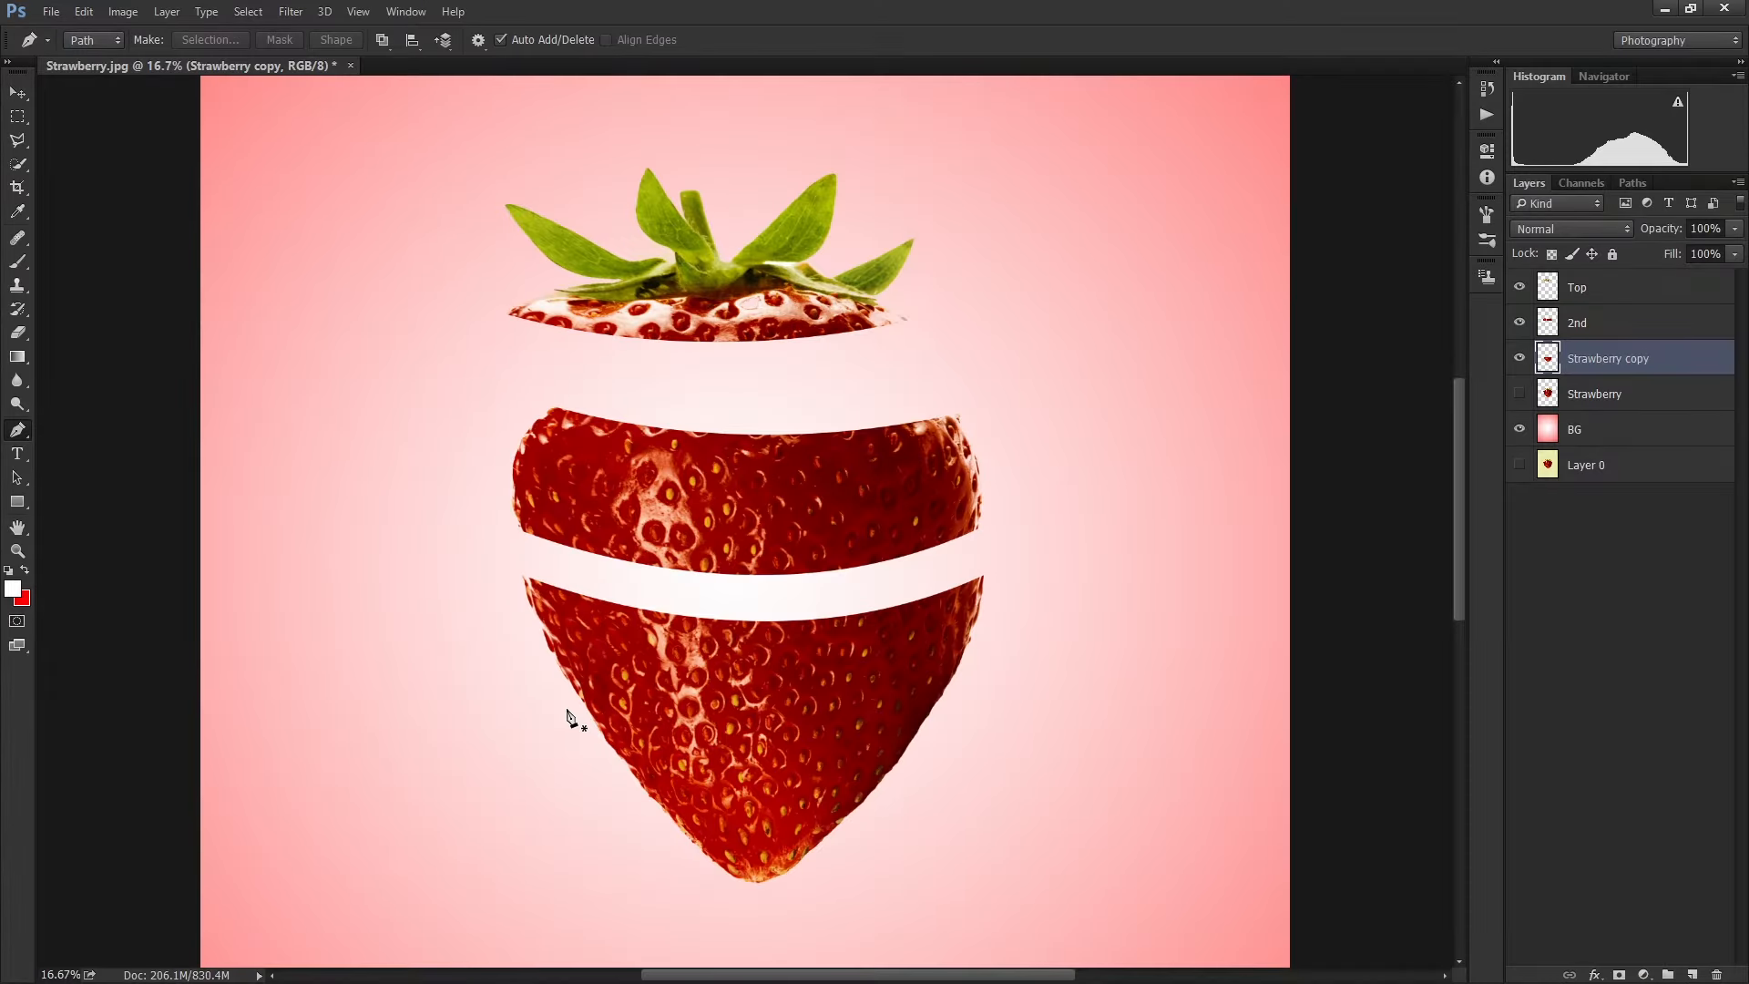
click(521, 709)
drag(973, 726, 1133, 574)
key(Escape)
Draw a closed Pen tool path around the upper part of the remaining strawberry, with a downward-curving lower edge.
click(560, 691)
drag(953, 697, 1156, 594)
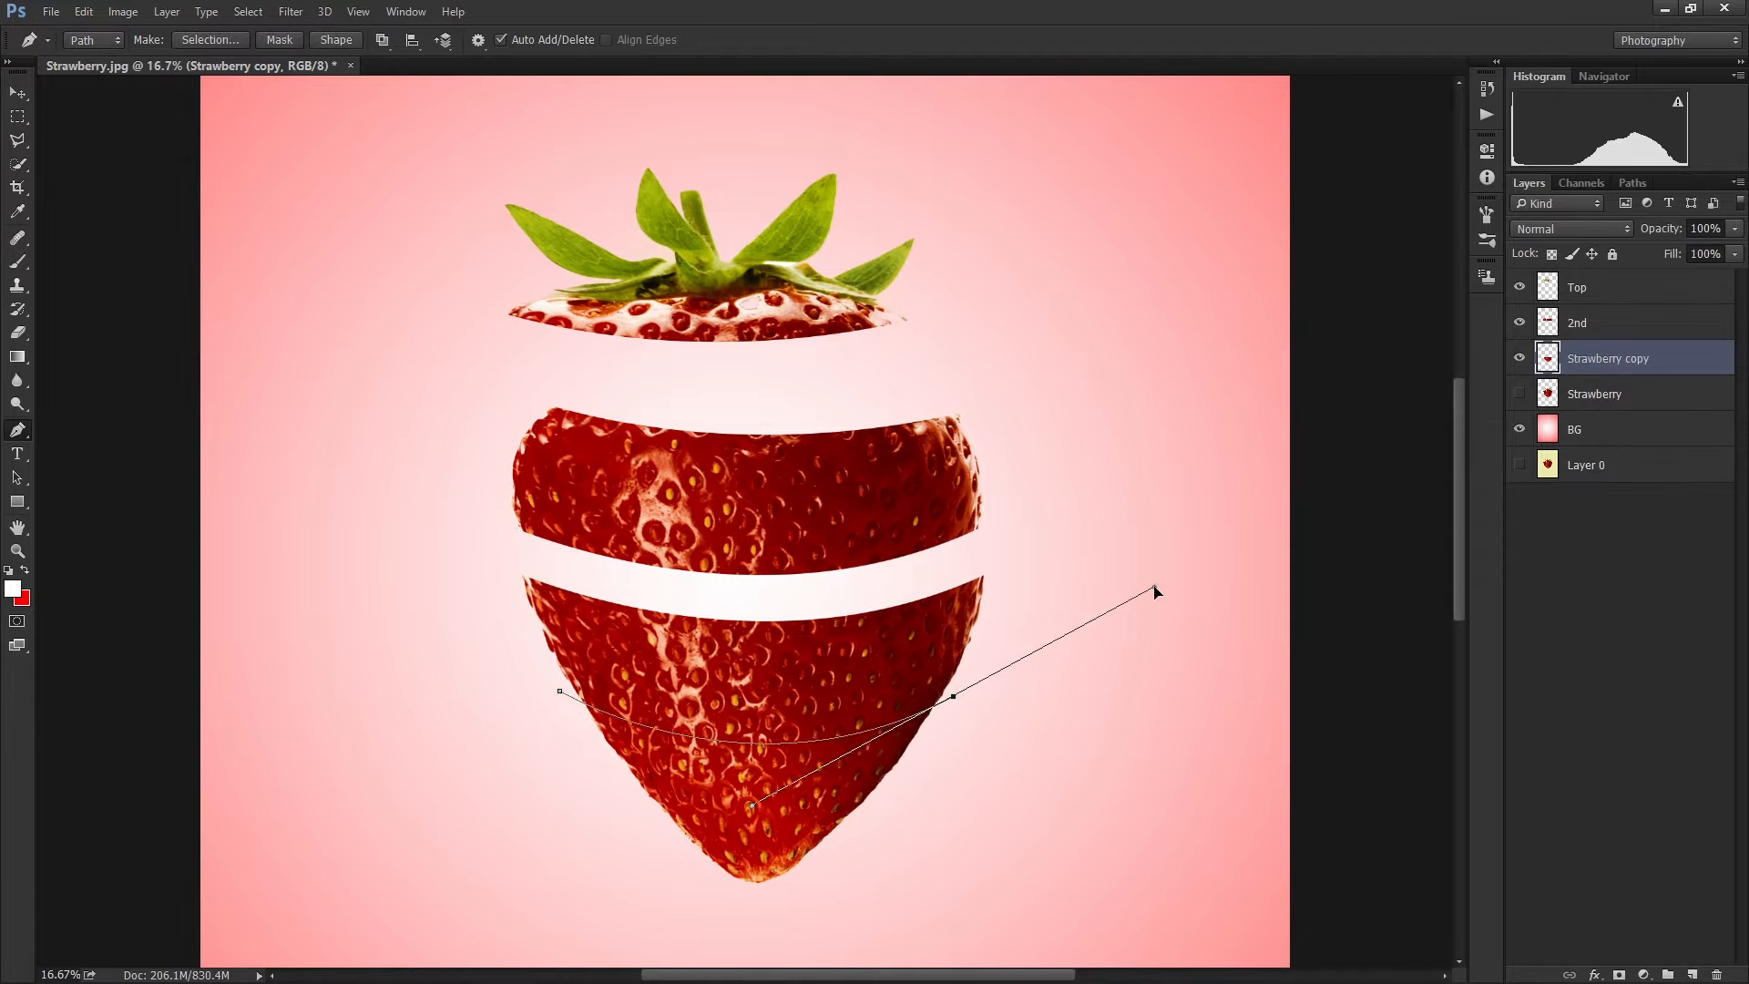
drag(1024, 539, 781, 590)
click(520, 555)
click(457, 555)
click(560, 692)
Convert the path around the third section into a new selection.
right_click(713, 635)
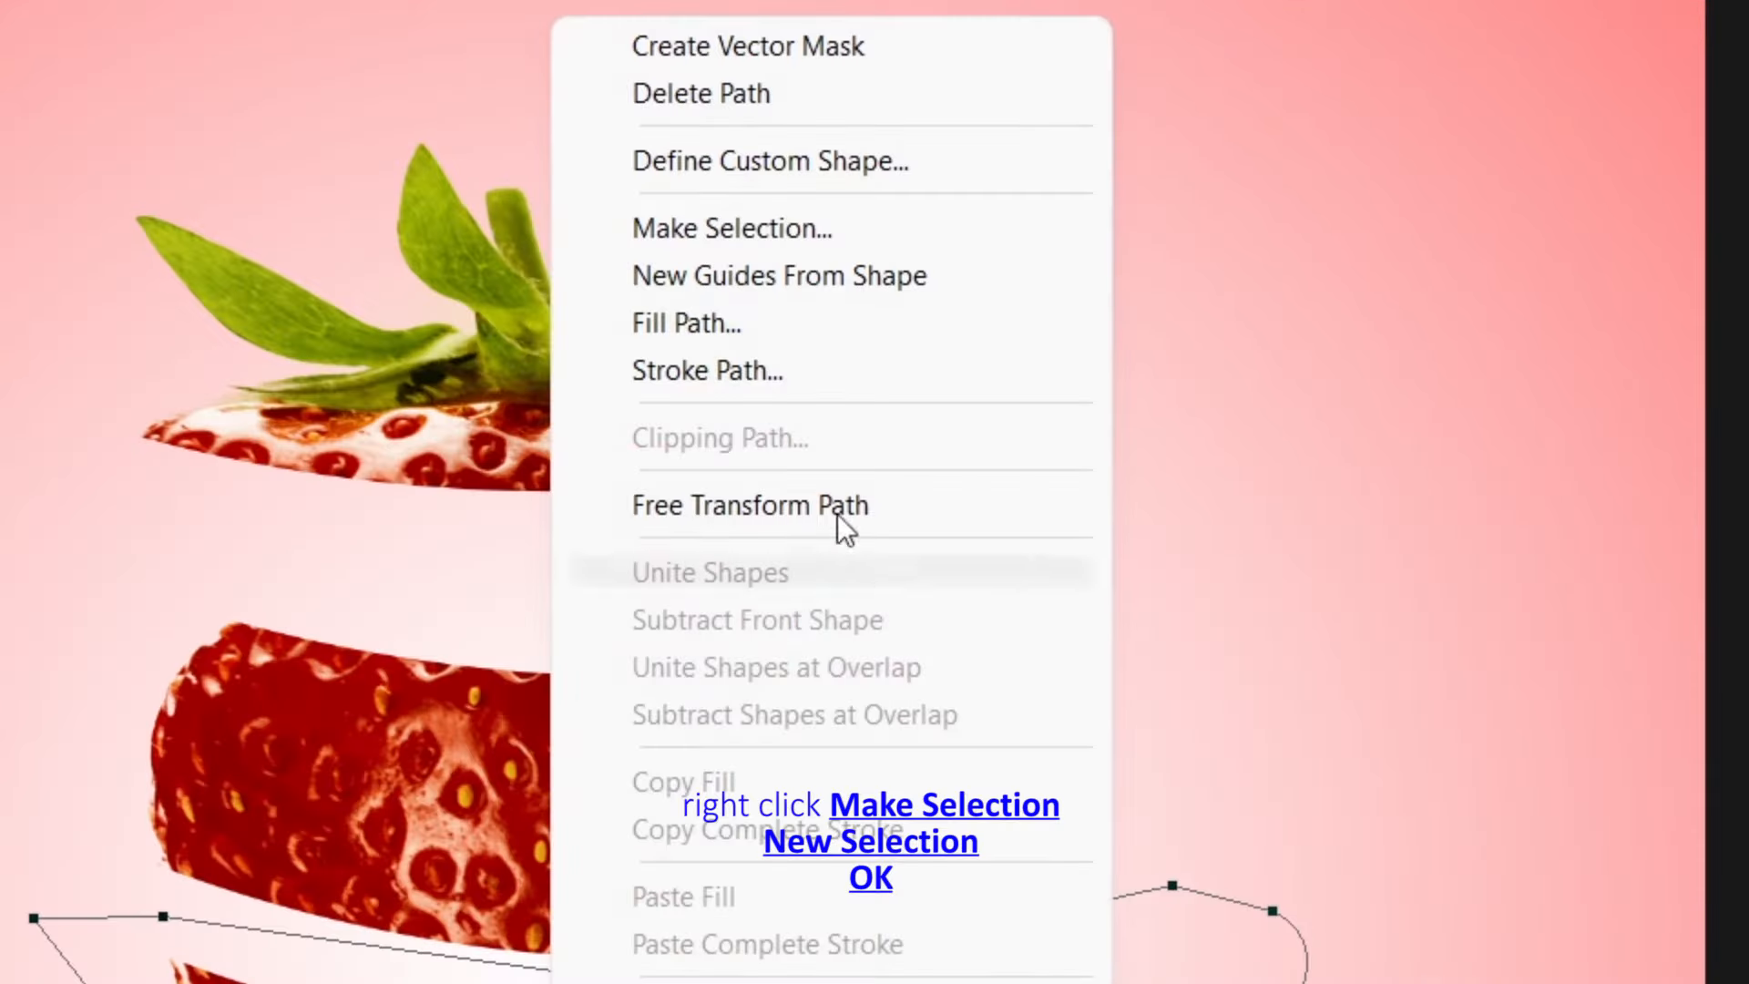
click(800, 232)
click(1143, 391)
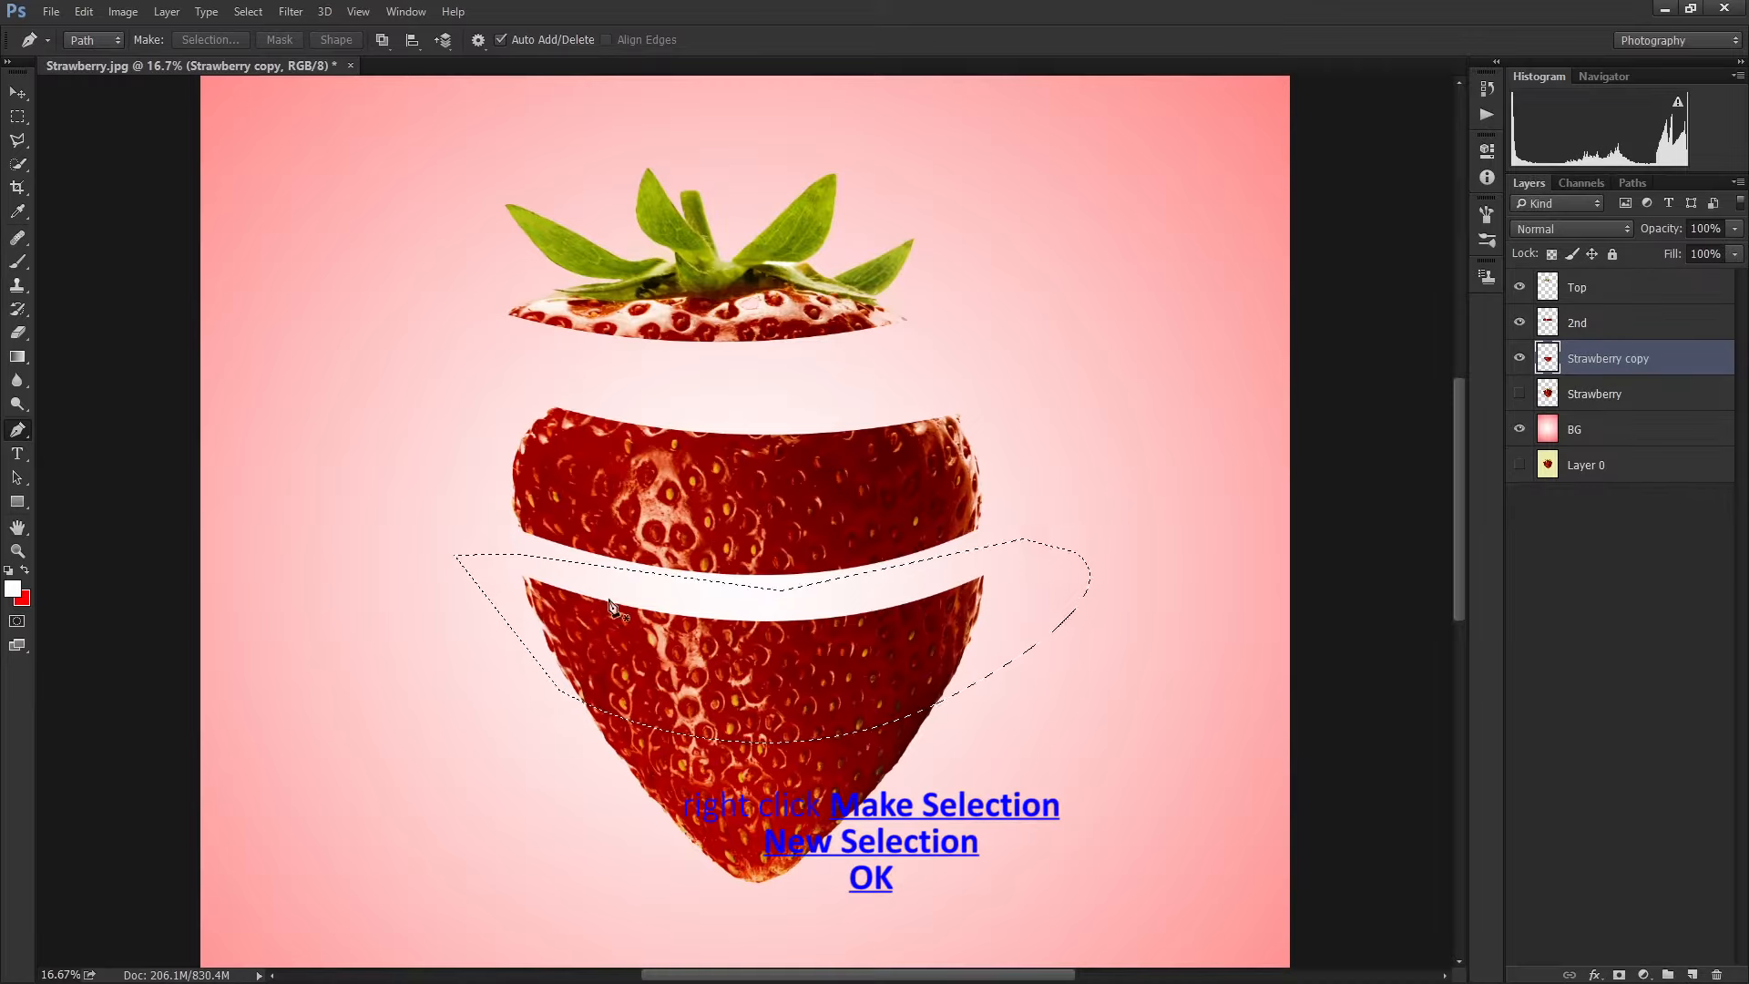
Cut the third section, paste it onto a new layer and position it just below the second section.
click(83, 11)
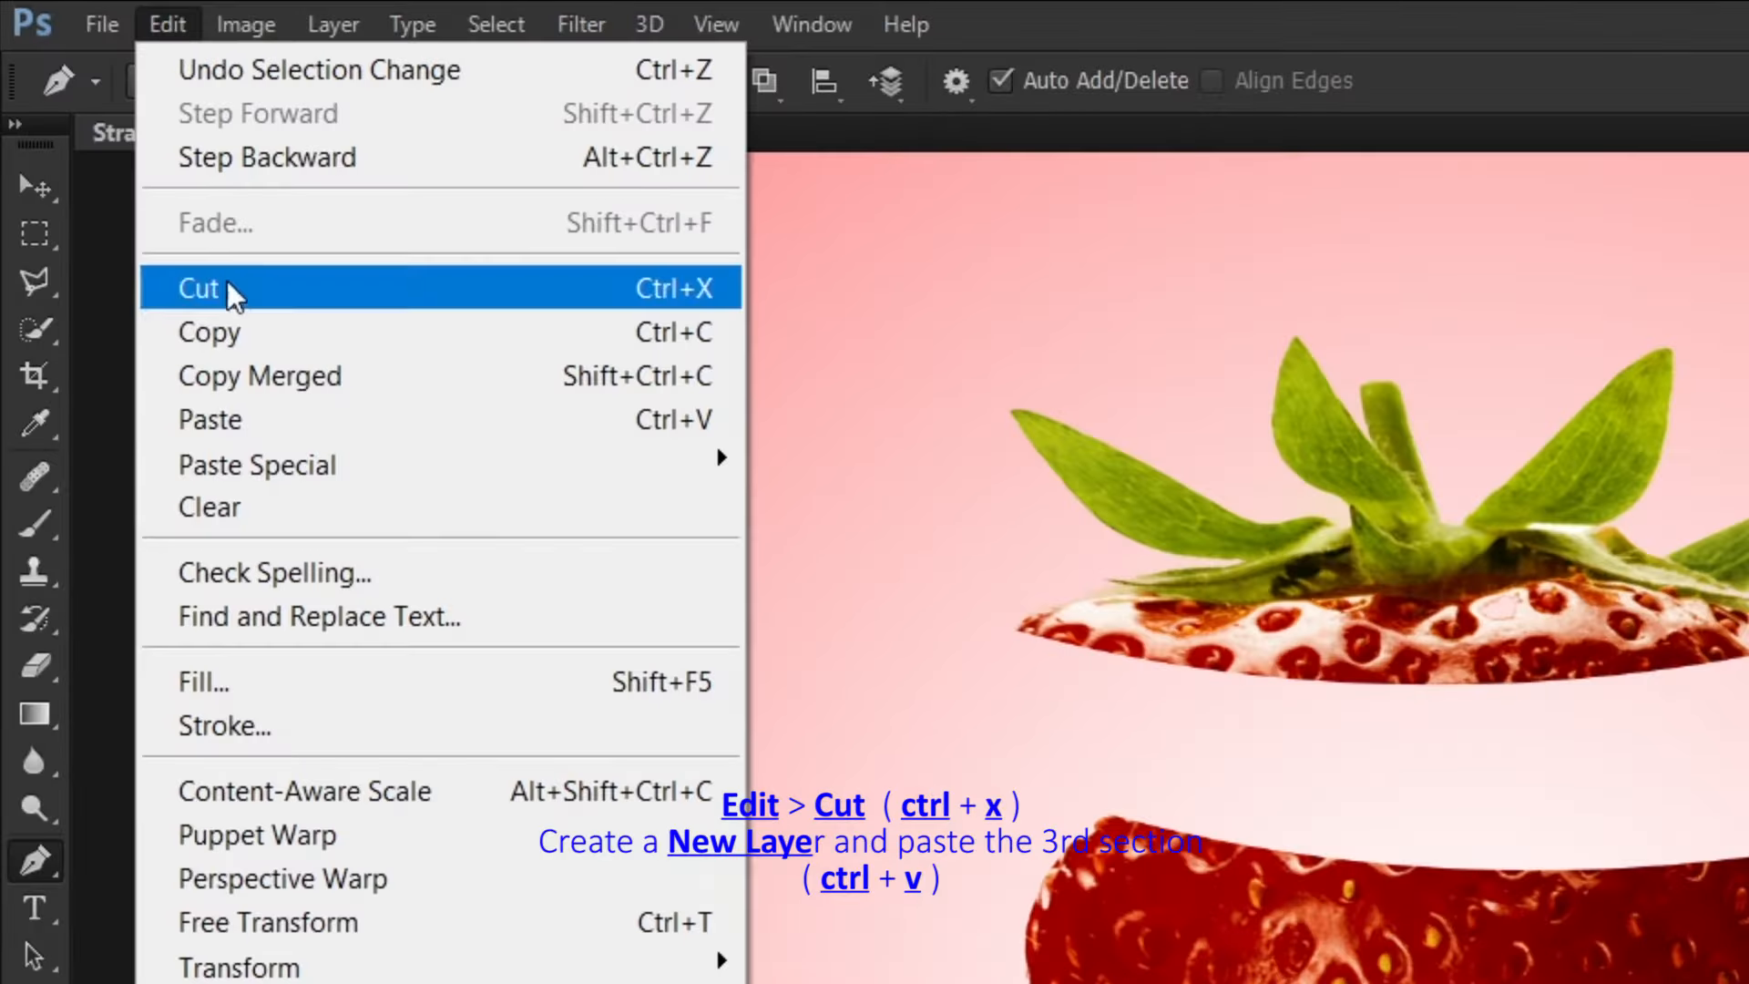
click(235, 294)
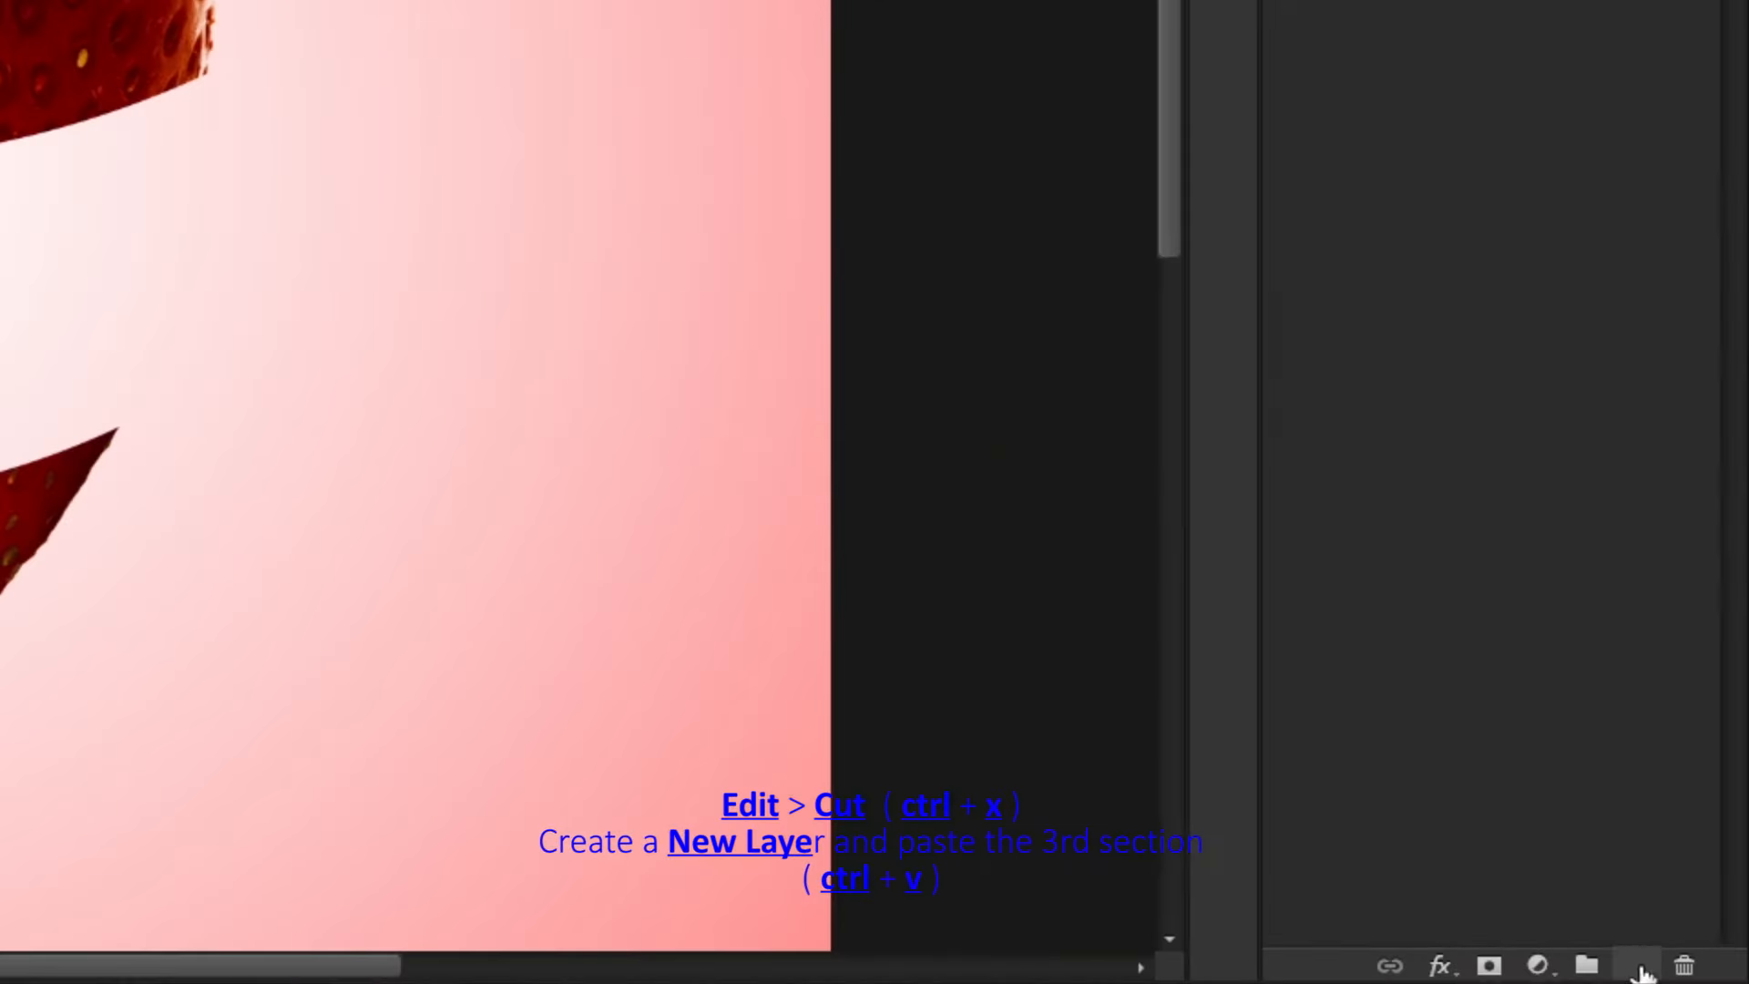
click(1693, 976)
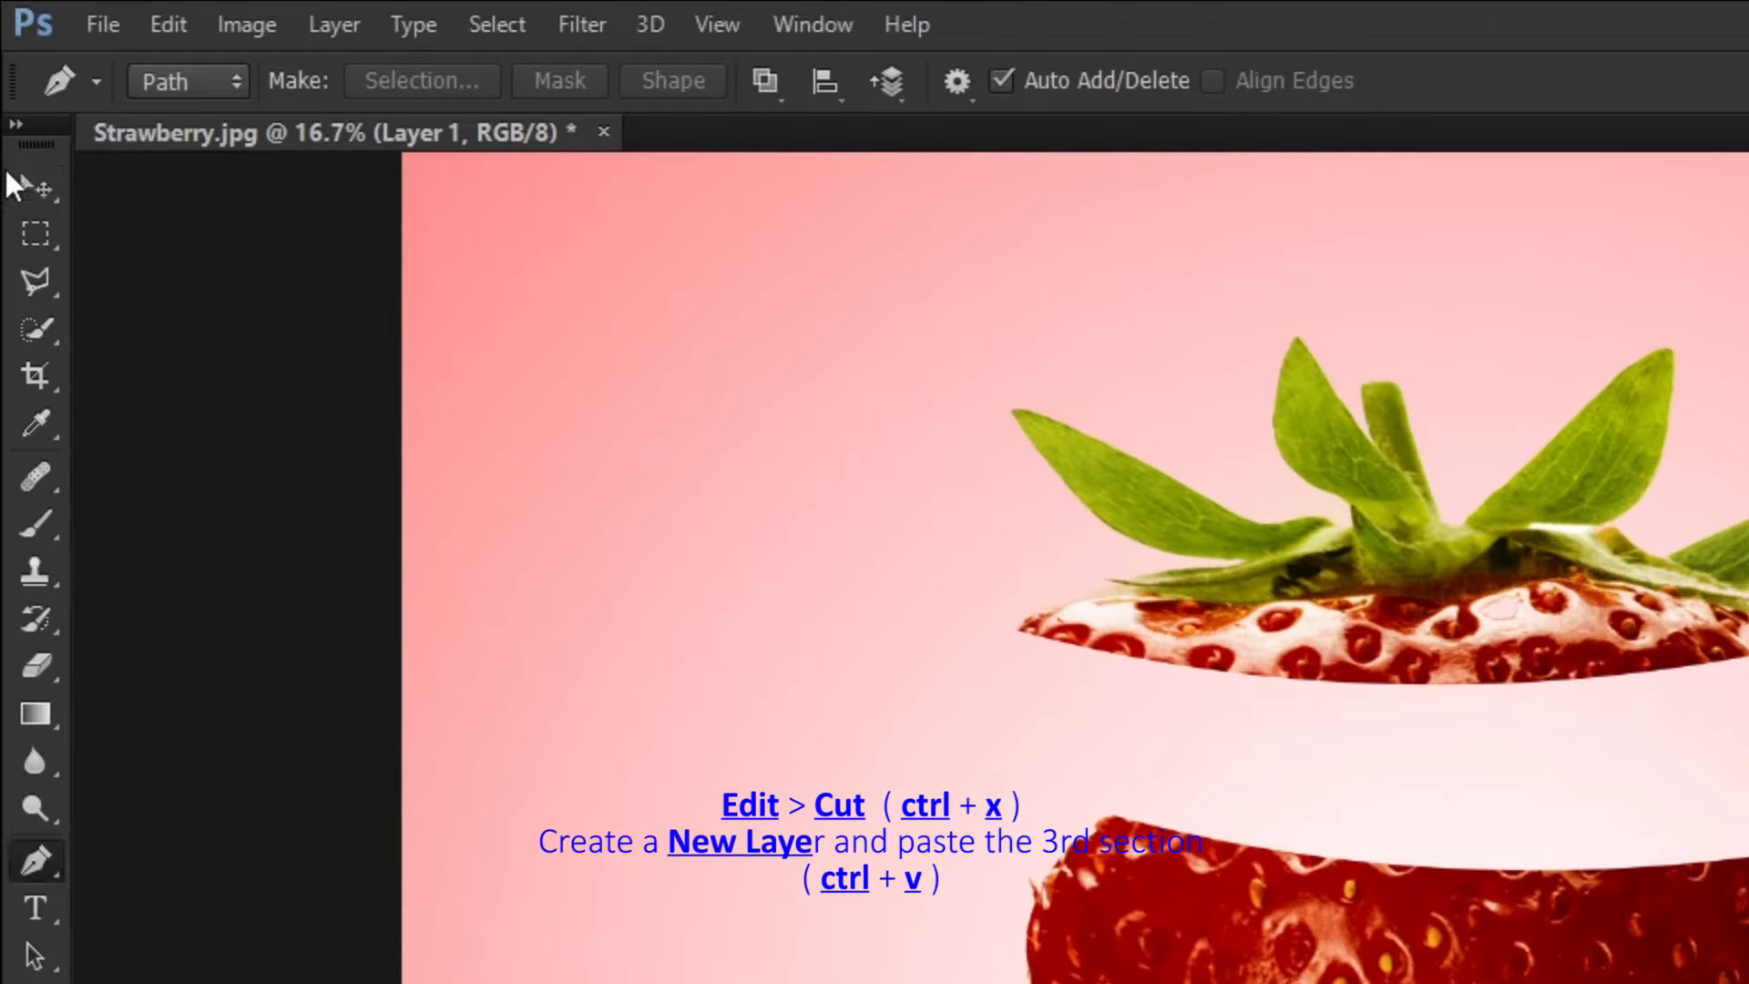
key(v)
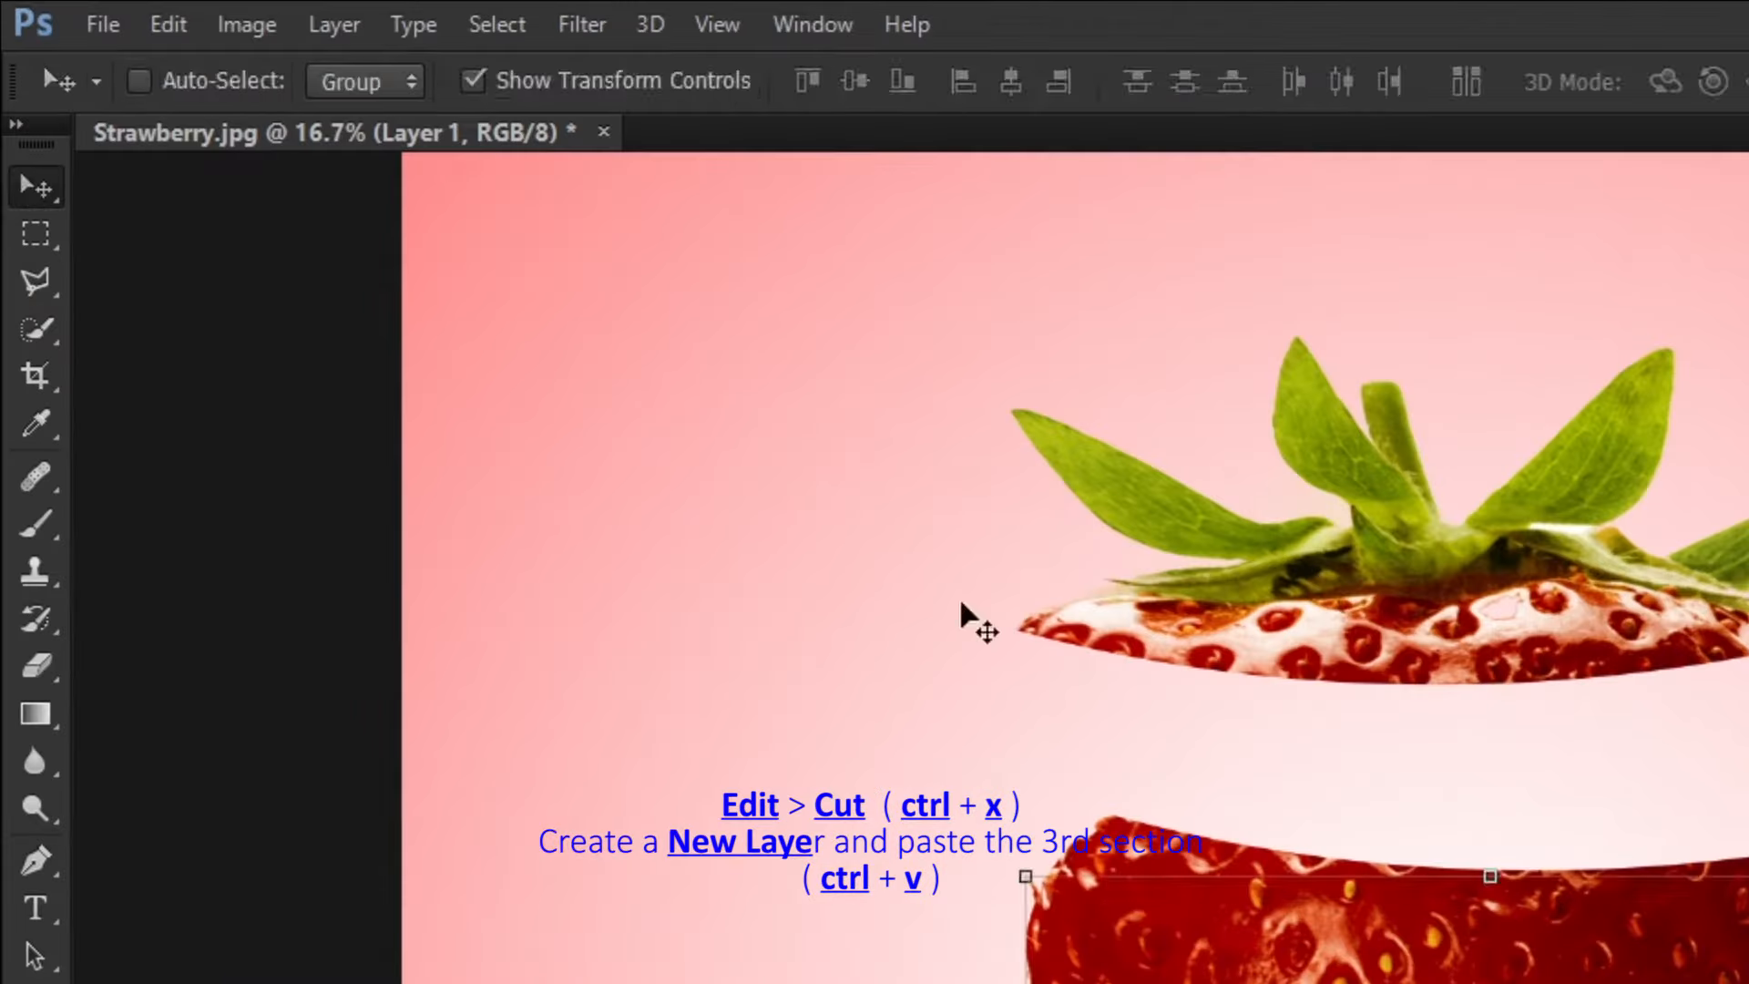
drag(781, 576, 801, 626)
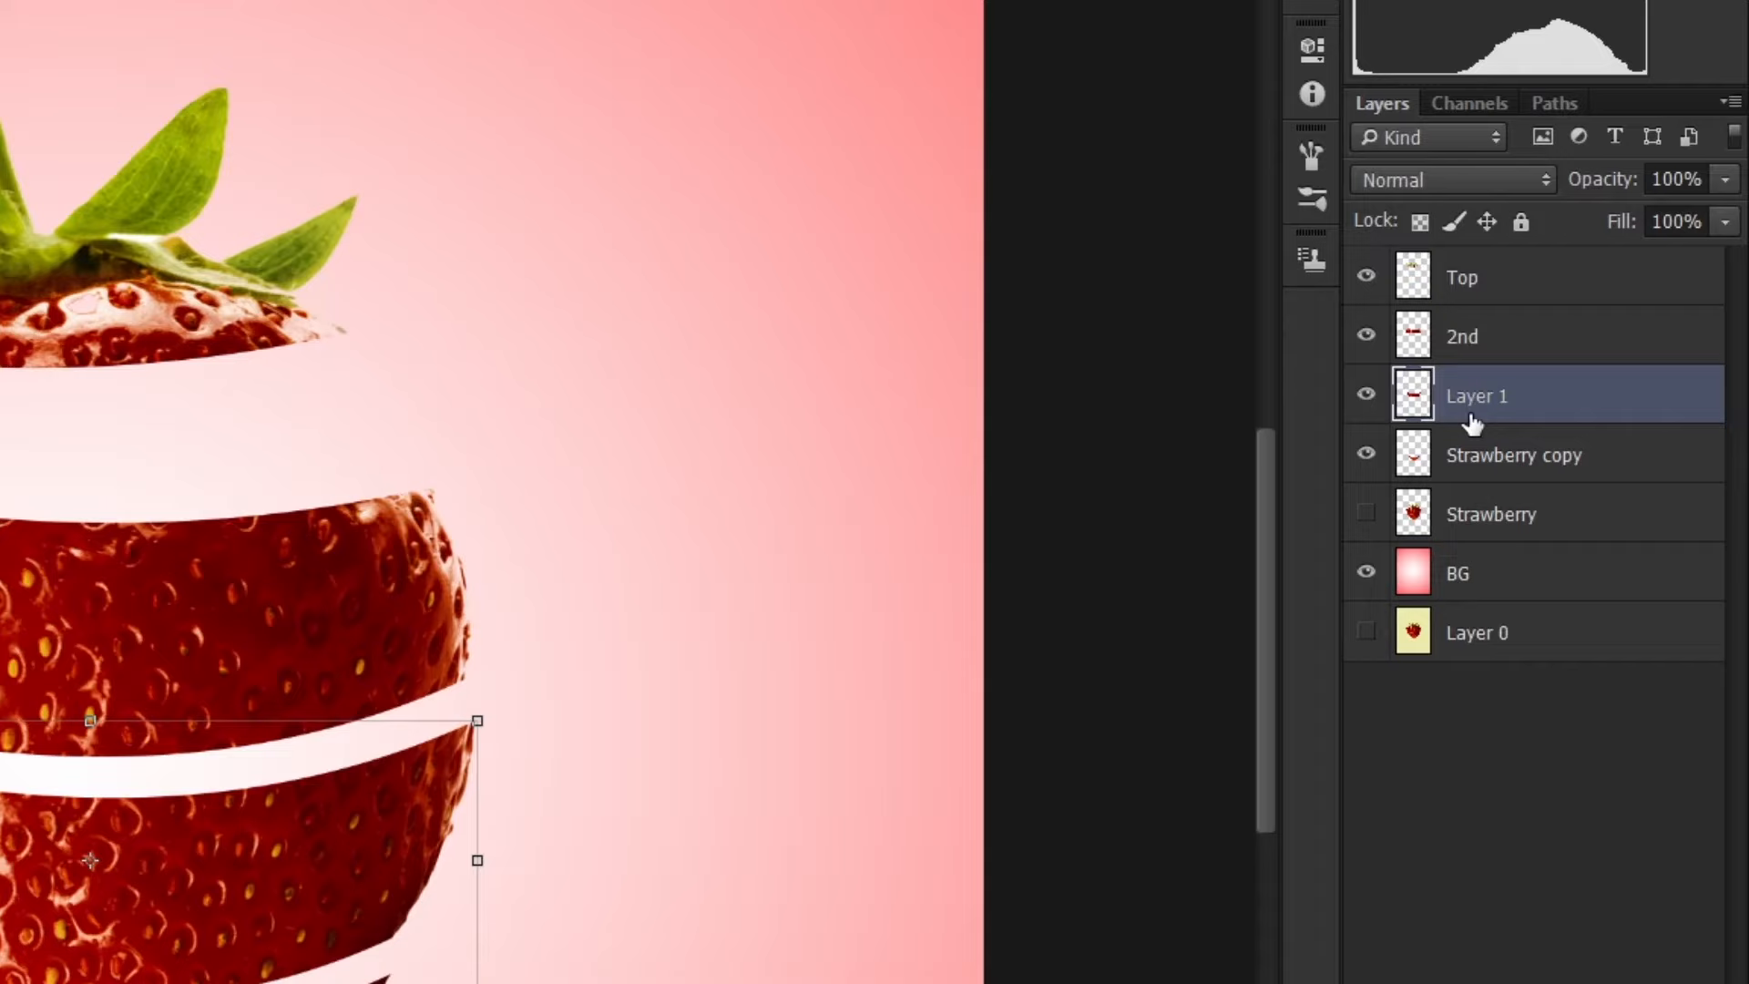
Rename the third section's layer as 3rd and the Strawberry copy layer as bottom.
double_click(1582, 362)
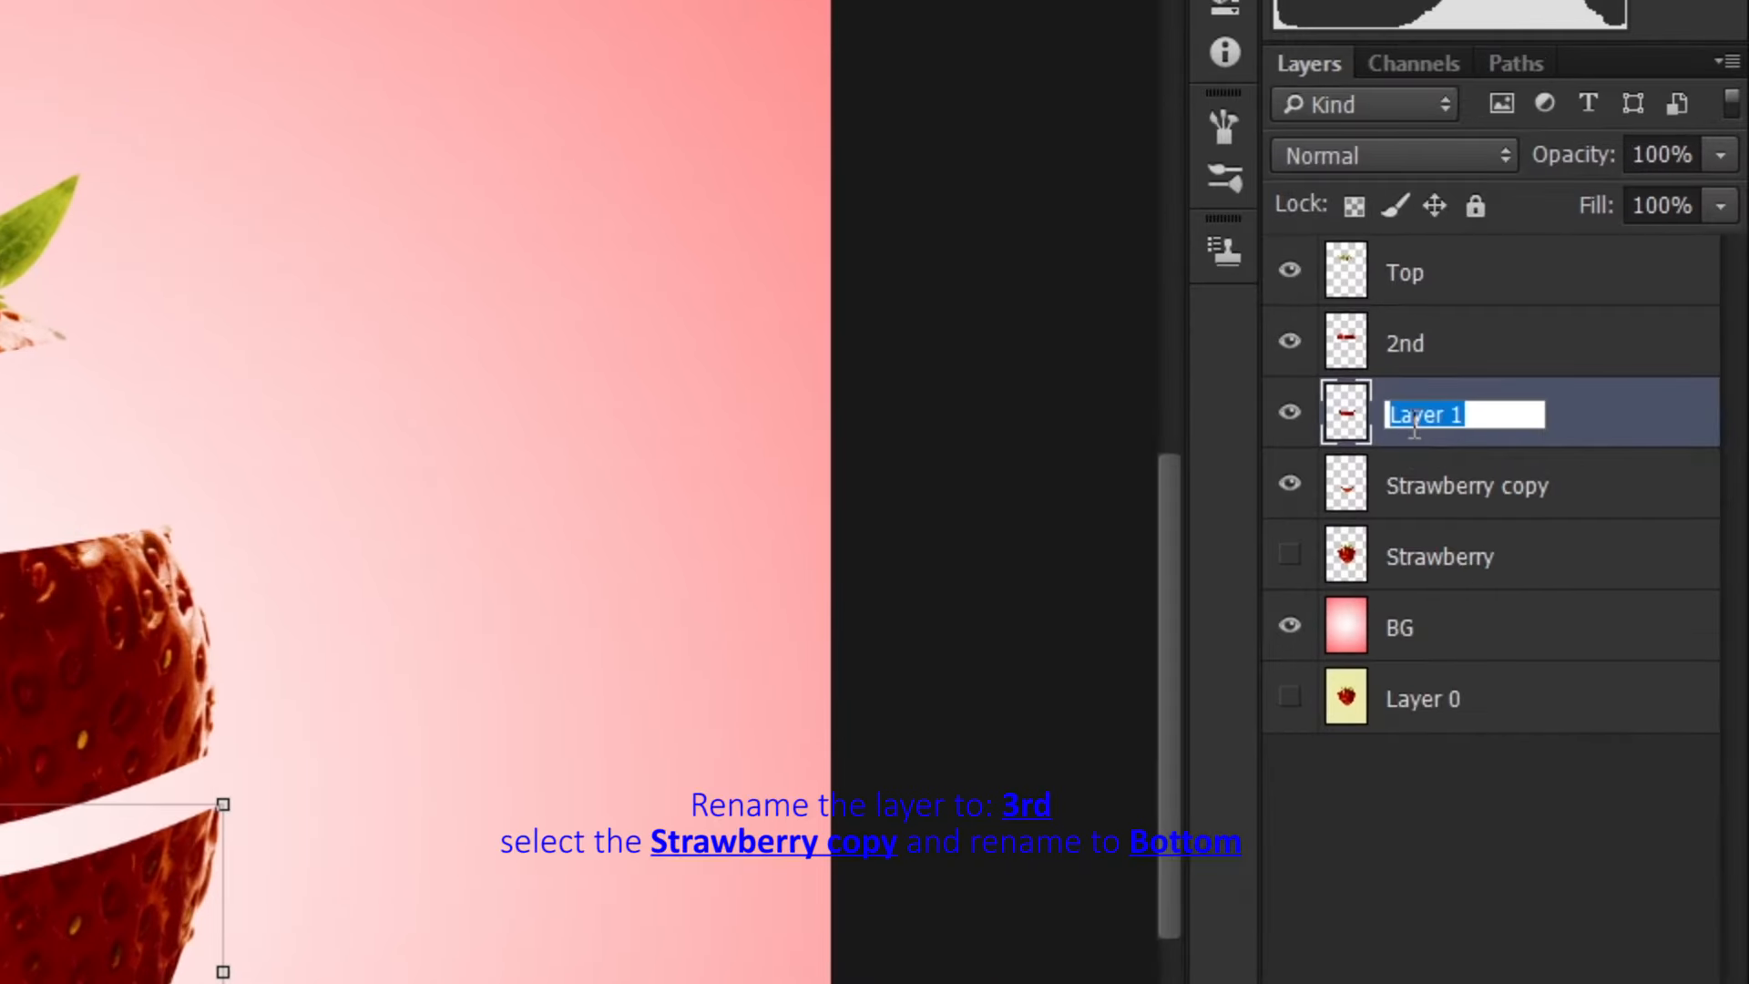
text(3rd)
key(Return)
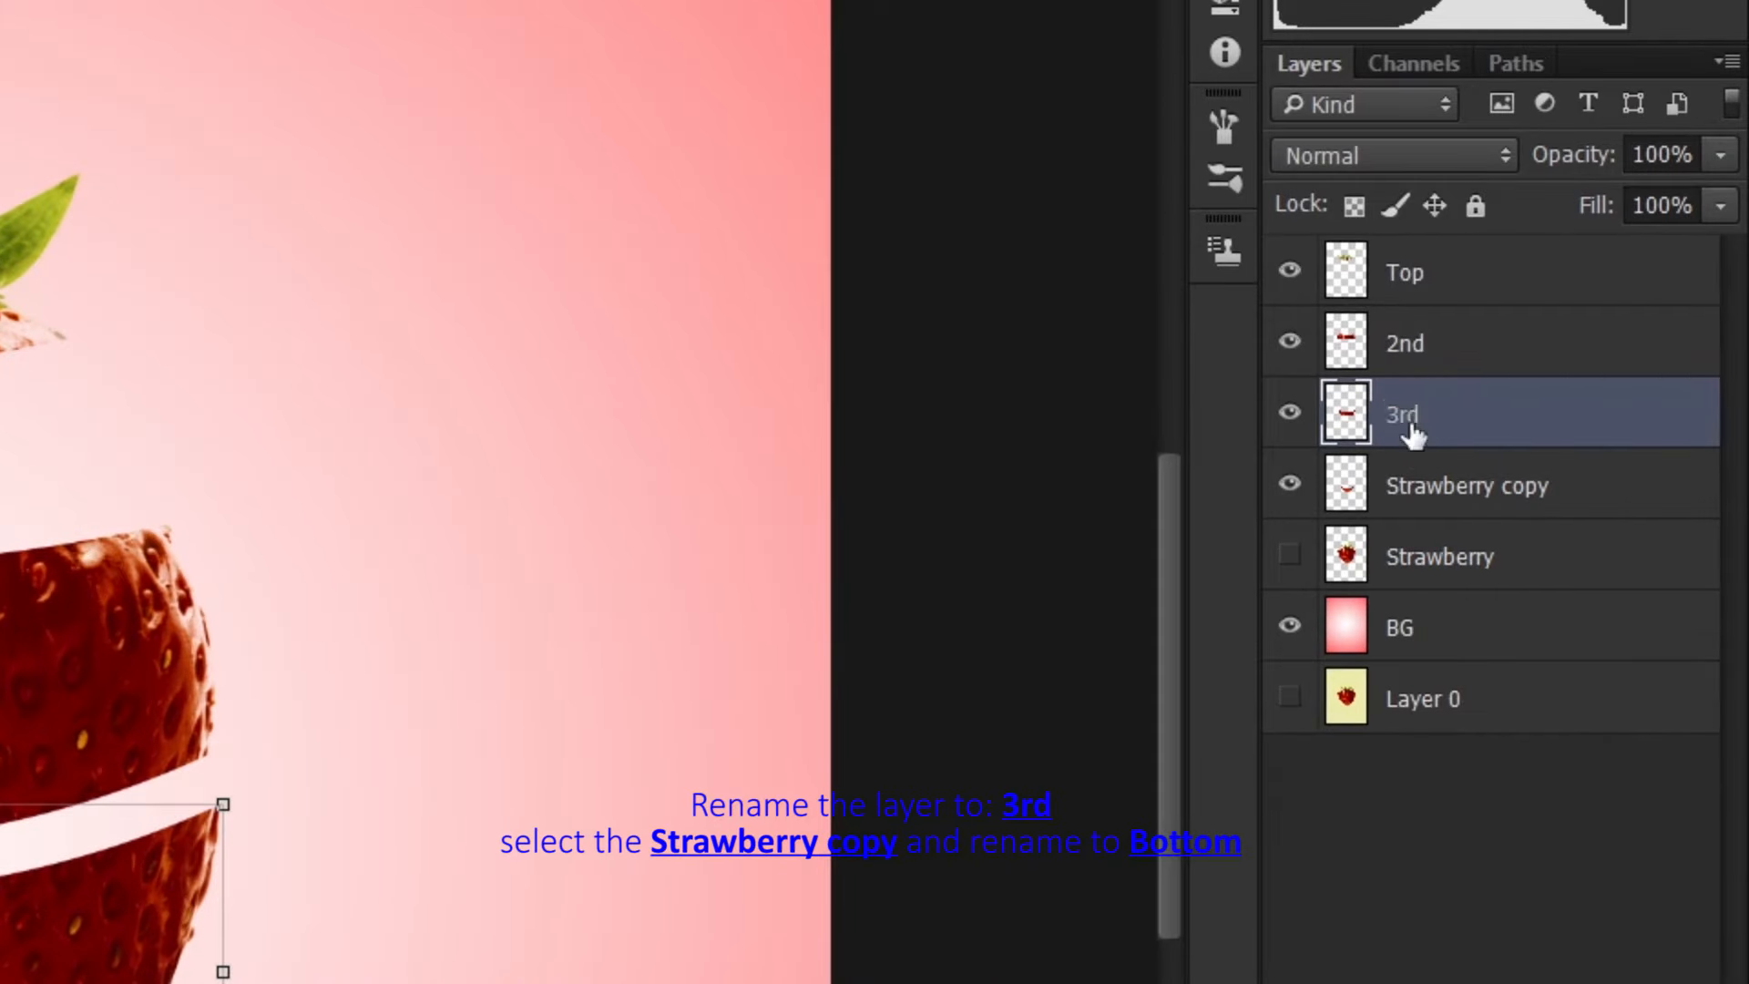
double_click(1412, 498)
text(botoo)
key(BackSpace)
key(Return)
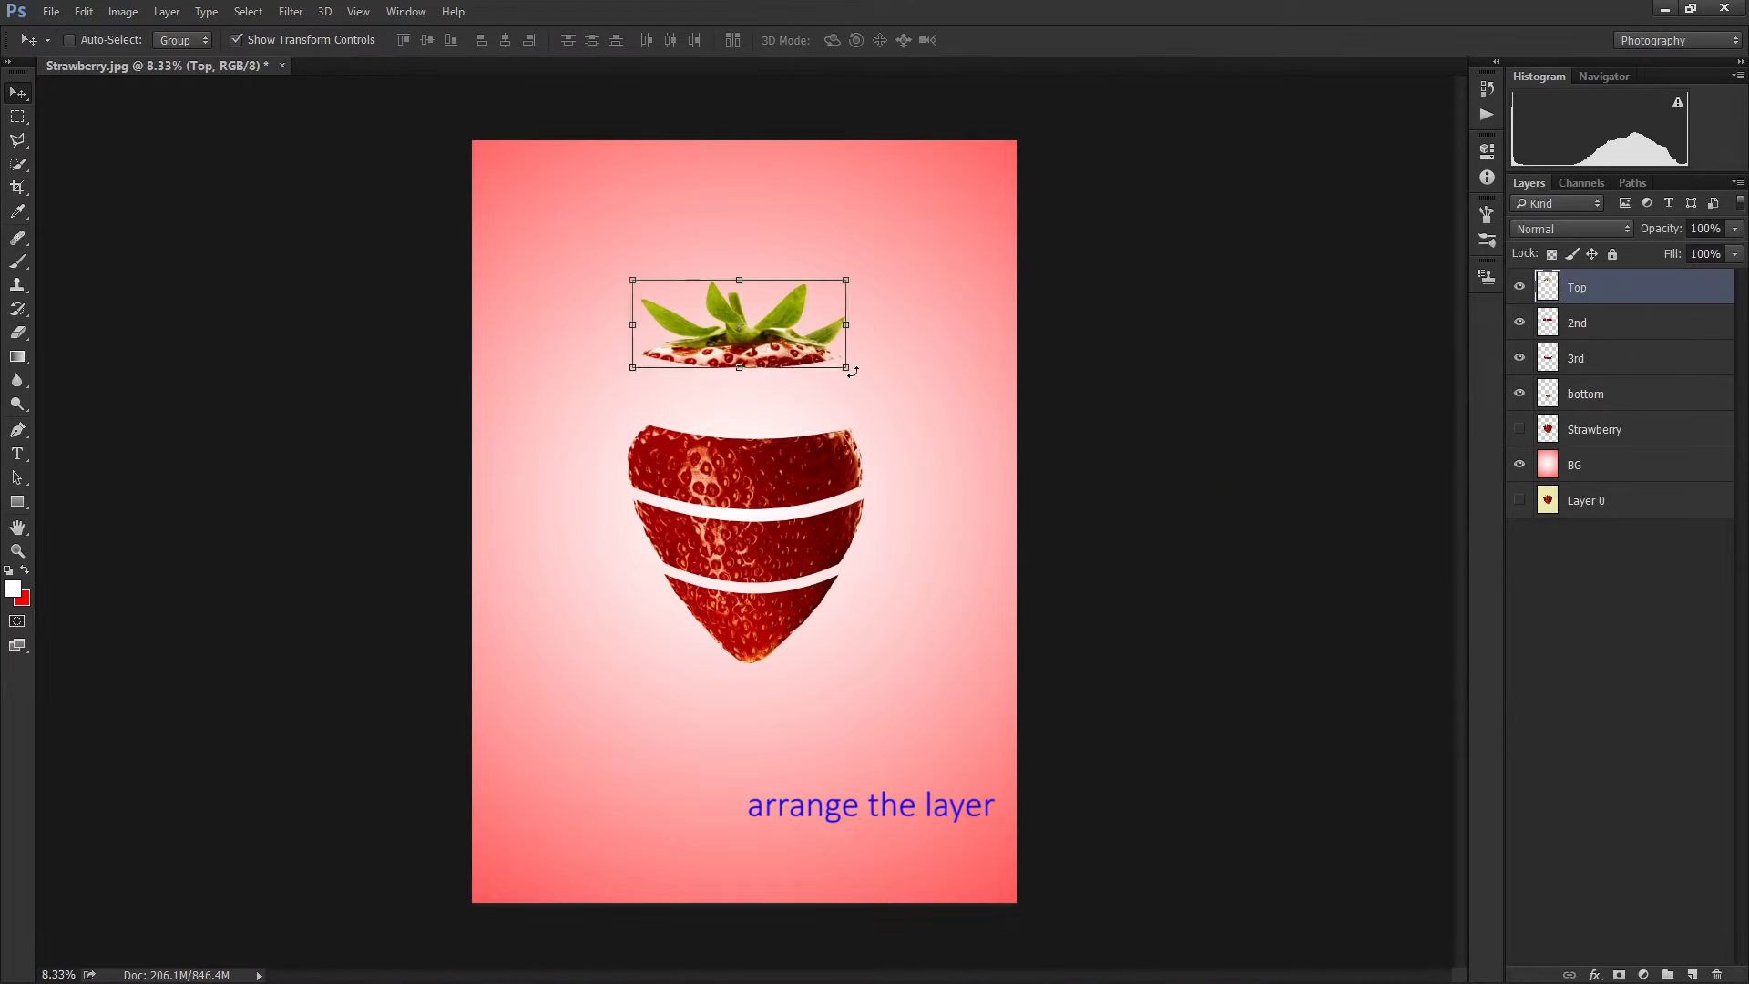
Rotate the leafy Top section counterclockwise and nudge it slightly upward.
drag(853, 371, 861, 343)
drag(774, 333, 775, 324)
key(Return)
Move the 2nd section up toward the leafy top and rotate it slightly clockwise.
click(1575, 324)
drag(784, 466, 783, 432)
drag(893, 484, 883, 506)
drag(805, 452, 806, 466)
key(Return)
Rotate the 3rd section counterclockwise by about 7.5° and move it down away from the second section.
click(1576, 358)
drag(849, 564, 849, 574)
drag(610, 517, 609, 536)
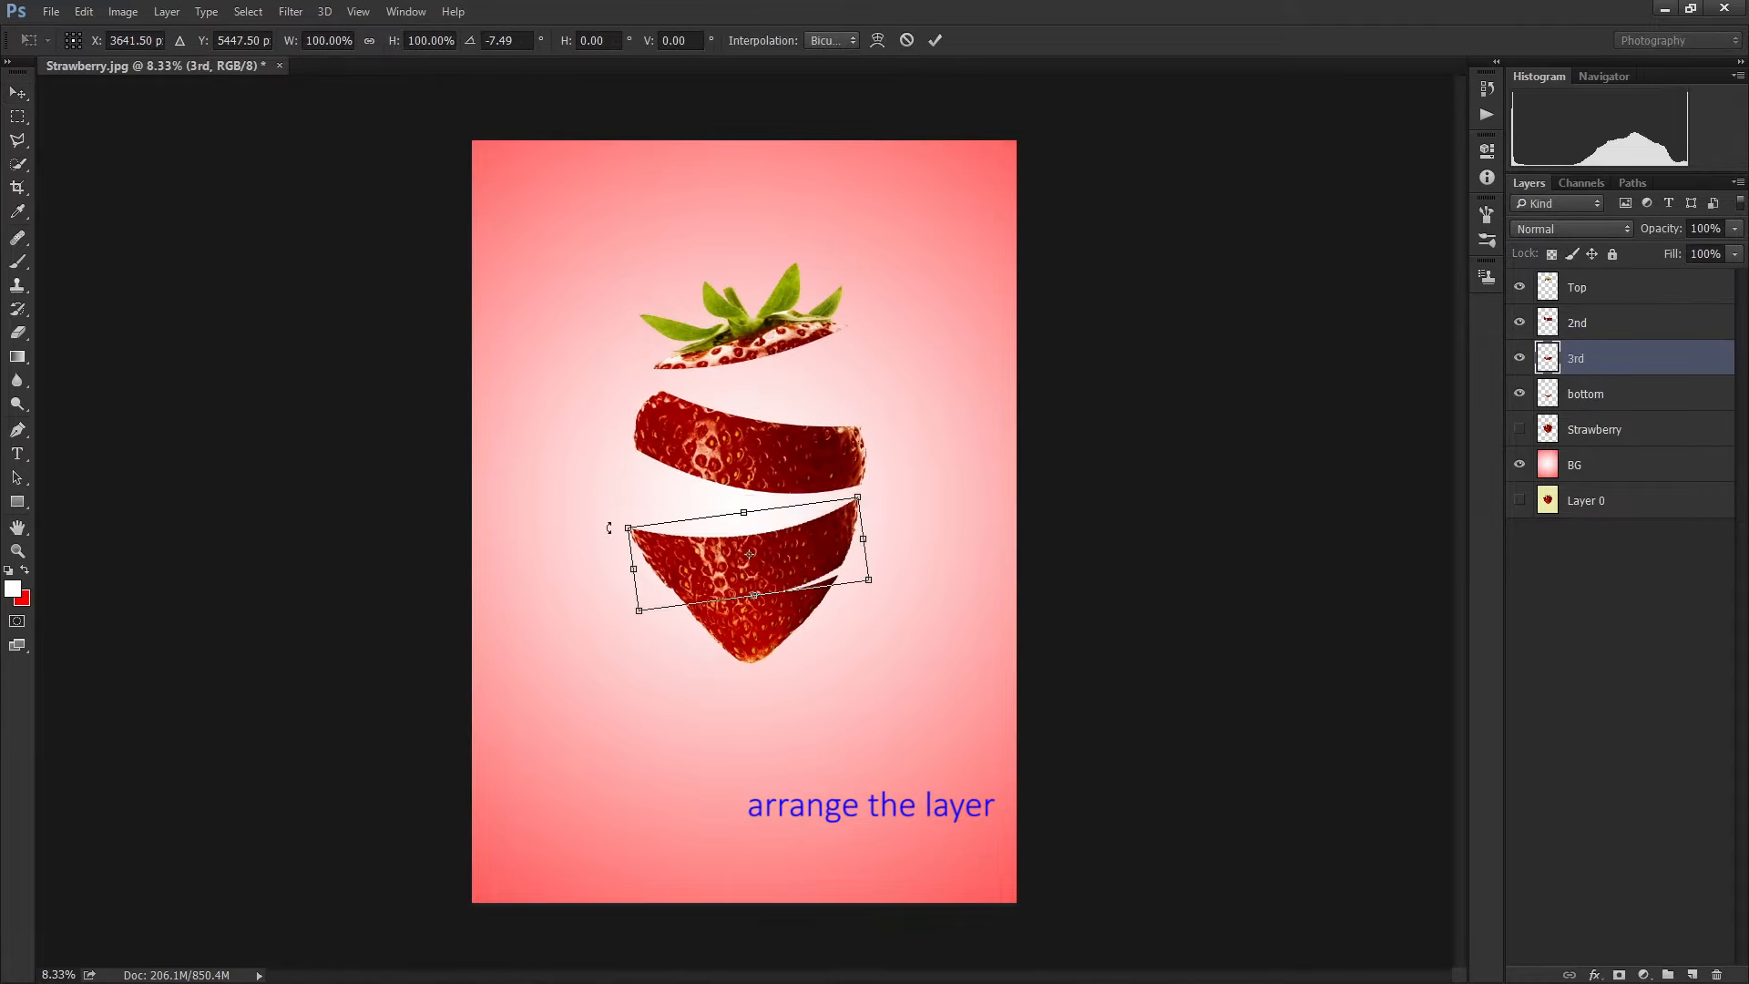
drag(766, 562, 767, 586)
key(Return)
Move the bottom section down away from the third one and rotate it slightly clockwise.
click(1576, 394)
drag(770, 650, 762, 701)
drag(856, 734, 850, 749)
key(Return)
Open the Kiwi image as a separate document.
ctrl+click(807, 572)
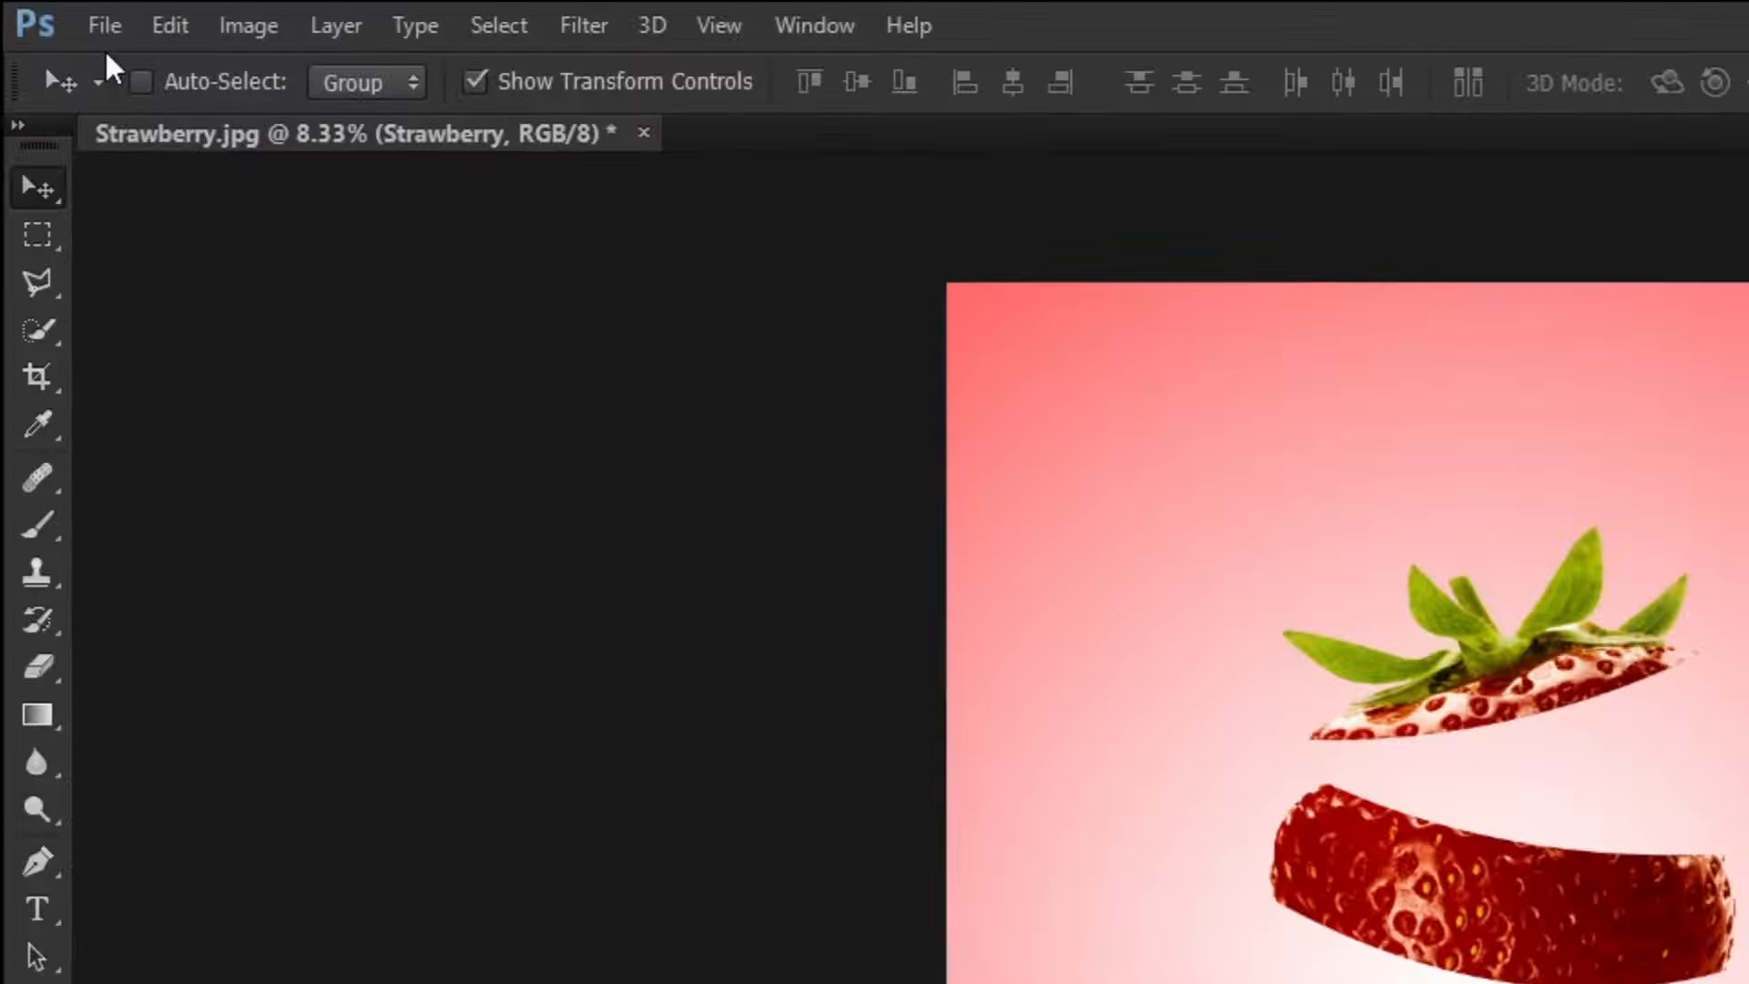
click(103, 28)
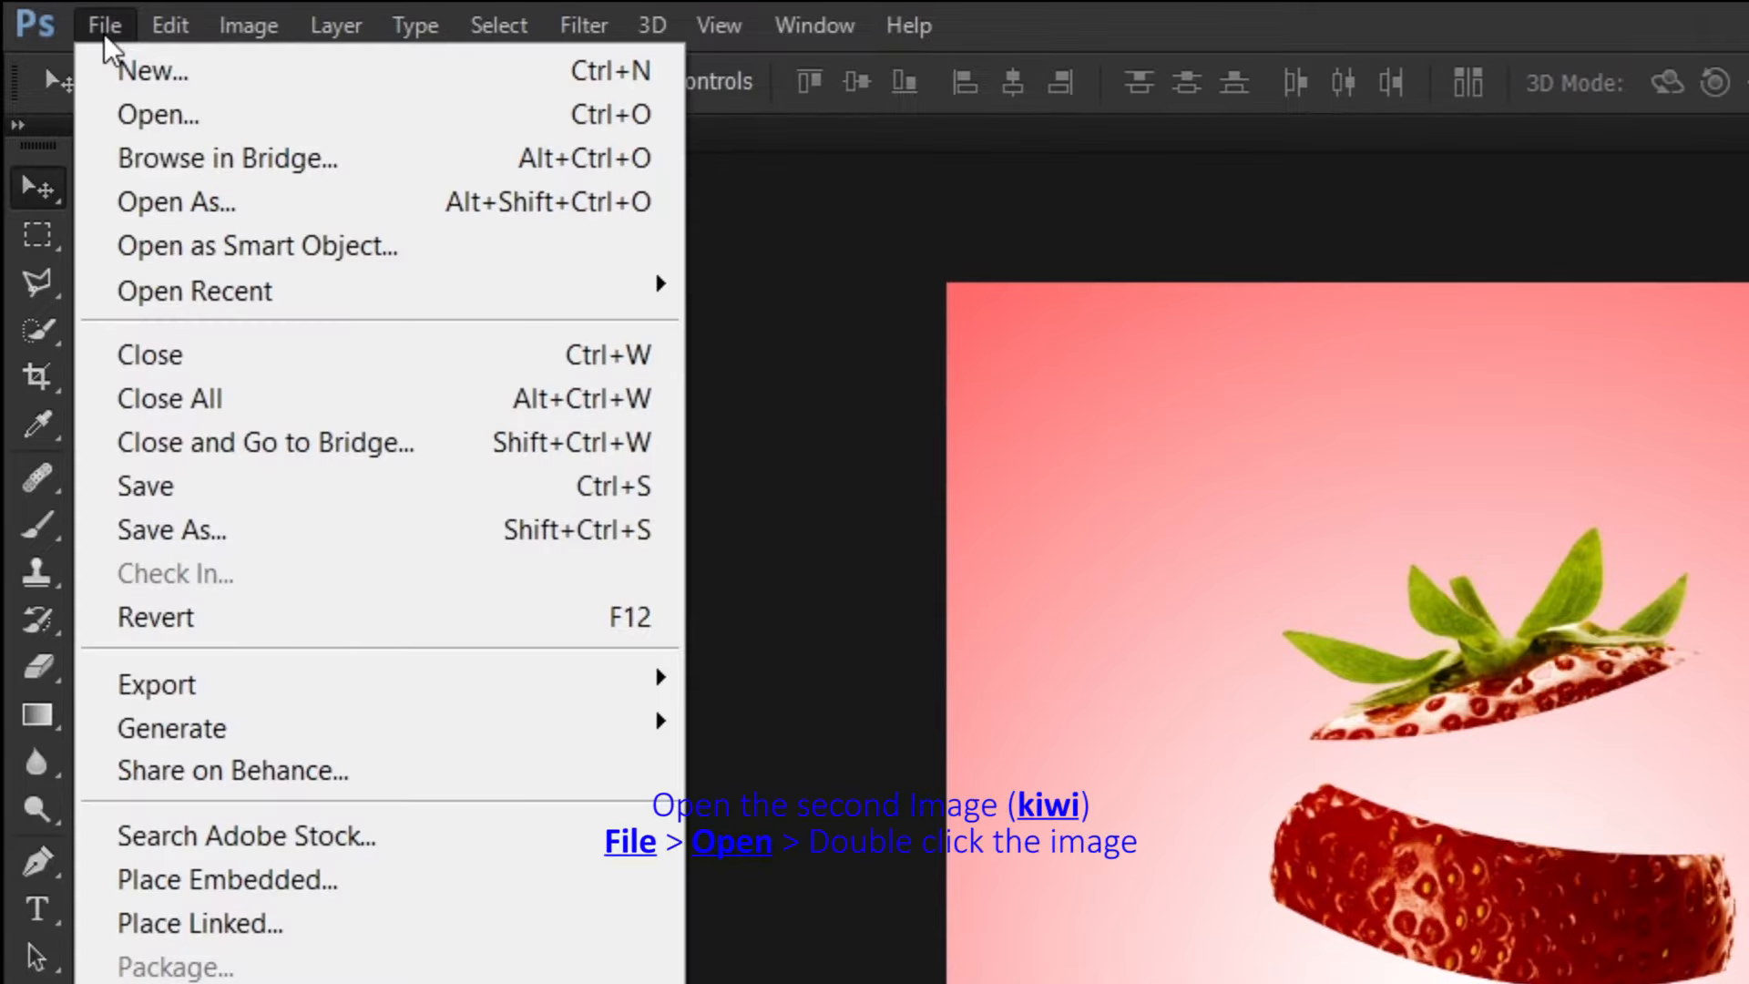
click(158, 111)
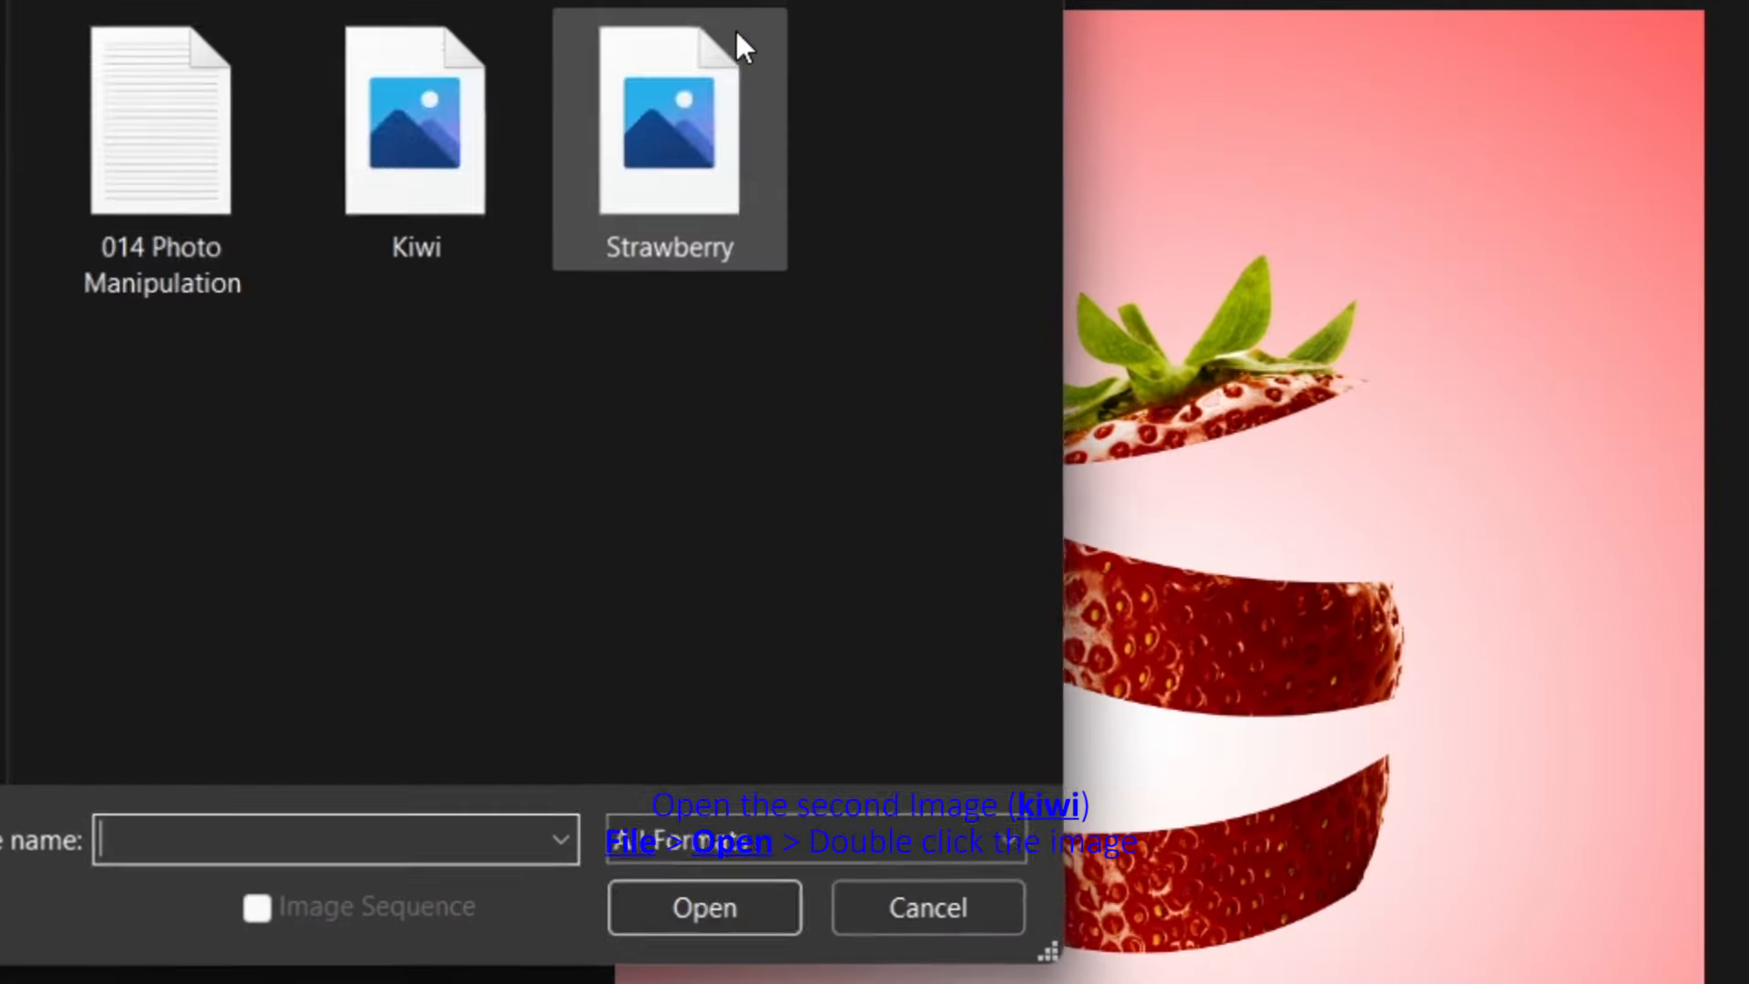
double_click(401, 159)
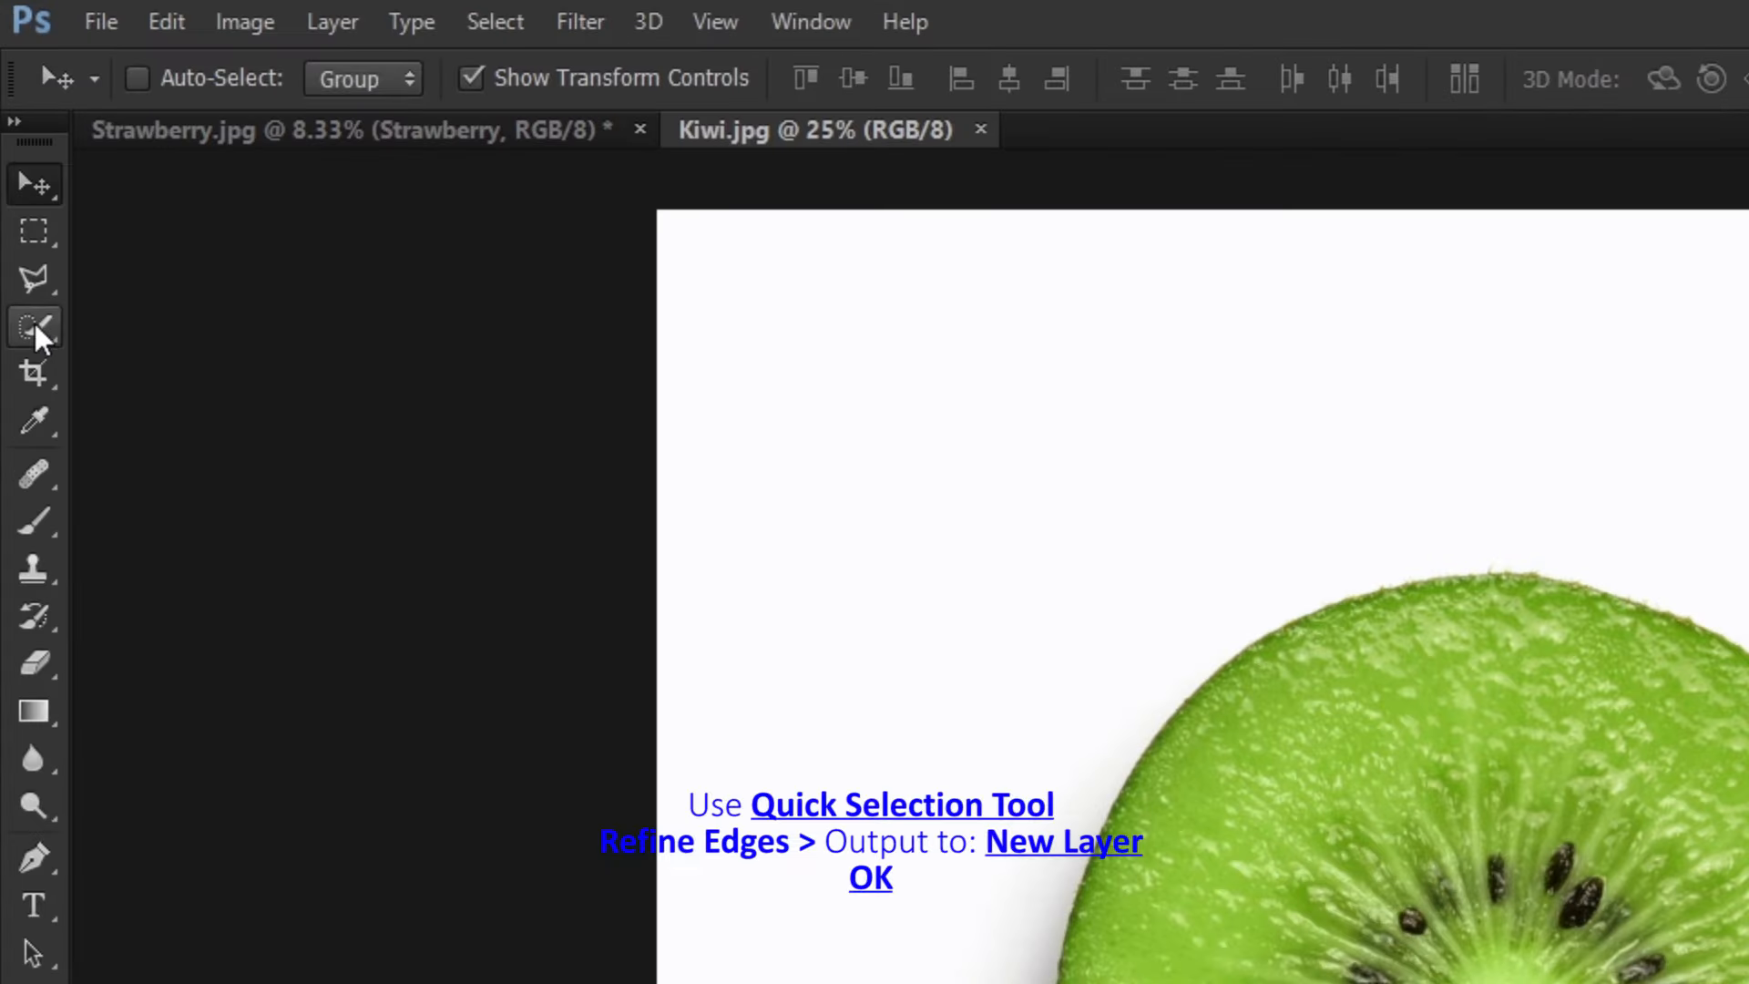
Select the kiwi slice with the Quick Selection tool and brush along its outline in Refine Edge.
click(19, 164)
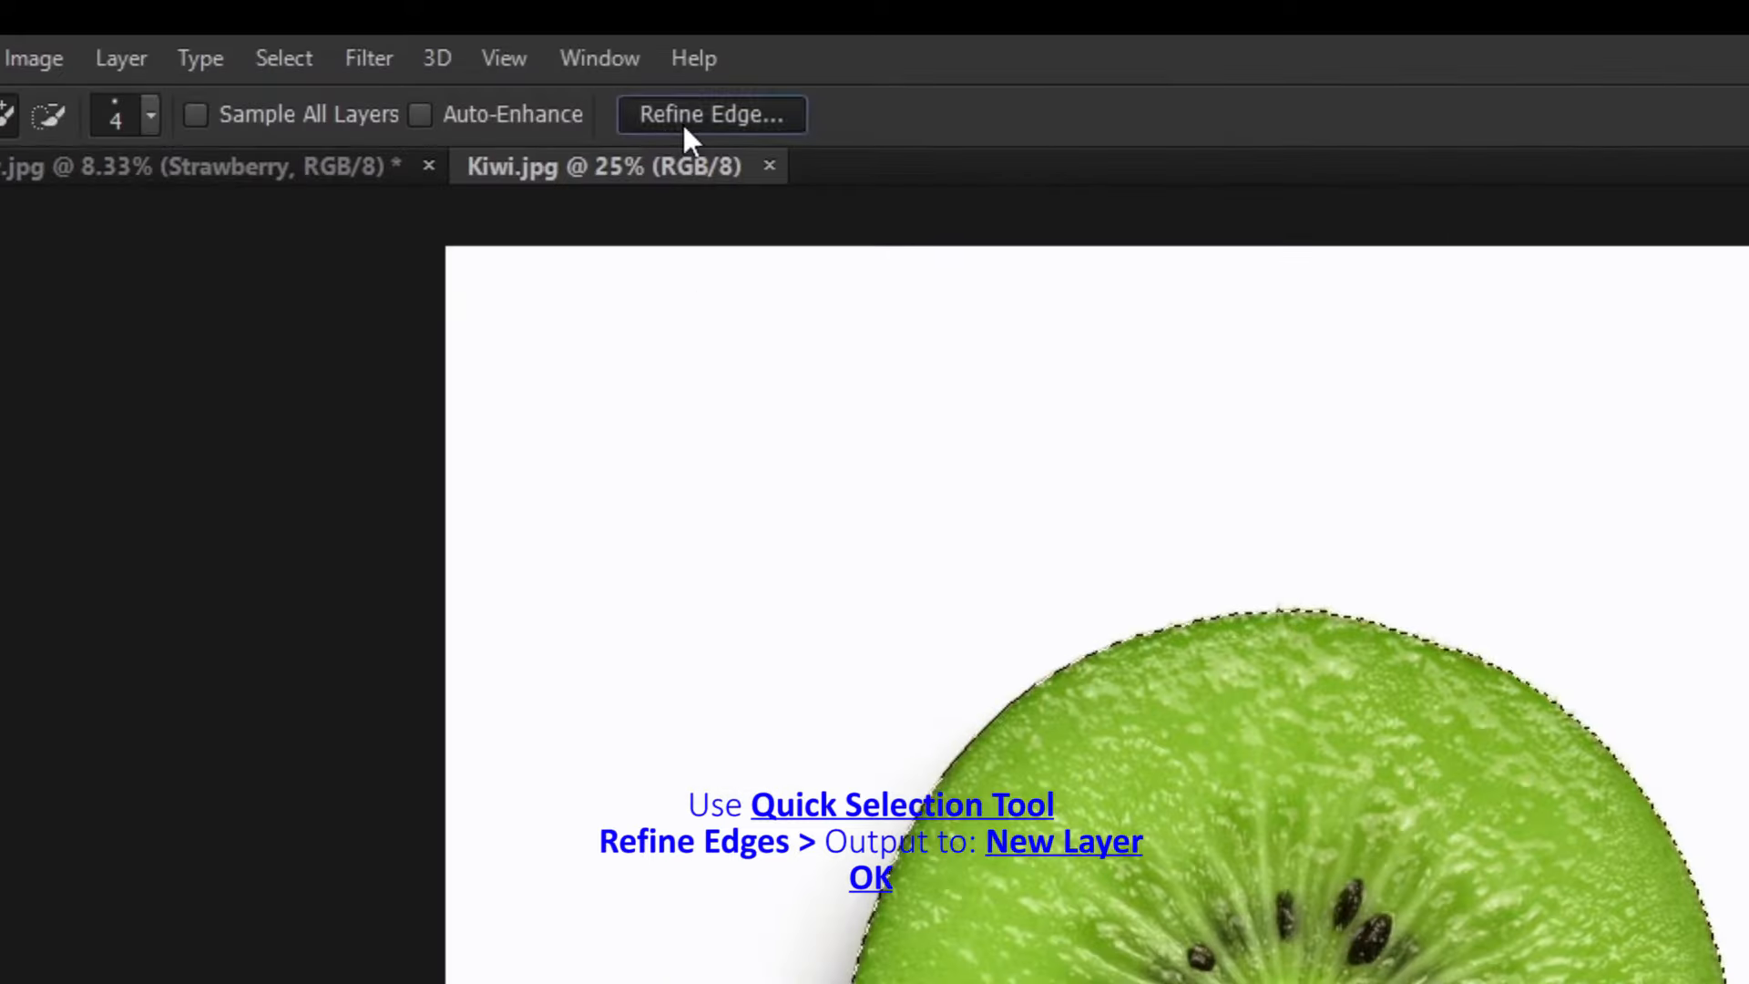
click(681, 122)
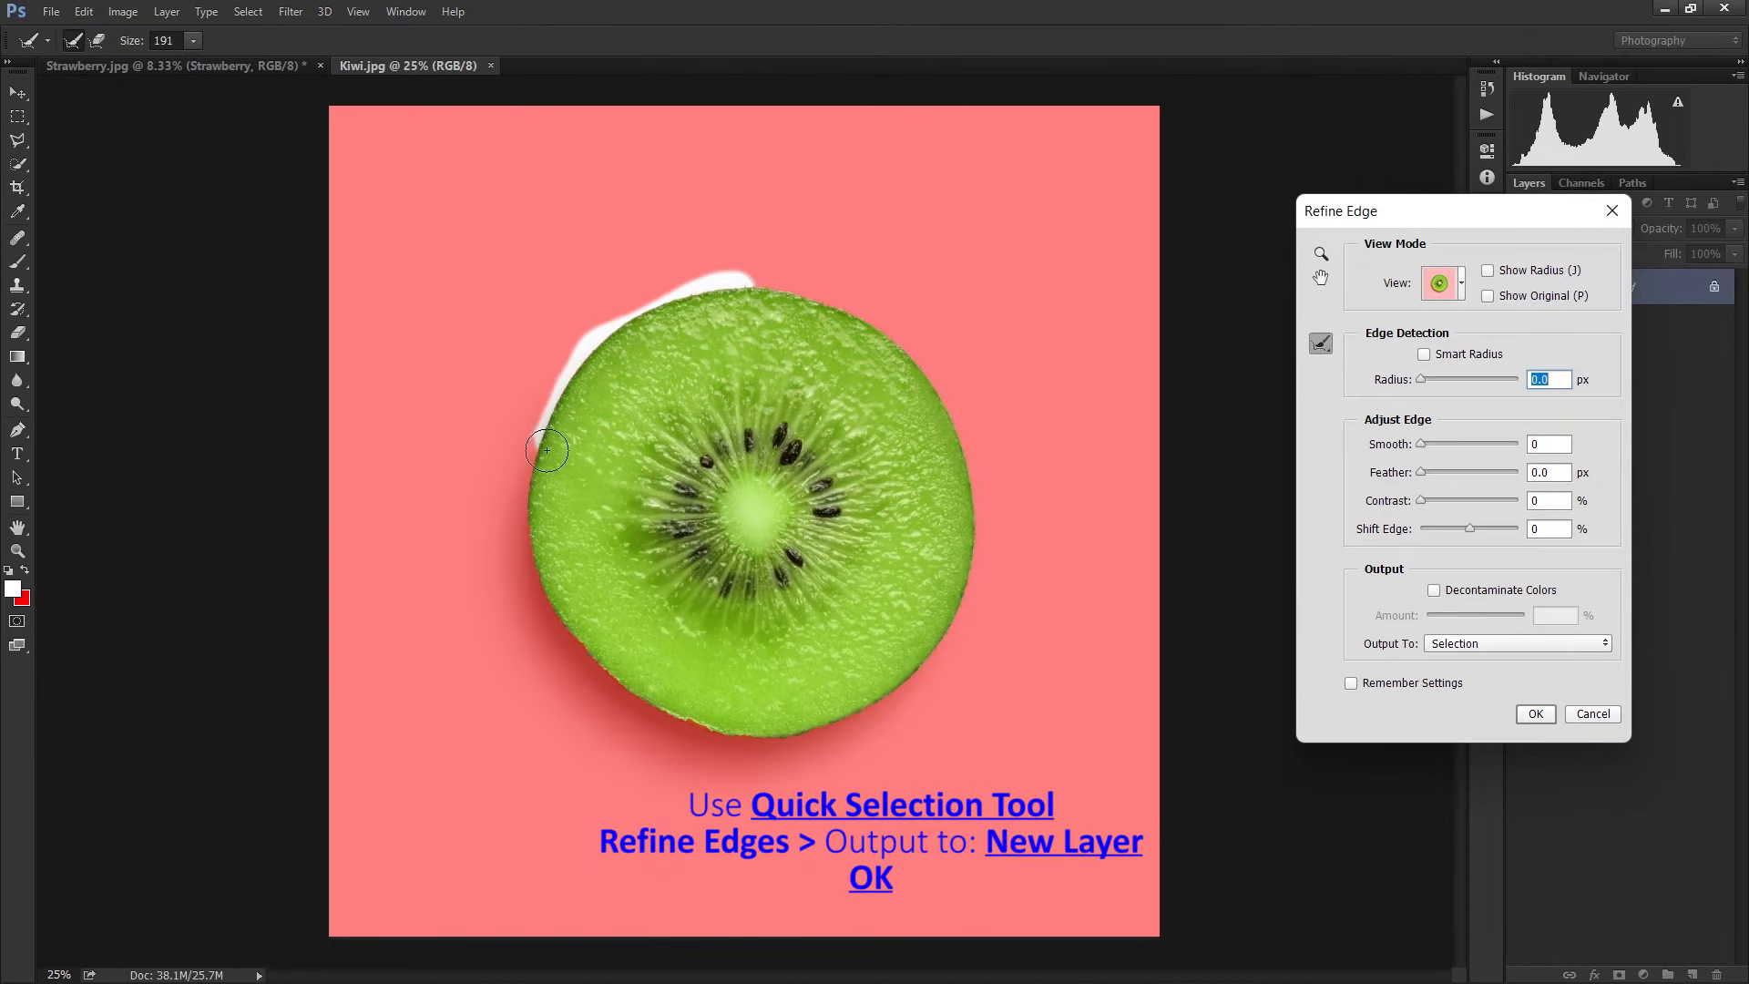
mouse_move(547, 450)
mouse_down()
mouse_move(543, 558)
mouse_move(566, 624)
mouse_move(626, 685)
mouse_up()
drag(834, 716, 889, 698)
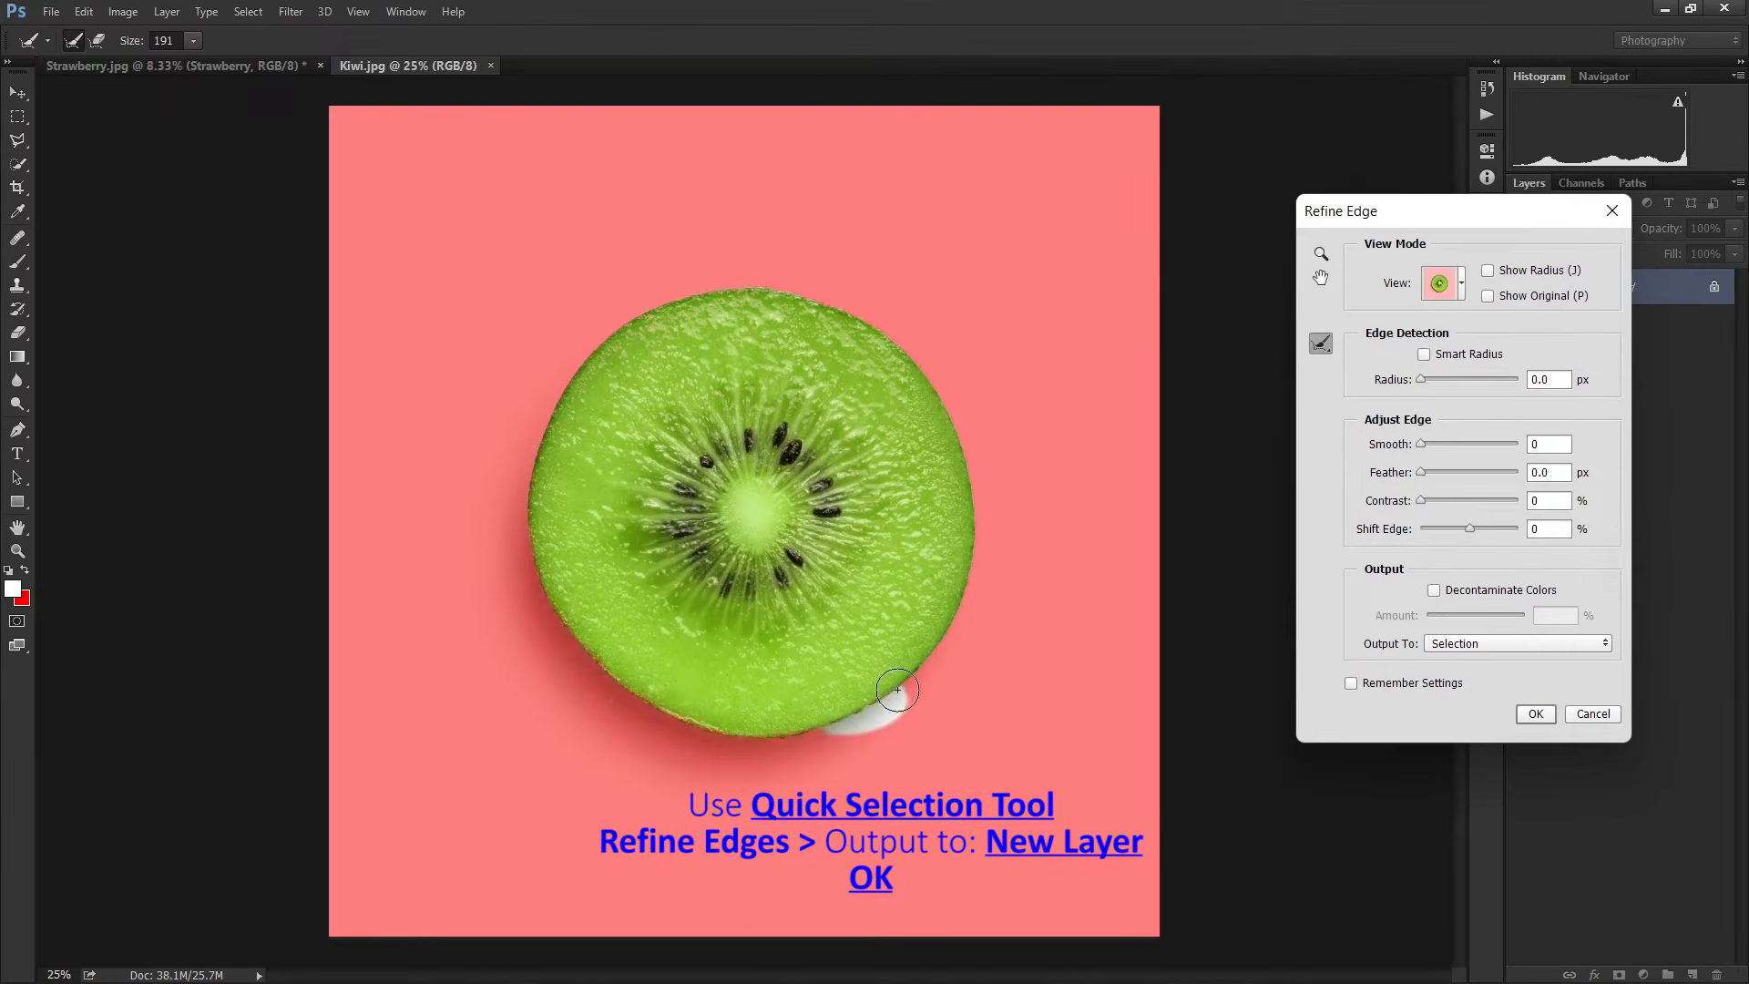
drag(830, 315, 701, 293)
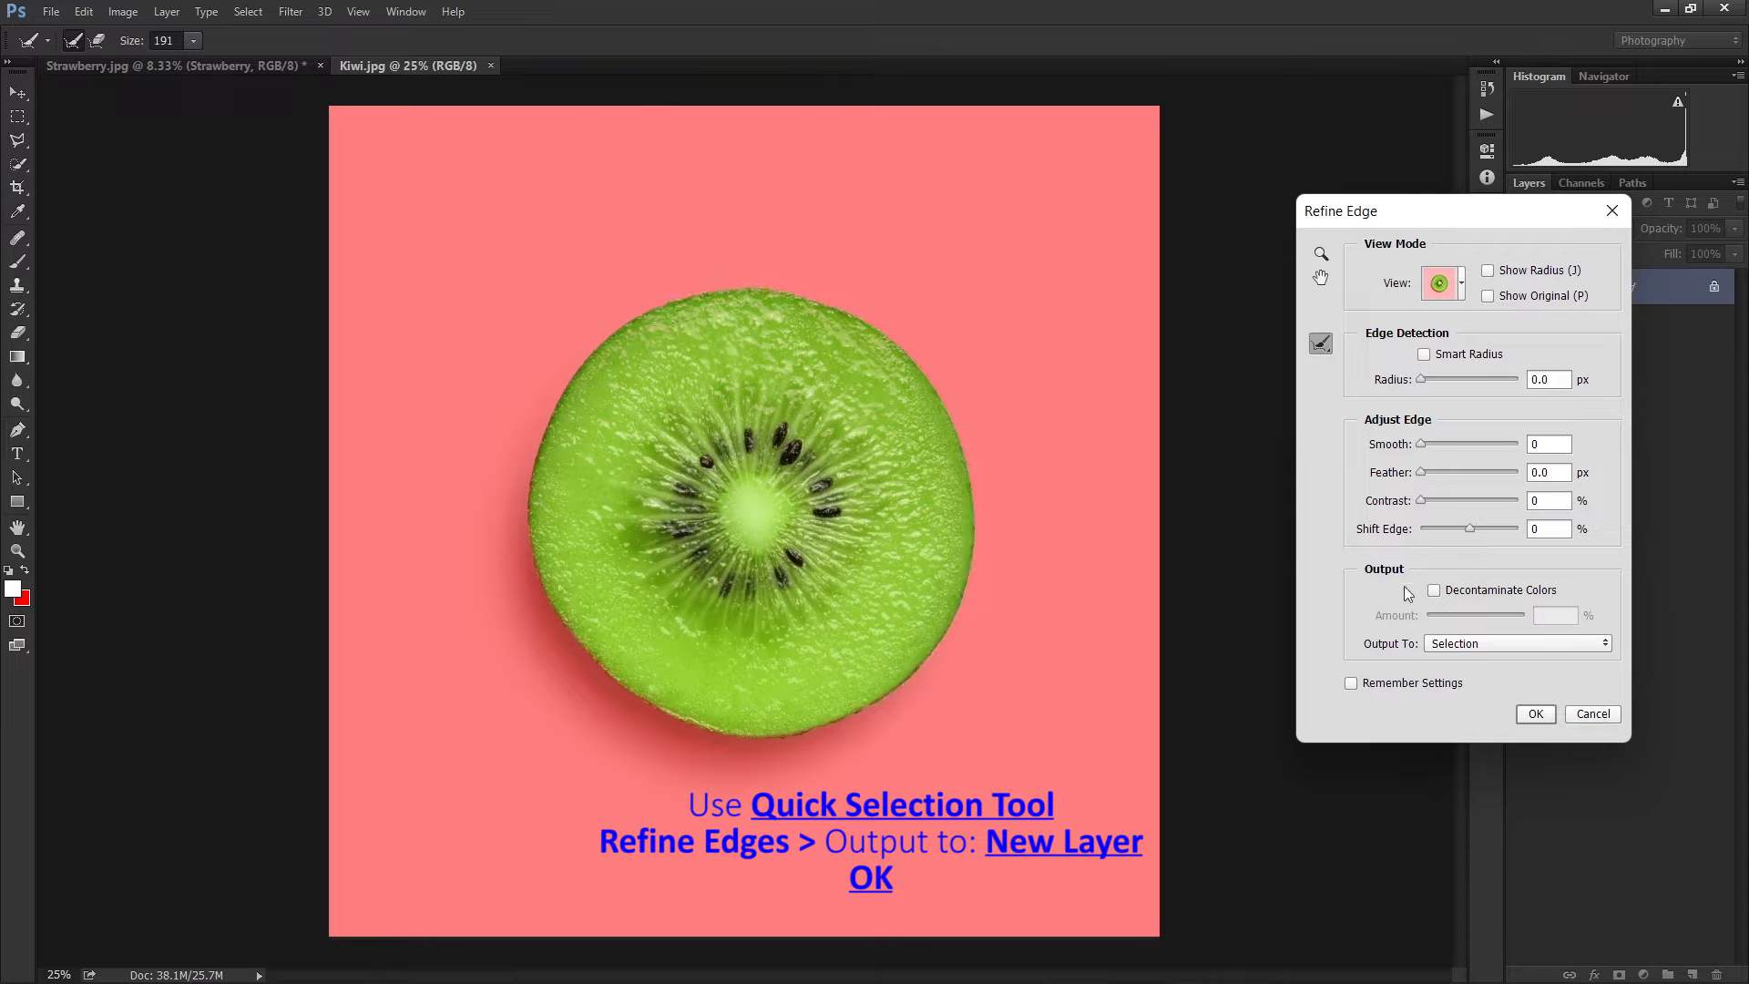
Output the refined kiwi selection to a new layer.
click(1460, 646)
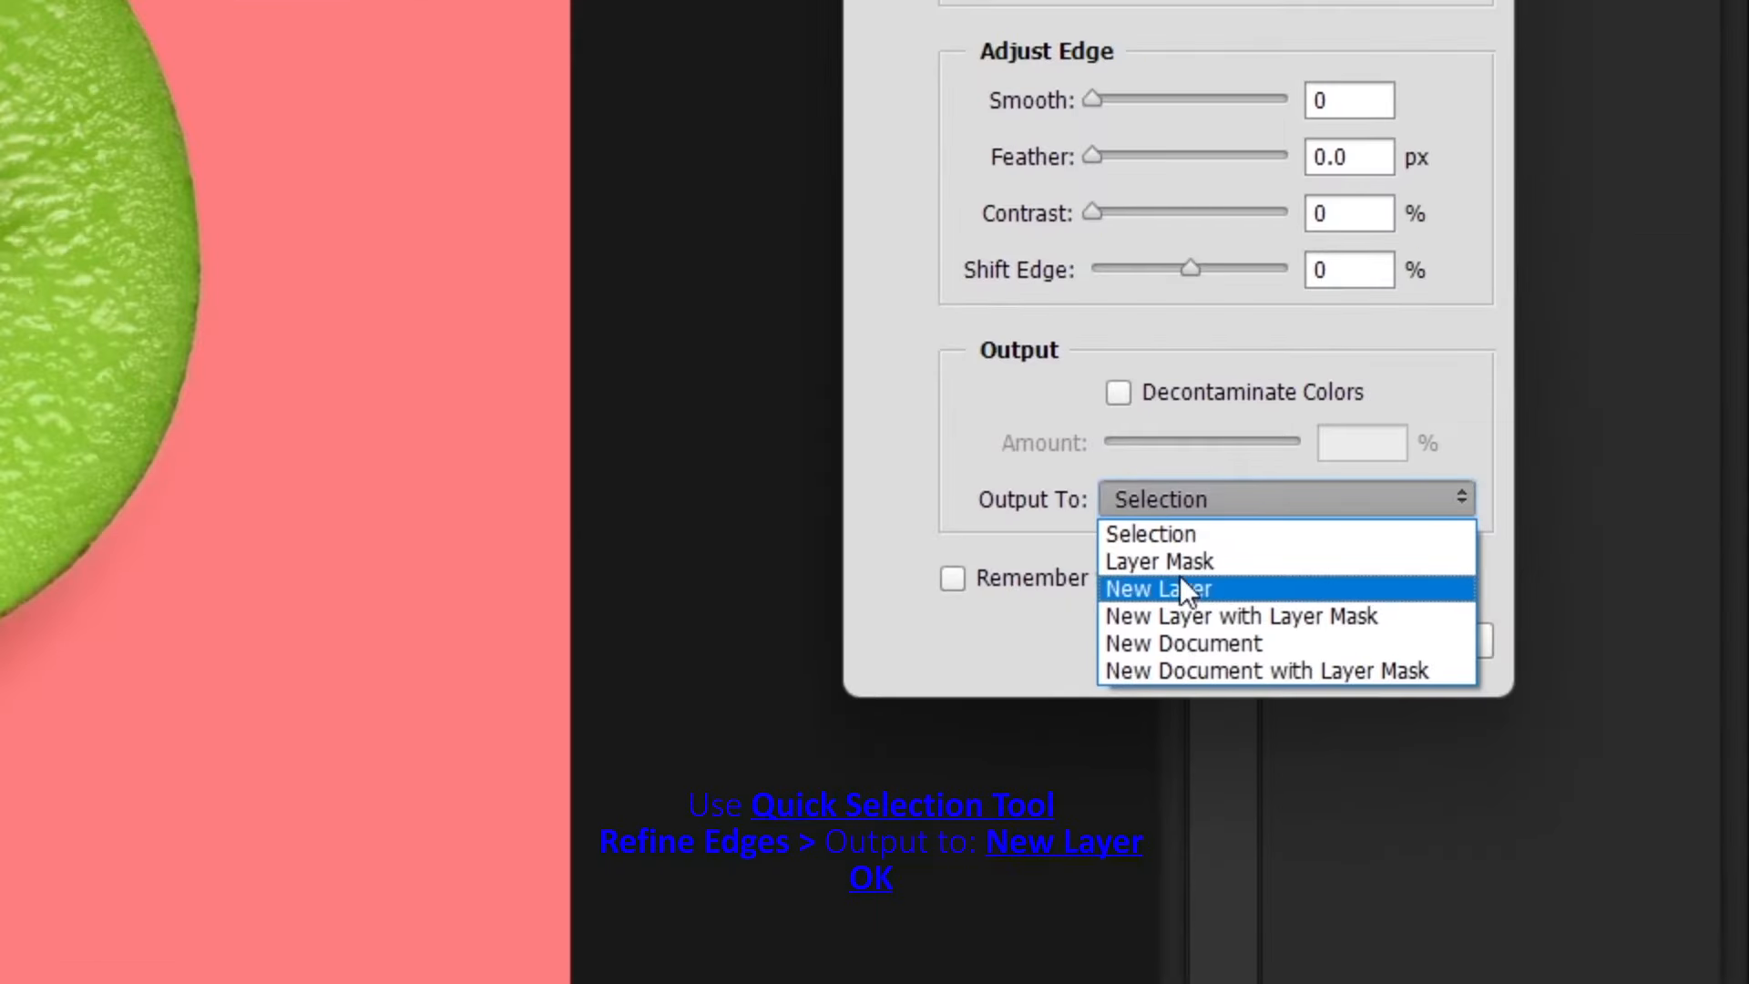
click(1179, 584)
click(1310, 636)
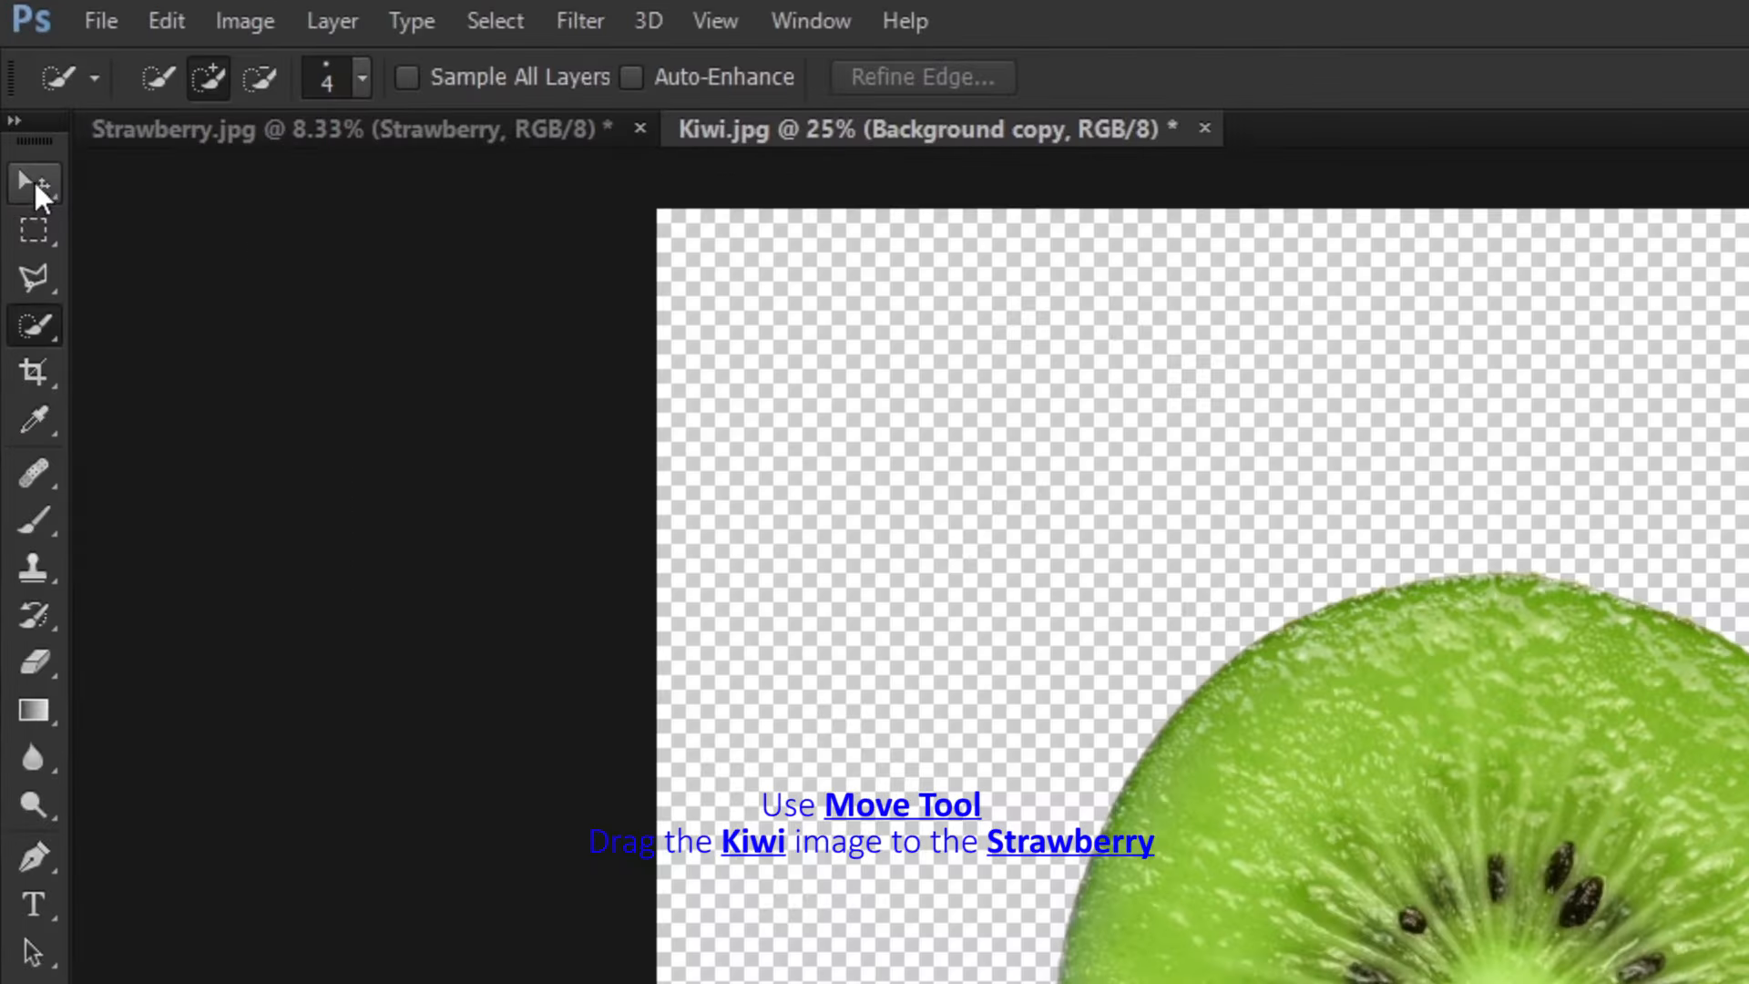
Move the cut-out kiwi into the Strawberry document and rename its layer Kiwi.
click(17, 93)
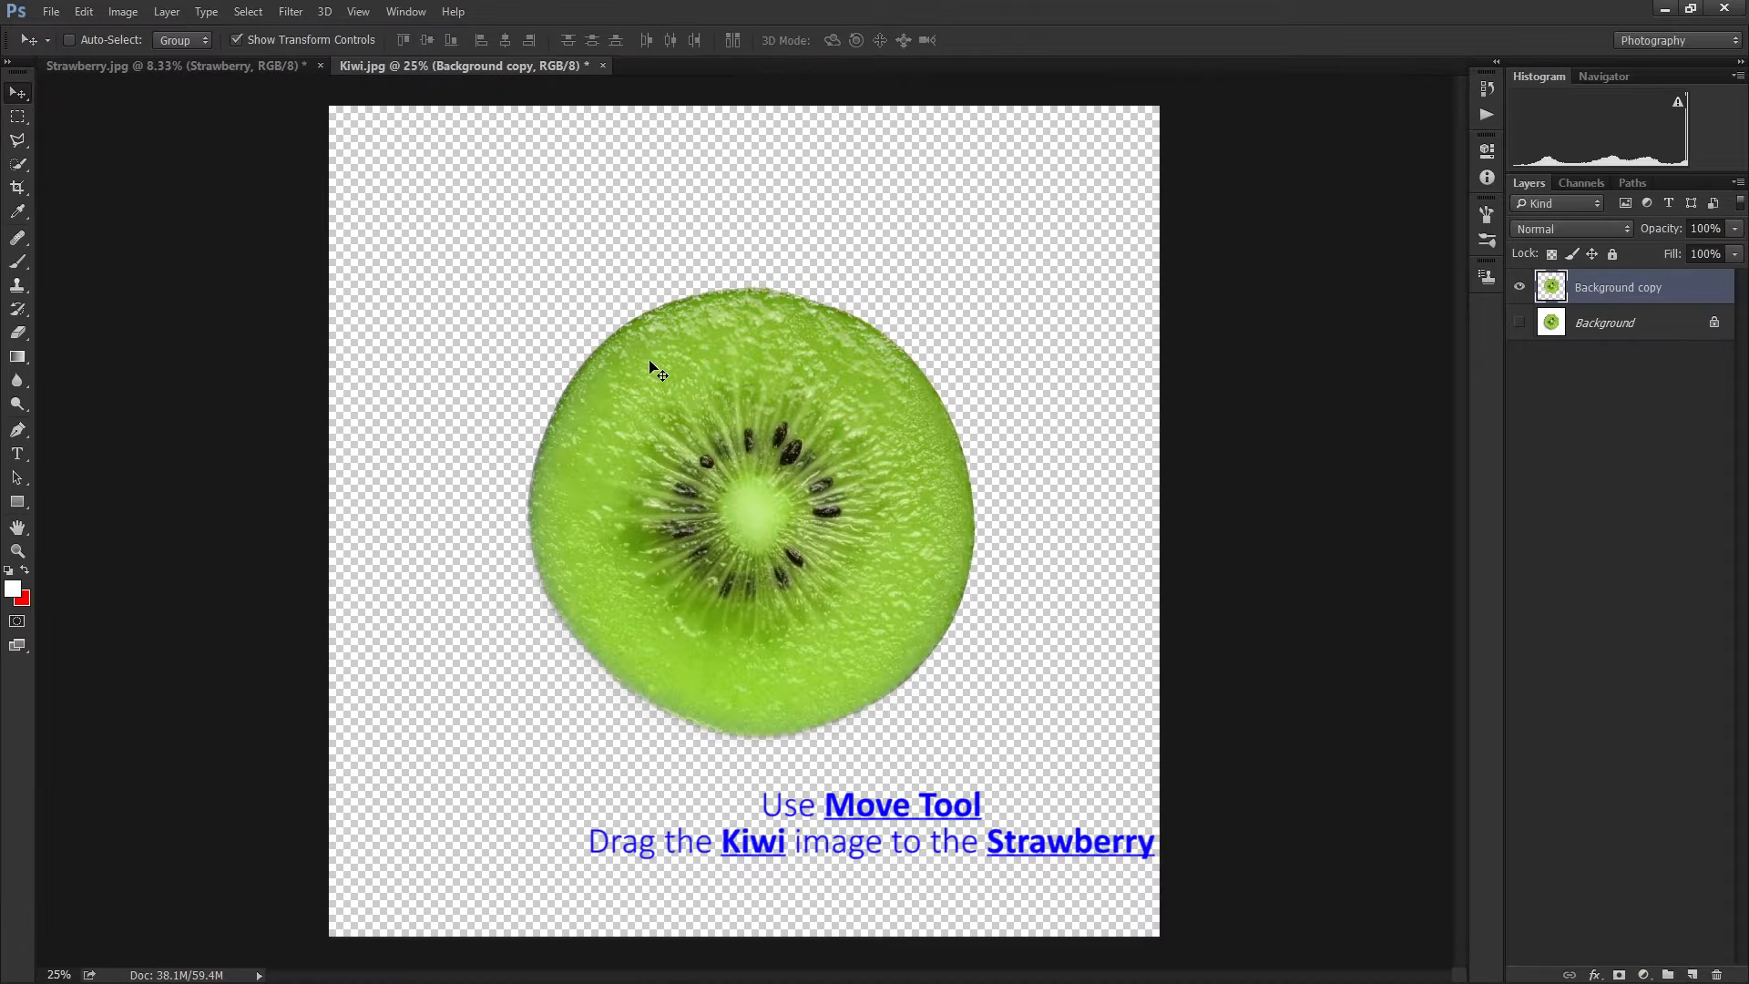
drag(652, 368, 533, 492)
double_click(1589, 432)
text(Kiwi)
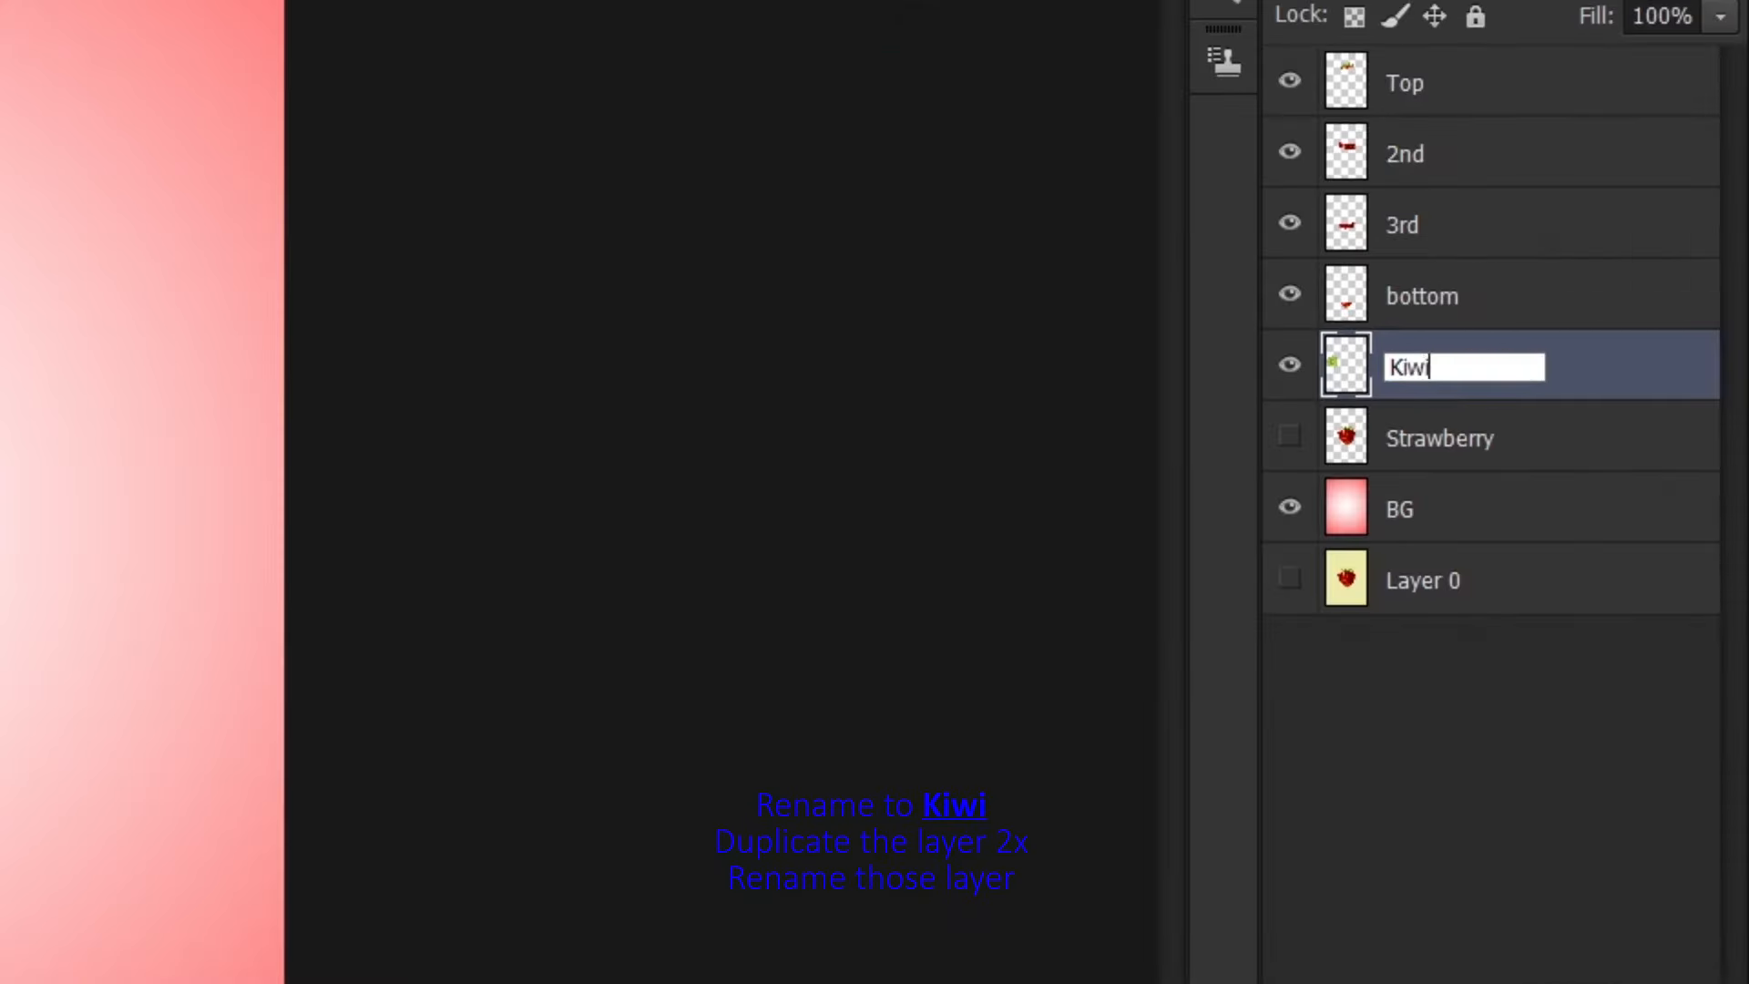
key(Return)
Duplicate the Kiwi layer twice.
drag(1430, 379, 1595, 983)
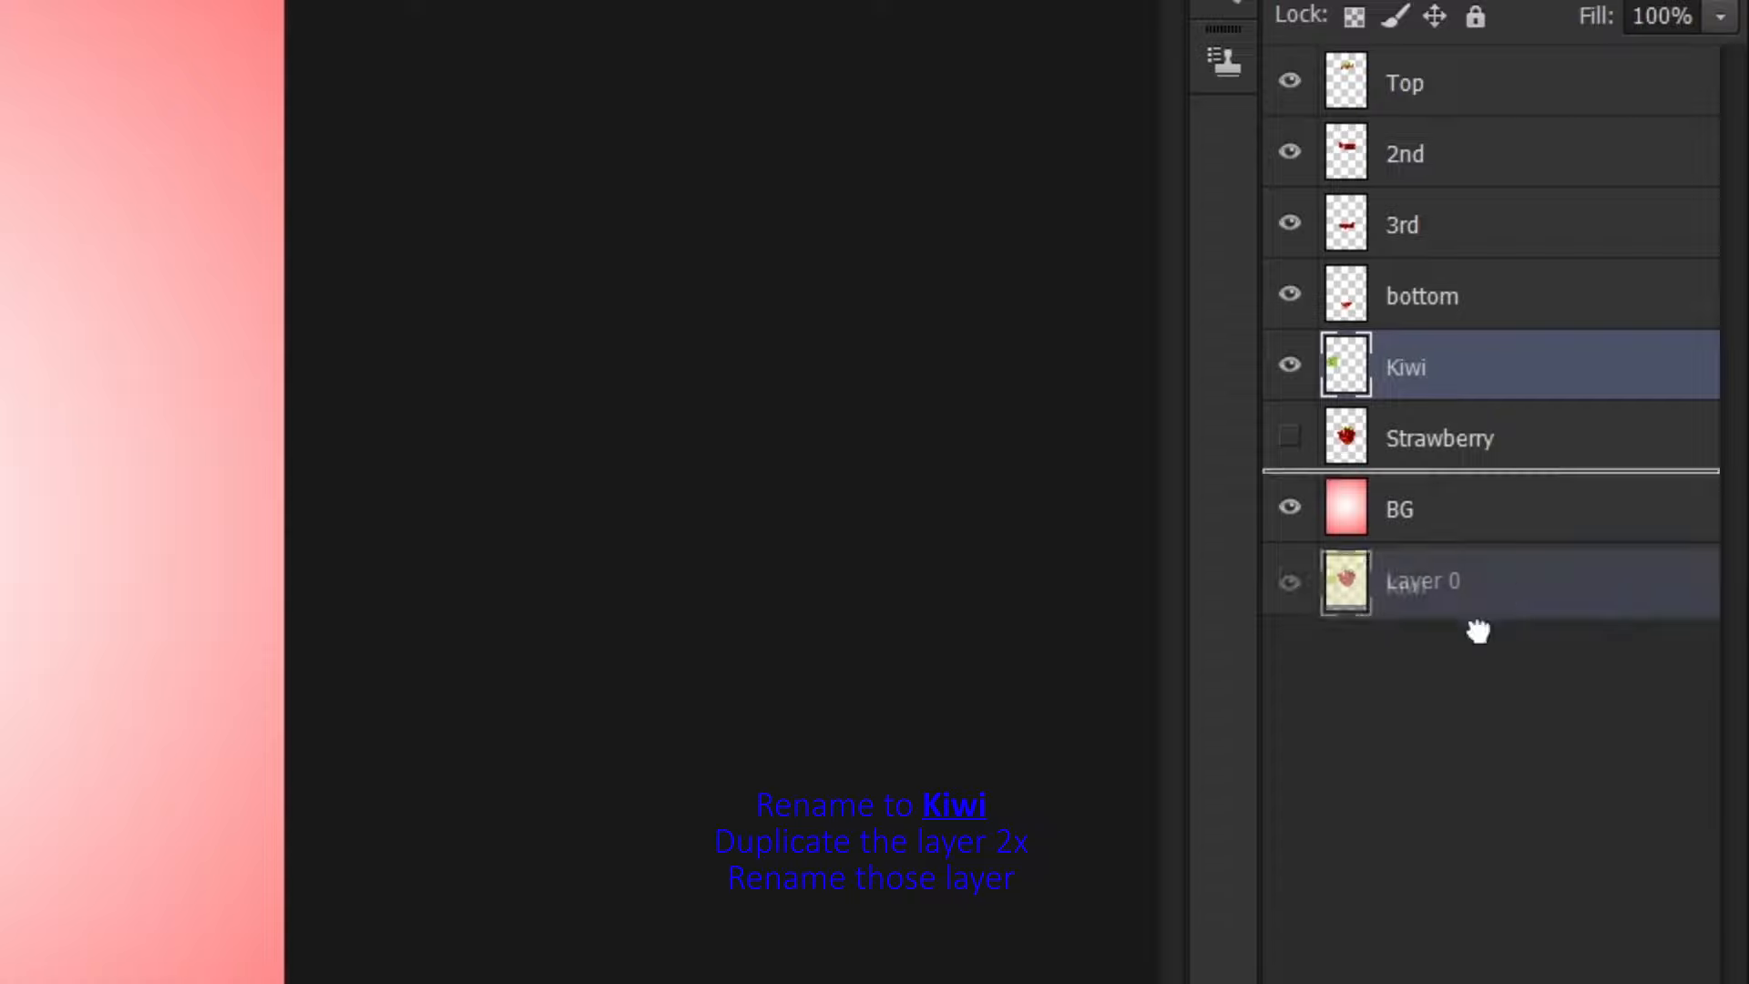
drag(1594, 878, 1635, 962)
drag(1454, 598, 1636, 965)
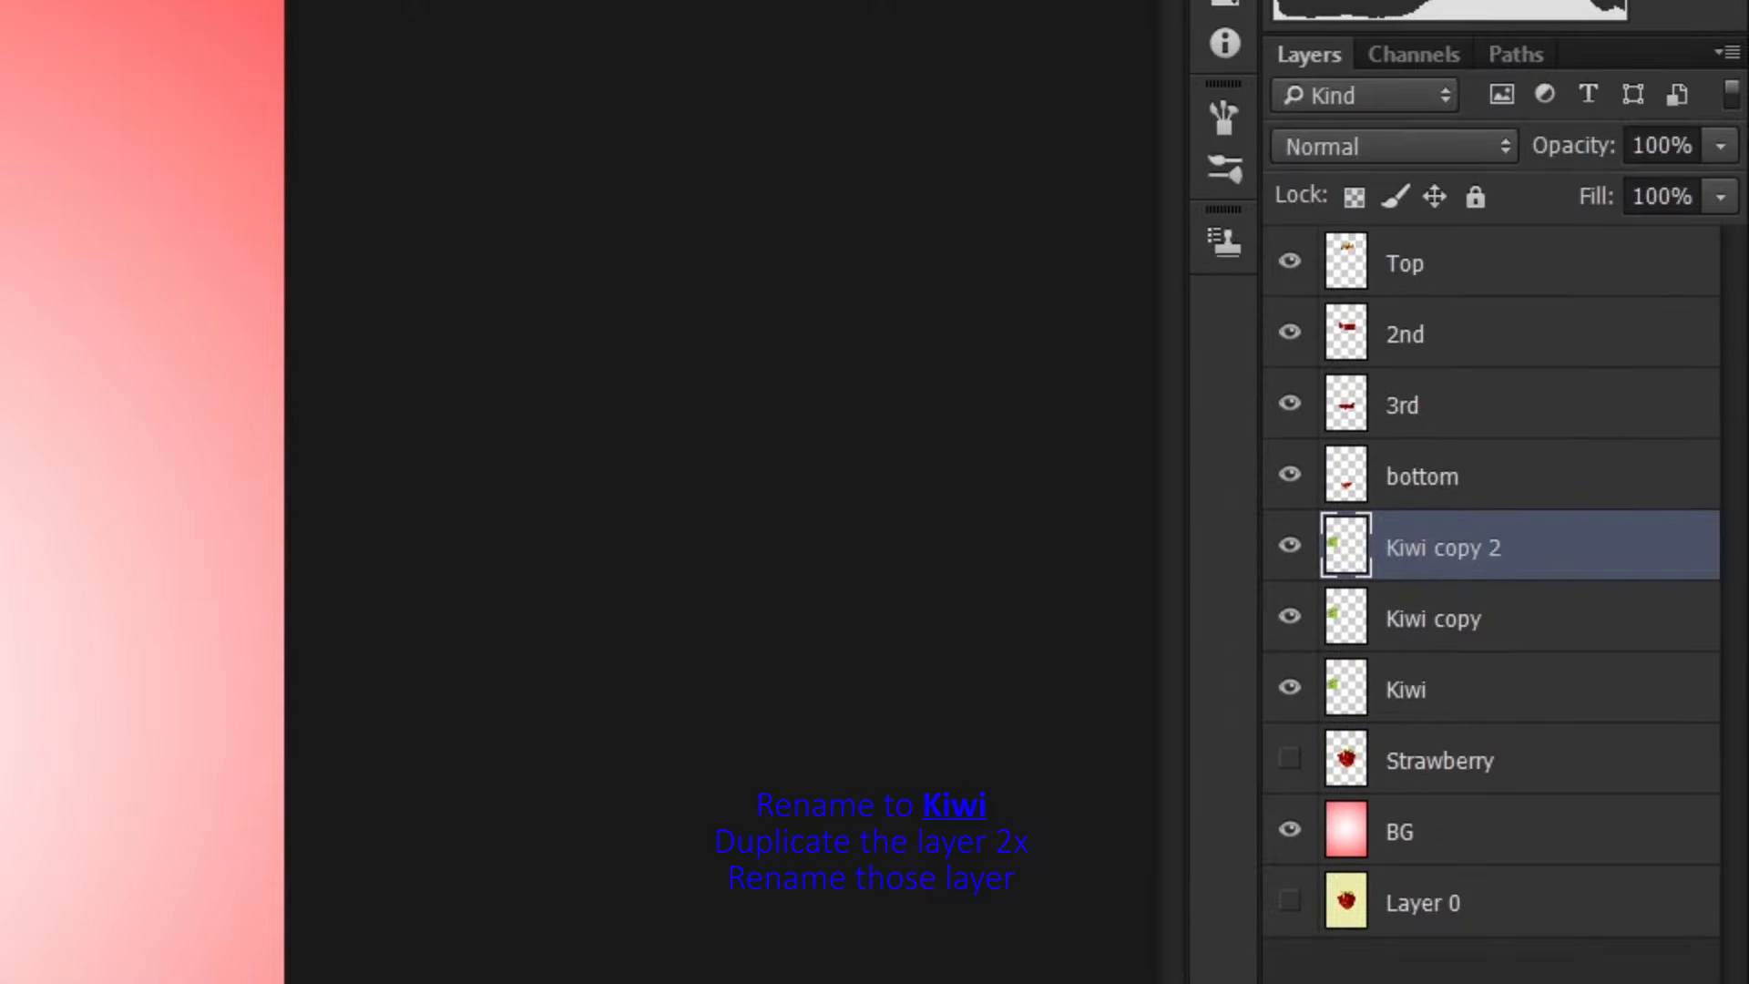
Rename the first kiwi copy as Kiwi 001 and the second copy as Kiwi 002.
click(1429, 632)
double_click(1428, 623)
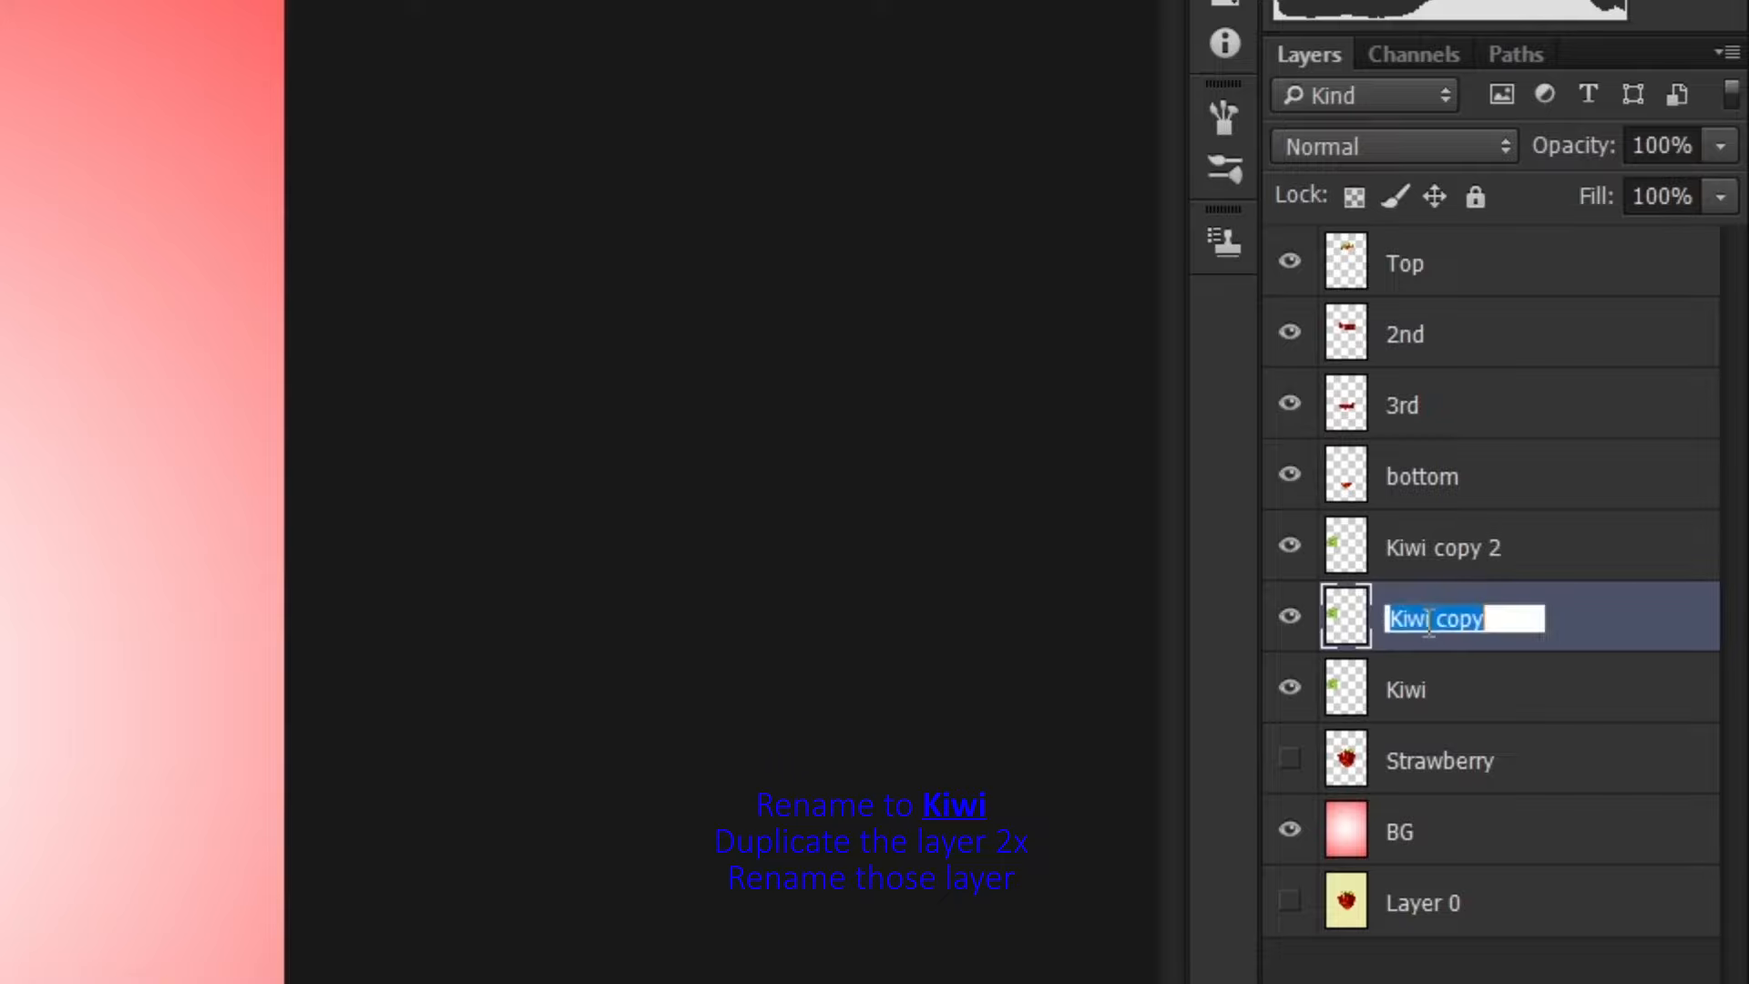
key(BackSpace)
key(BackSpace)
key(BackSpace)
key(BackSpace)
key(BackSpace)
double_click(1463, 545)
drag(1513, 547, 1453, 548)
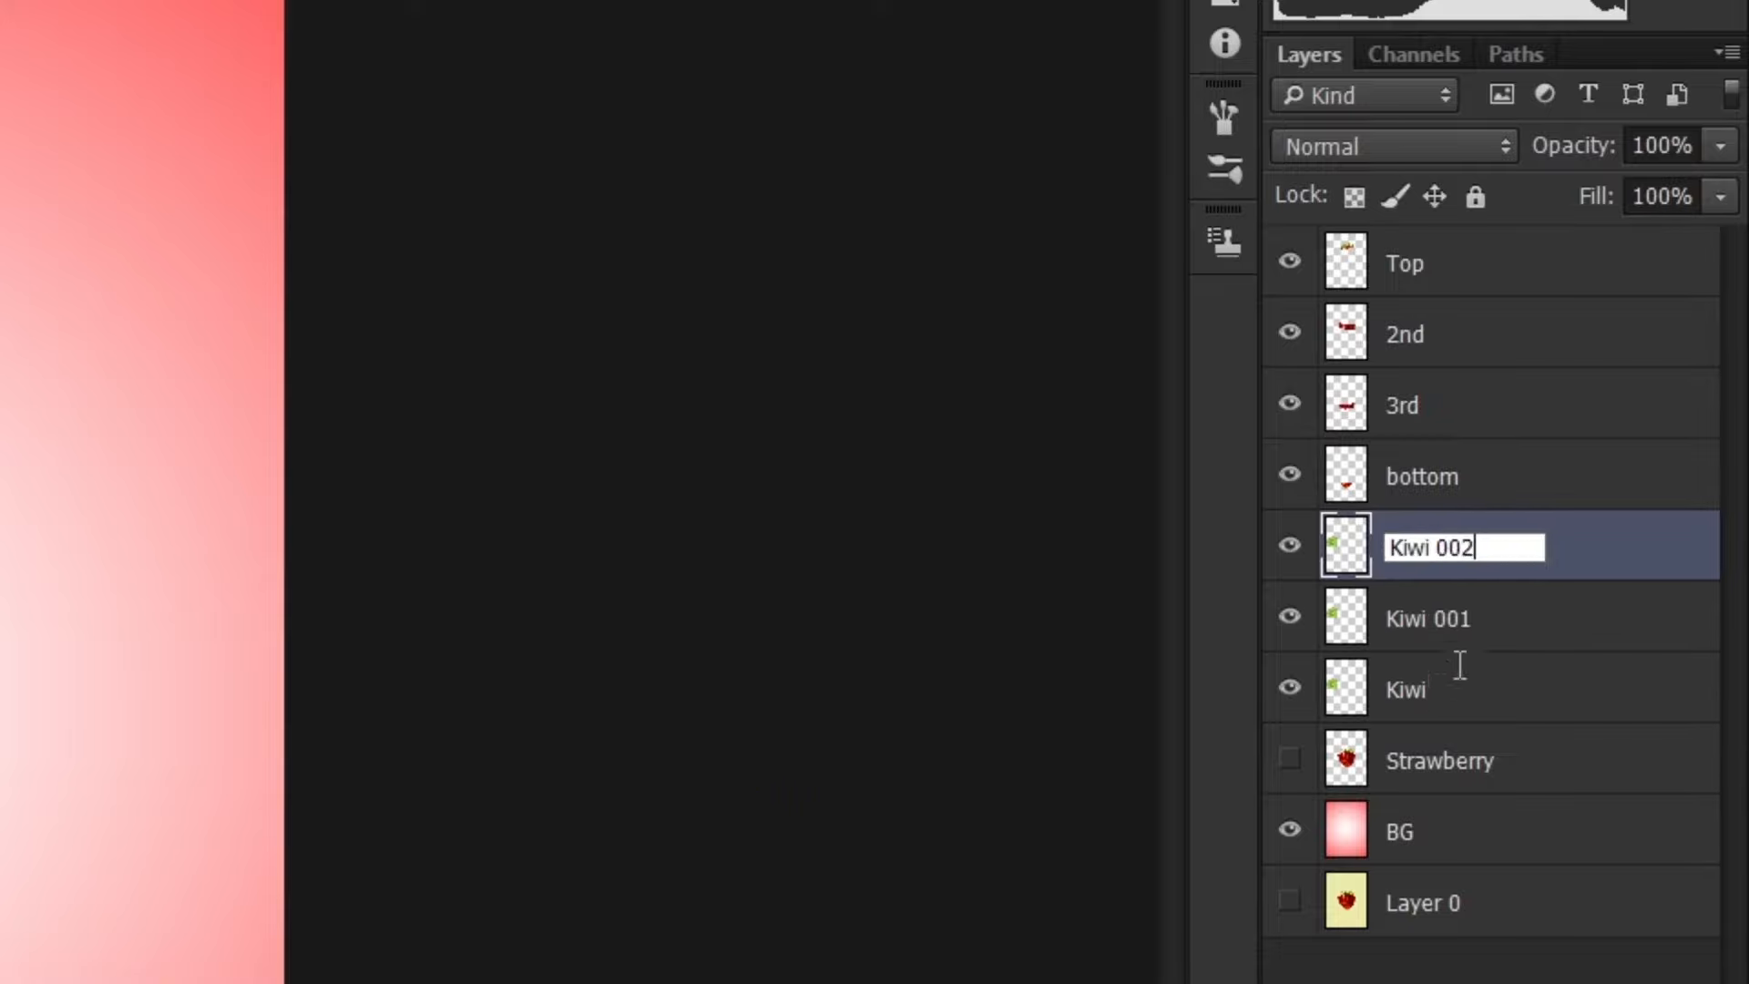
Spread the overlapping kiwi slices apart on the canvas, and stack layer Kiwi 002 below 2nd and Kiwi 001 below 3rd.
click(1458, 681)
drag(588, 455, 610, 735)
click(1490, 618)
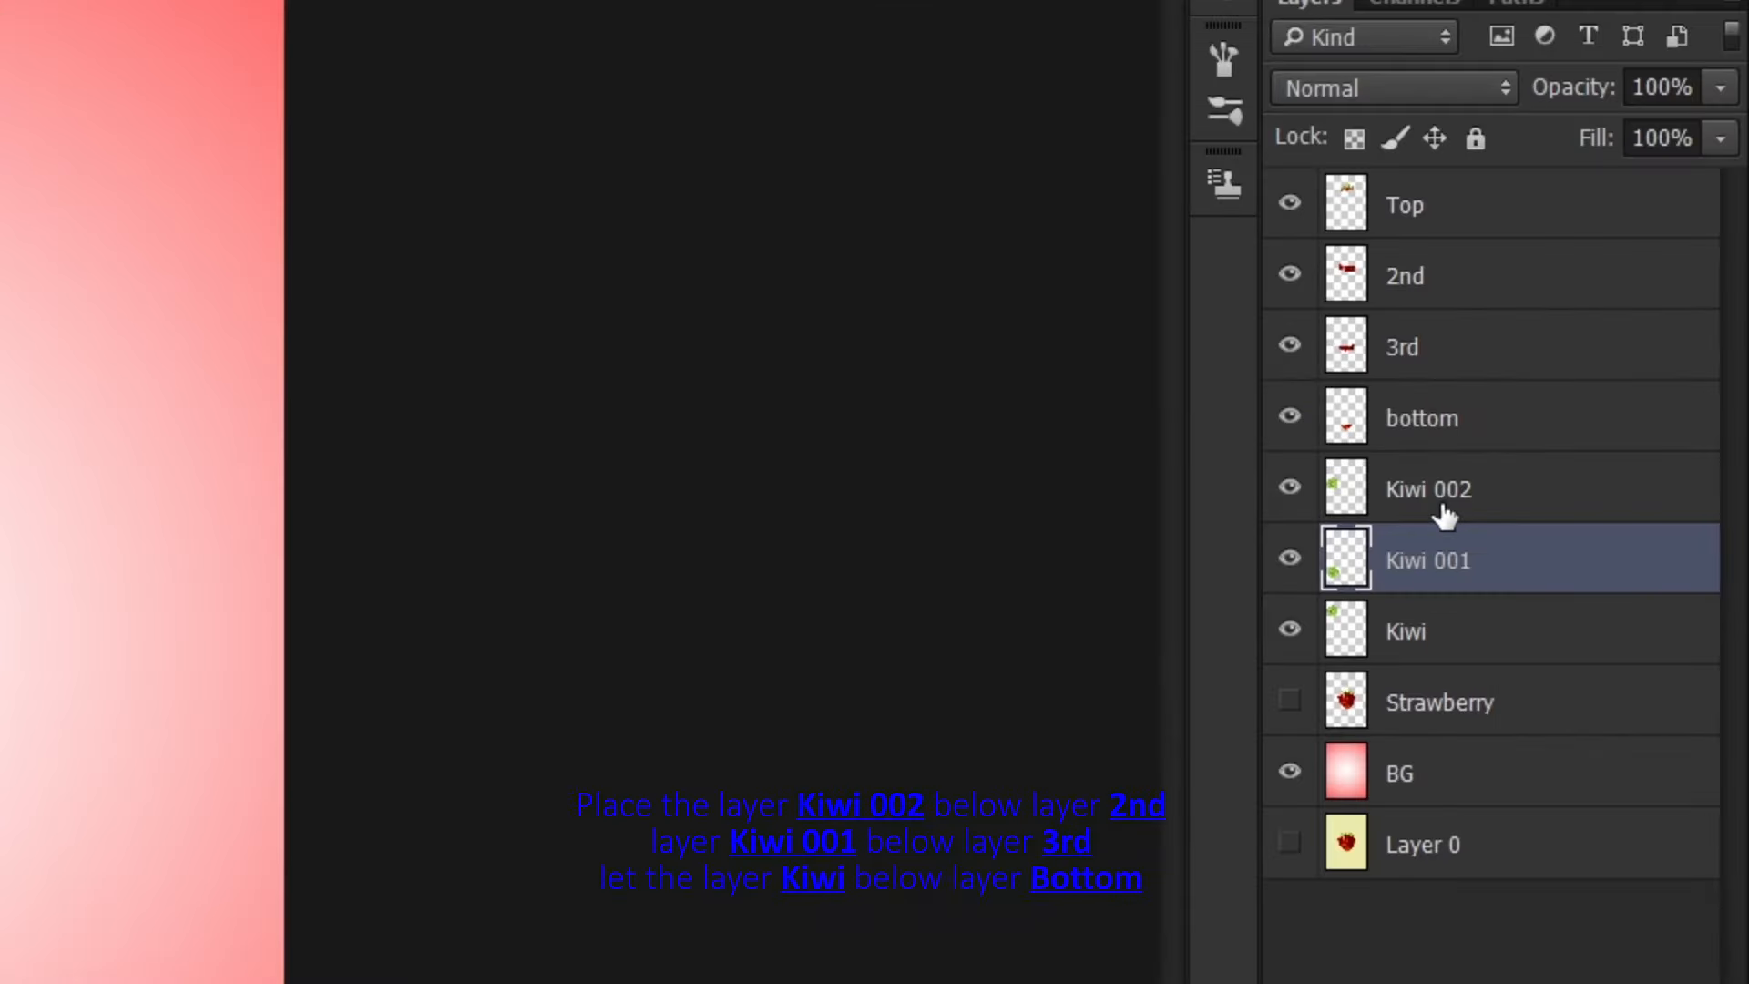
drag(1447, 516, 1432, 347)
drag(1476, 574, 1465, 463)
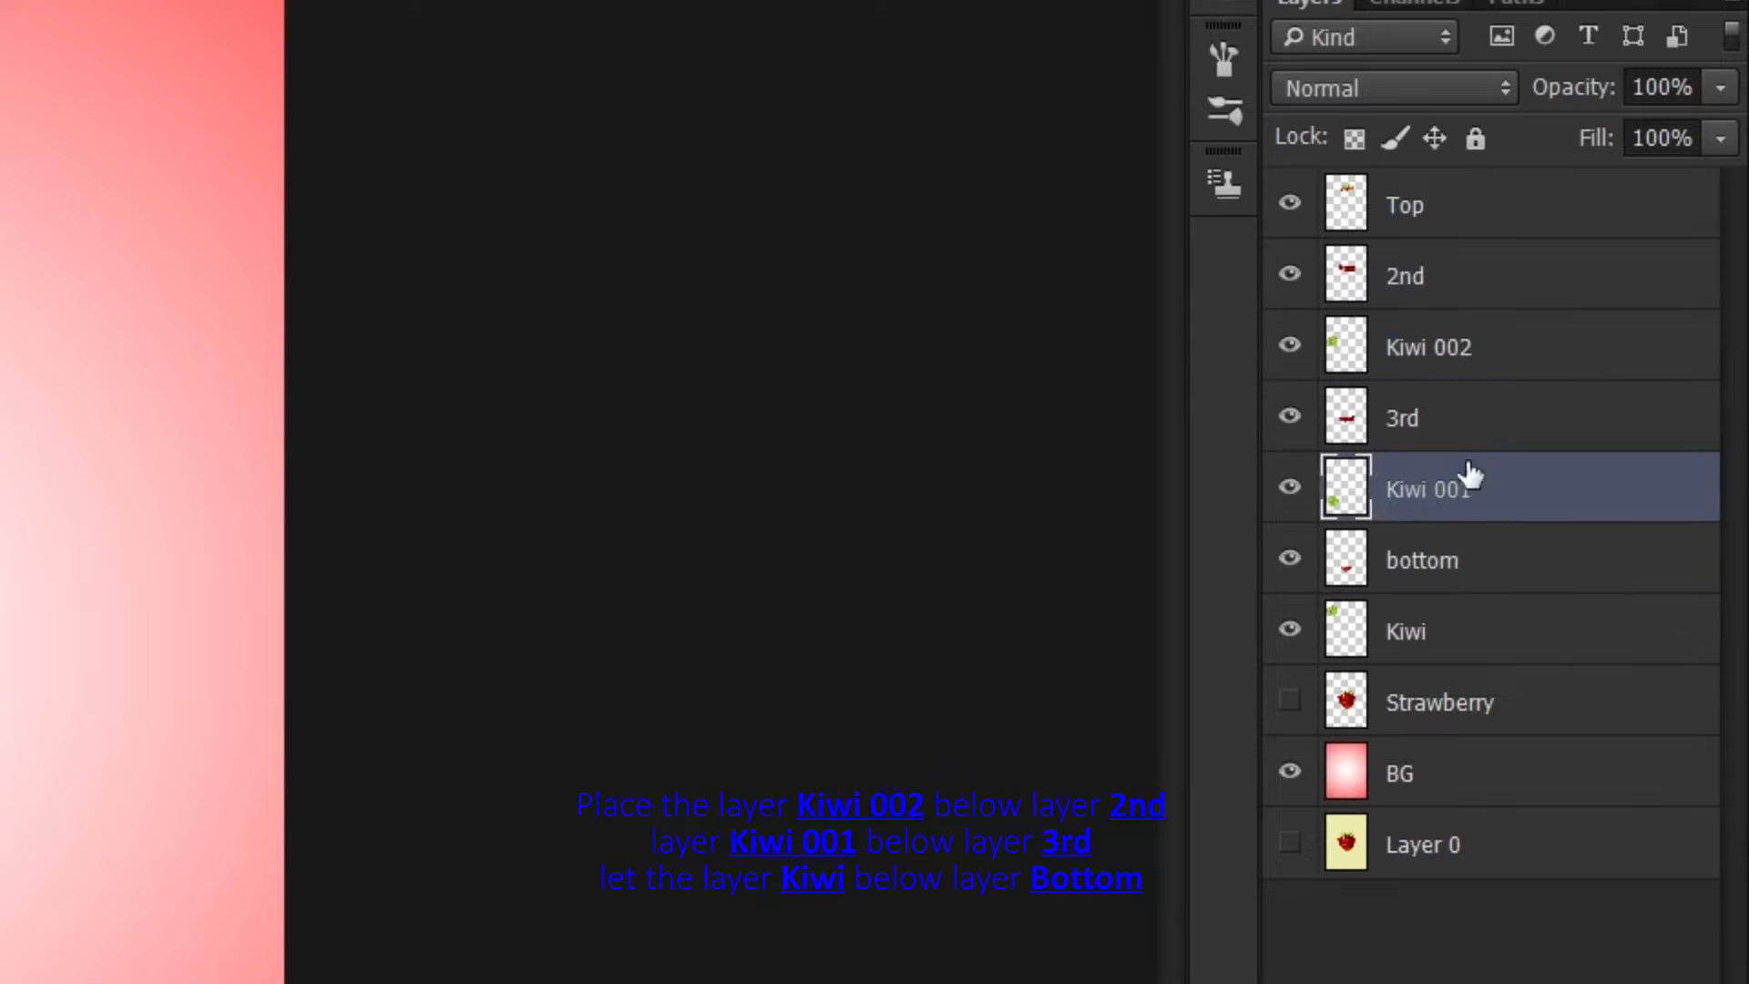
Flatten the Kiwi layer's slice to about 29% height and place it over the strawberry's bottom section.
click(1436, 635)
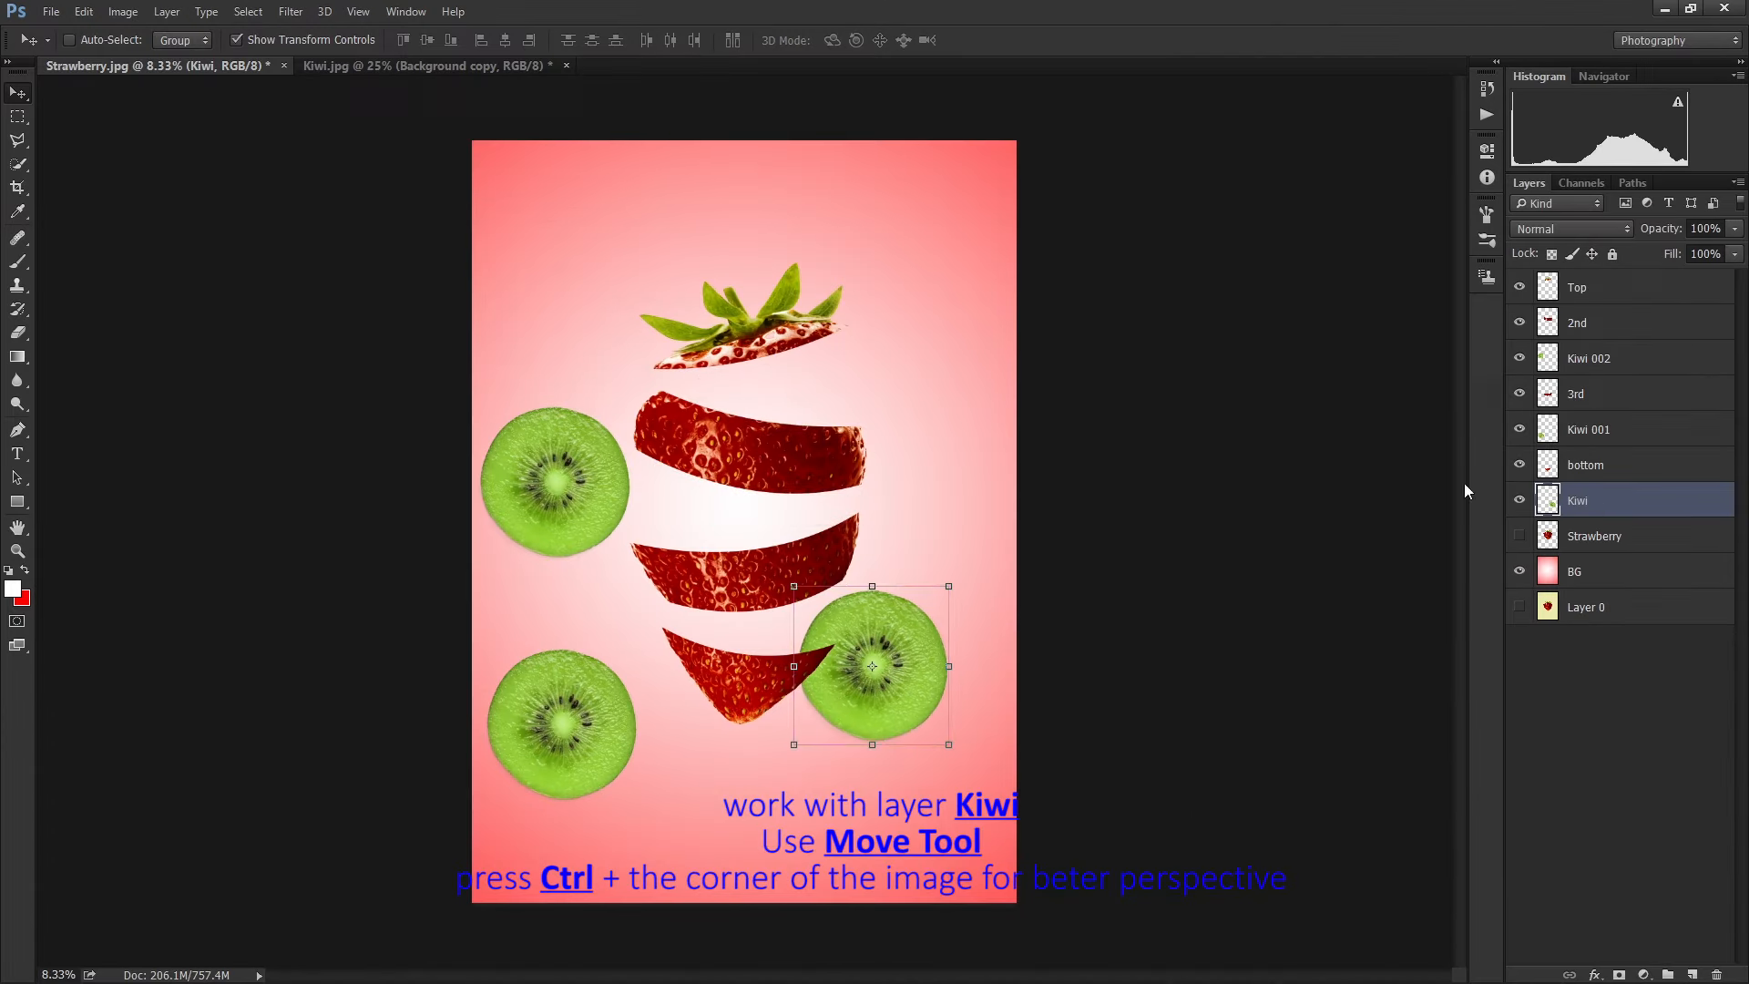
key(ctrl+plus)
drag(1456, 443, 1456, 519)
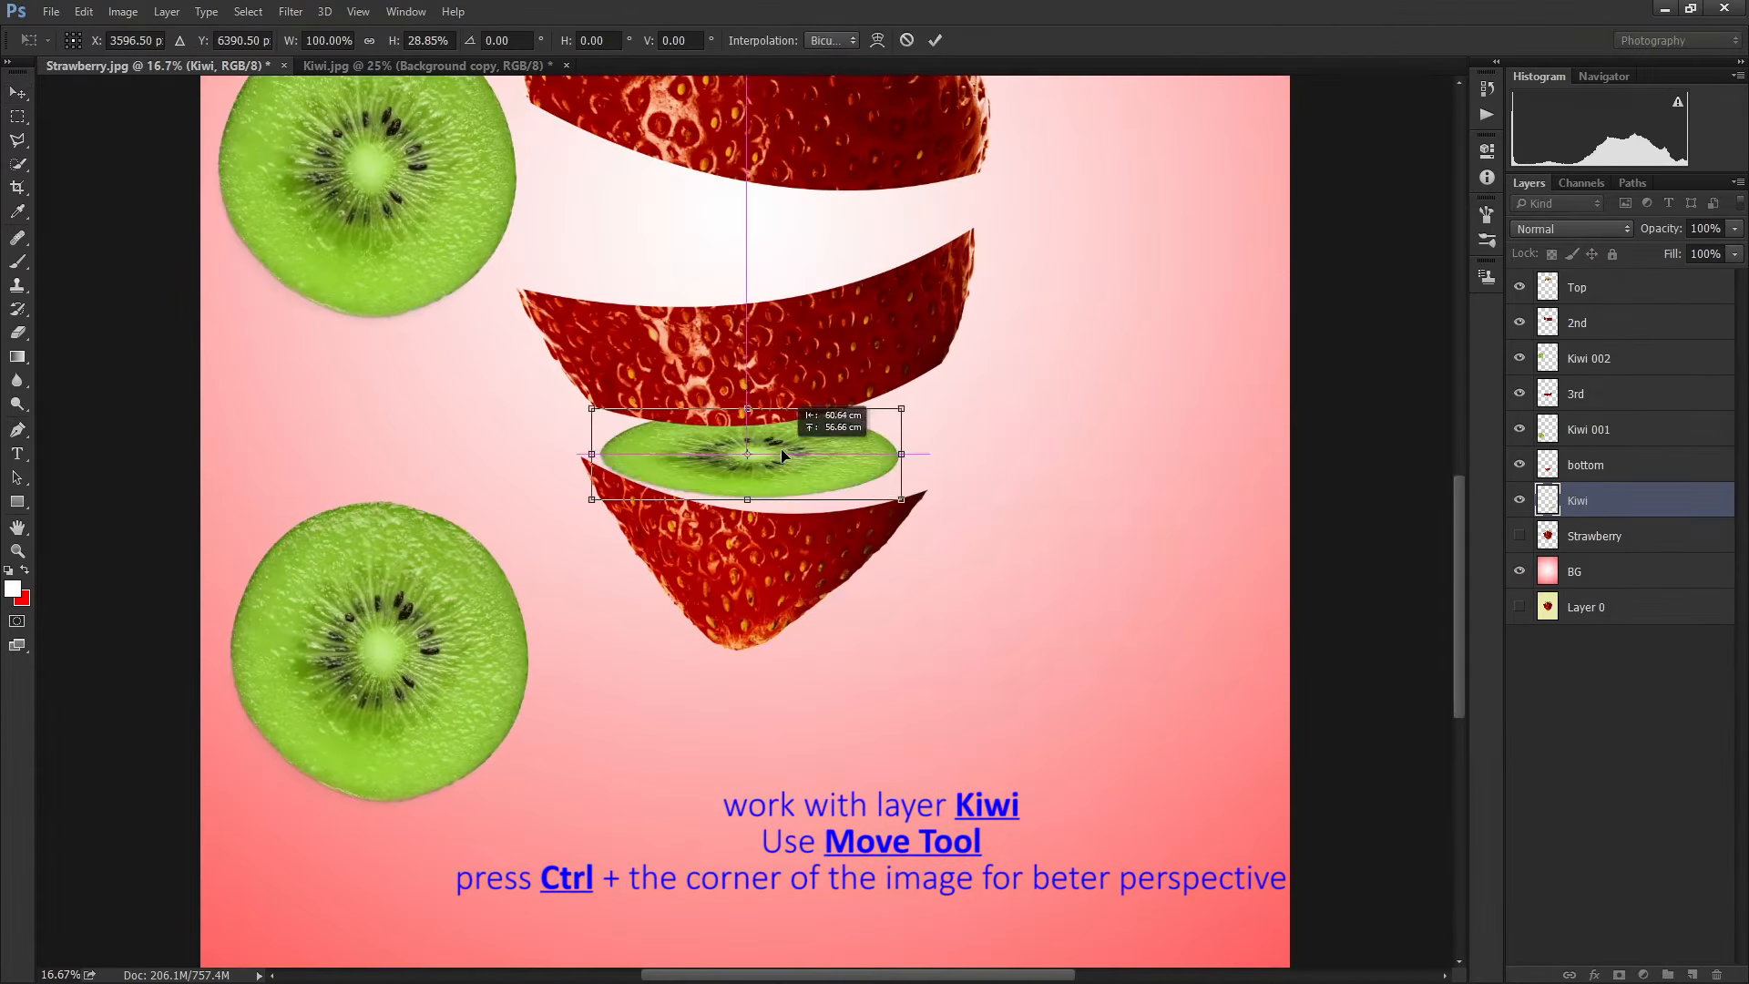
drag(820, 402, 918, 422)
Stretch and distort the Kiwi slice's corners and edges in perspective to fit the cut face of the bottom section.
key(ctrl+plus)
drag(885, 489, 886, 504)
drag(764, 381, 760, 415)
drag(572, 445, 576, 439)
drag(749, 506, 748, 511)
drag(1021, 434, 1045, 425)
drag(492, 390, 483, 380)
drag(748, 515, 748, 520)
drag(1012, 541, 1006, 534)
drag(746, 515, 747, 519)
drag(484, 501, 499, 488)
drag(483, 381, 469, 373)
drag(1044, 425, 1053, 420)
drag(753, 513, 753, 518)
drag(1006, 542, 1004, 543)
drag(752, 521, 751, 521)
key(Return)
Transform the Kiwi slice again, fine-tuning its right corners and lower edge against the rim of the bottom section.
key(ctrl+t)
drag(1022, 392, 1032, 386)
drag(1022, 531, 1019, 525)
drag(751, 533, 753, 530)
drag(1020, 526, 1027, 523)
key(Return)
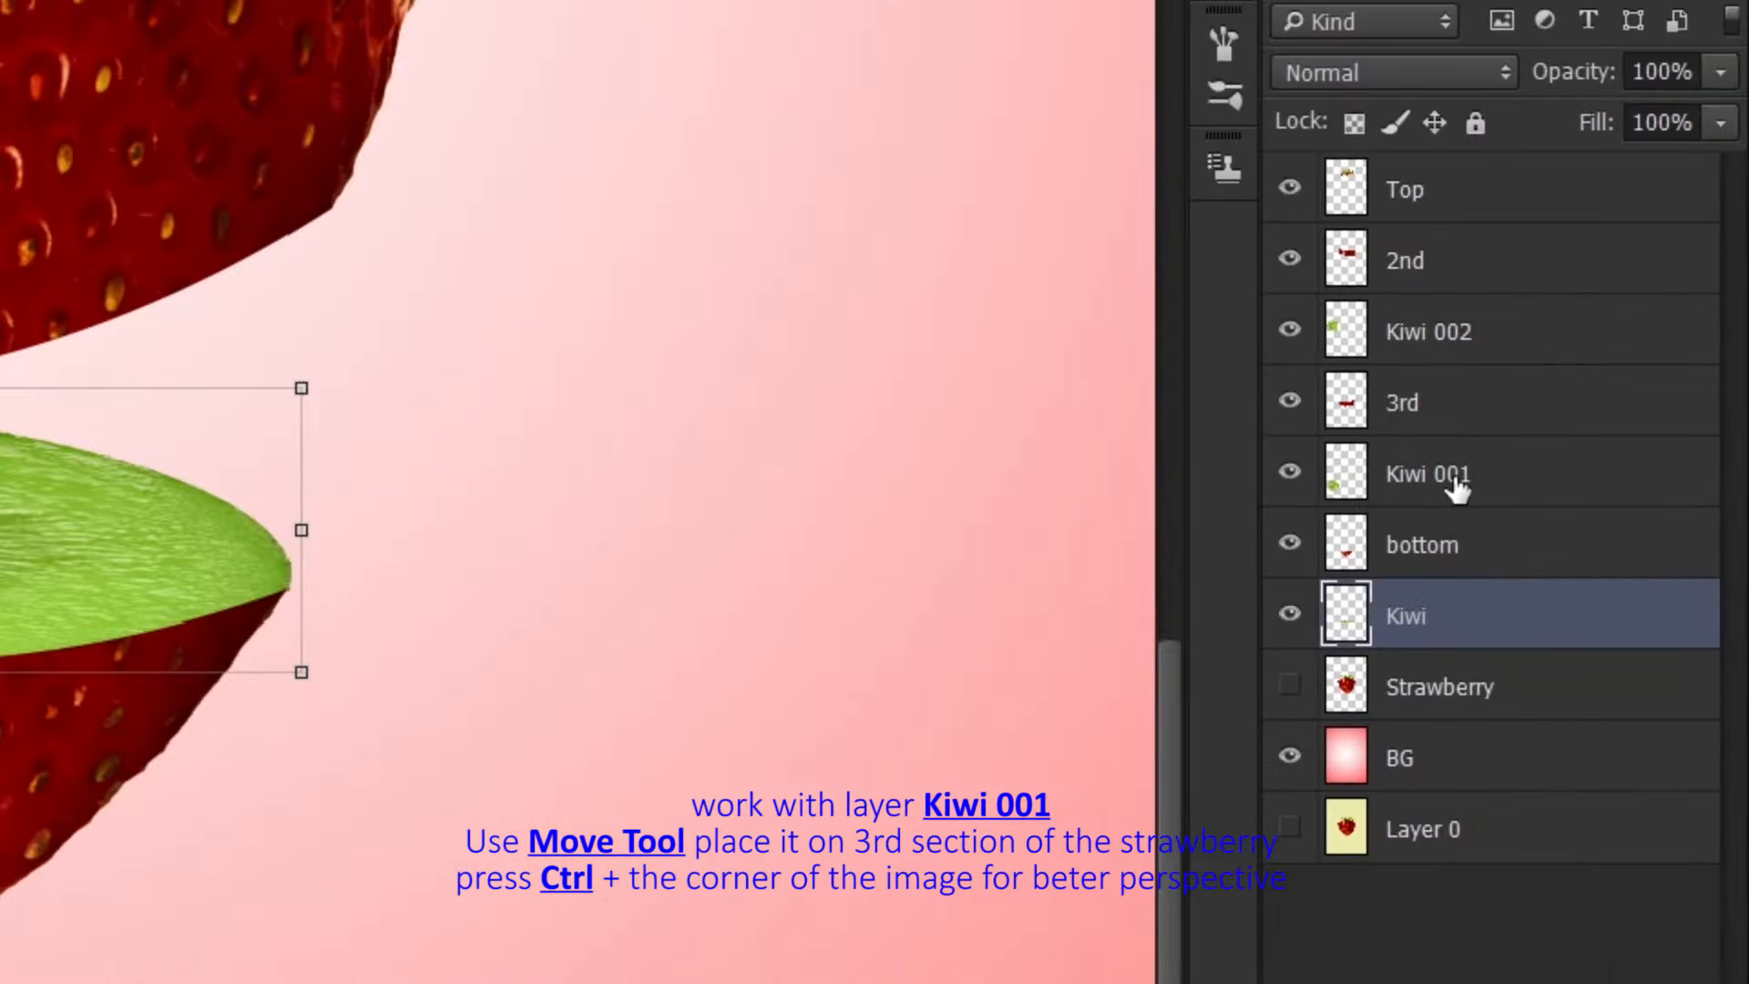
Move the Kiwi 001 slice over the 3rd strawberry section.
click(1456, 489)
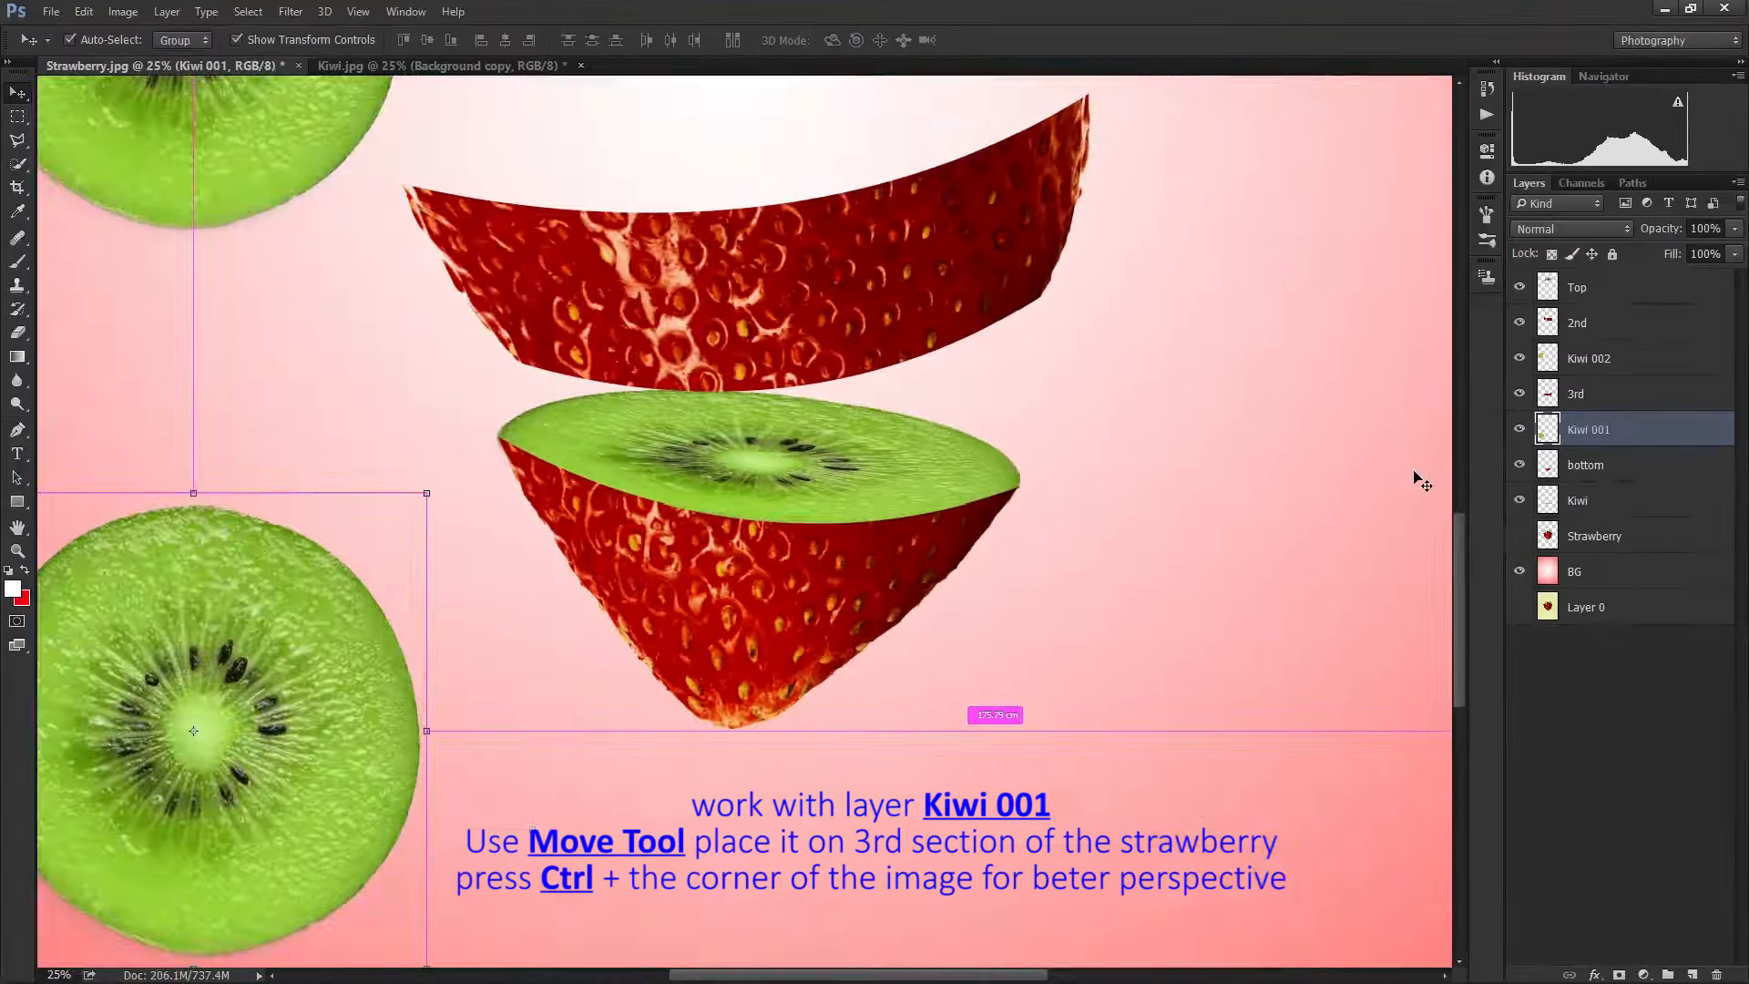
key(ctrl+minus)
scroll(1099, 539, up, 2)
drag(379, 812, 747, 437)
Scale Kiwi 001 to about 158% width and 40% height, tilt it about 6° counterclockwise, and skew it onto the 3rd section's cut face.
key(ctrl+plus)
scroll(1436, 520, up, 2)
drag(746, 283, 747, 538)
drag(729, 638, 596, 490)
drag(844, 497, 1078, 497)
drag(368, 375, 370, 403)
drag(1082, 471, 1097, 445)
drag(747, 596, 731, 577)
drag(1090, 336, 1105, 334)
drag(732, 577, 735, 582)
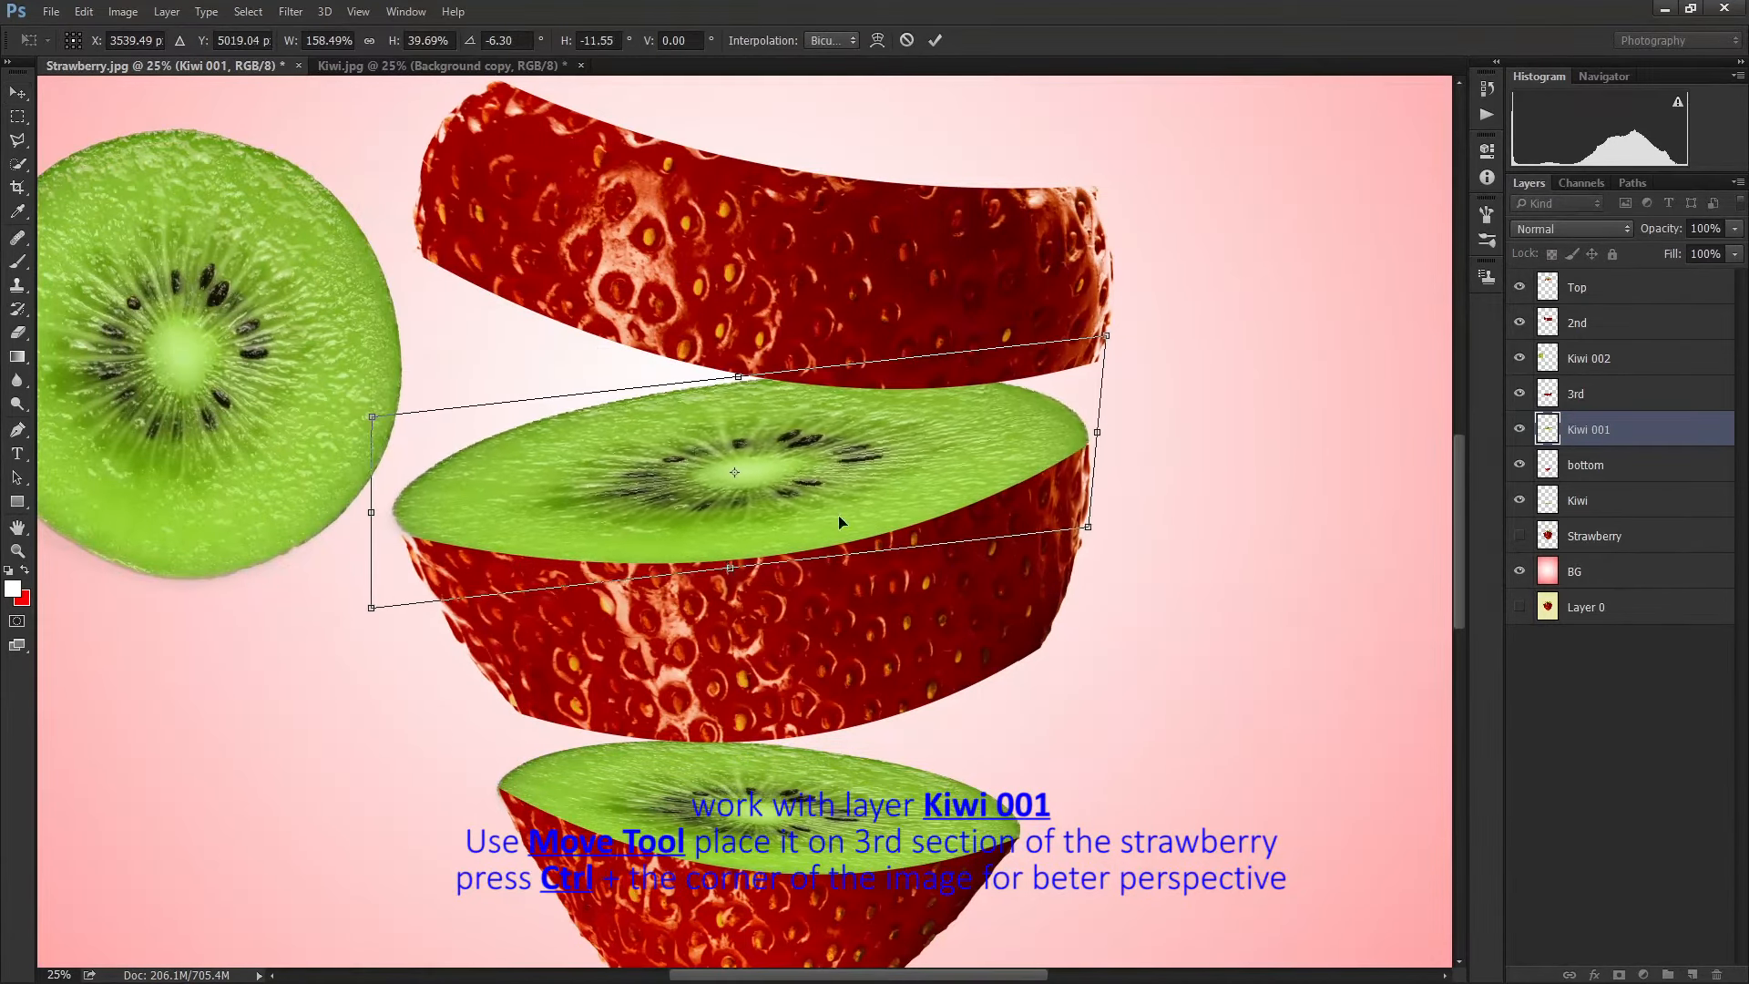
key(Return)
Move the Kiwi 002 slice over the 2nd strawberry section.
key(ctrl+minus)
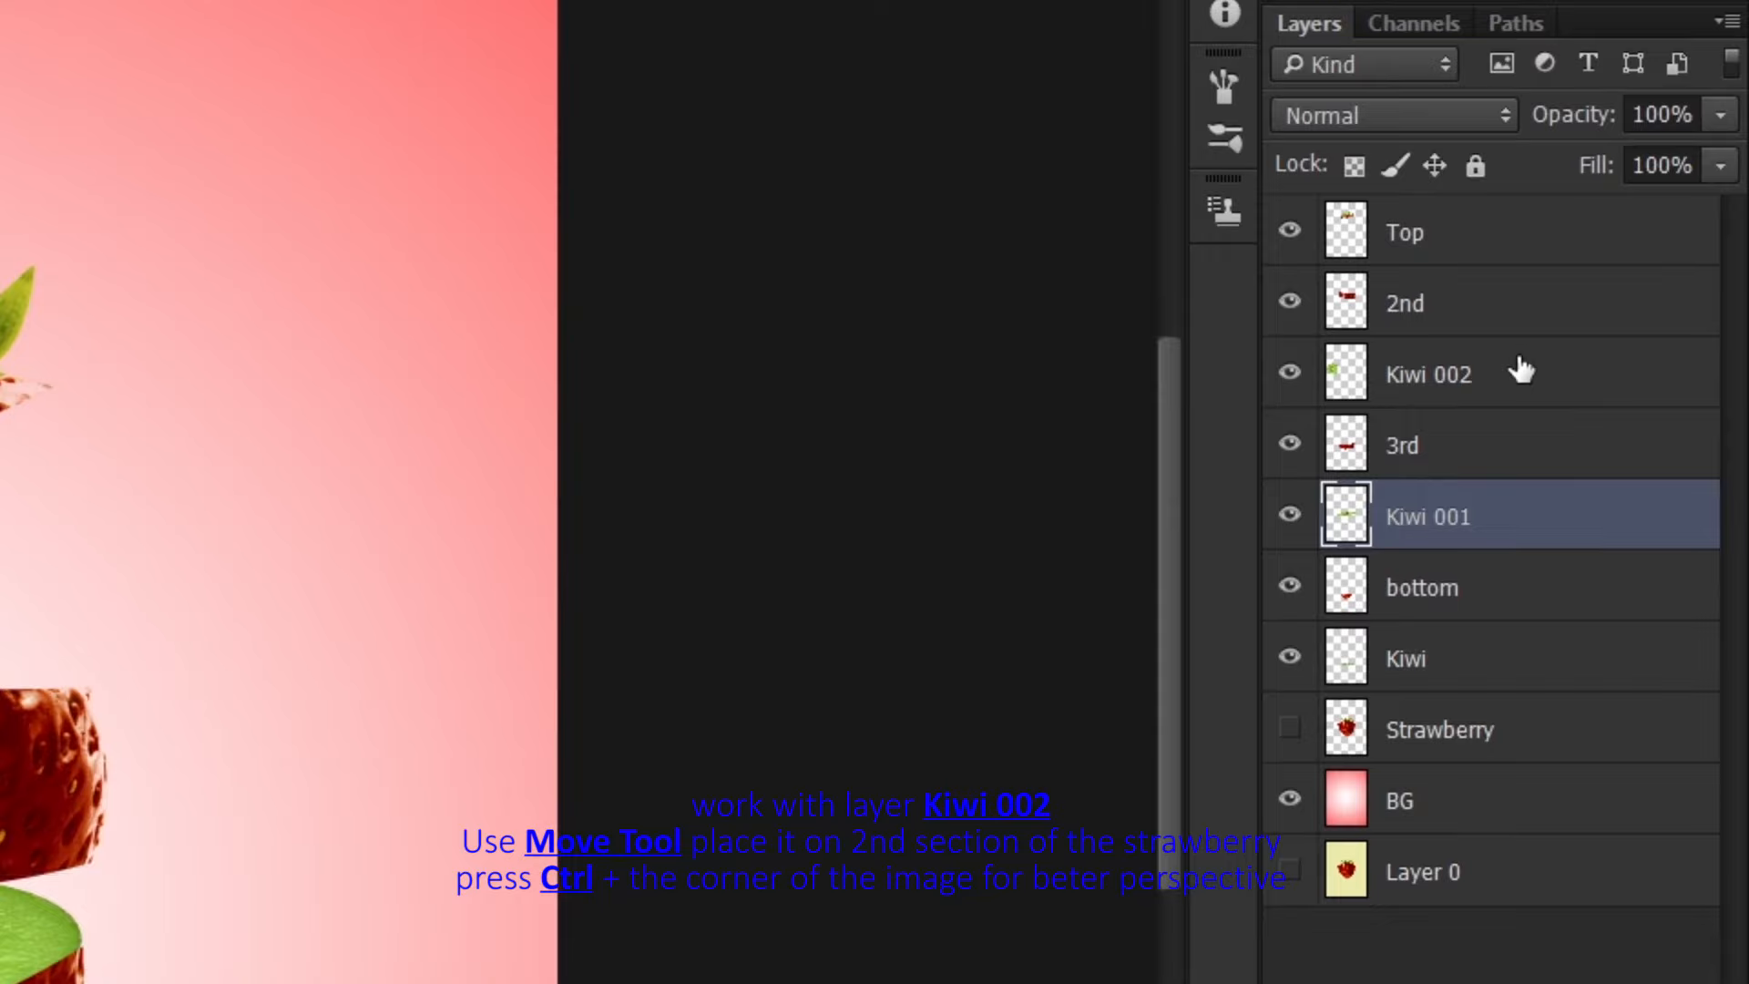
click(1519, 365)
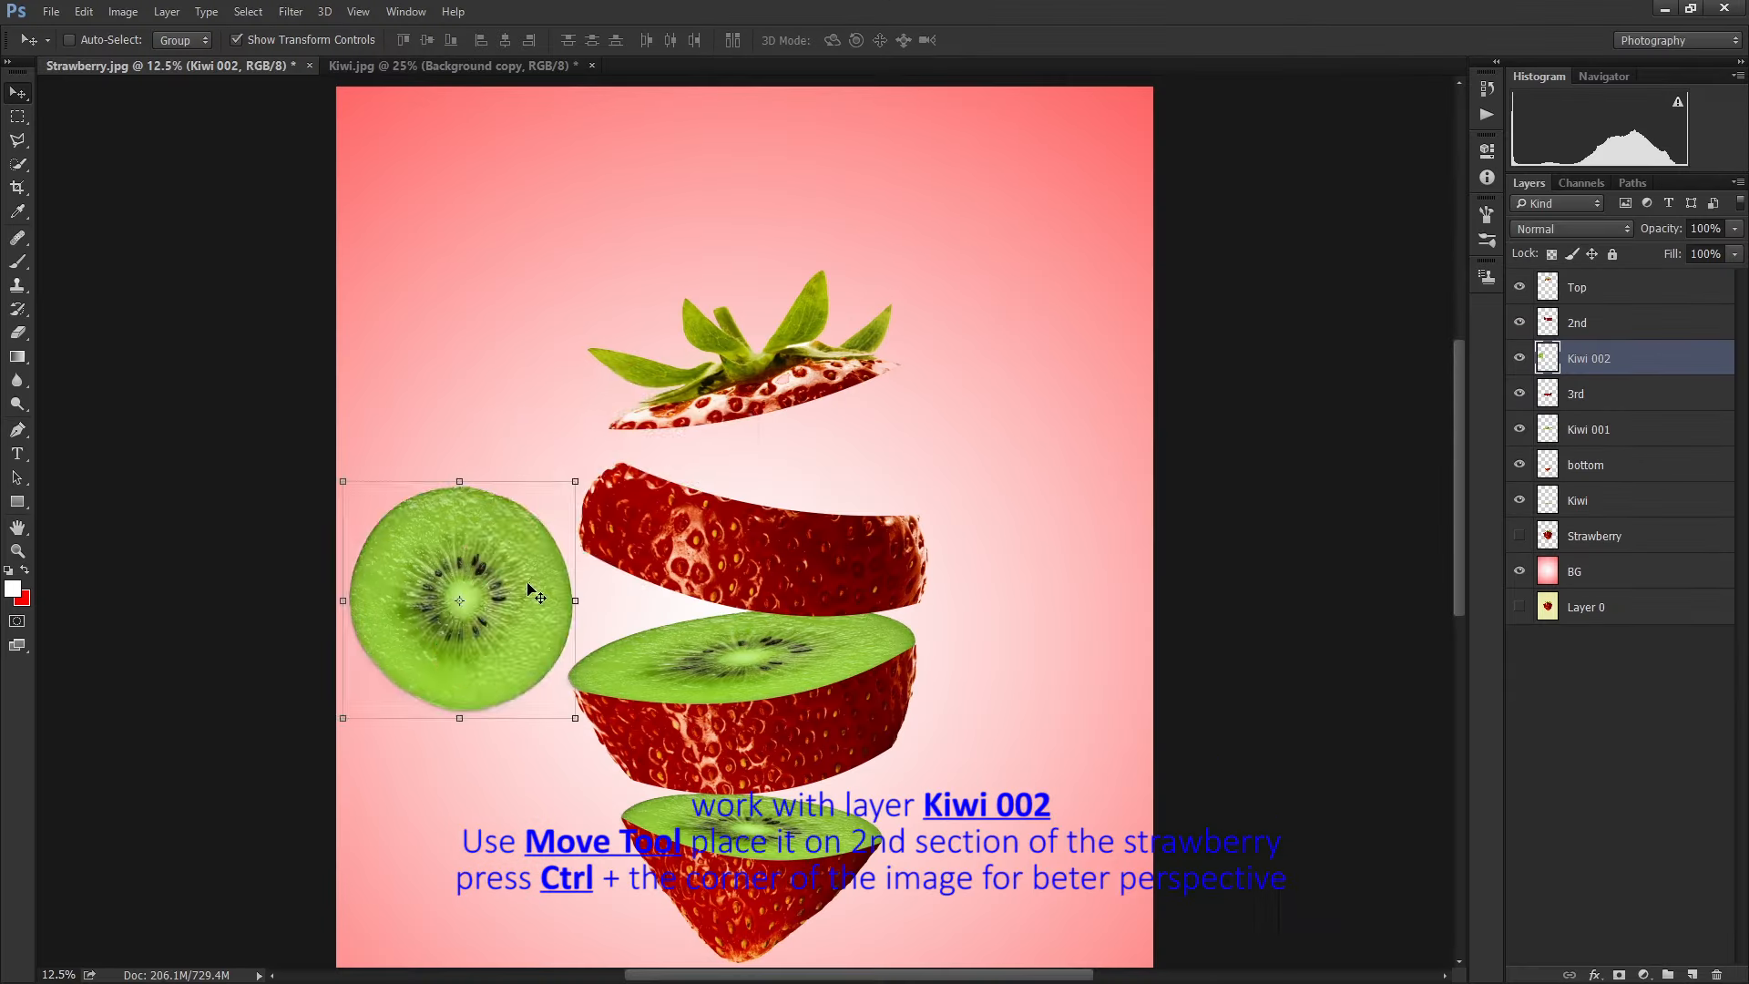
key(ctrl+plus)
key(ctrl+plus)
key(ctrl+plus)
drag(1459, 409, 1459, 379)
drag(942, 157, 919, 425)
Scale Kiwi 002 to about 132% width and 21% height, and tilt it clockwise to match the 2nd section's cut face.
drag(1035, 699, 948, 636)
drag(546, 542, 473, 542)
drag(1166, 359, 1219, 484)
key(ctrl+z)
drag(819, 725, 819, 606)
drag(1181, 619, 1146, 688)
drag(1031, 538, 1012, 648)
drag(461, 527, 416, 529)
drag(1138, 663, 1220, 672)
drag(799, 729, 811, 634)
drag(883, 571, 871, 603)
drag(799, 666, 804, 639)
drag(760, 578, 751, 587)
drag(395, 507, 396, 517)
drag(708, 570, 708, 580)
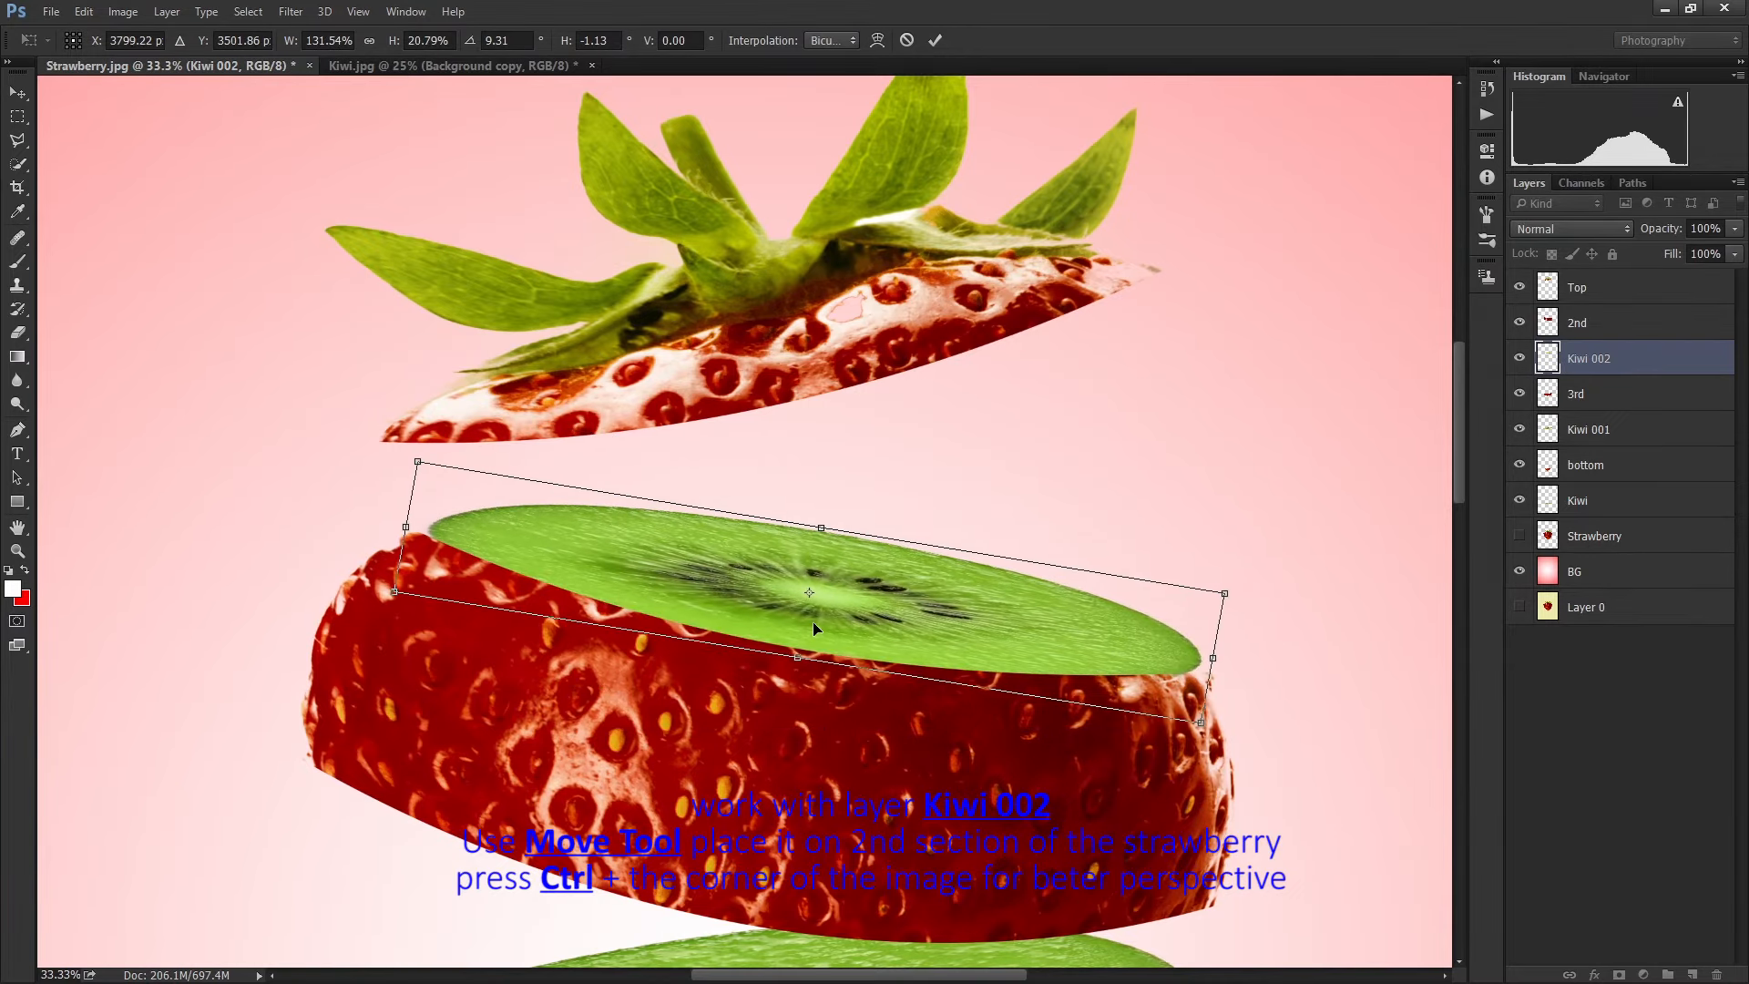
Fine-tune the corners and edges of Kiwi 002 so the slice follows the rim of the 2nd section.
drag(1226, 594, 1215, 604)
drag(1202, 723, 1219, 733)
drag(407, 527, 398, 527)
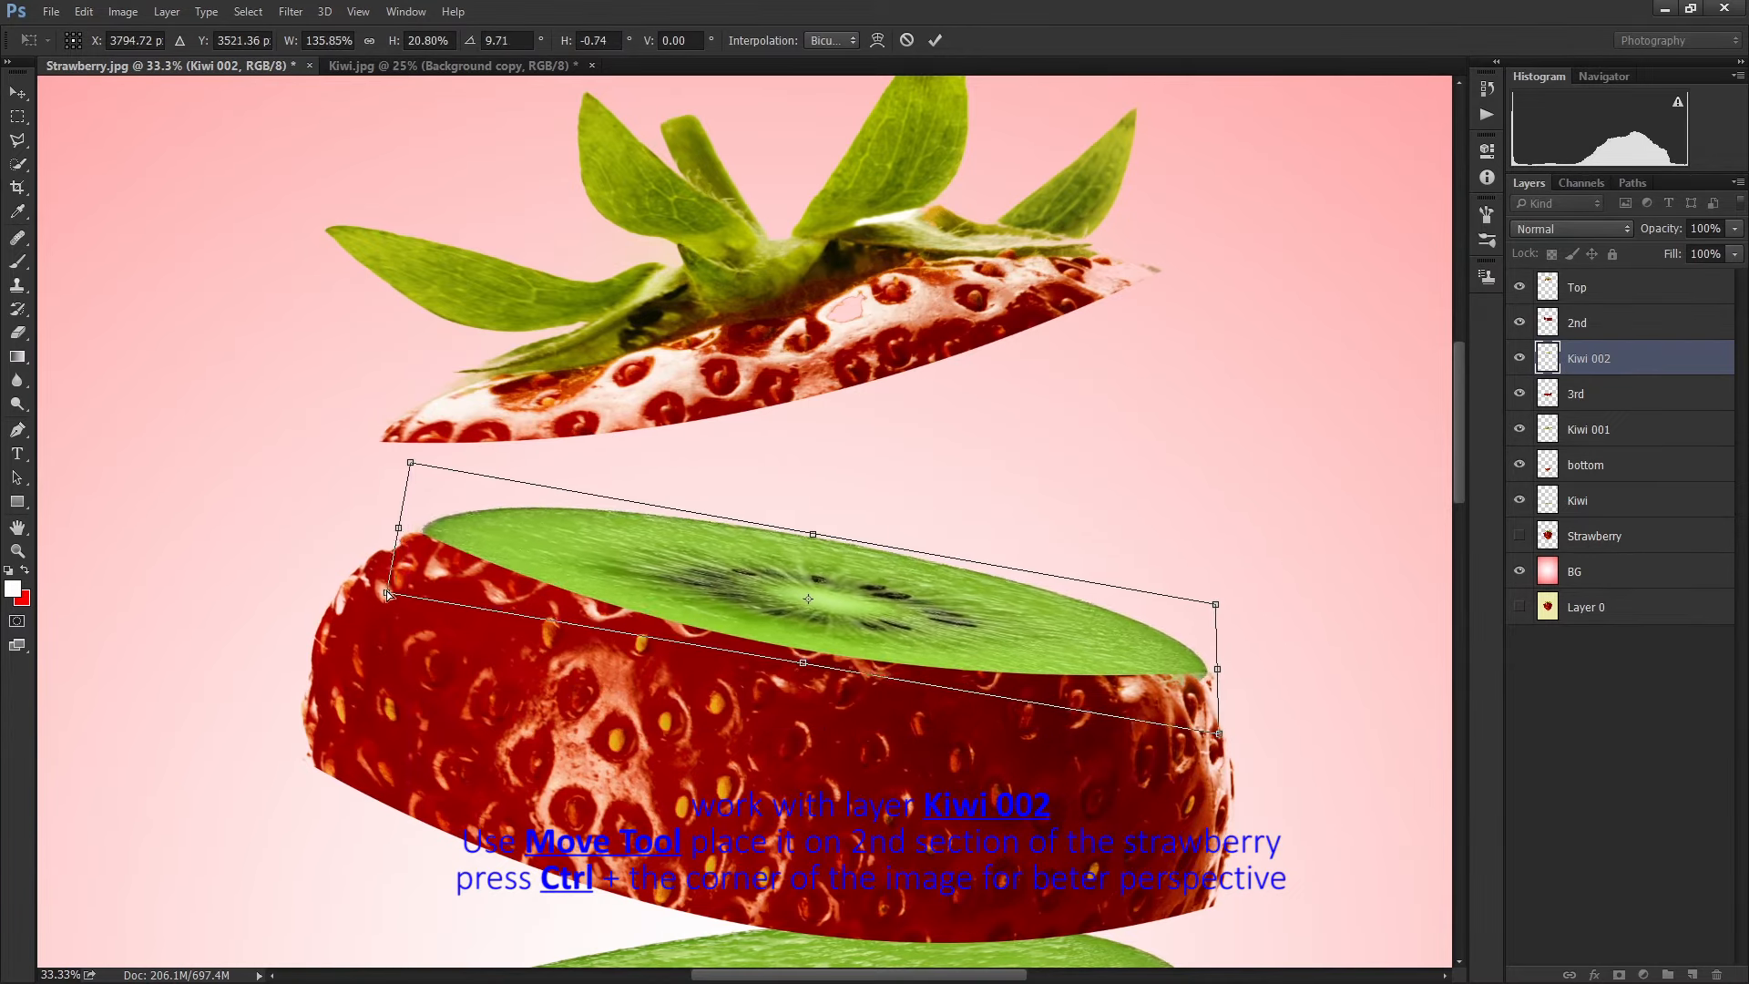
drag(390, 594, 411, 583)
drag(504, 542, 500, 547)
drag(808, 535, 808, 541)
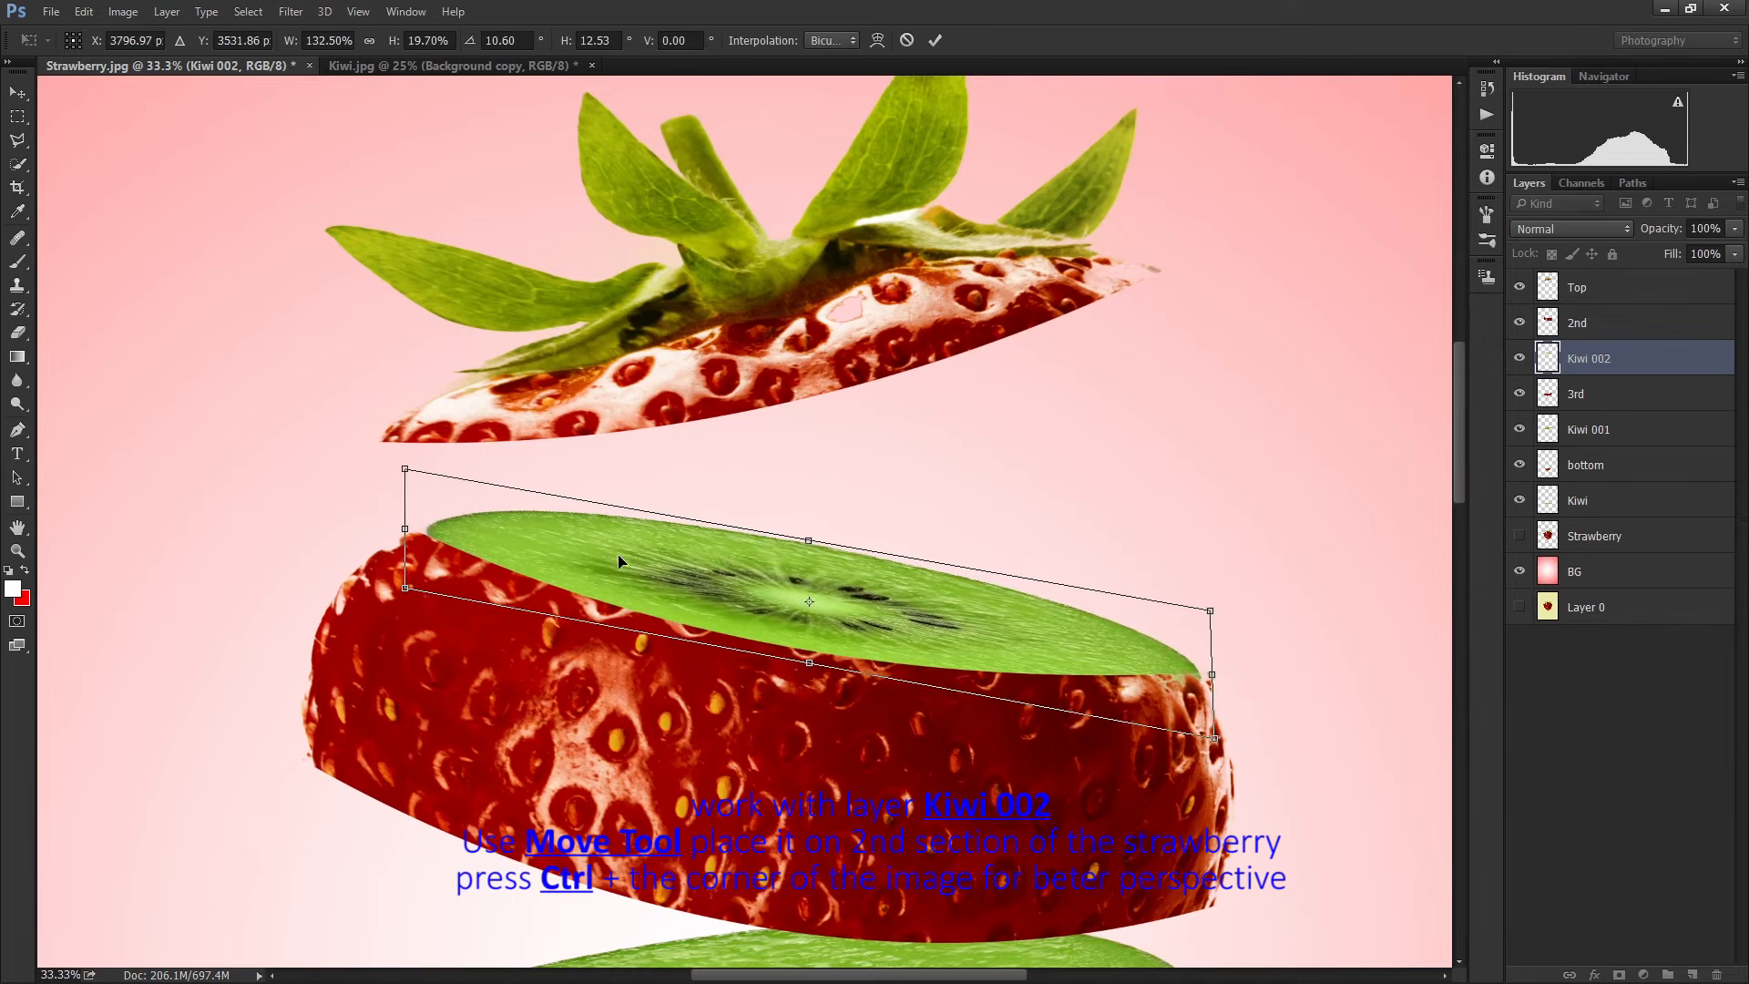
drag(809, 662, 809, 654)
drag(405, 525, 396, 526)
drag(1211, 610, 1221, 613)
drag(1215, 730, 1222, 726)
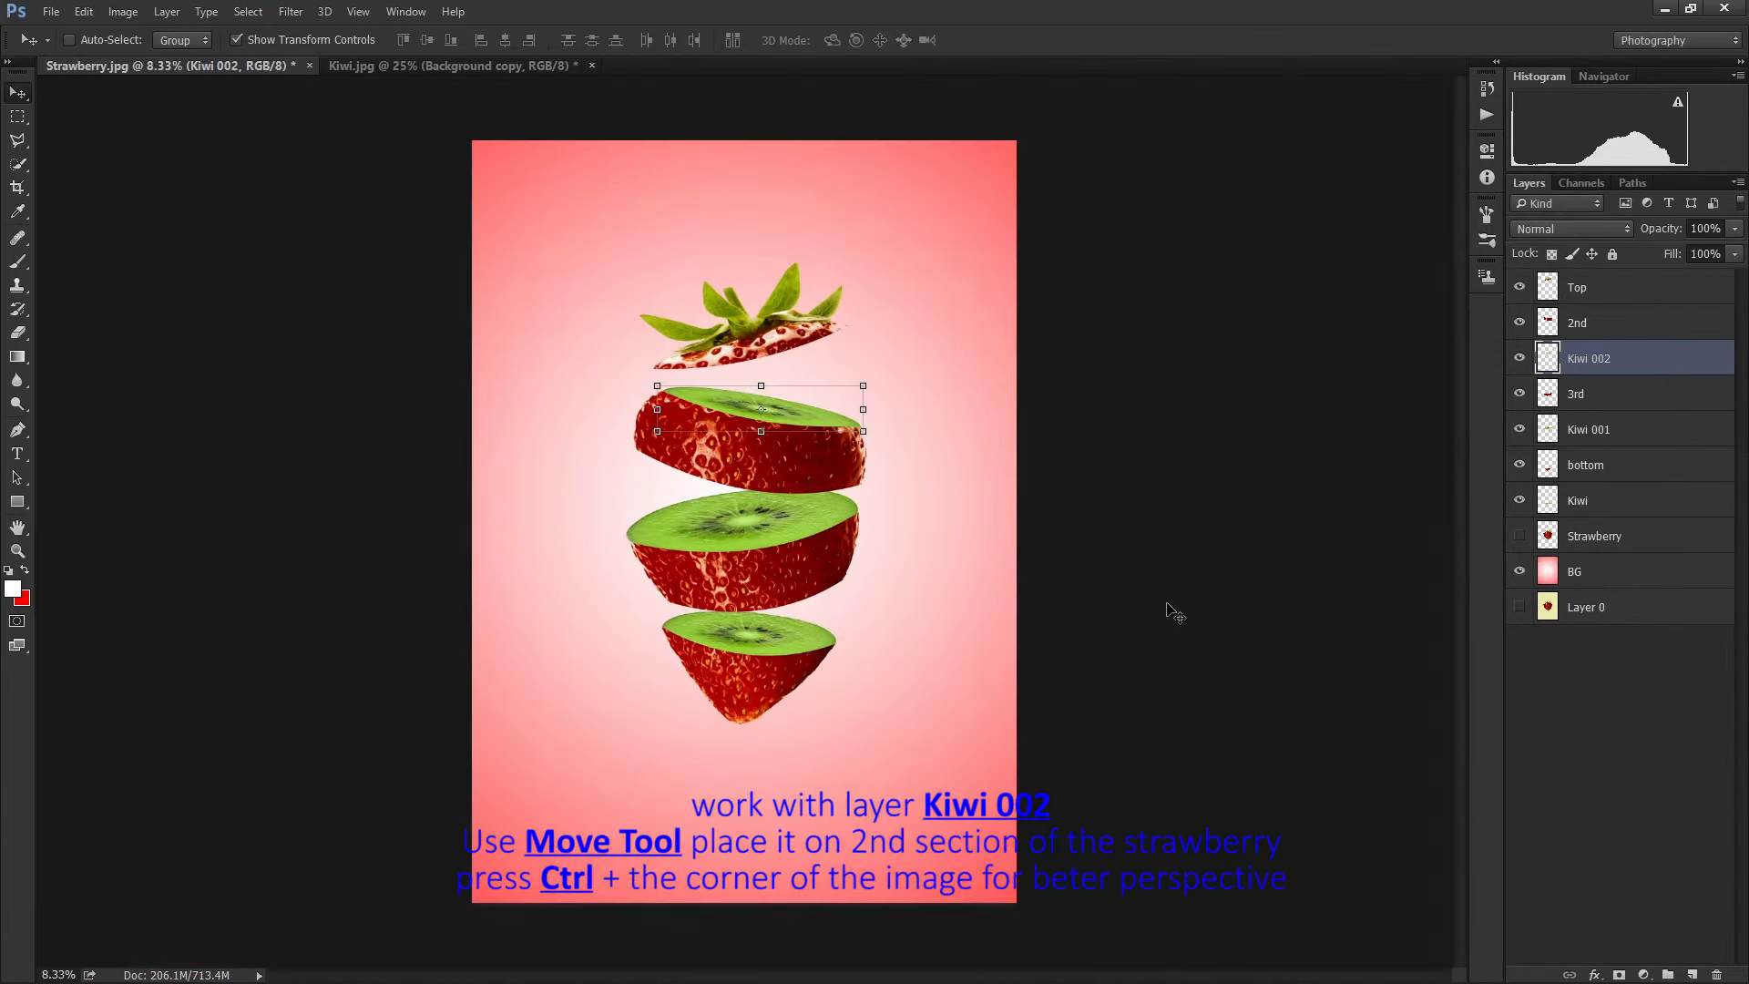
Create a new layer at the top of the layer stack and name it Water 001.
click(1625, 539)
click(1590, 358)
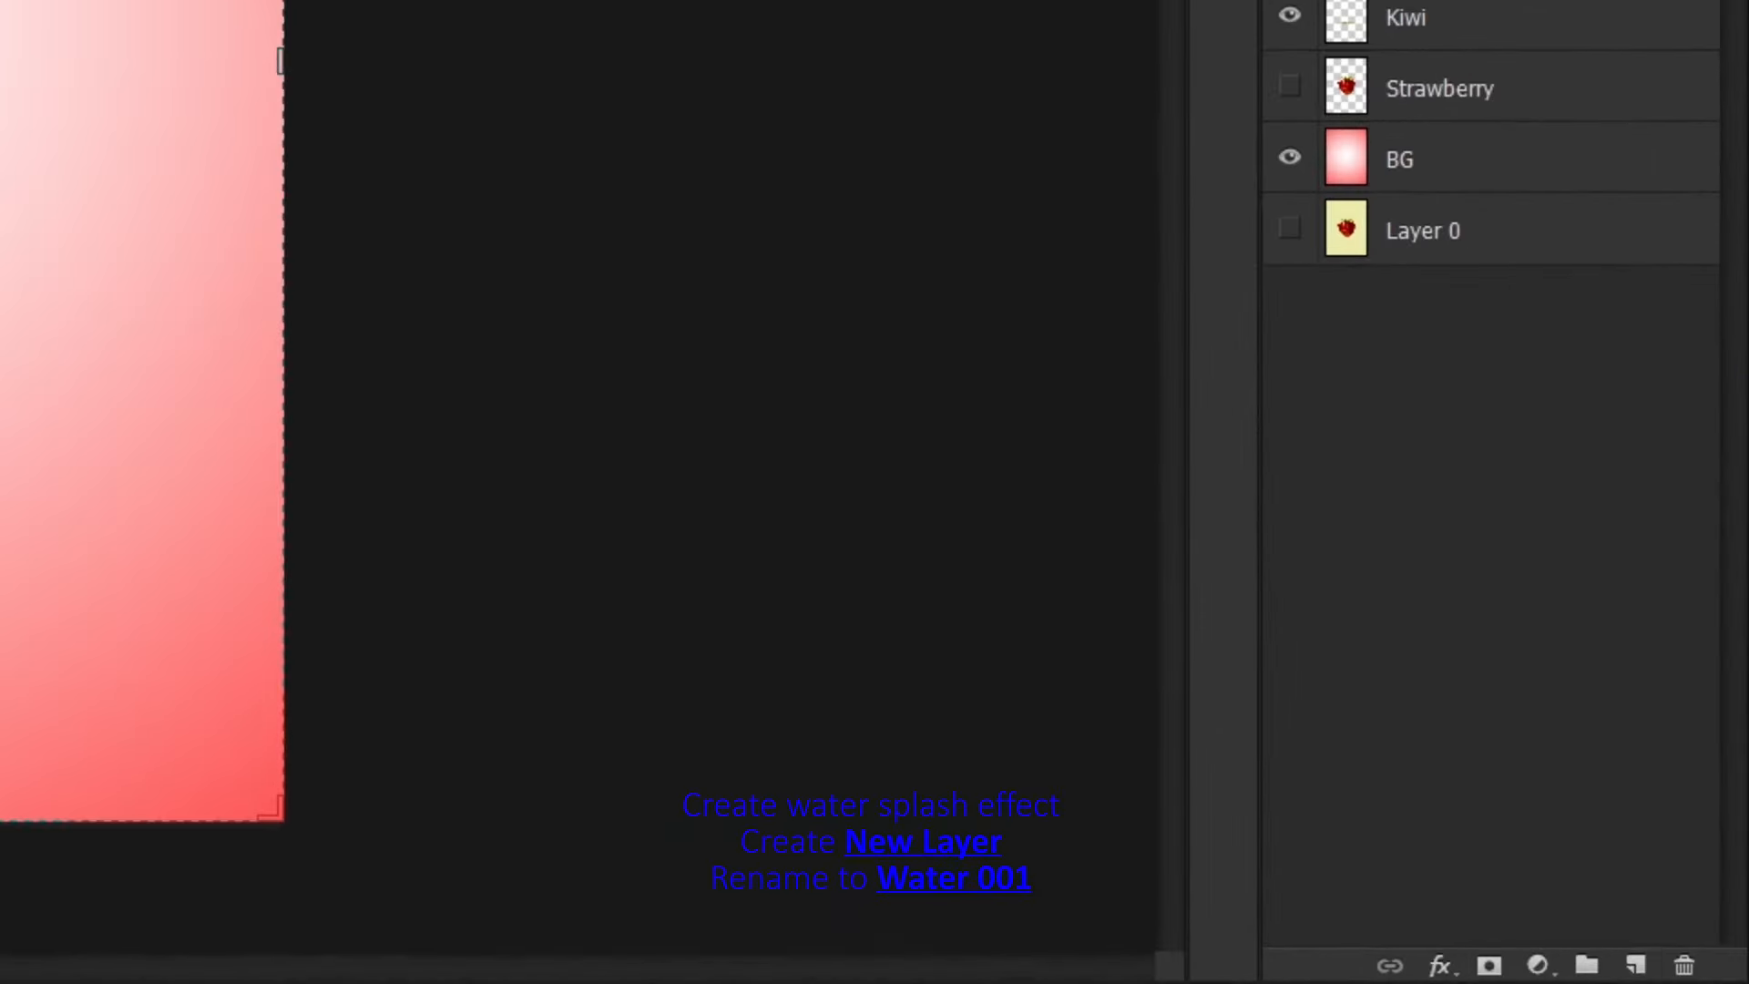
click(1692, 975)
drag(1458, 342, 1457, 178)
double_click(1422, 201)
text(W)
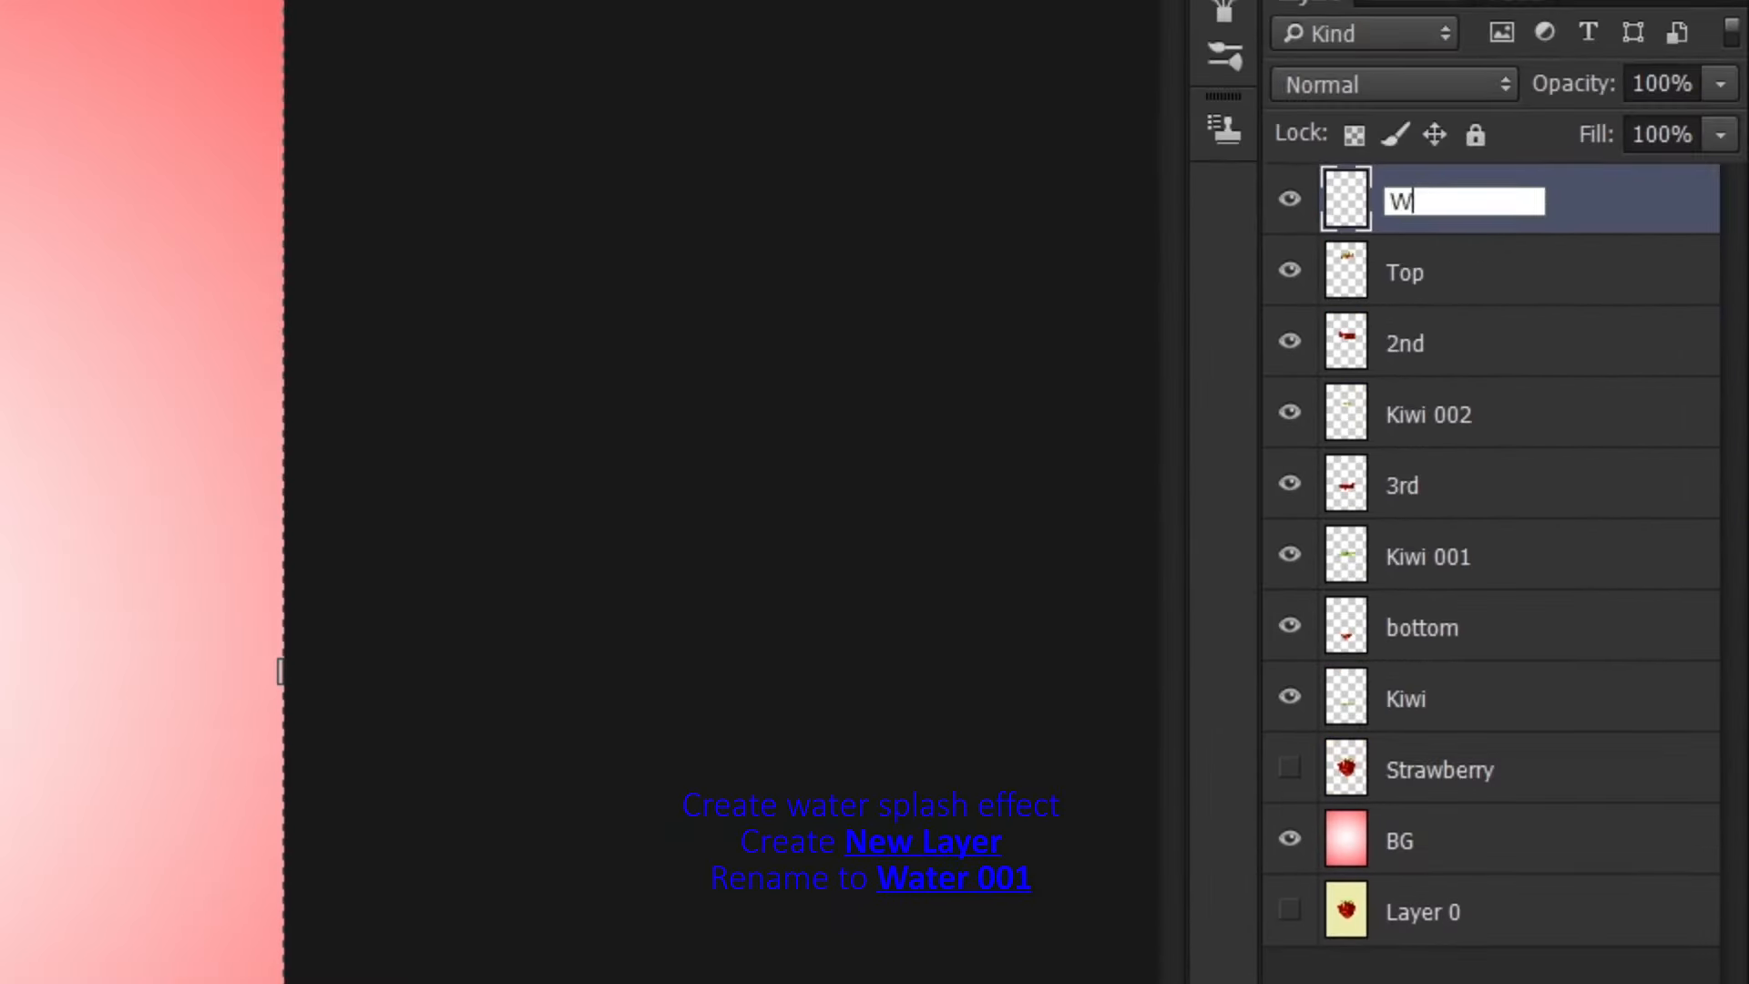
text(ater 001)
key(Return)
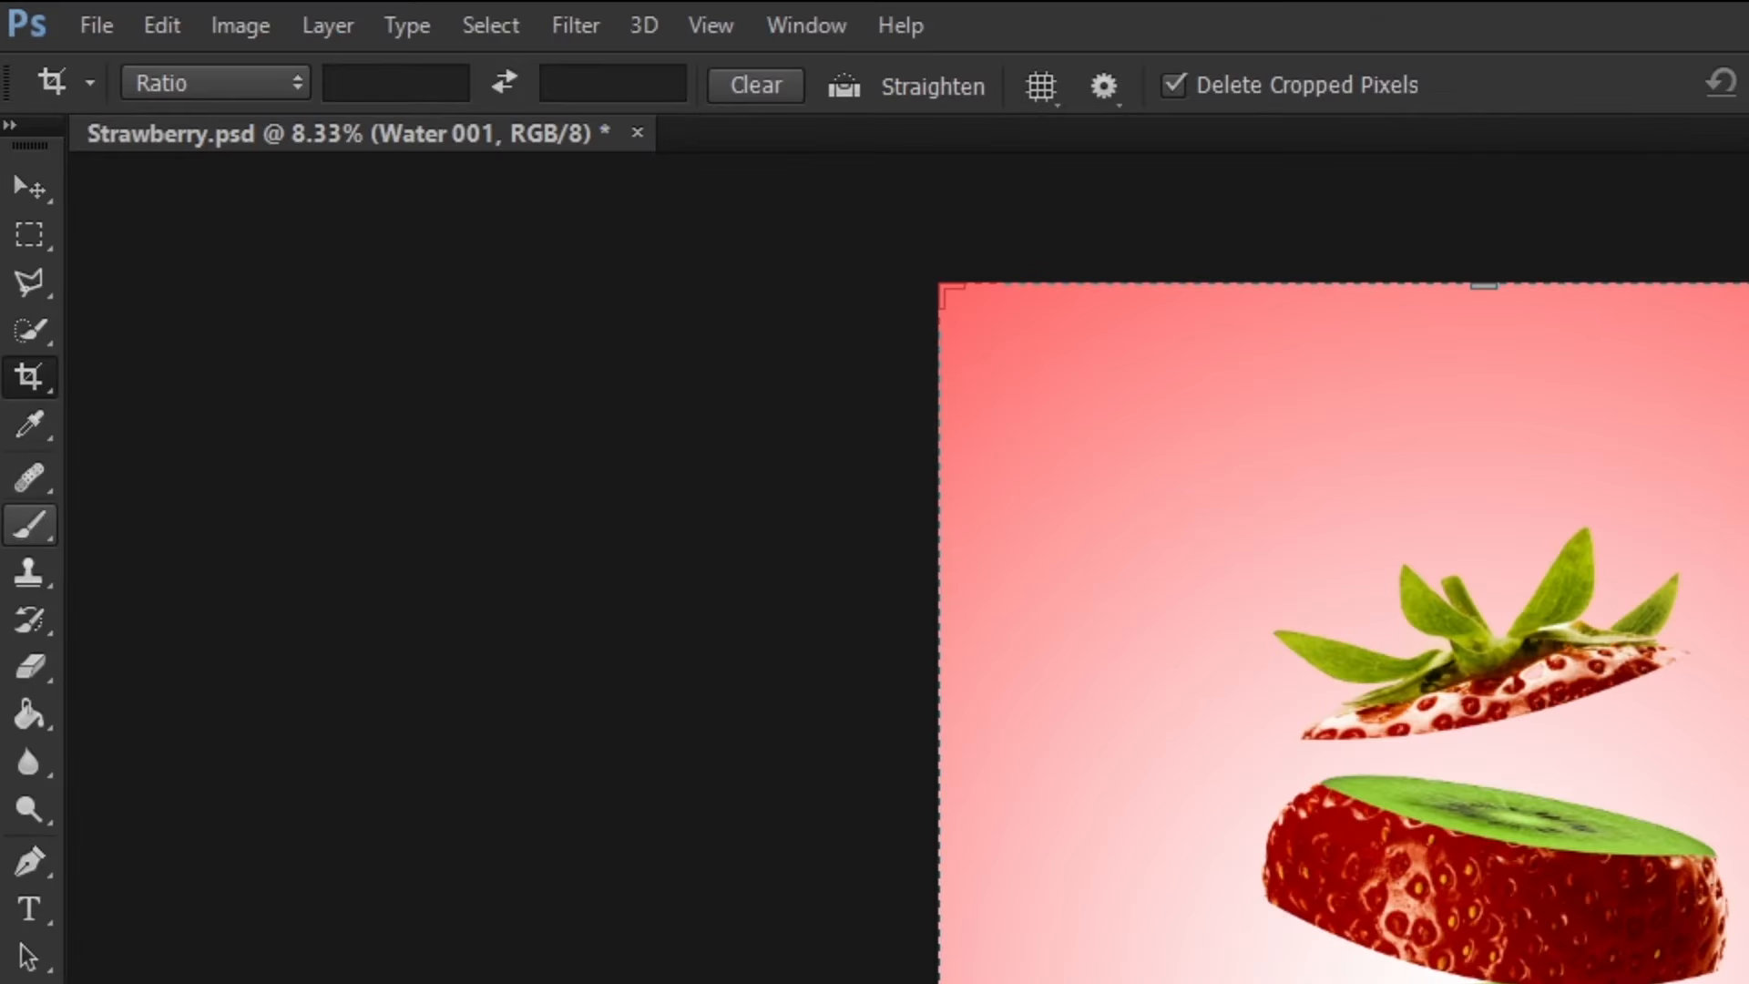
Choose a 356 px water splash brush preset for the Brush tool.
click(17, 261)
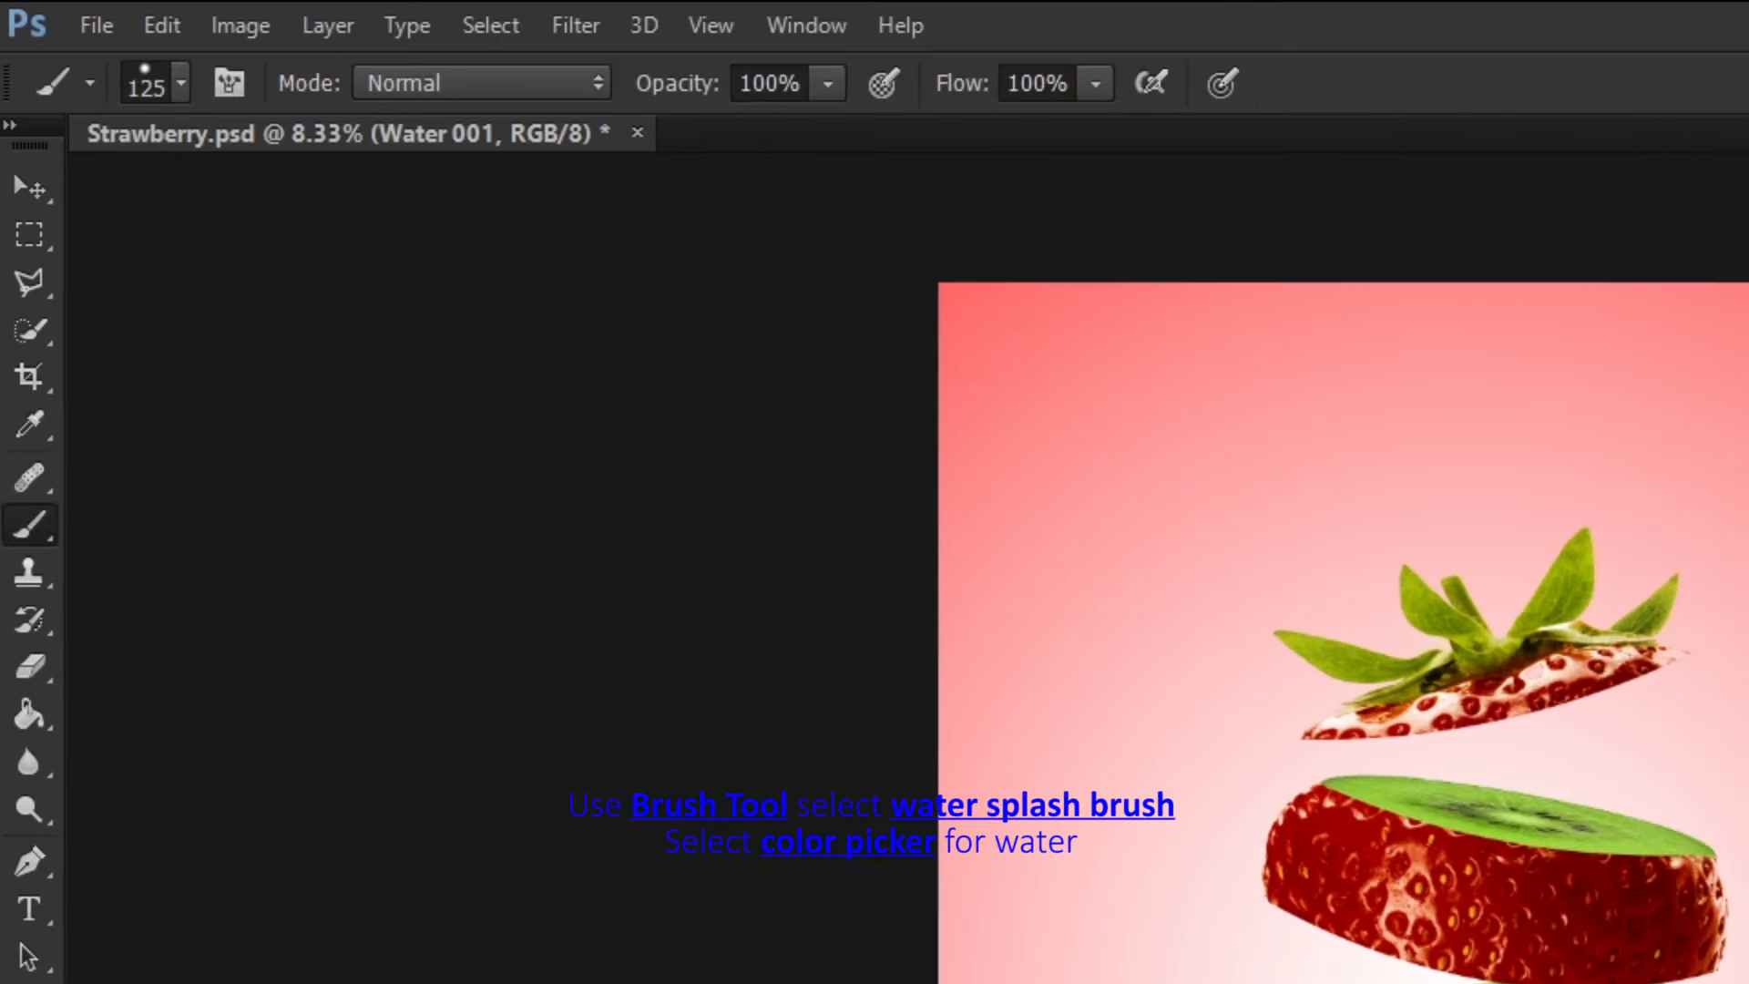
click(181, 83)
scroll(579, 608, down, 5)
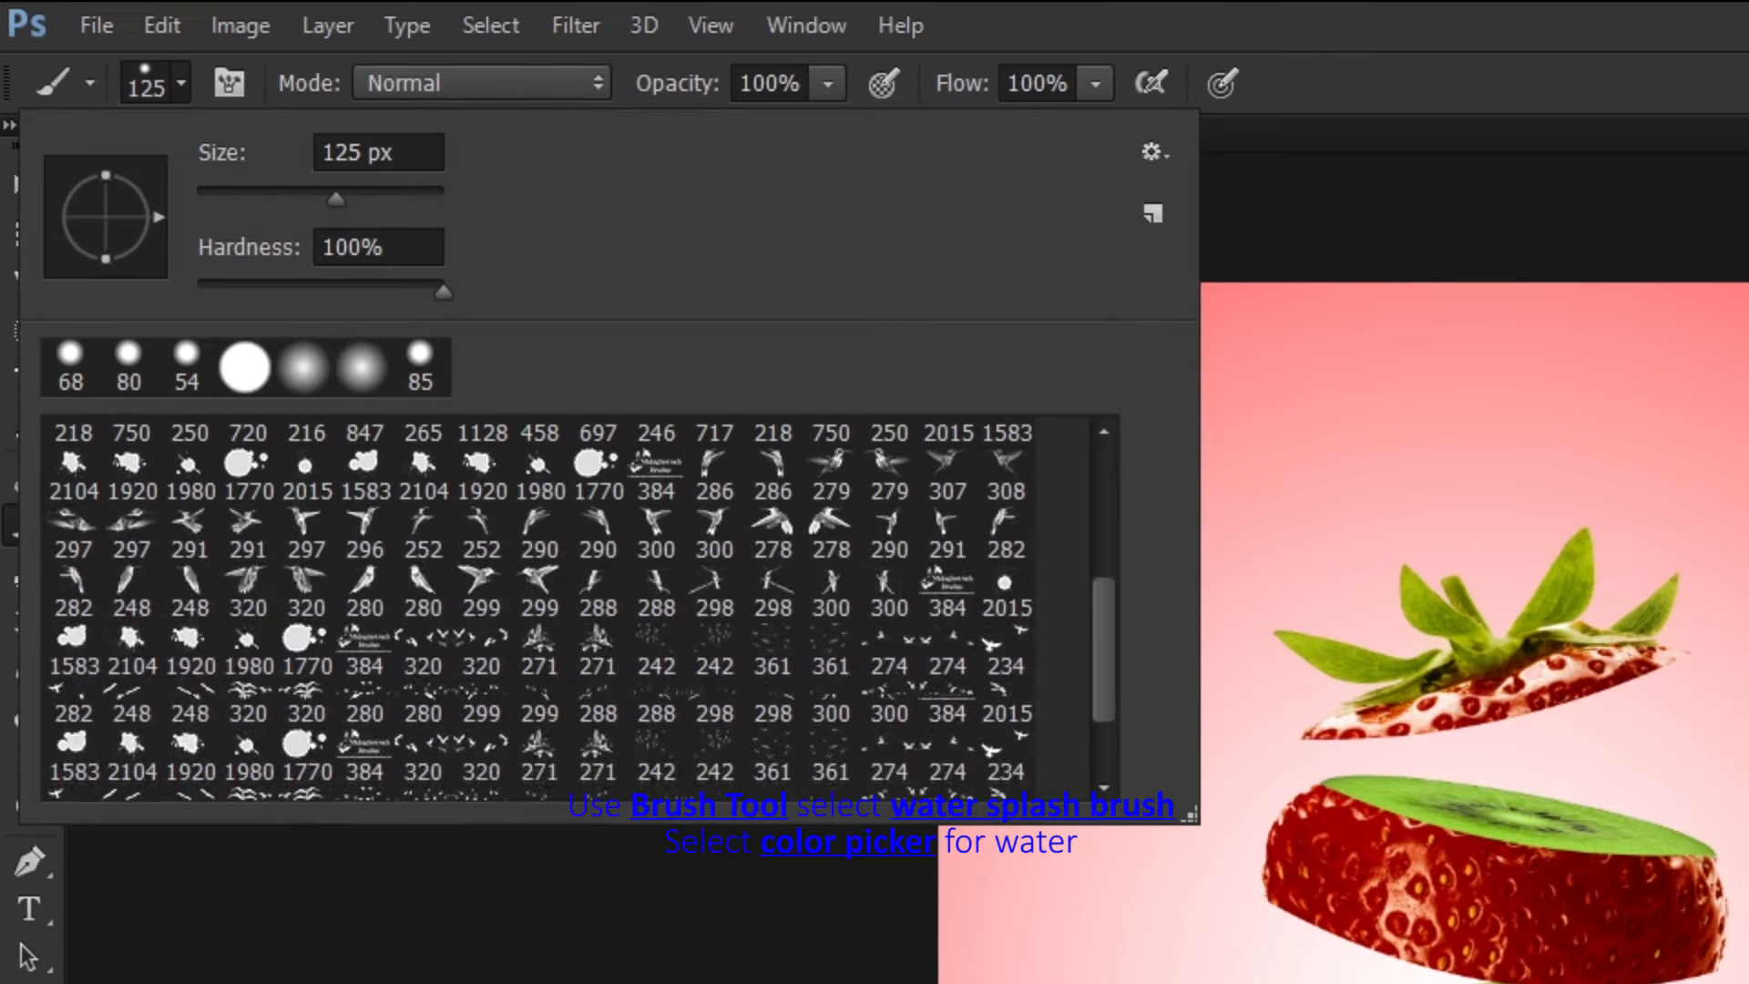
scroll(580, 608, down, 2)
double_click(655, 768)
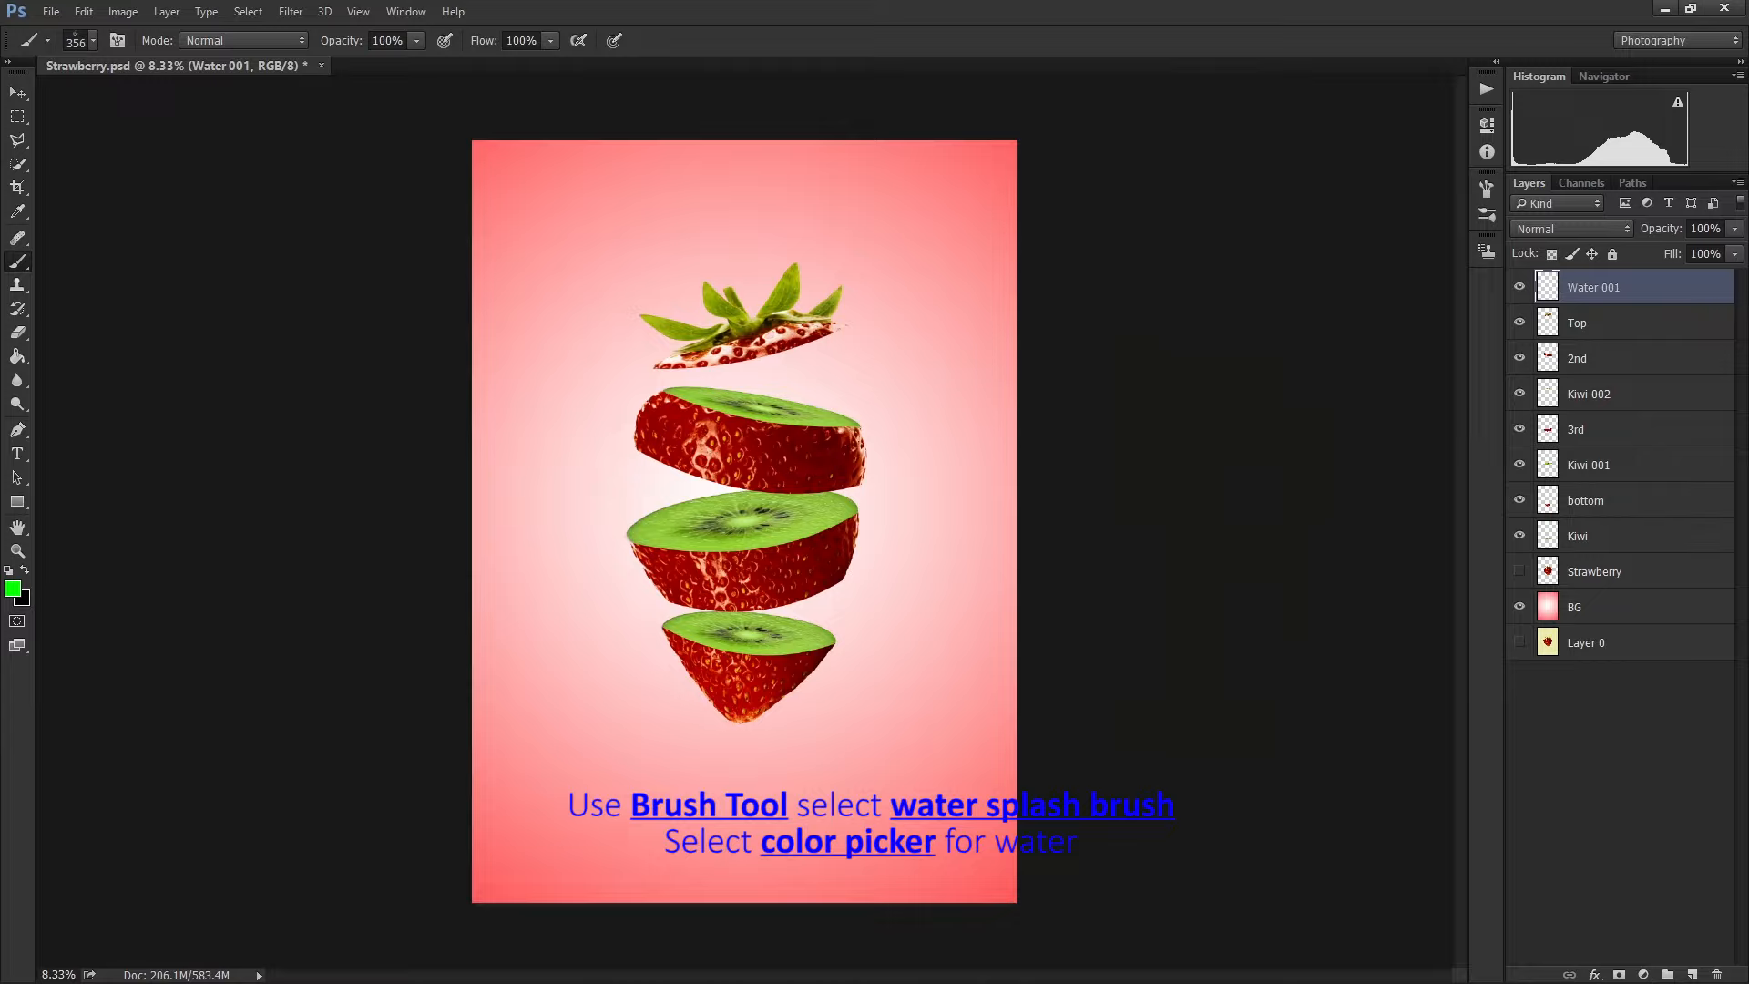
Set the foreground colour to a light coral red for painting the water.
click(13, 589)
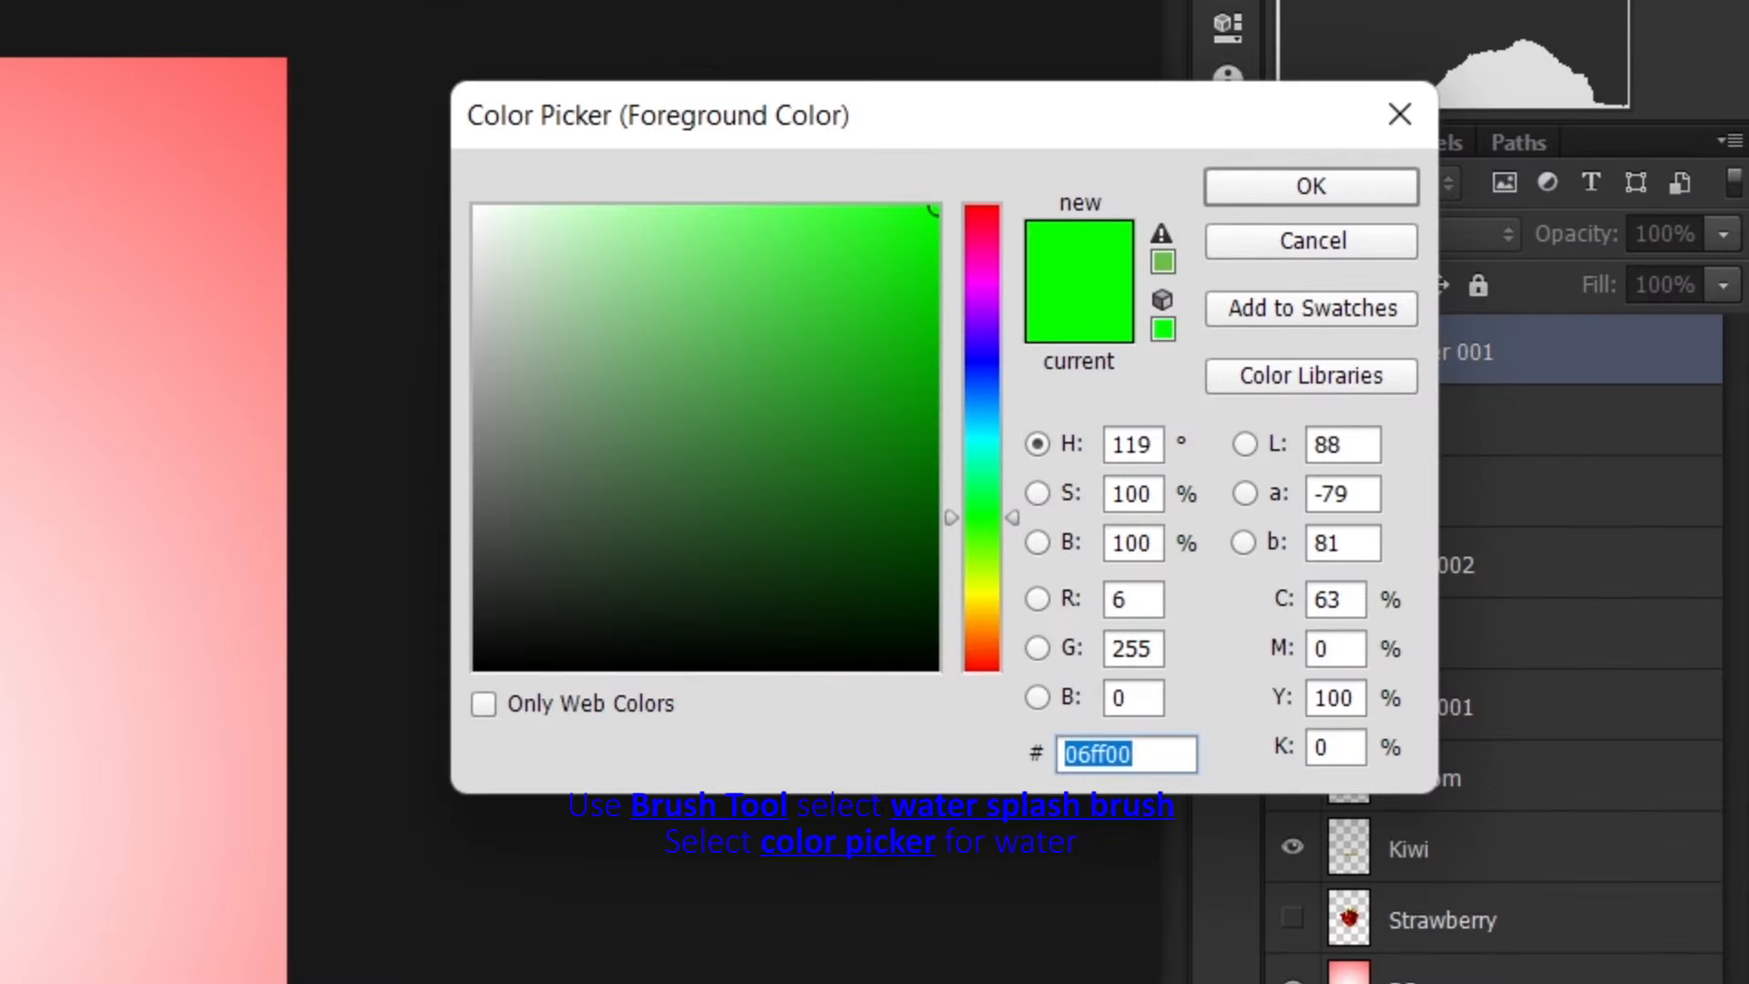
text(ff00d8)
text(ffae00)
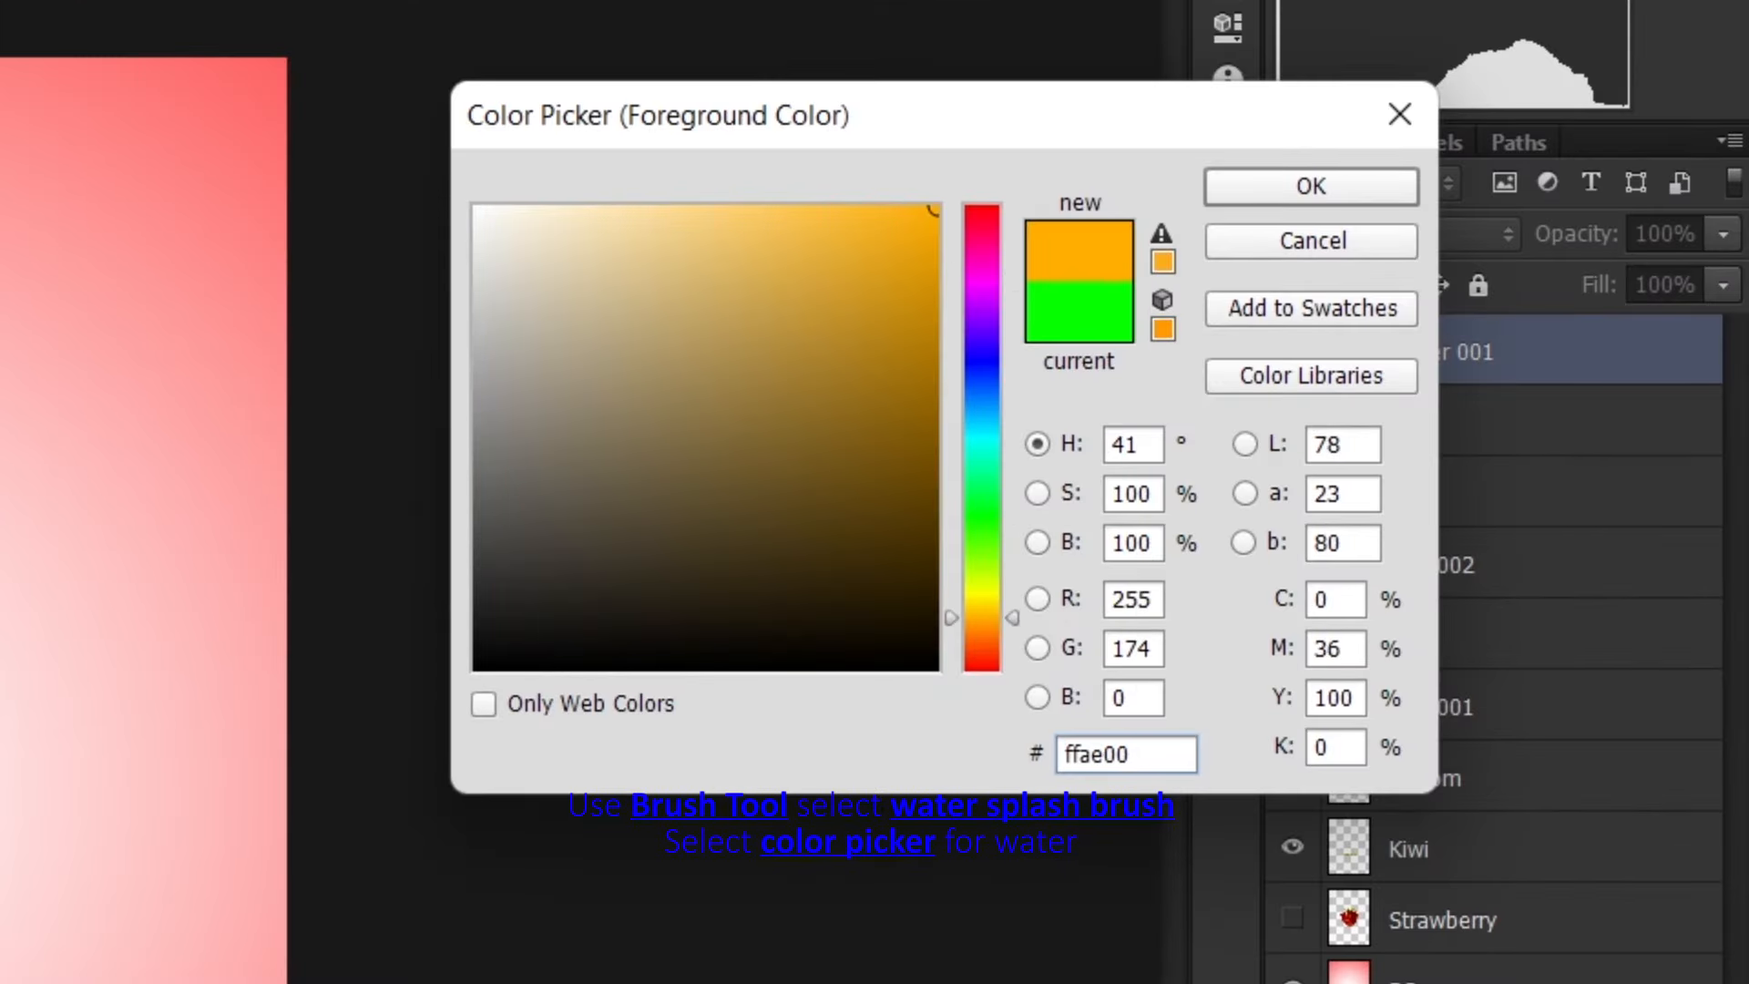
drag(982, 617, 983, 671)
mouse_move(937, 208)
mouse_down()
mouse_move(801, 251)
mouse_move(672, 212)
mouse_move(730, 208)
mouse_up()
key(Return)
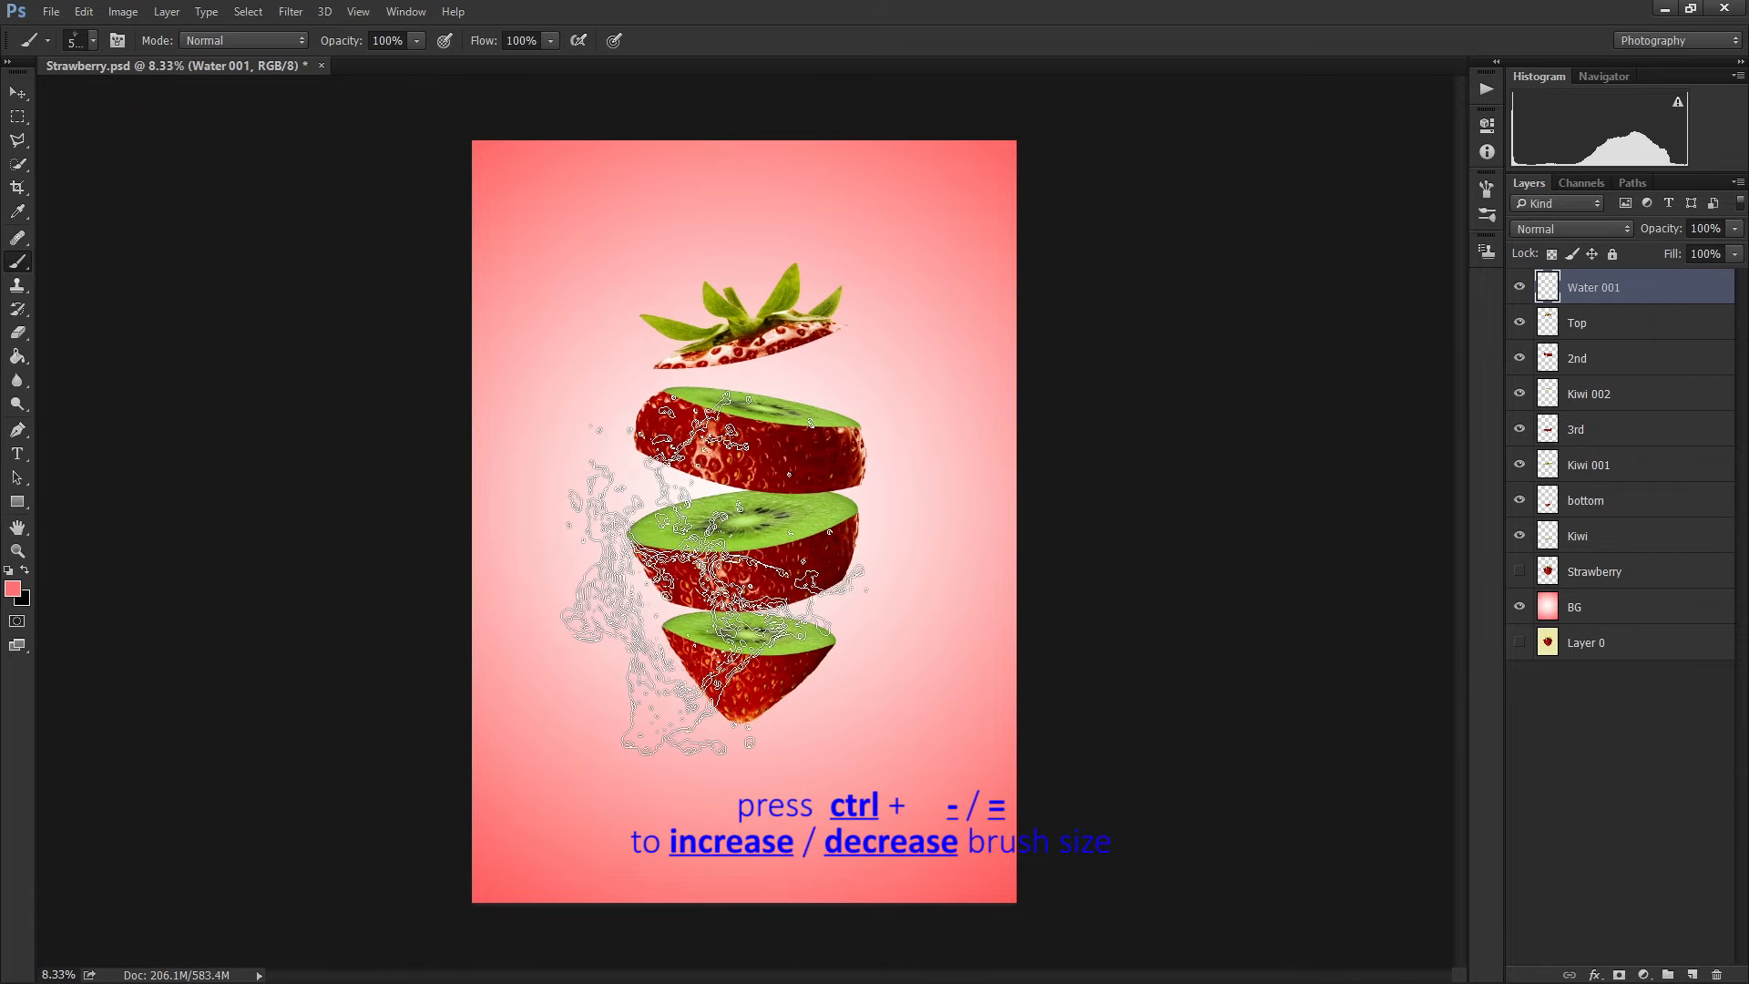
Stamp a rotated 5000 px water splash around the lower left of the strawberry and move Water 001 directly below the Kiwi layer.
right_click(726, 563)
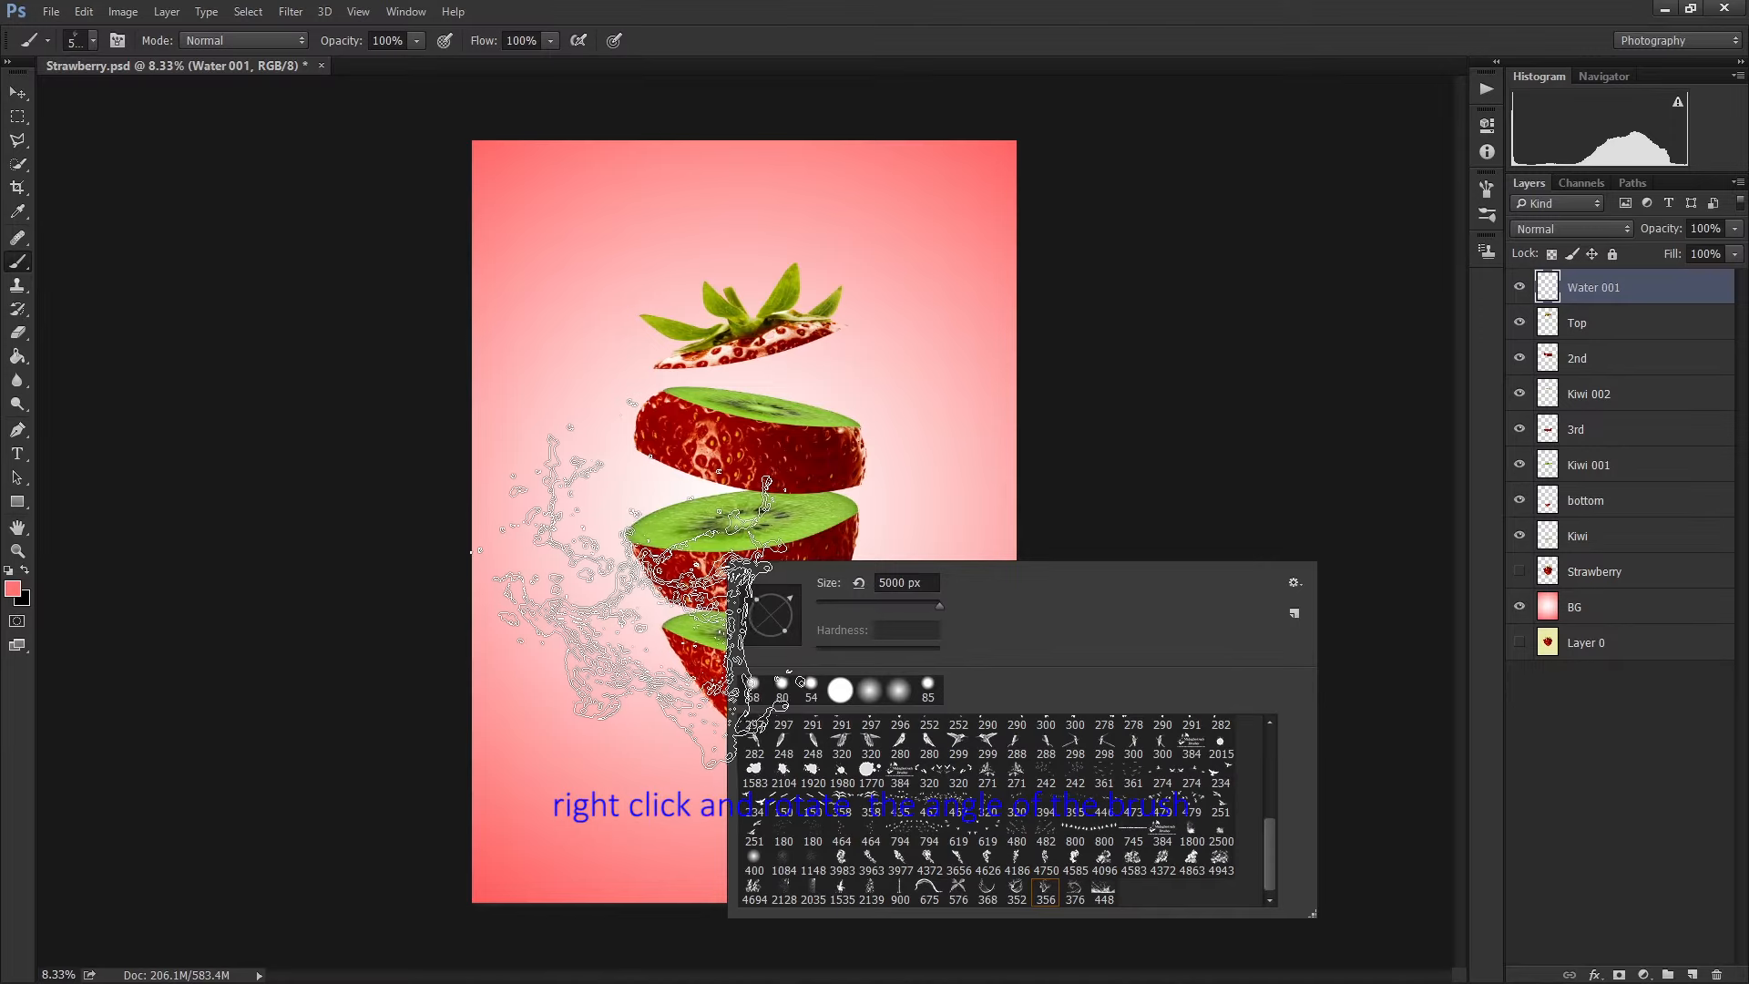
key(Return)
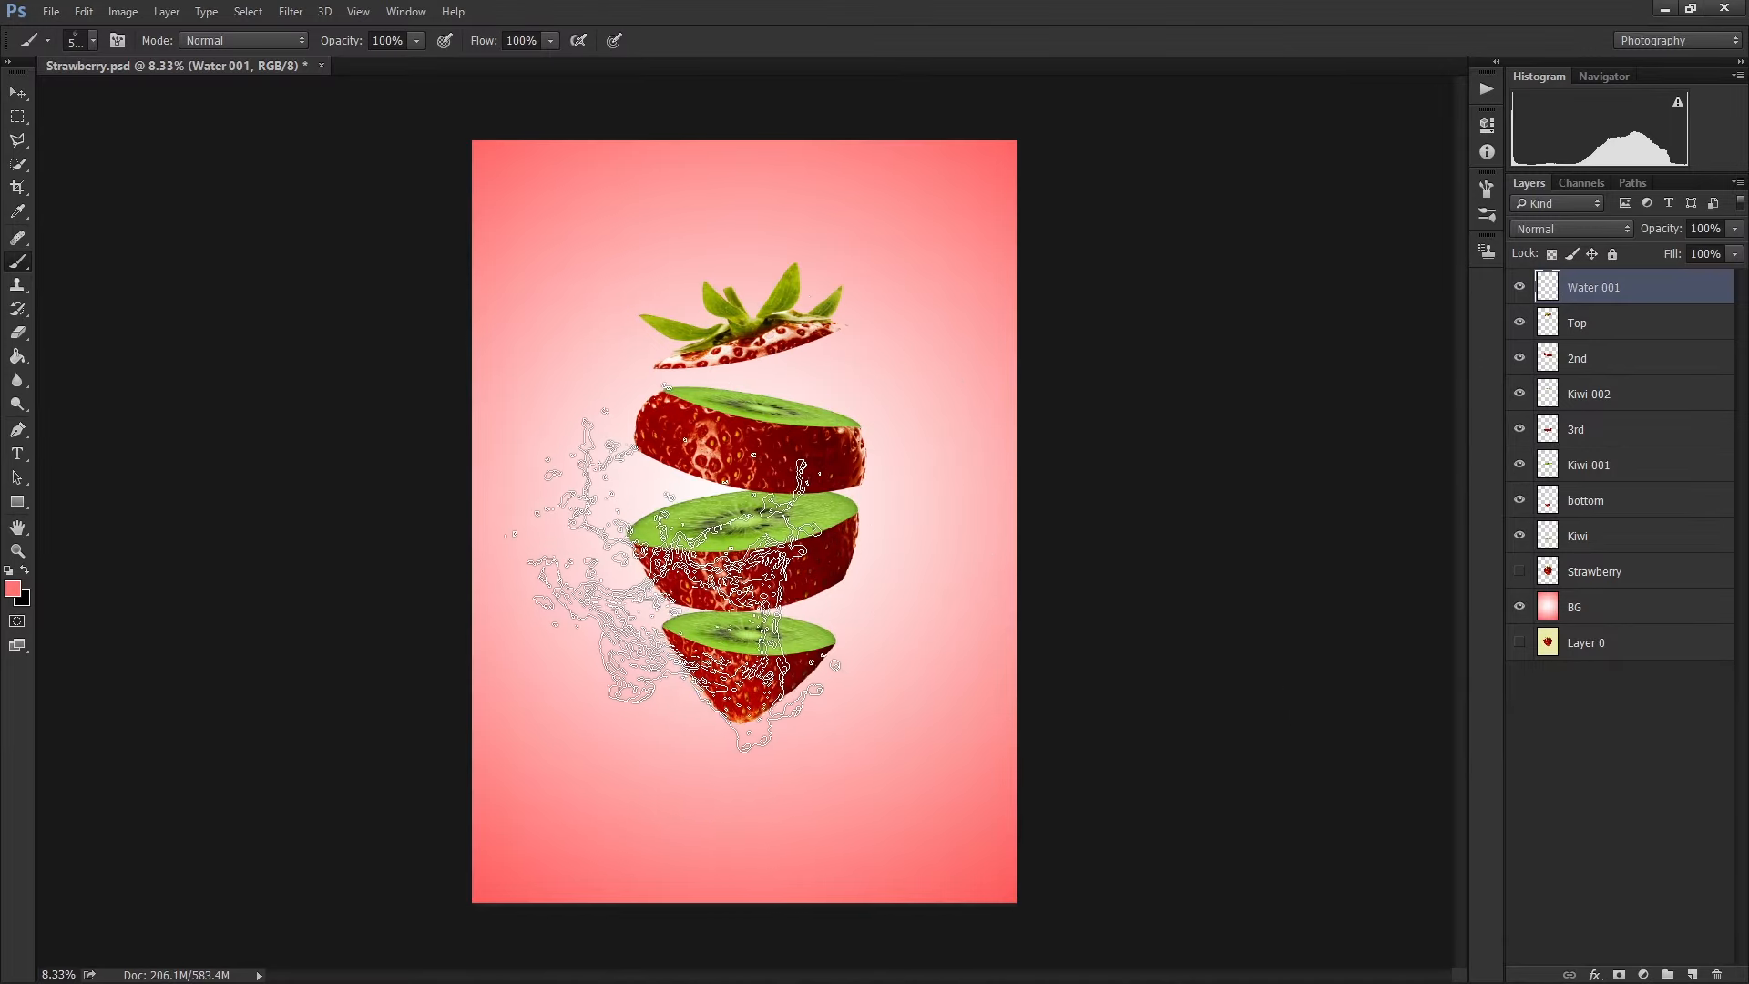
click(672, 576)
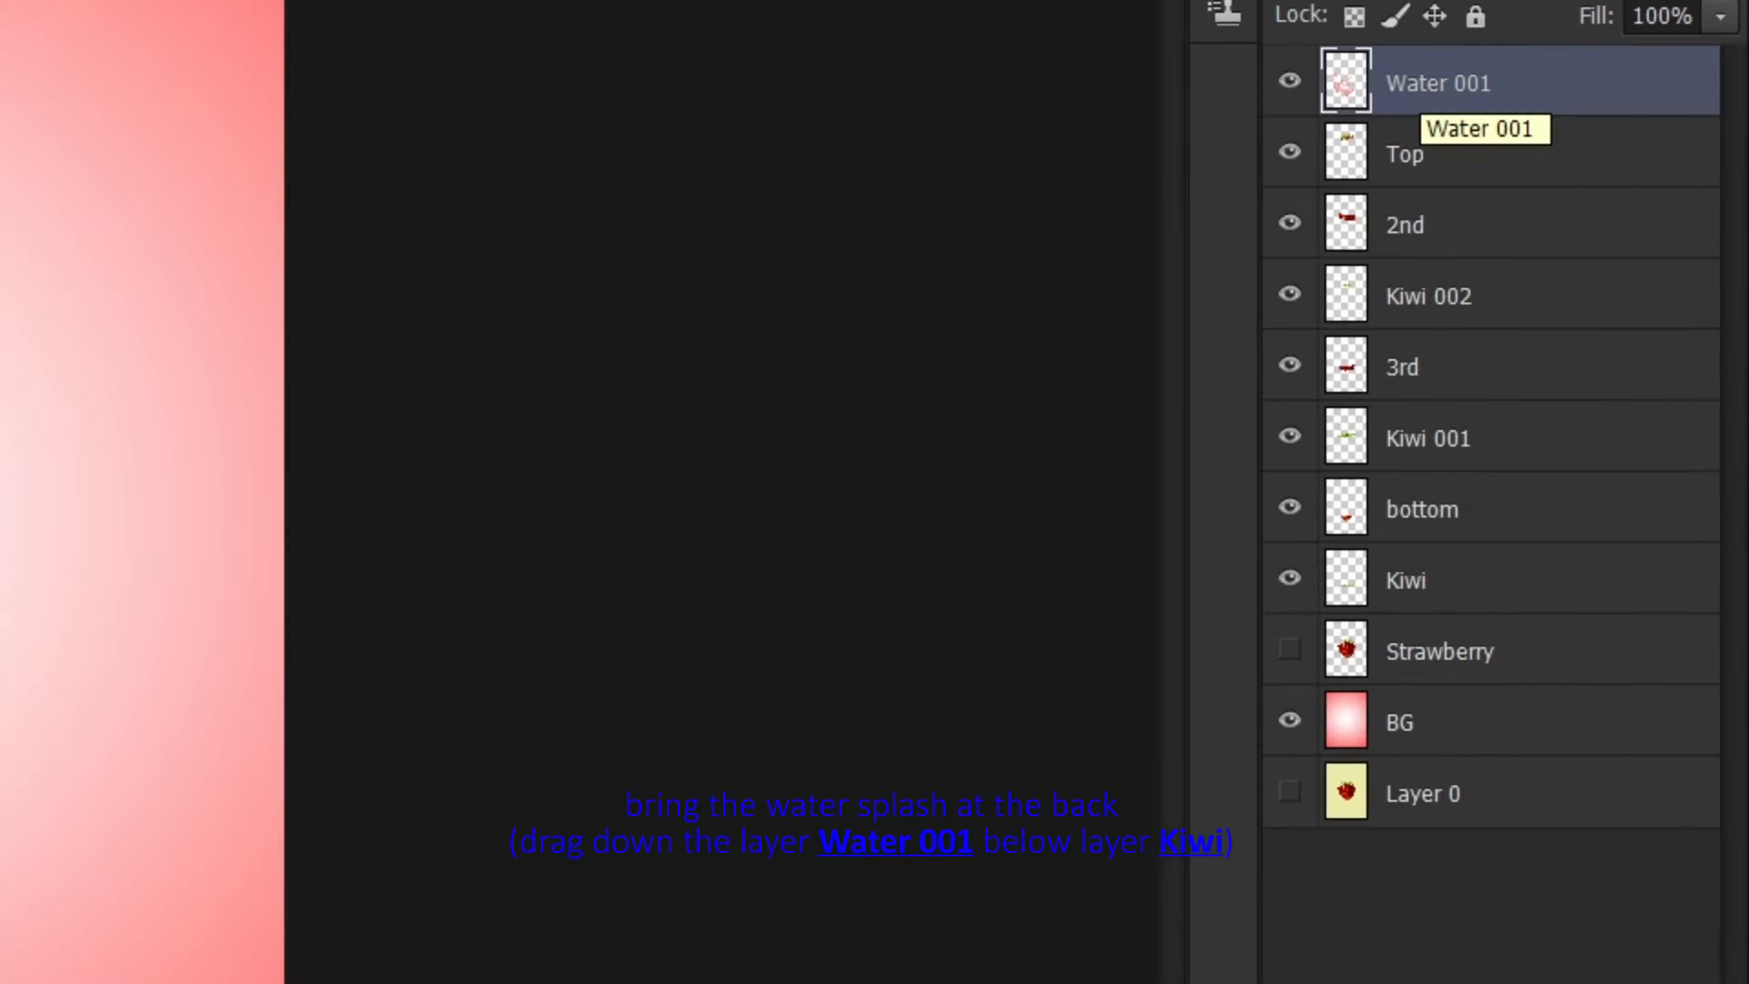
drag(1594, 290, 1594, 540)
drag(1439, 587, 1439, 597)
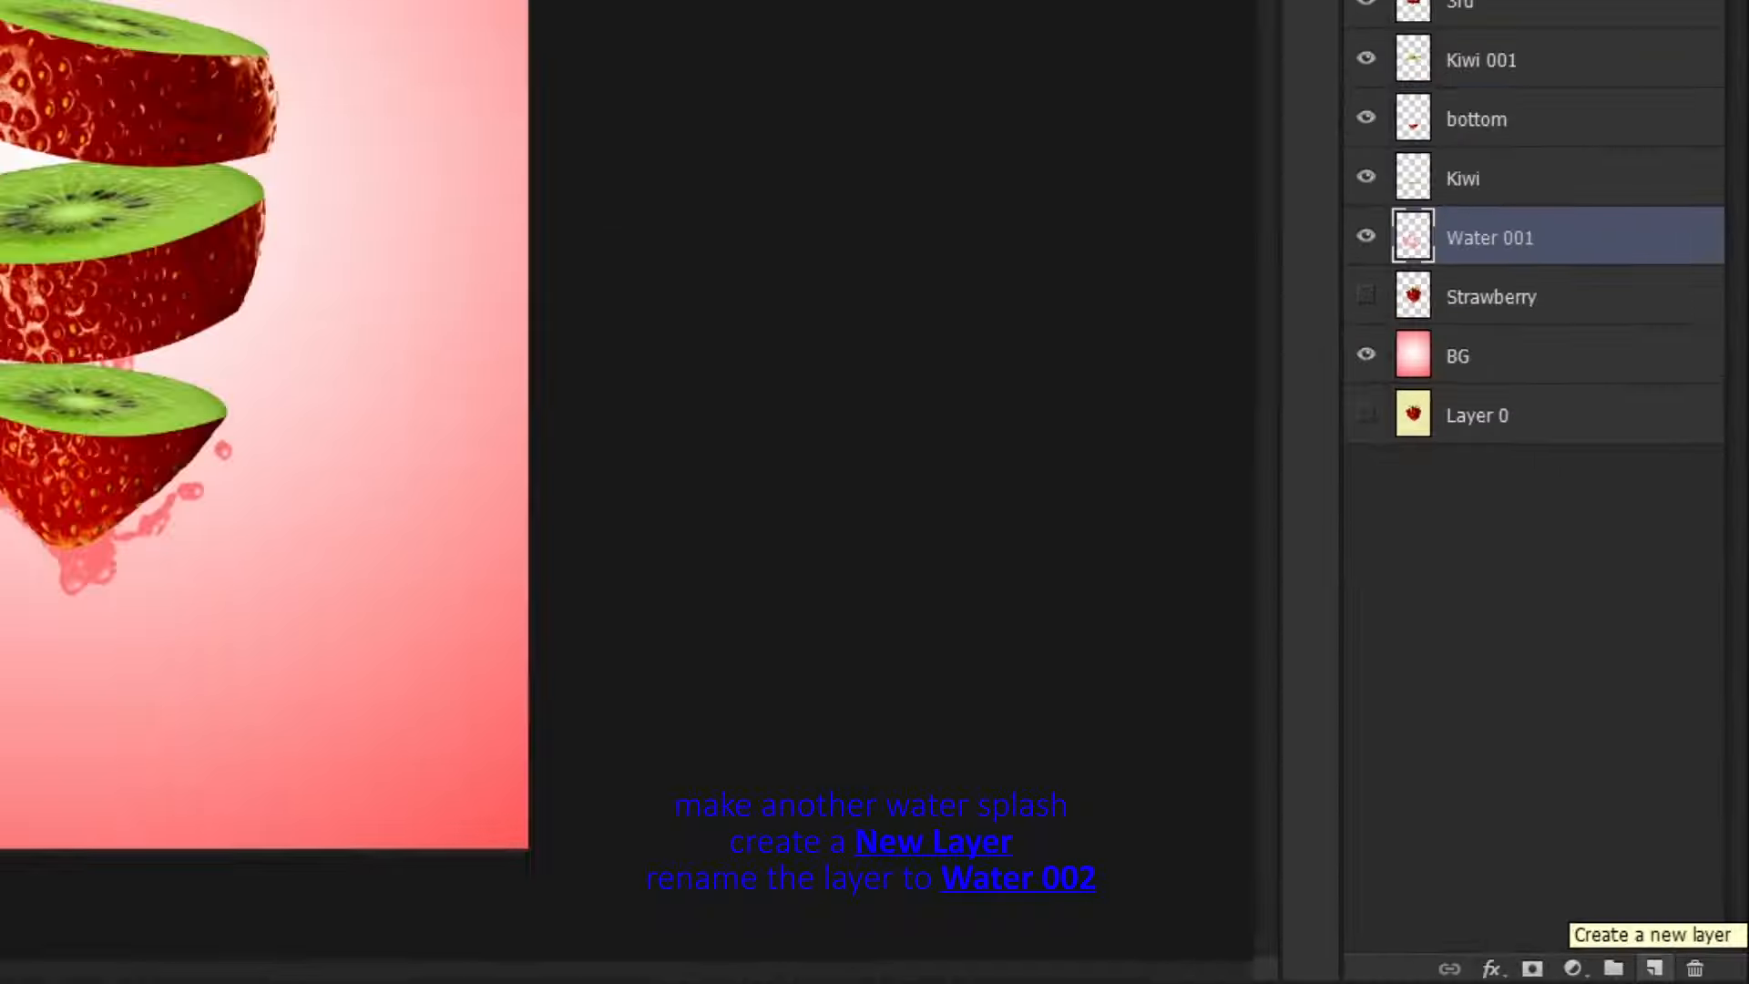
Create a new layer at the top of the layer stack and name it Water 002.
click(1692, 975)
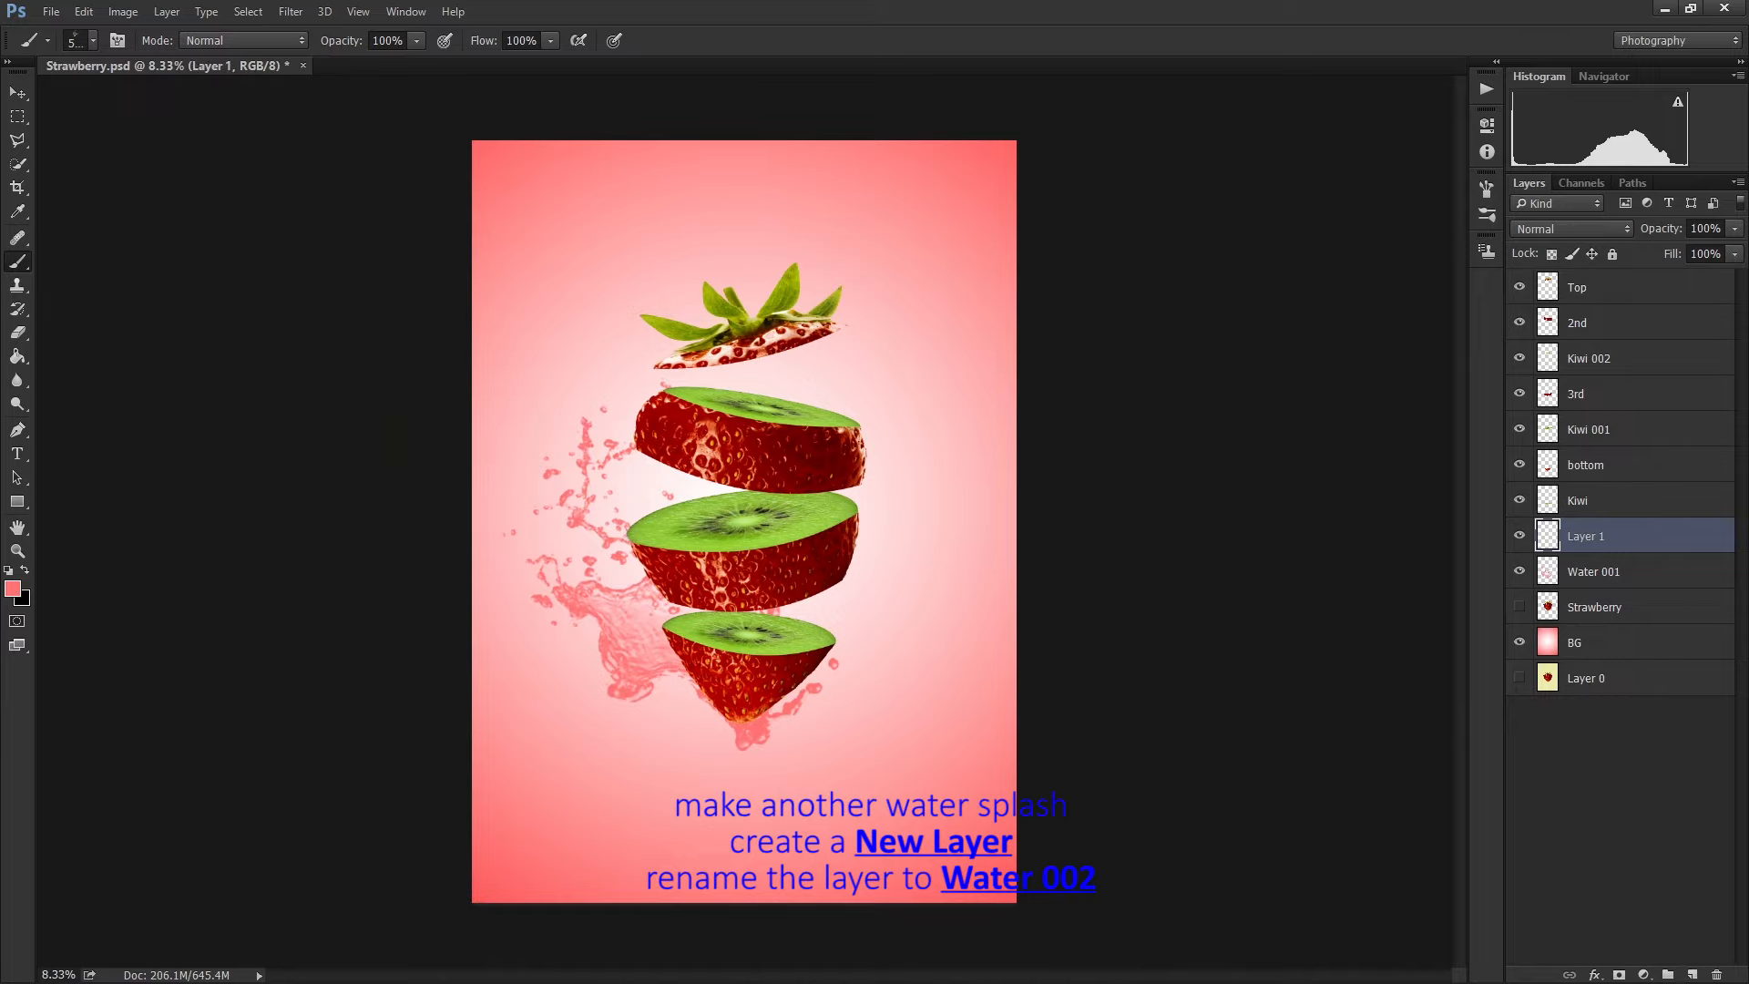
drag(1476, 580, 1476, 77)
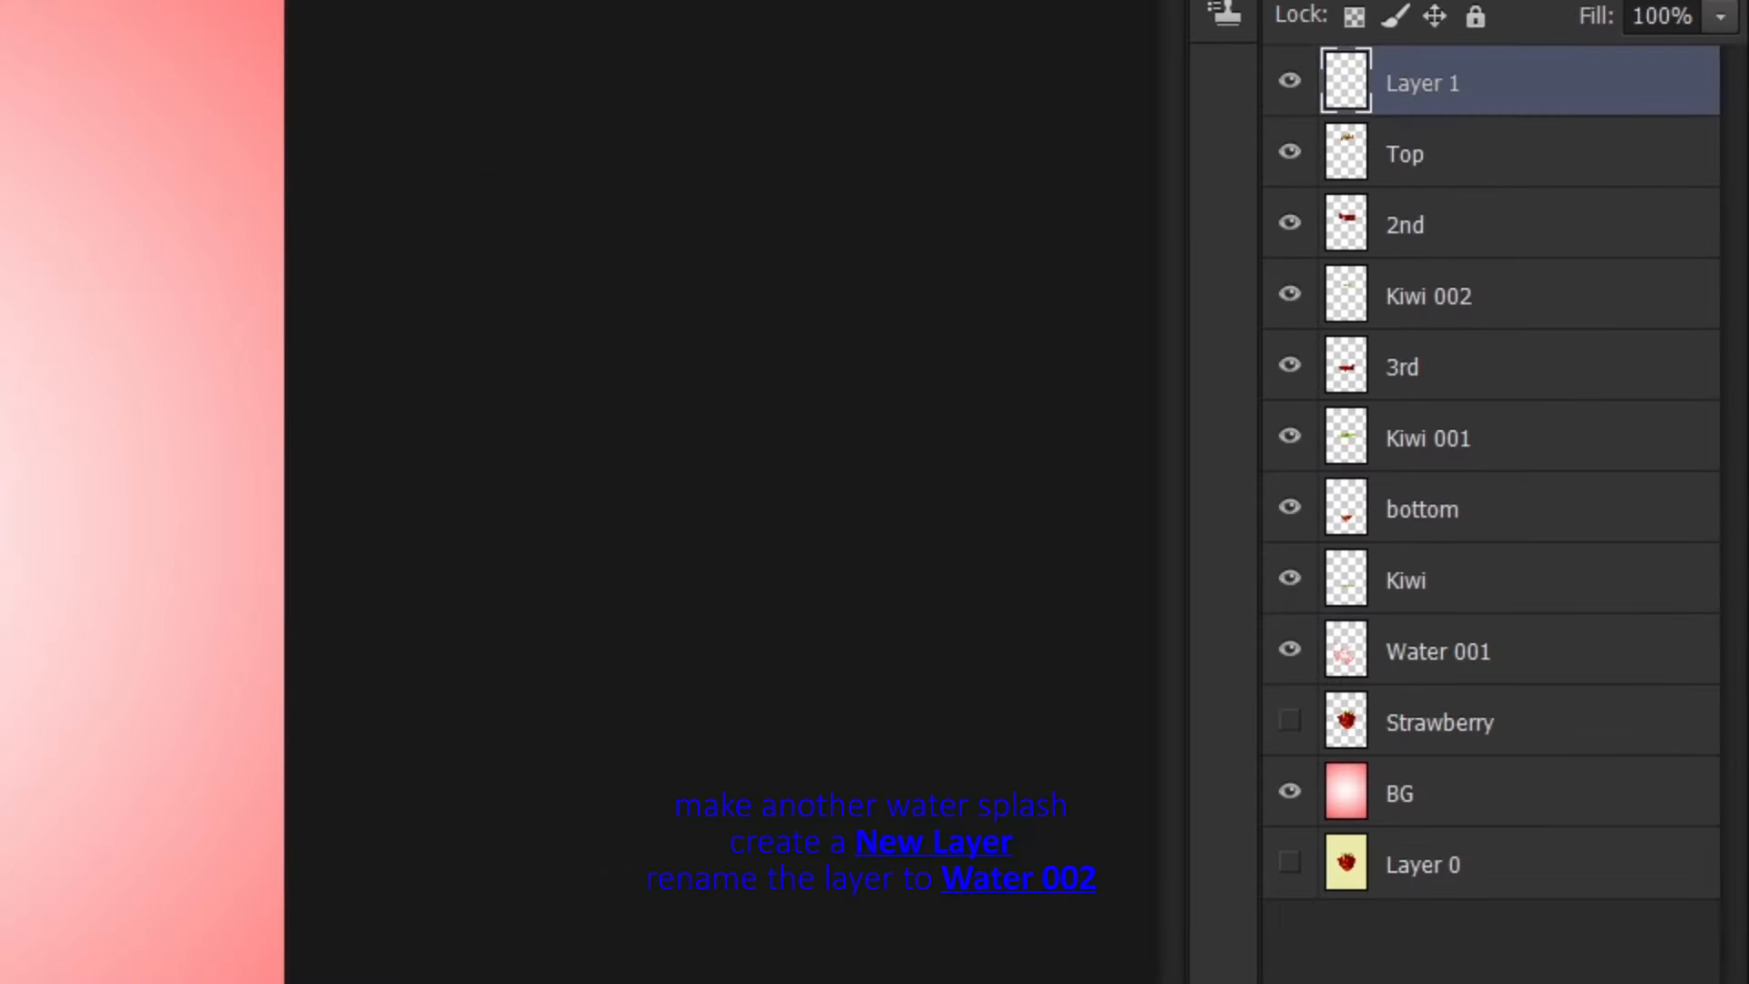
double_click(1423, 83)
text(Water )
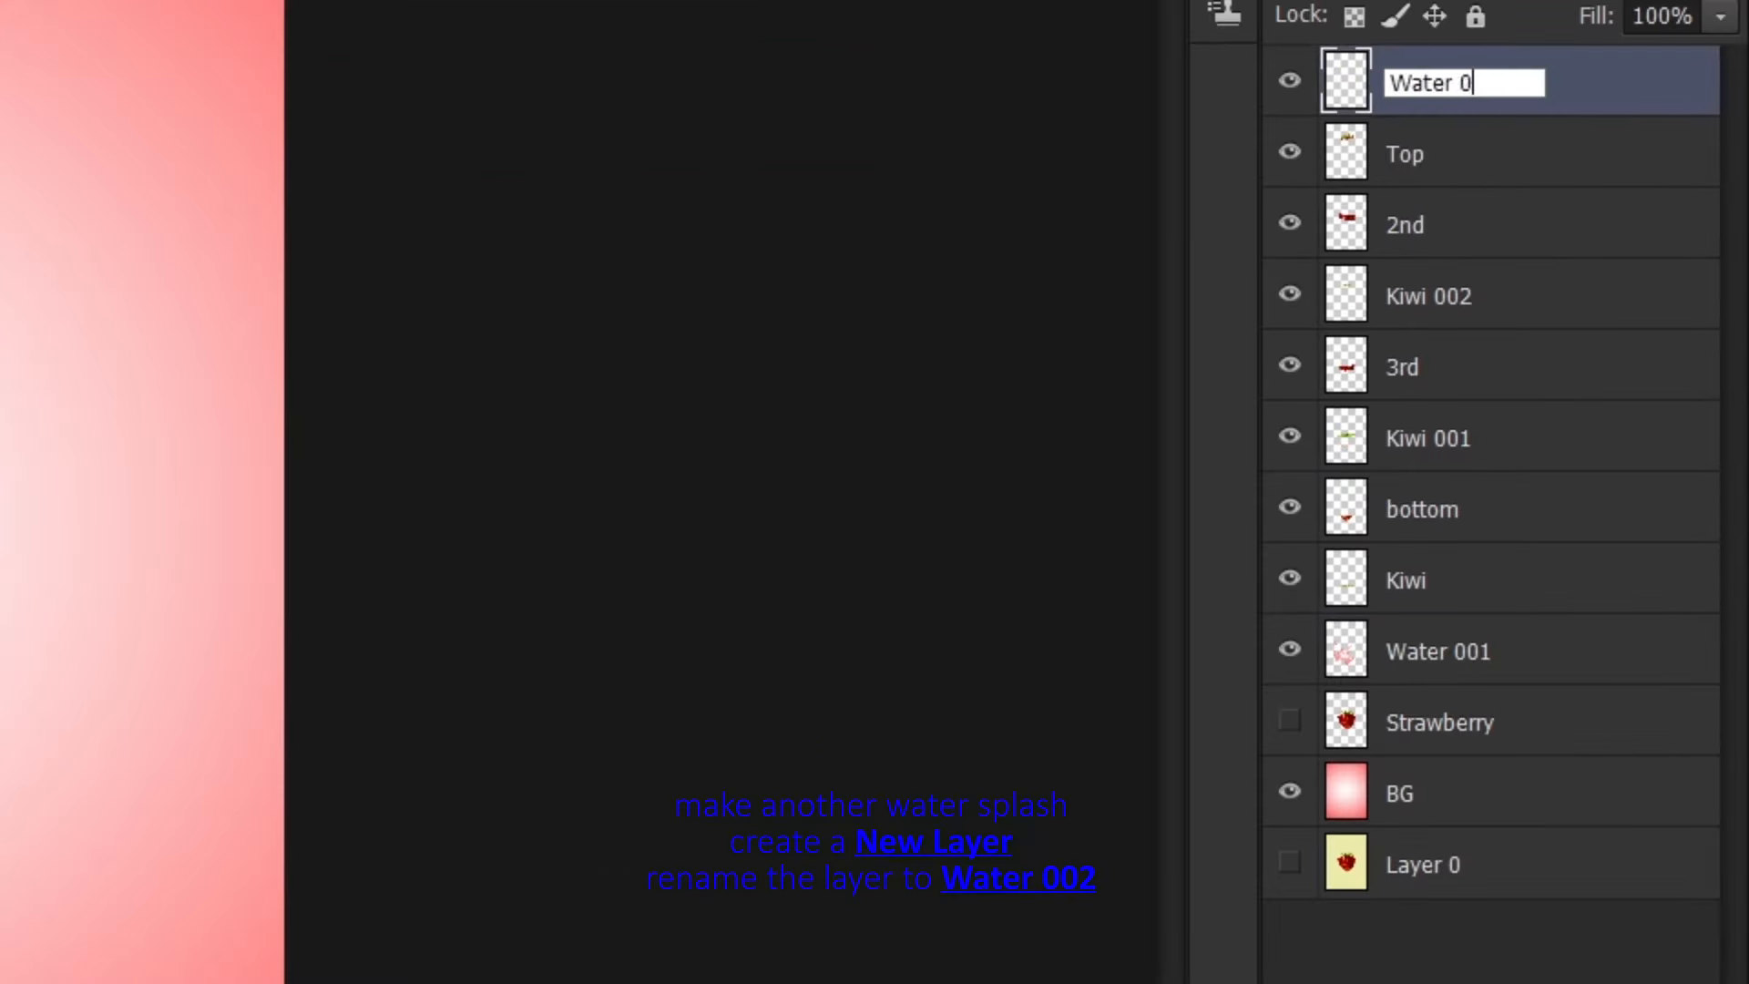
text(002)
key(Return)
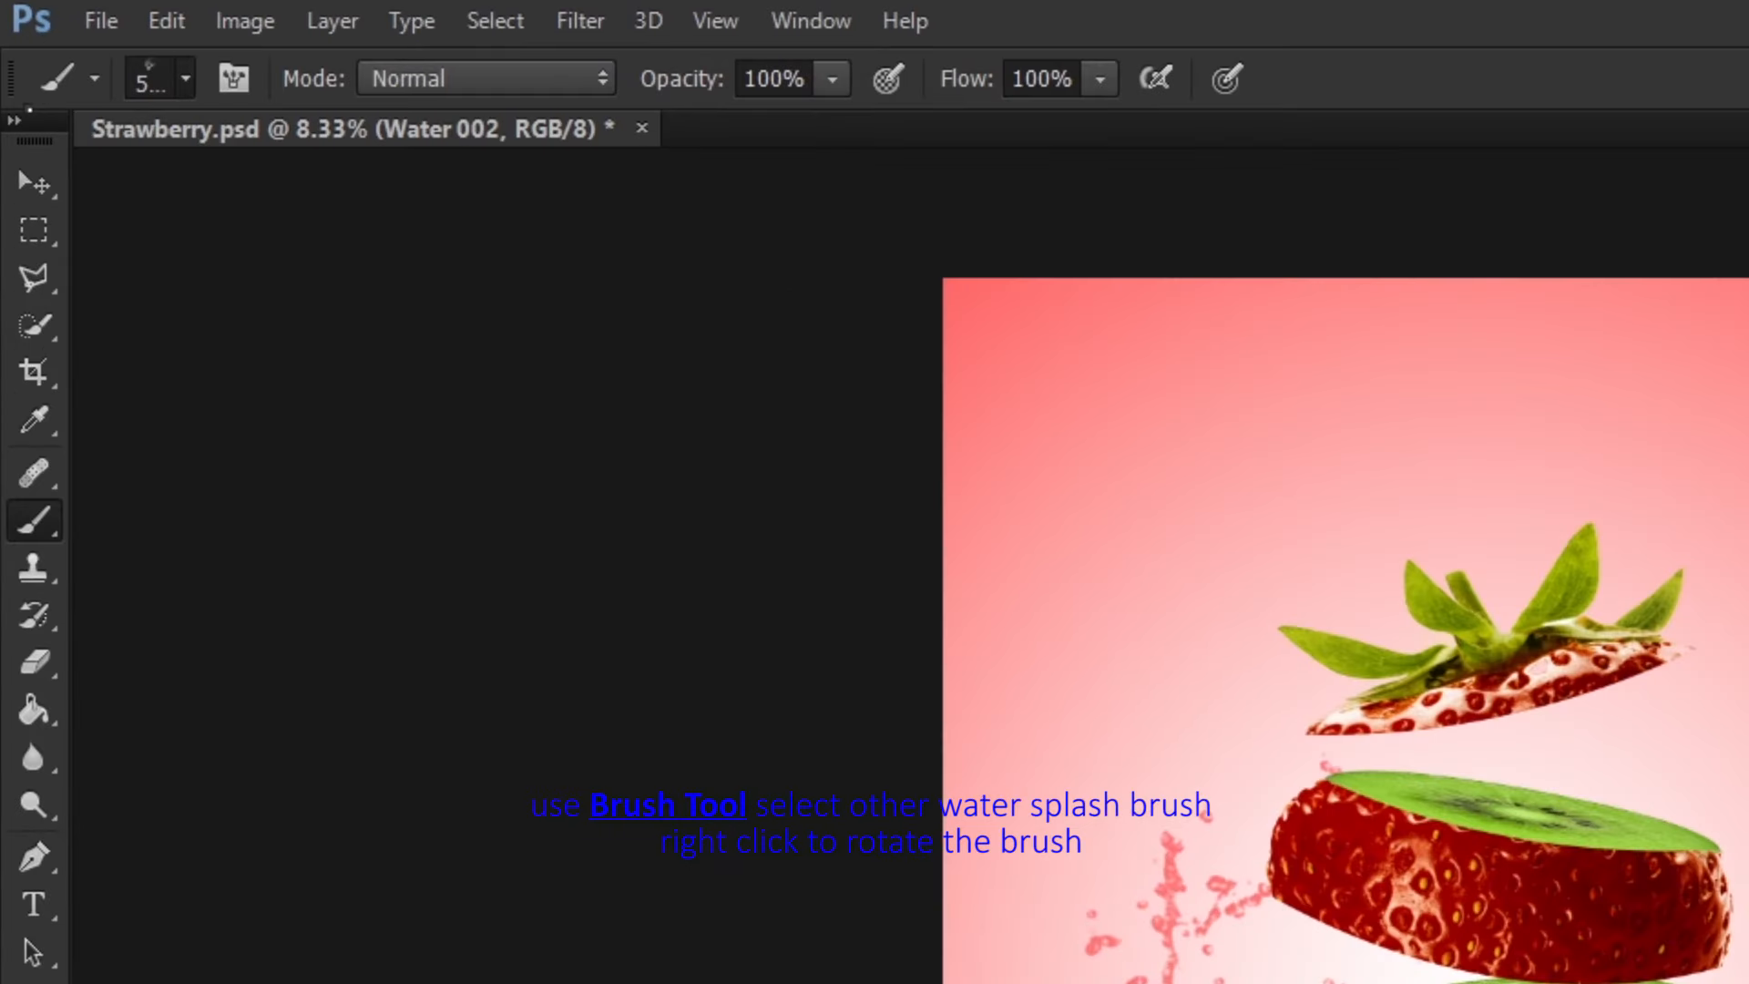
Choose the 352 px splash brush preset, rotate it, and stamp it at 3300 px over the strawberry's leafy top section.
click(93, 40)
double_click(600, 764)
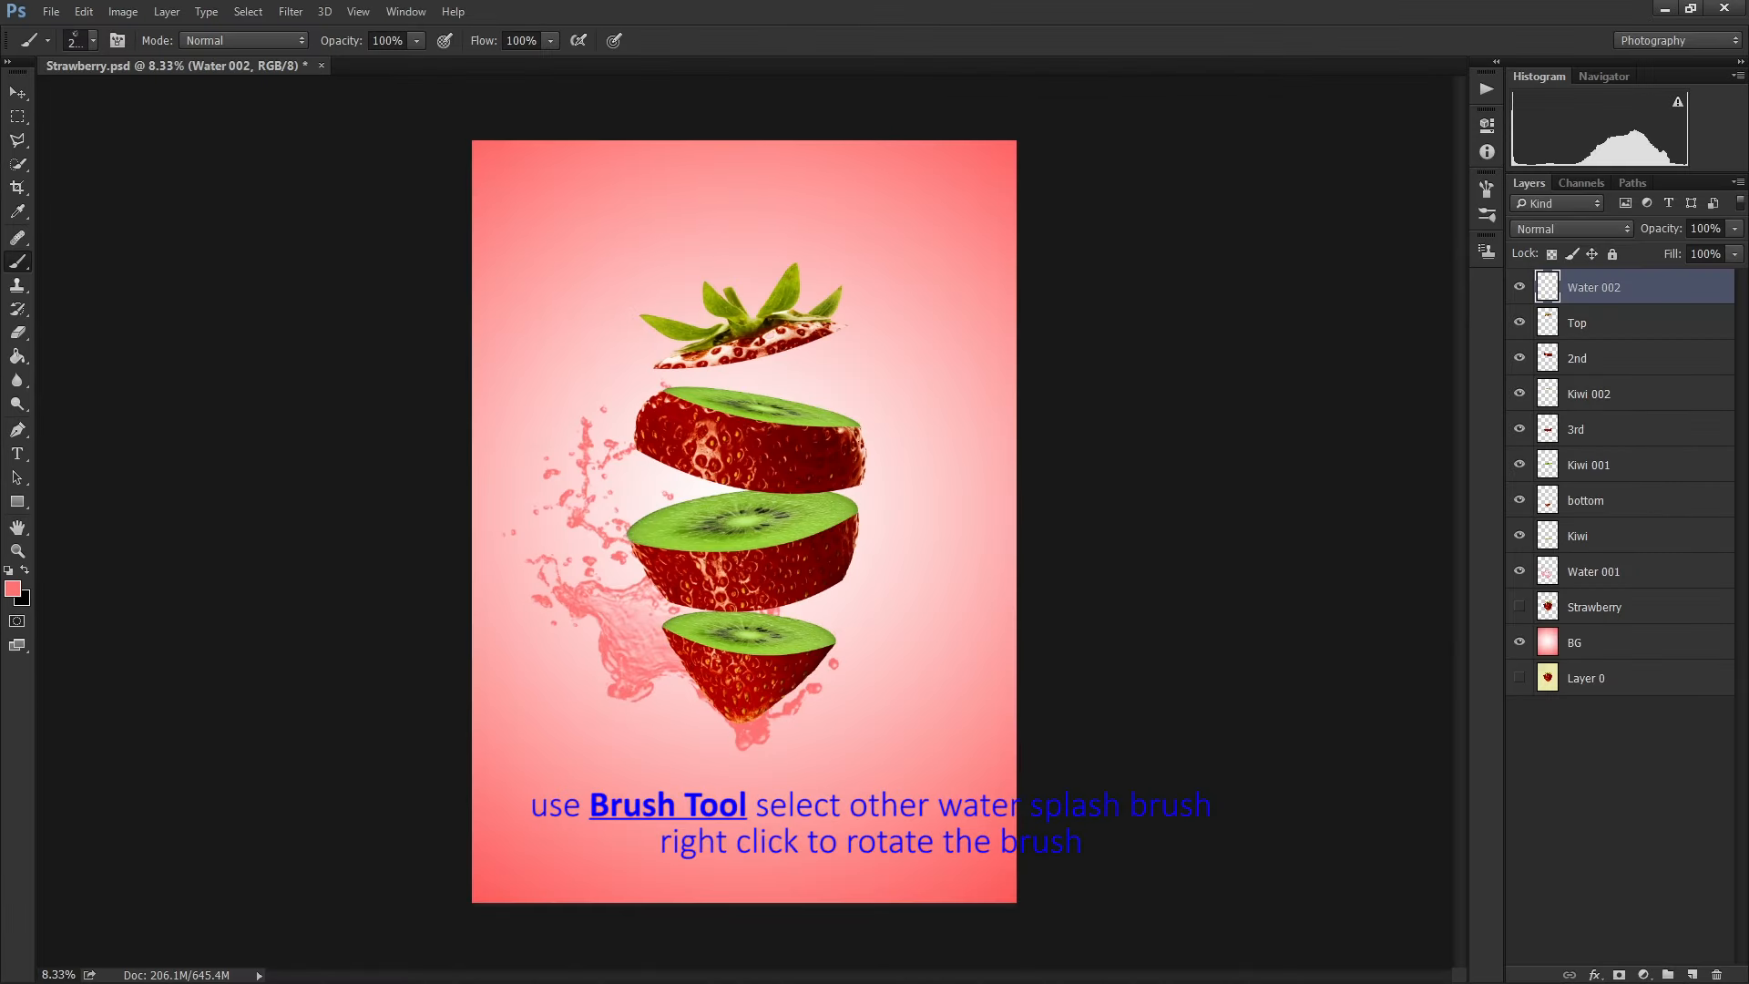
right_click(806, 326)
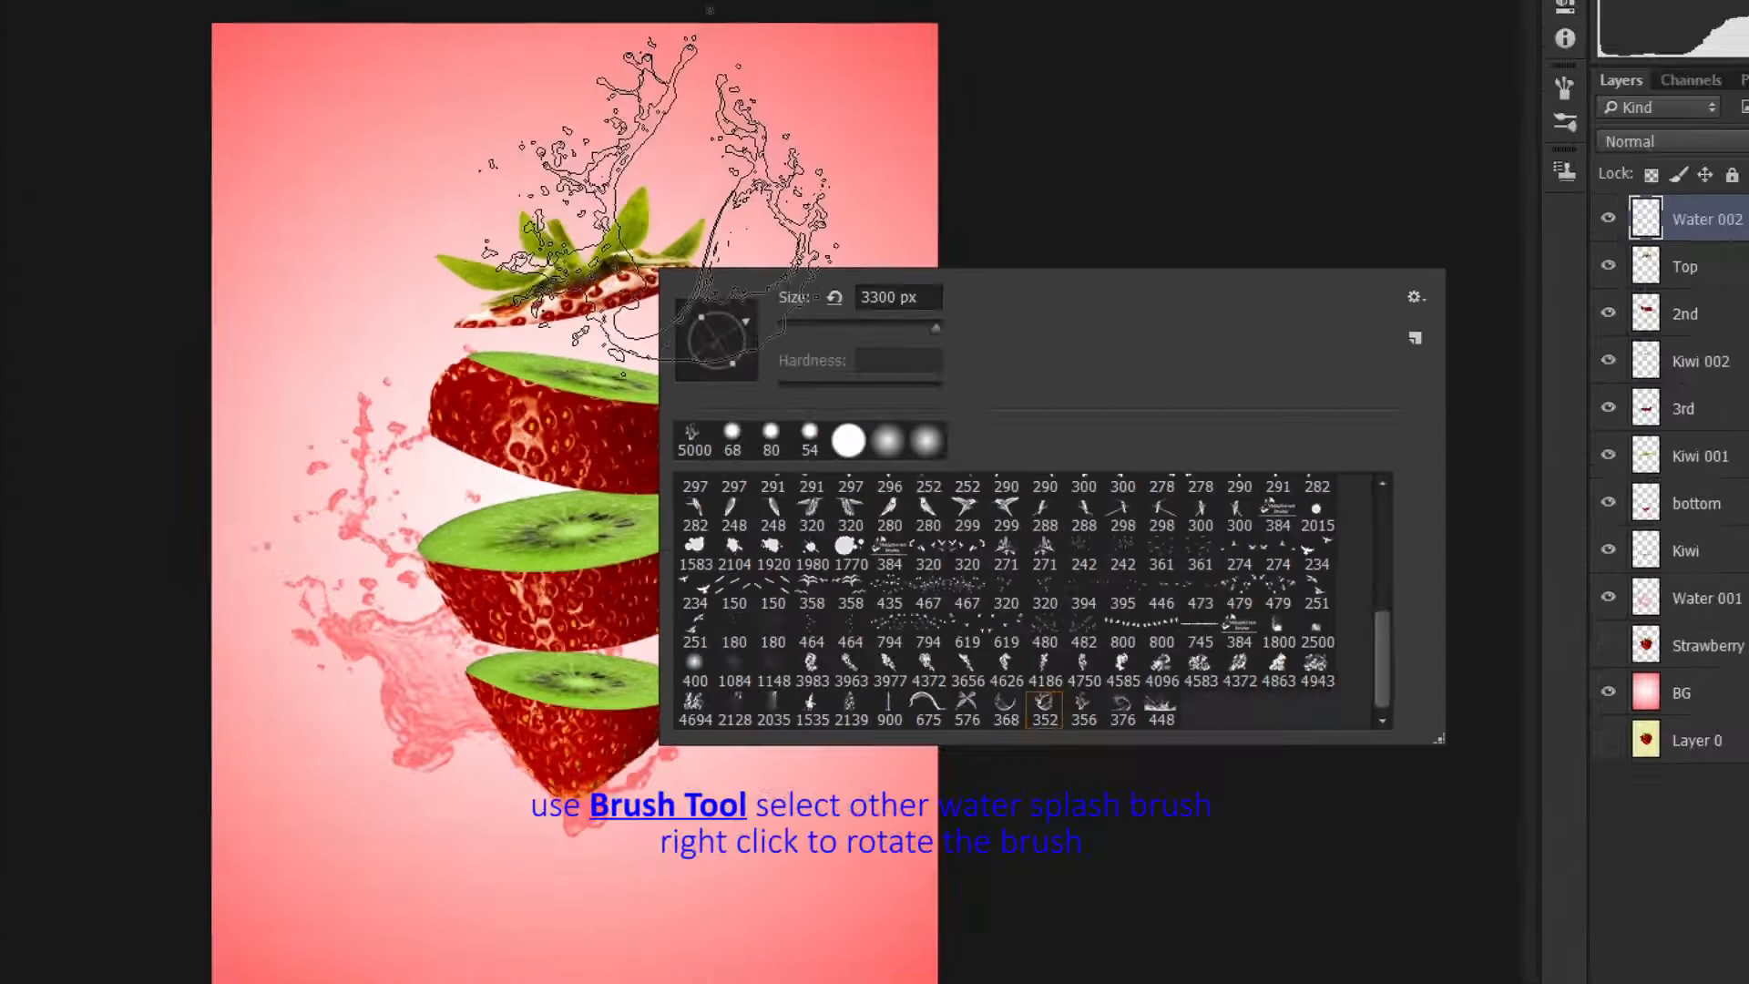
key(Return)
click(338, 112)
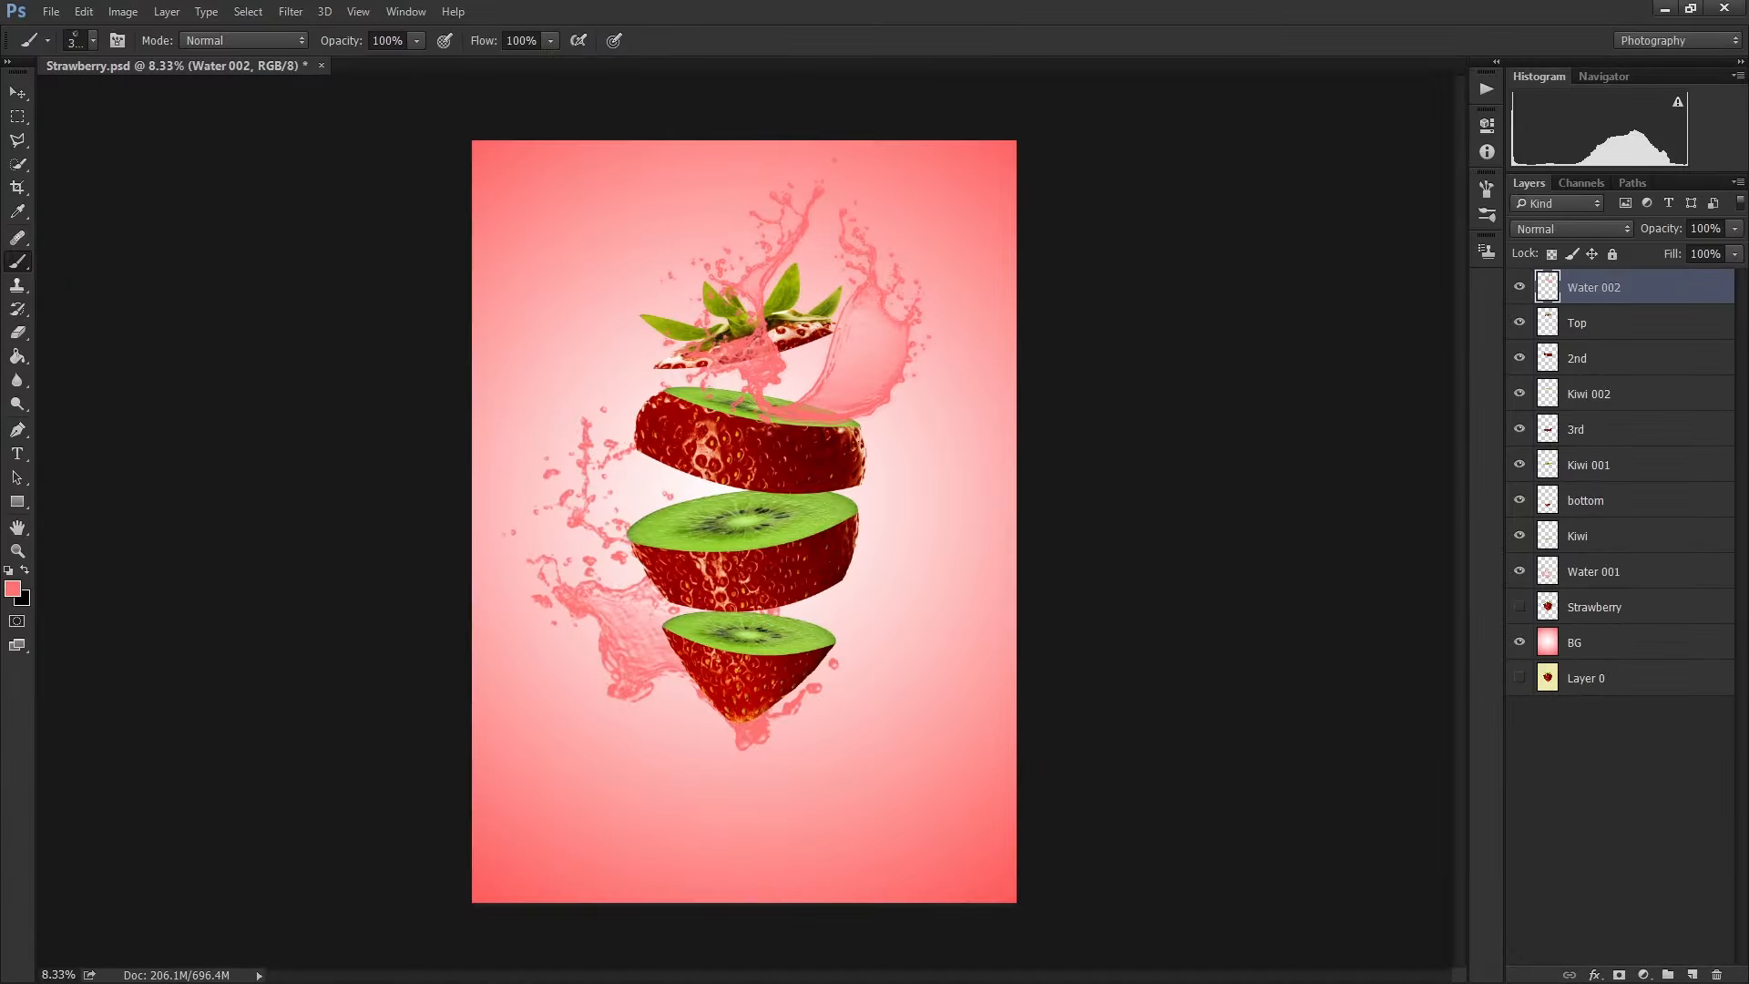
Erase the part of Water 002 that overlaps the Top section, using that layer's outline as the selection, and deselect.
click(1577, 322)
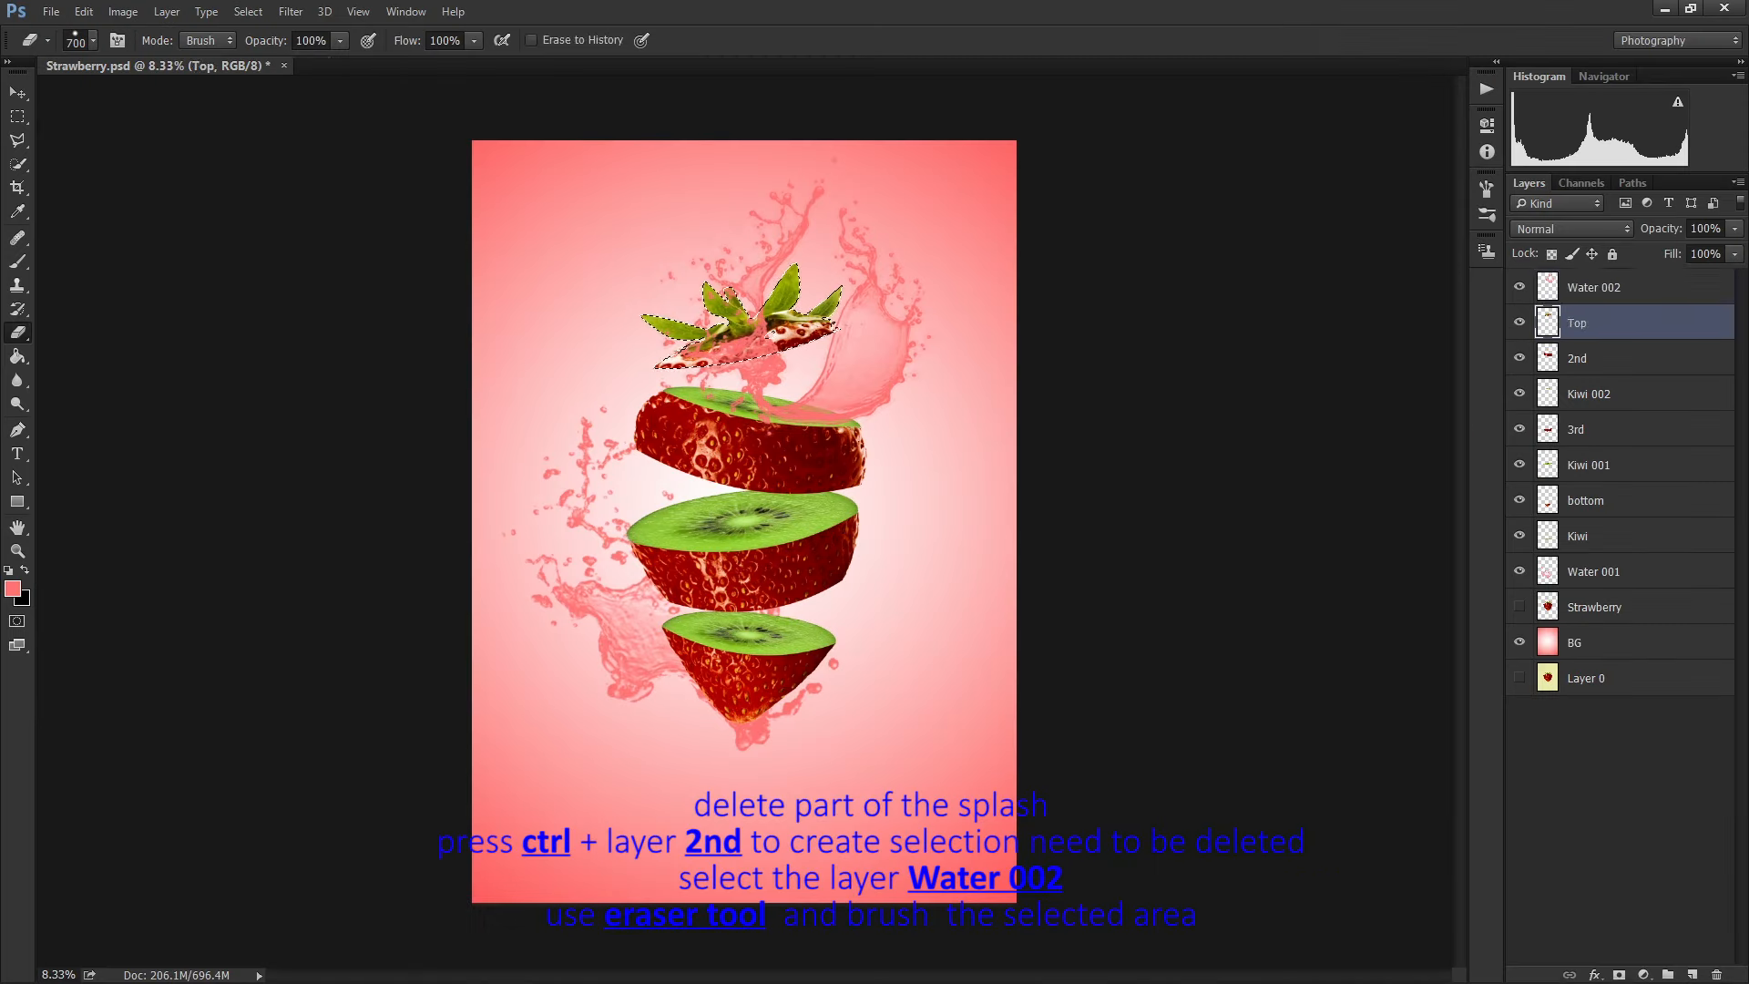
click(1439, 83)
ctrl+click(1346, 152)
click(247, 11)
click(275, 57)
Choose an arched water splash brush, enlarge it, and stamp it across the 3rd section's kiwi face on Water 002.
key(b)
click(92, 40)
double_click(213, 383)
key(bracketright)
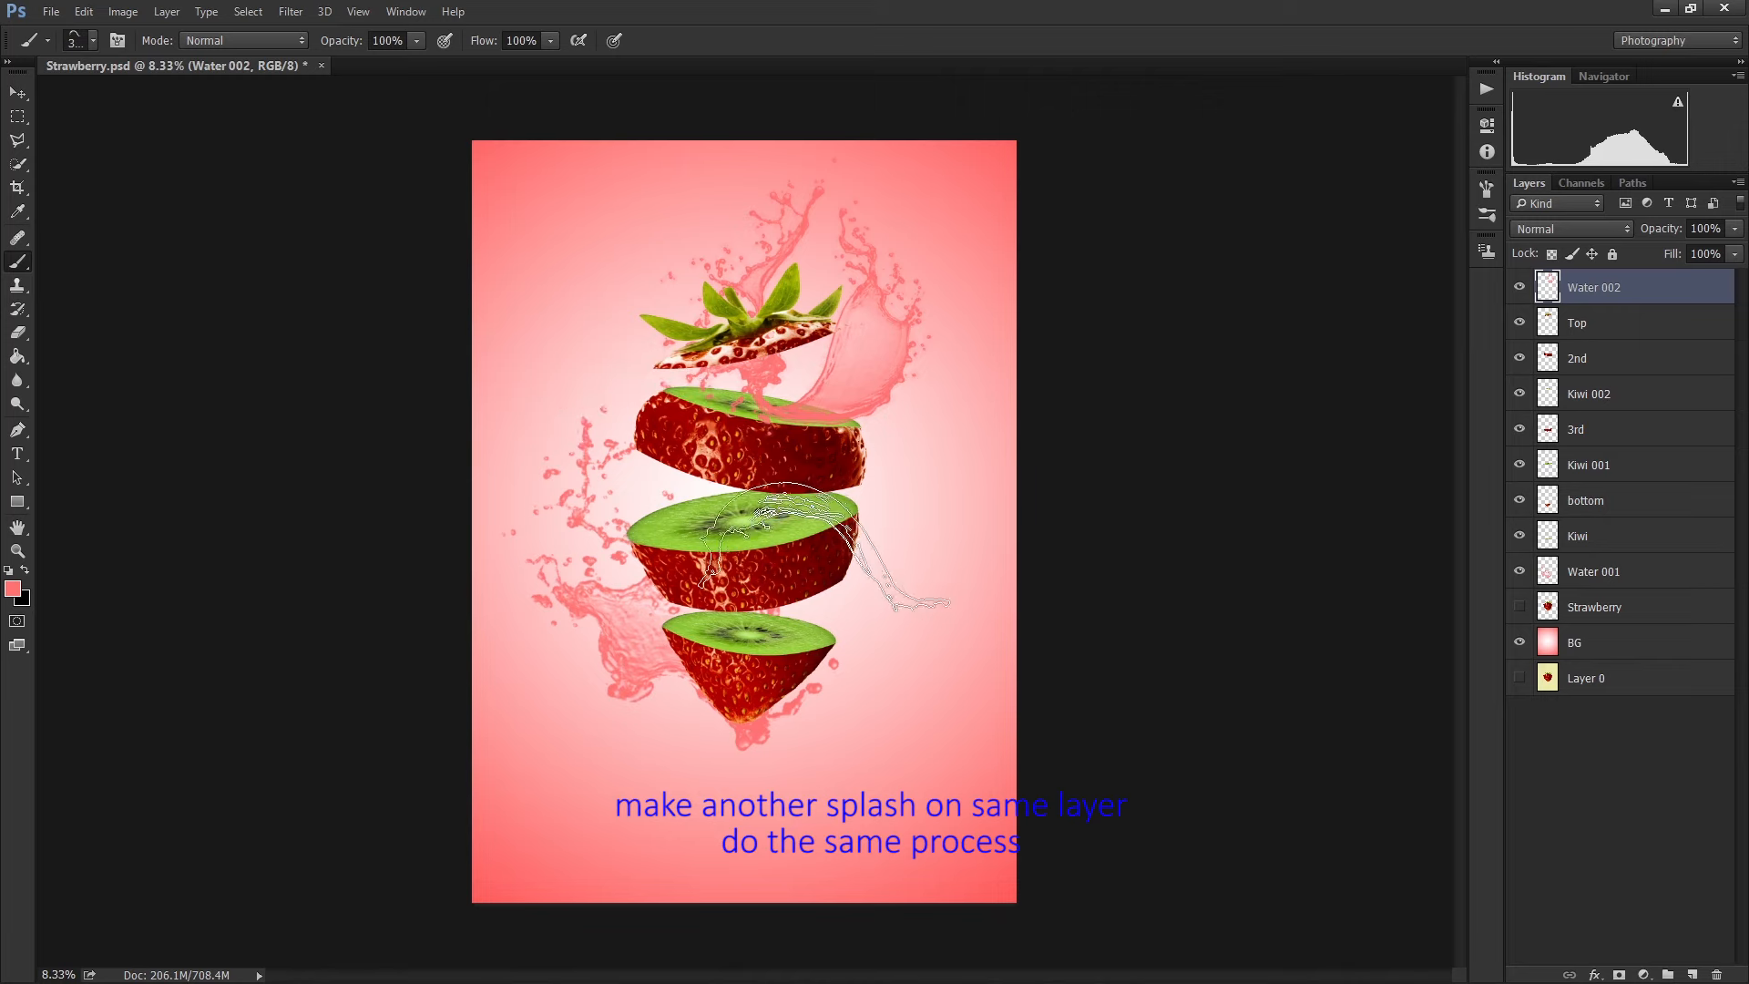
click(829, 541)
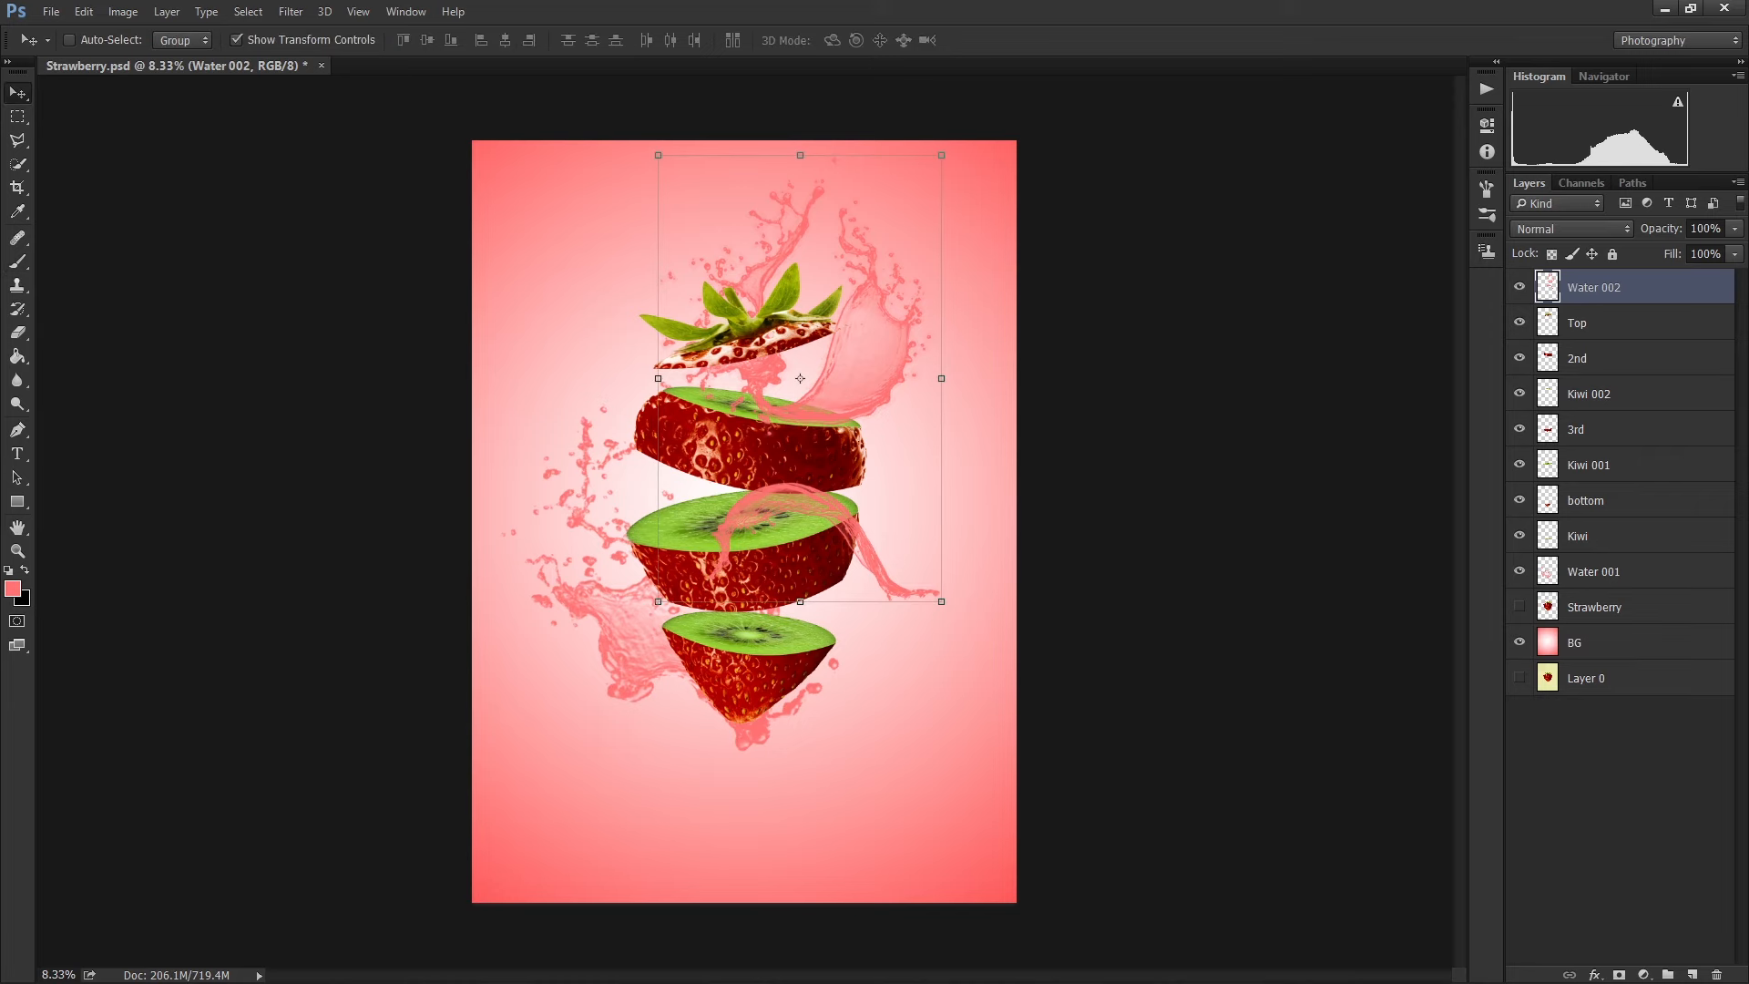
Erase the part of Water 002 that overlaps the 2nd section, using that layer's outline as the selection, and deselect.
click(1603, 358)
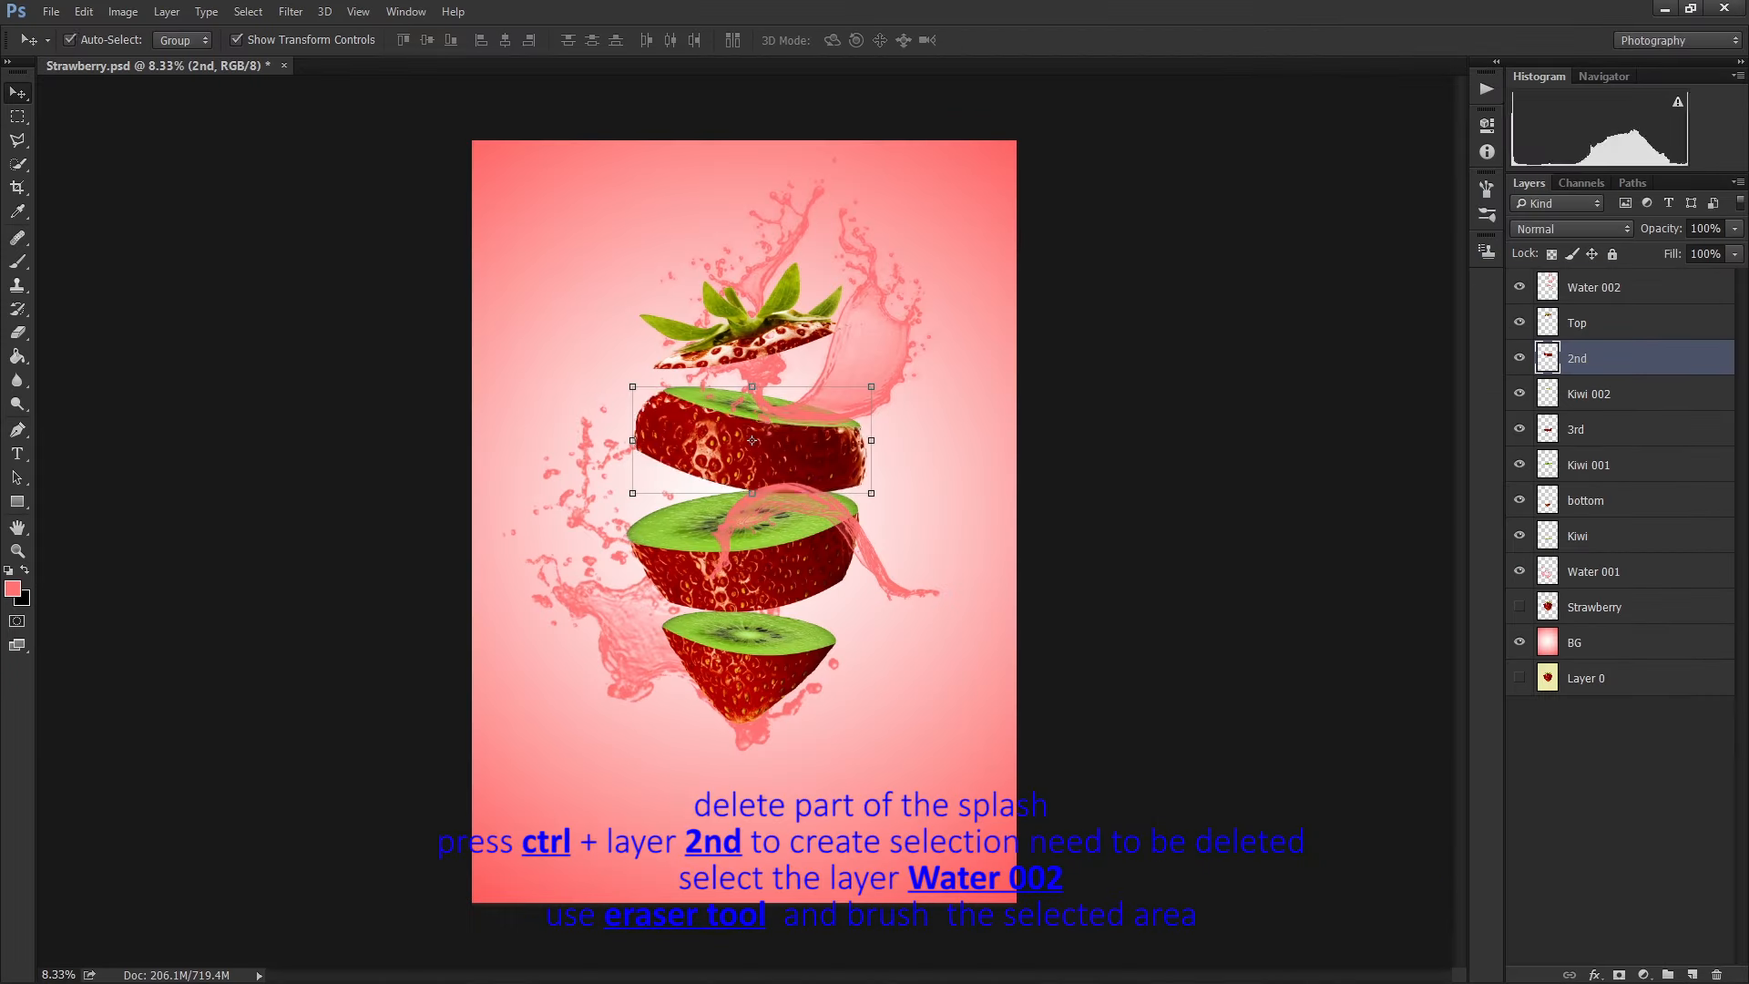
ctrl+click(1547, 358)
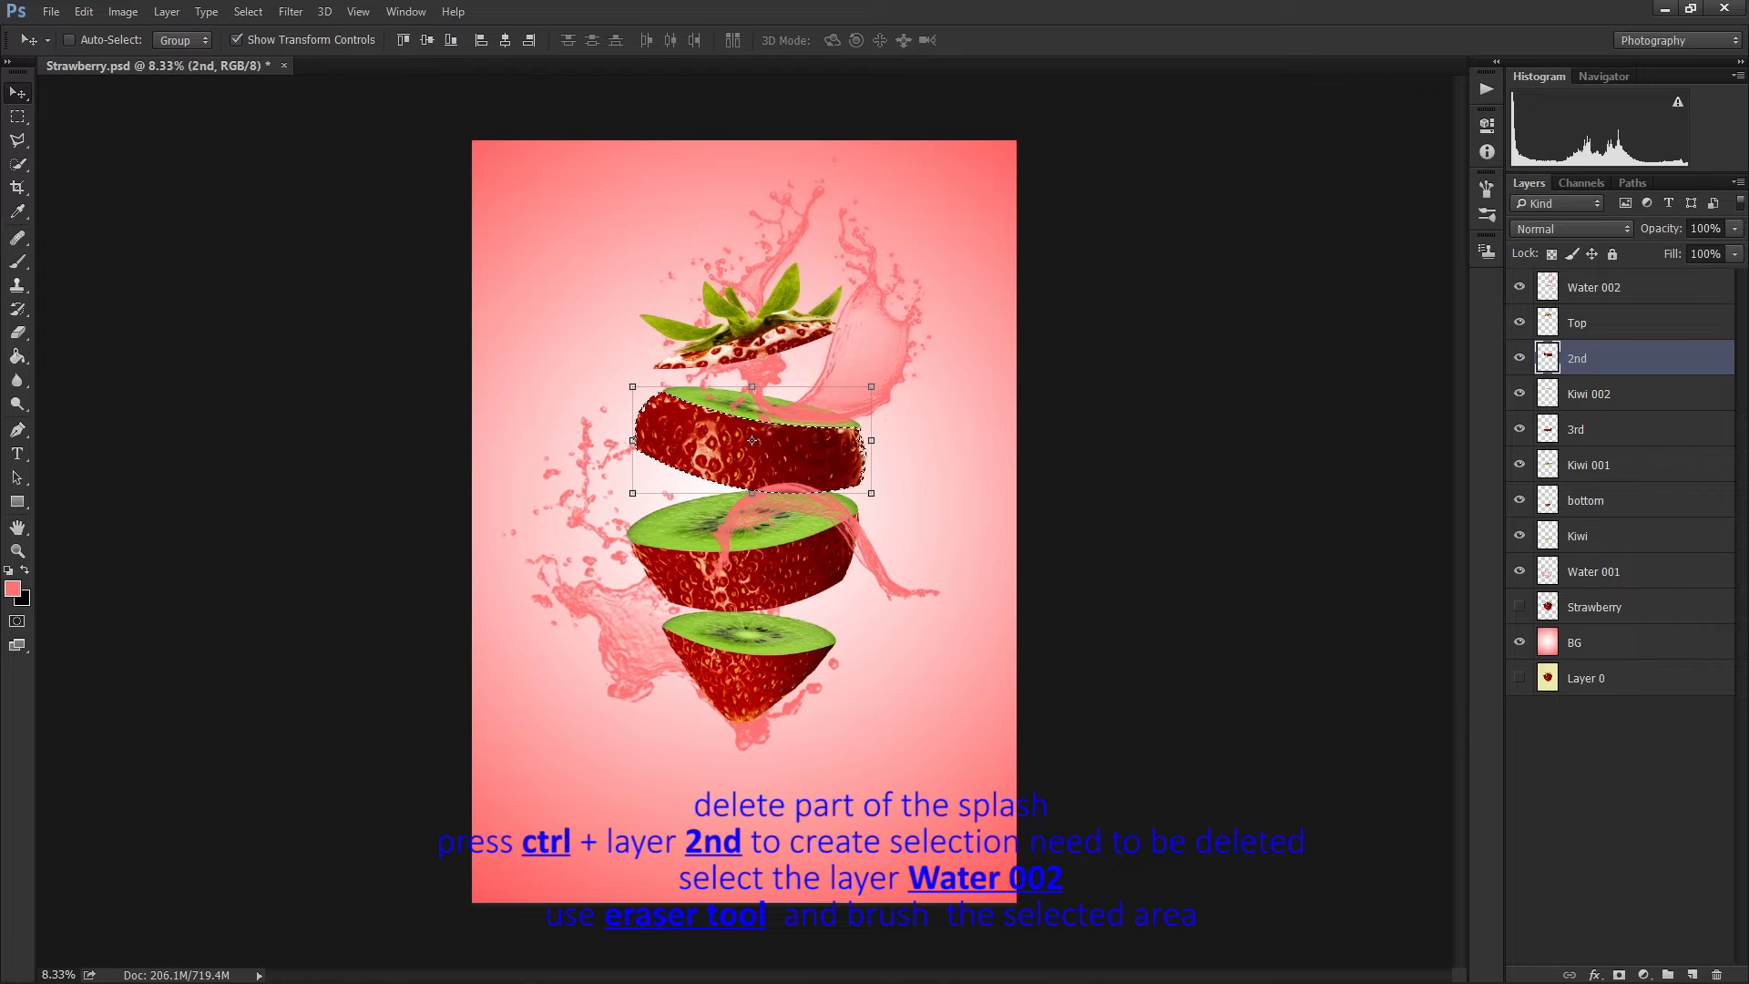
click(1604, 287)
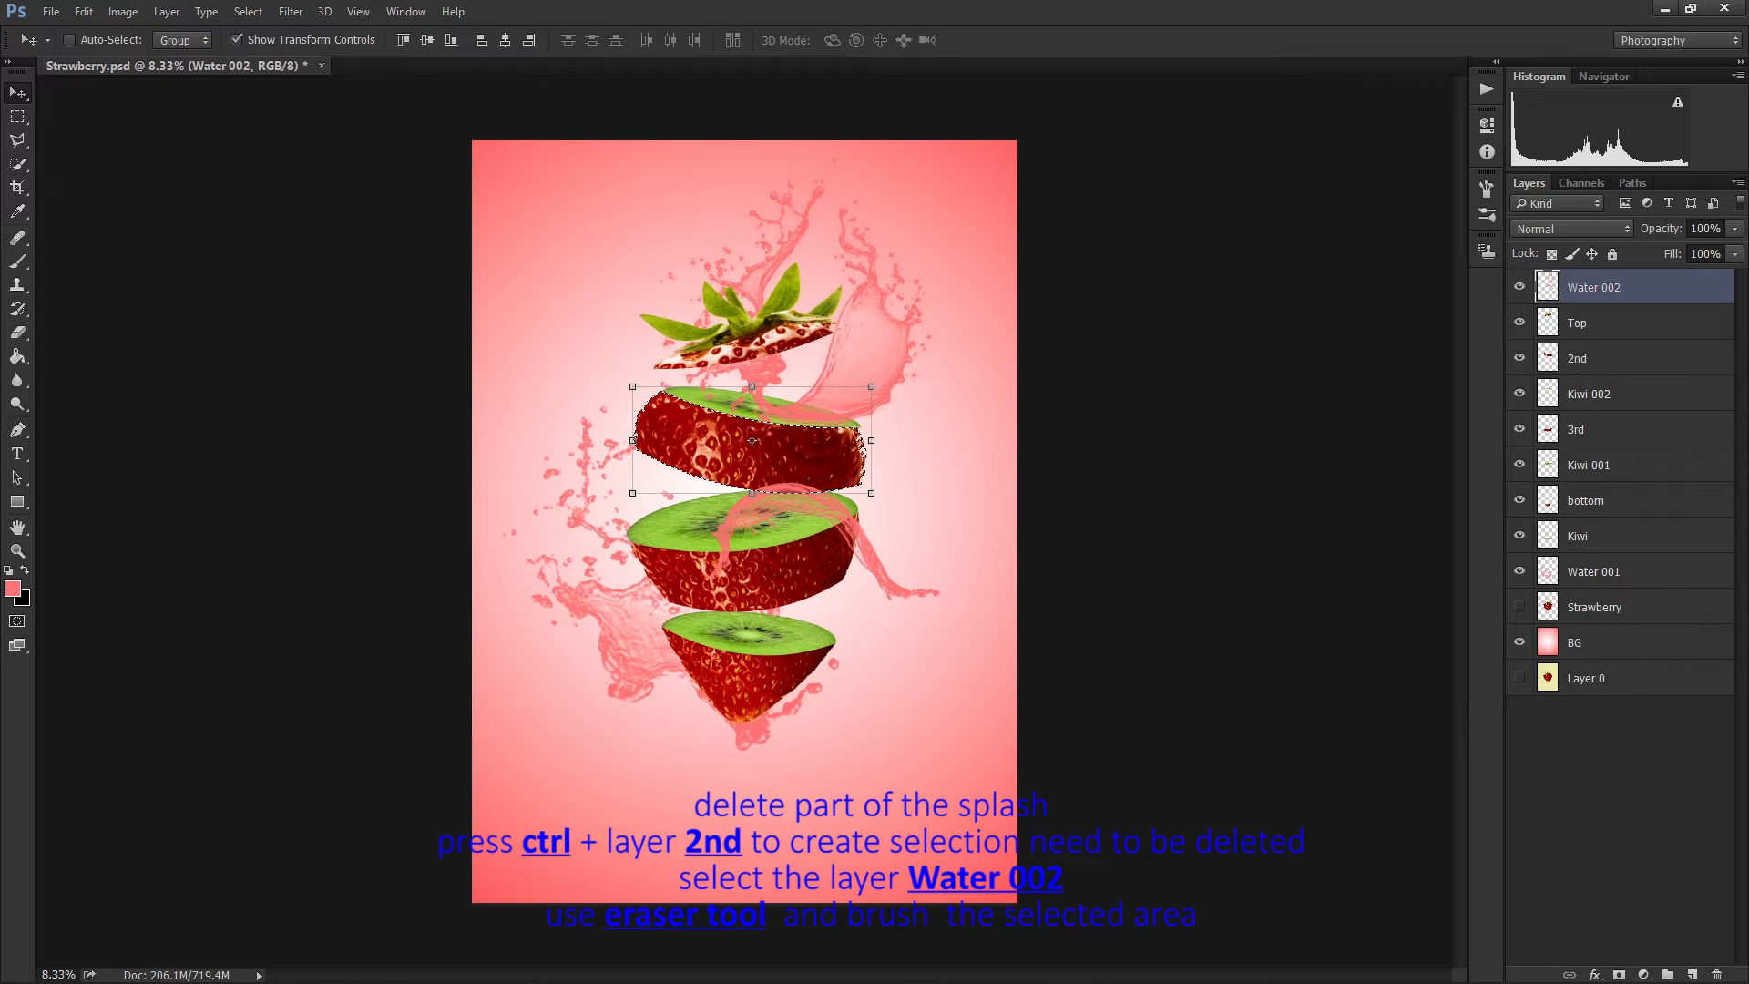
key(e)
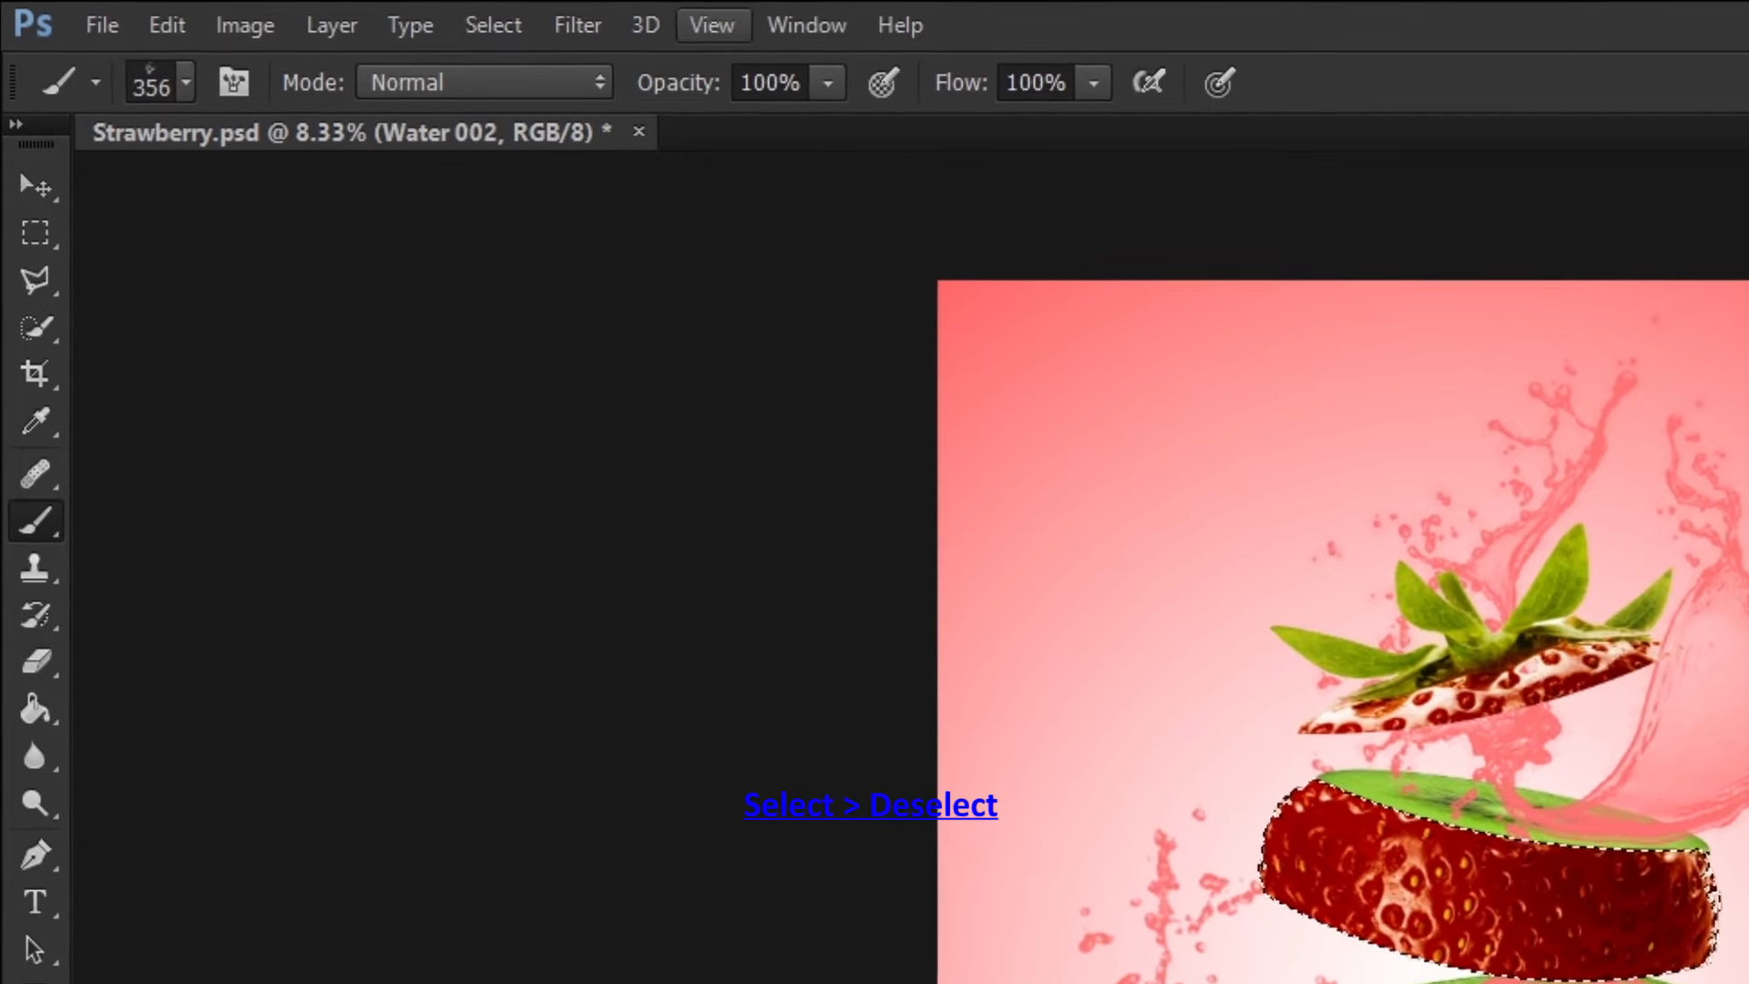
click(248, 11)
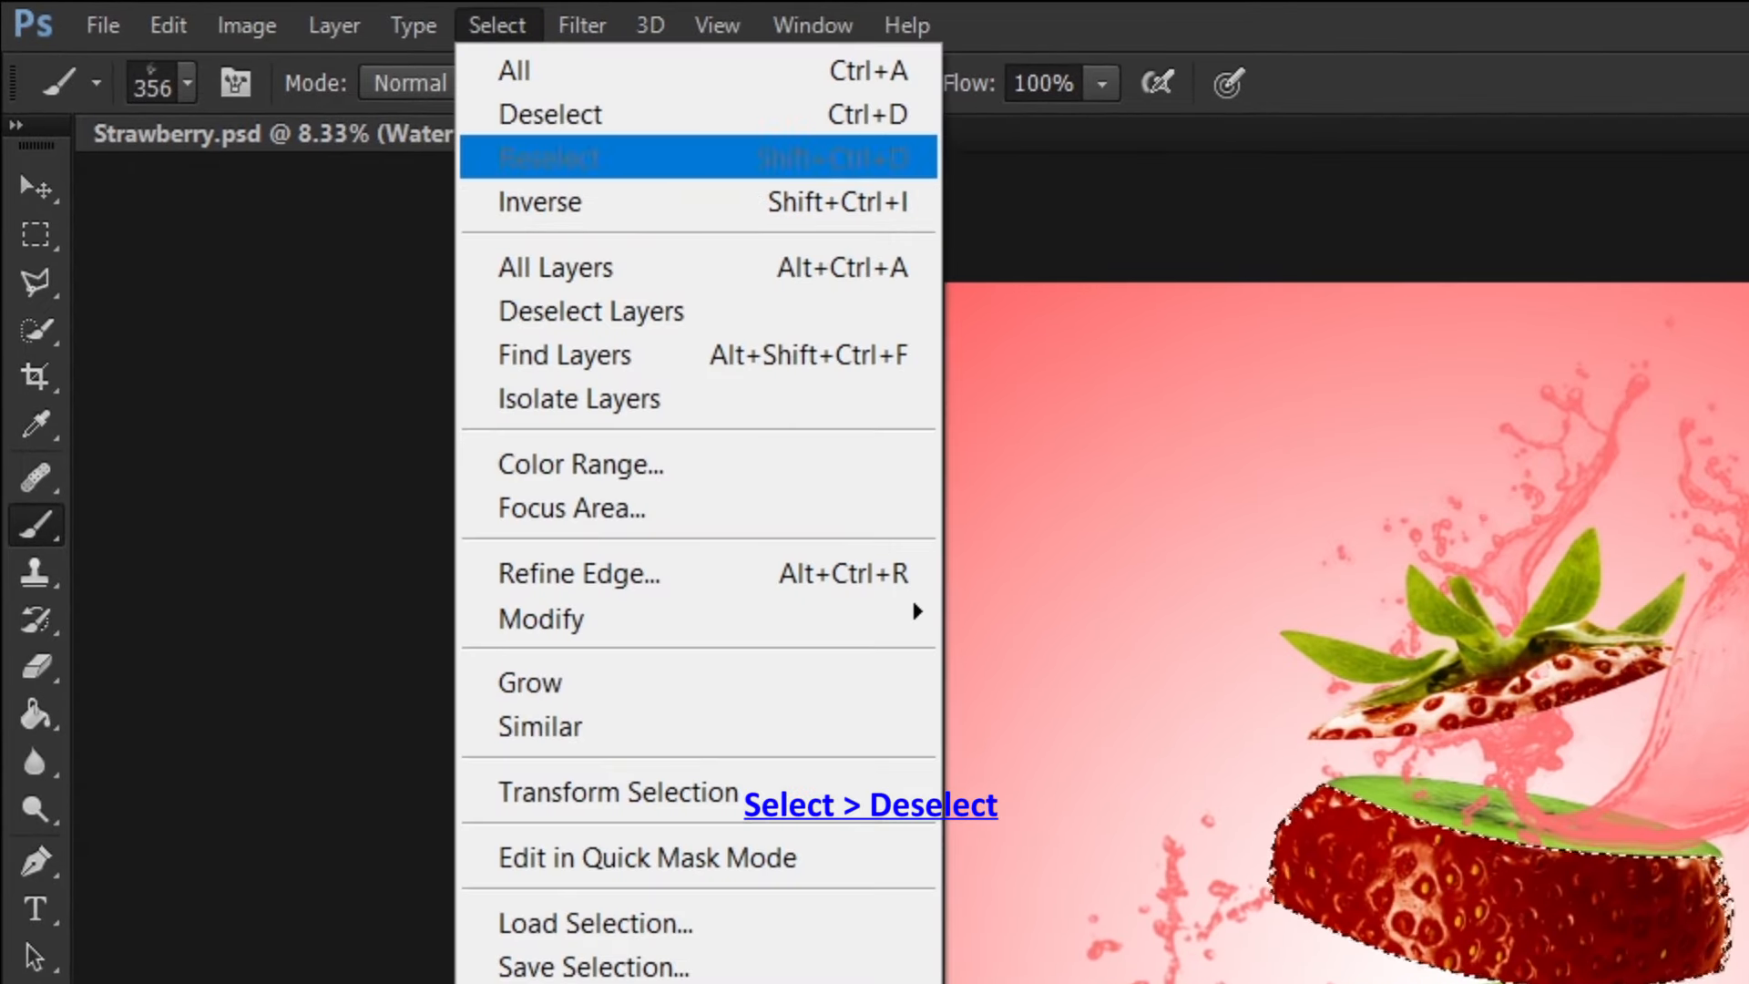
click(550, 113)
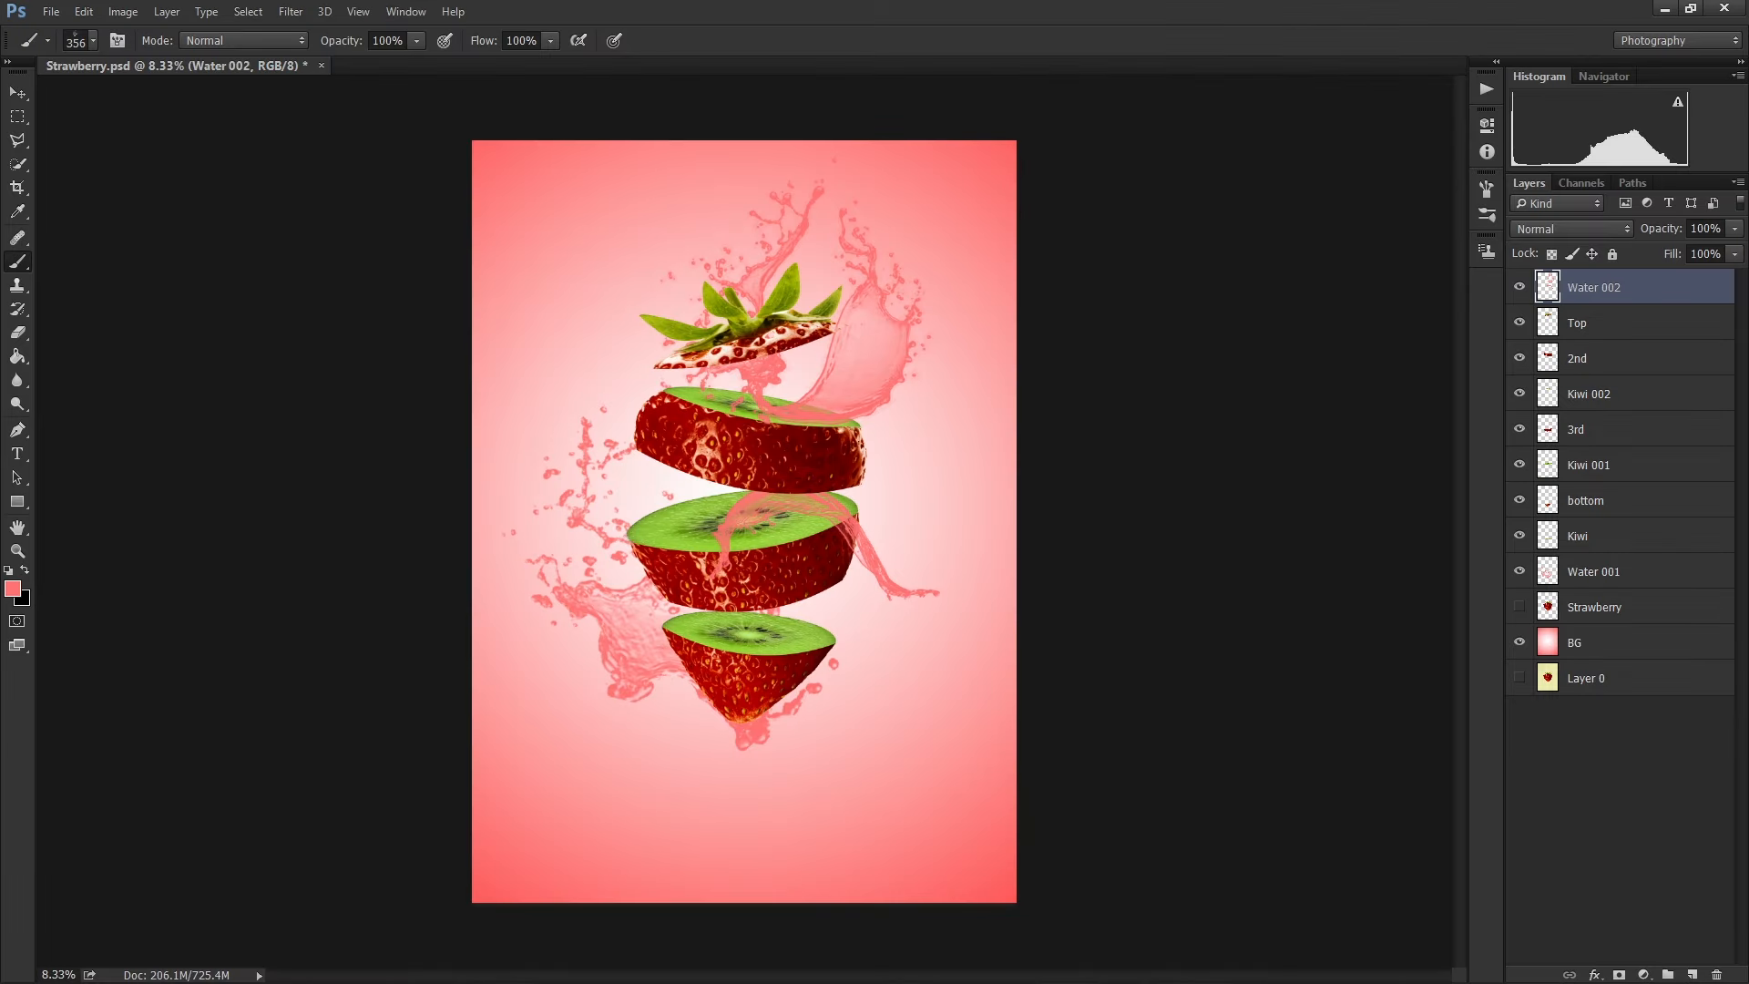
Save a JPEG copy of the artwork as Strawberry Done 01 with the default JPEG options.
click(51, 12)
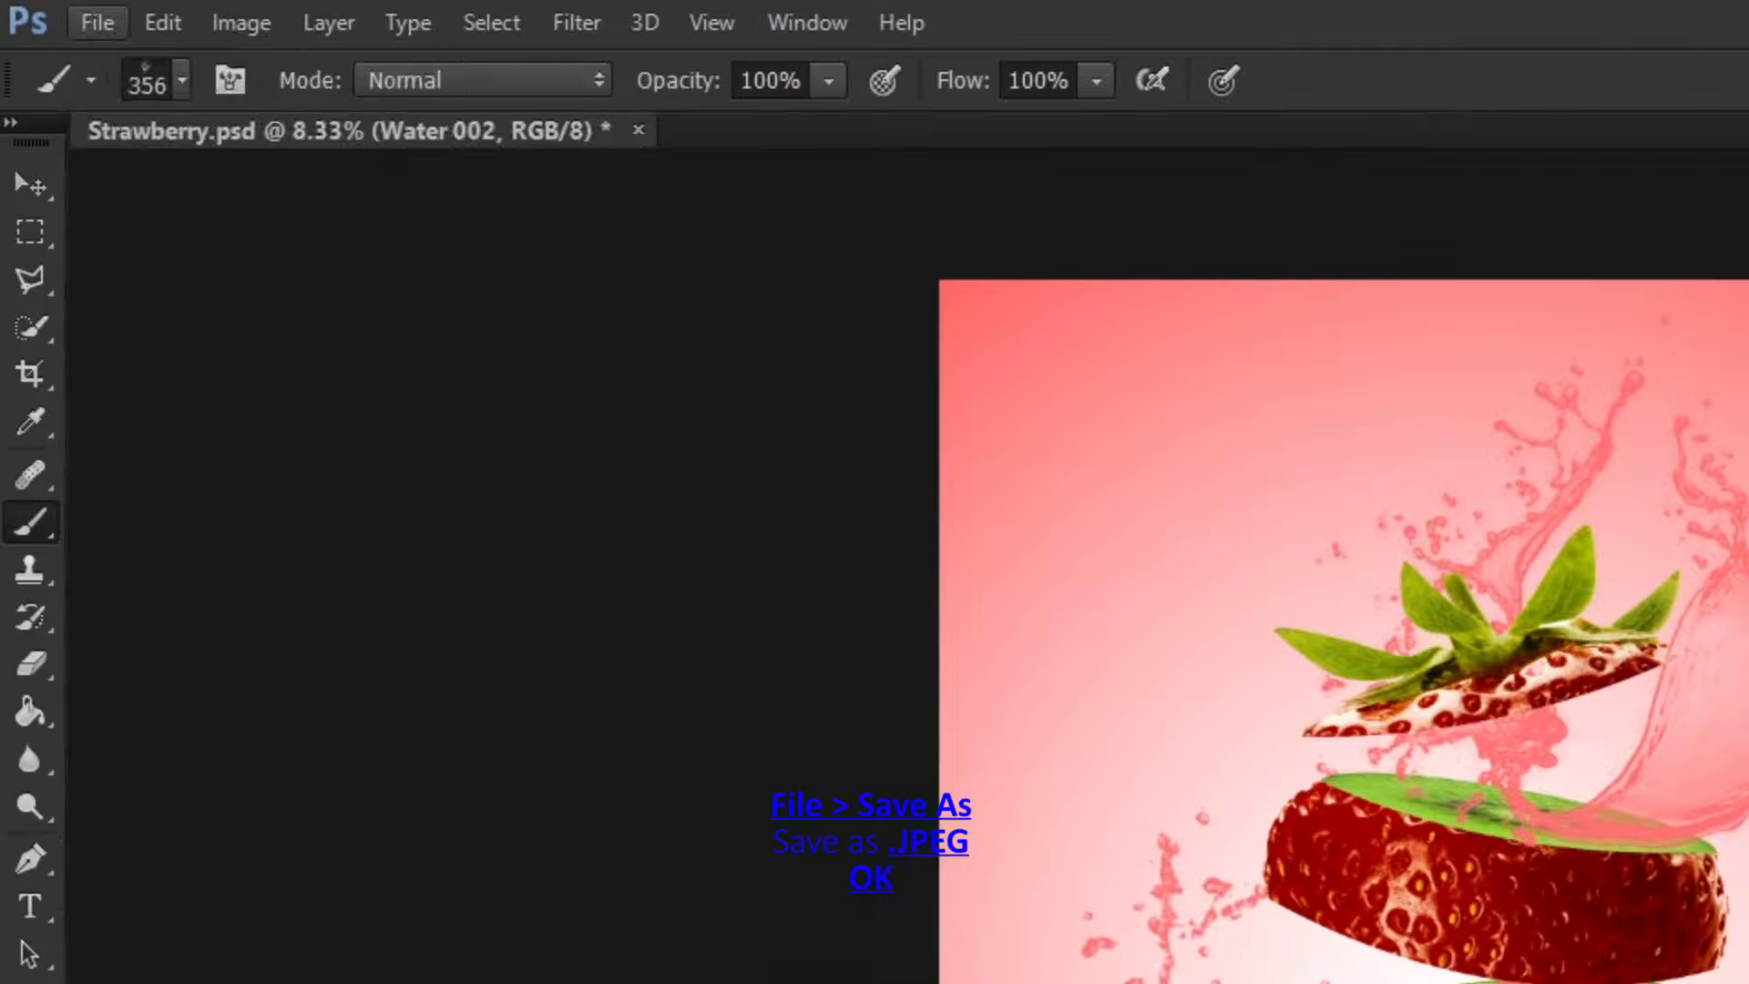
click(85, 384)
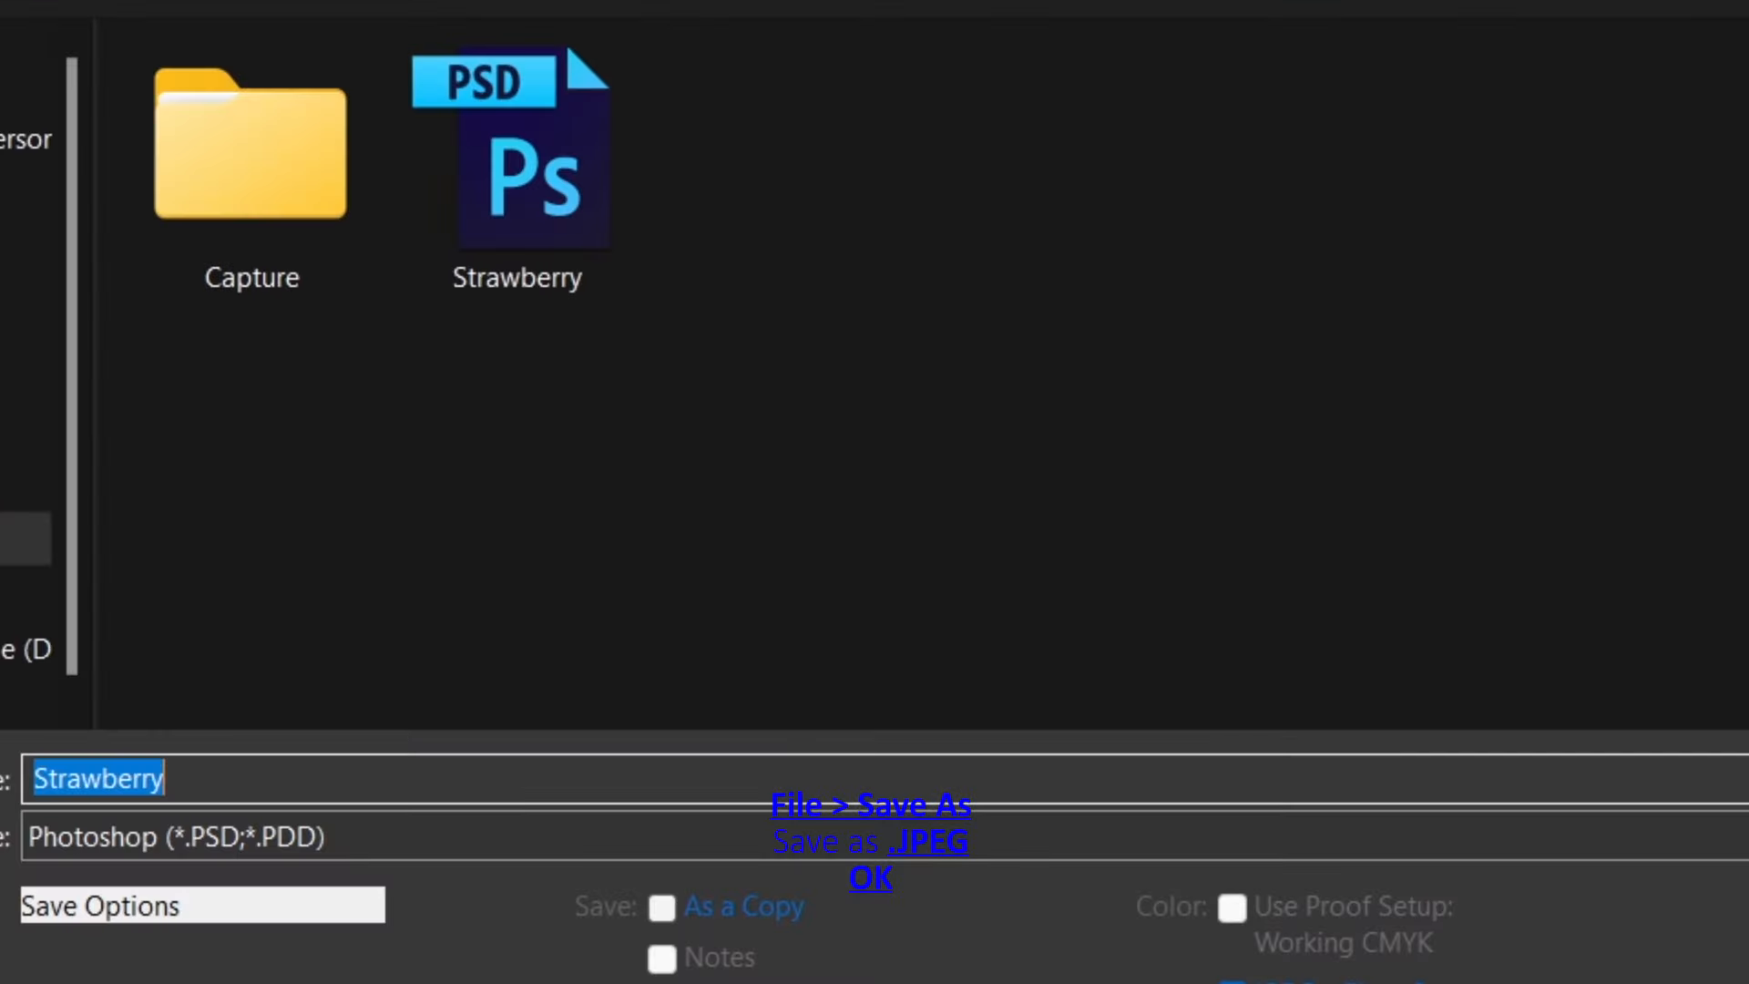
key(End)
text(Done)
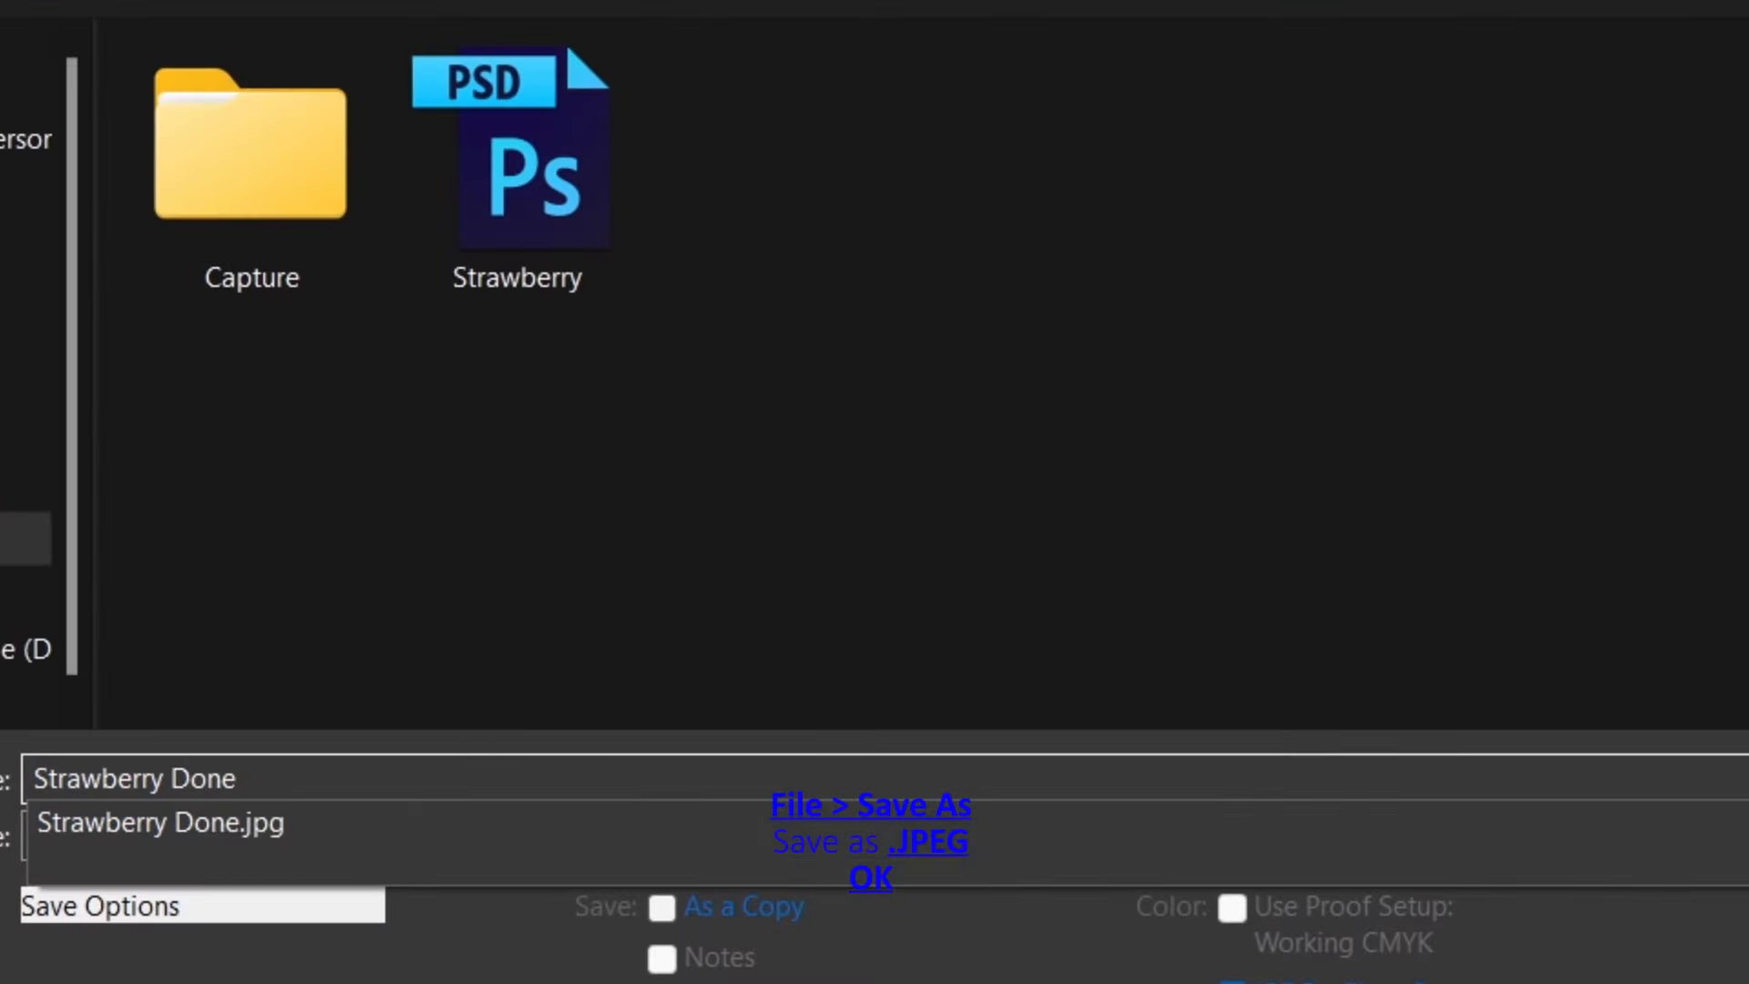
text( 01)
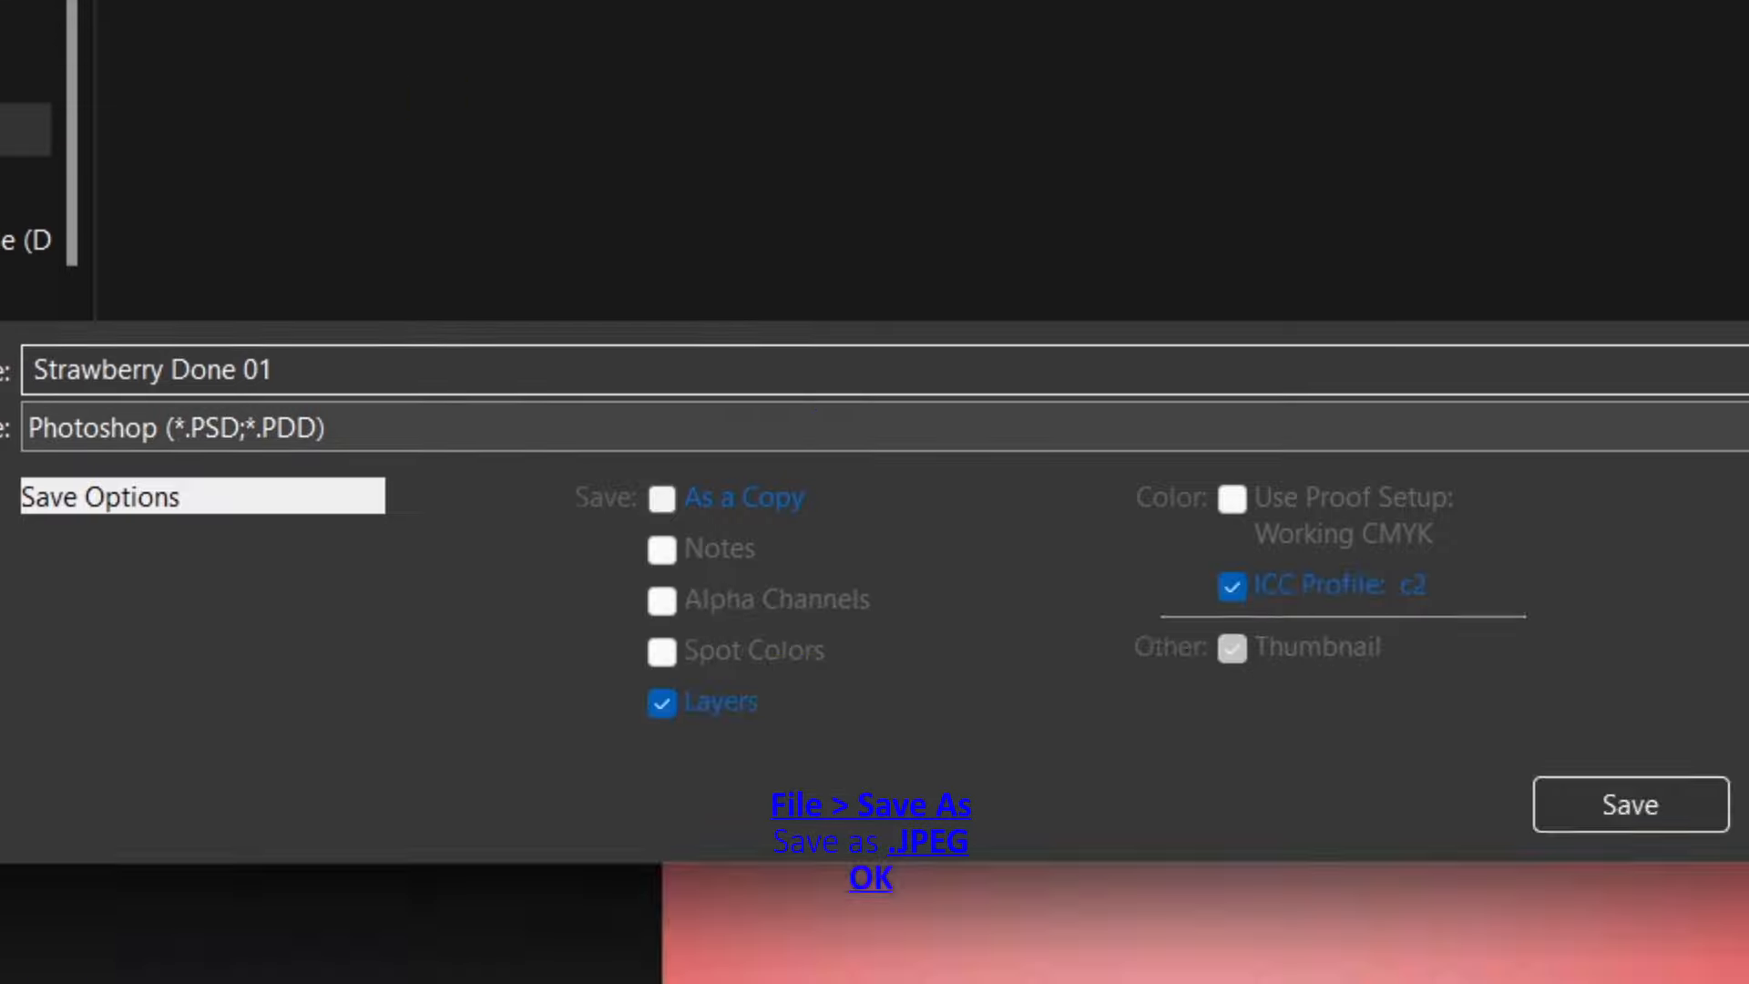
click(173, 836)
click(166, 801)
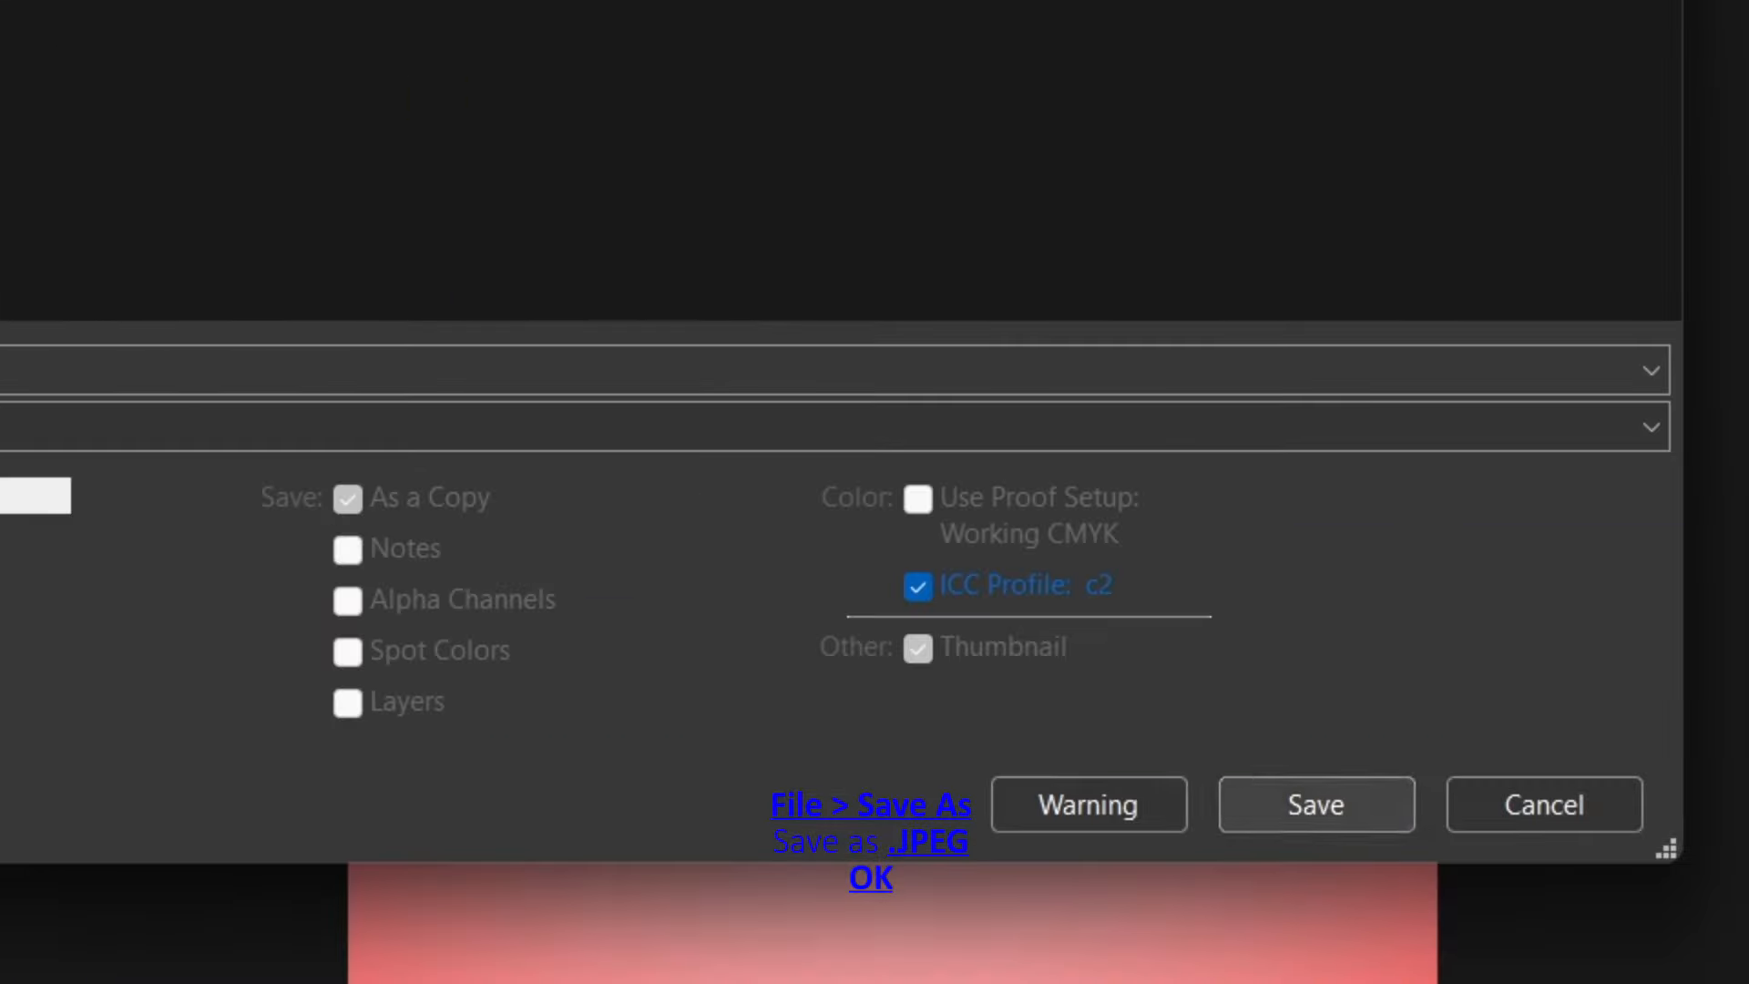
key(Return)
key(Return)
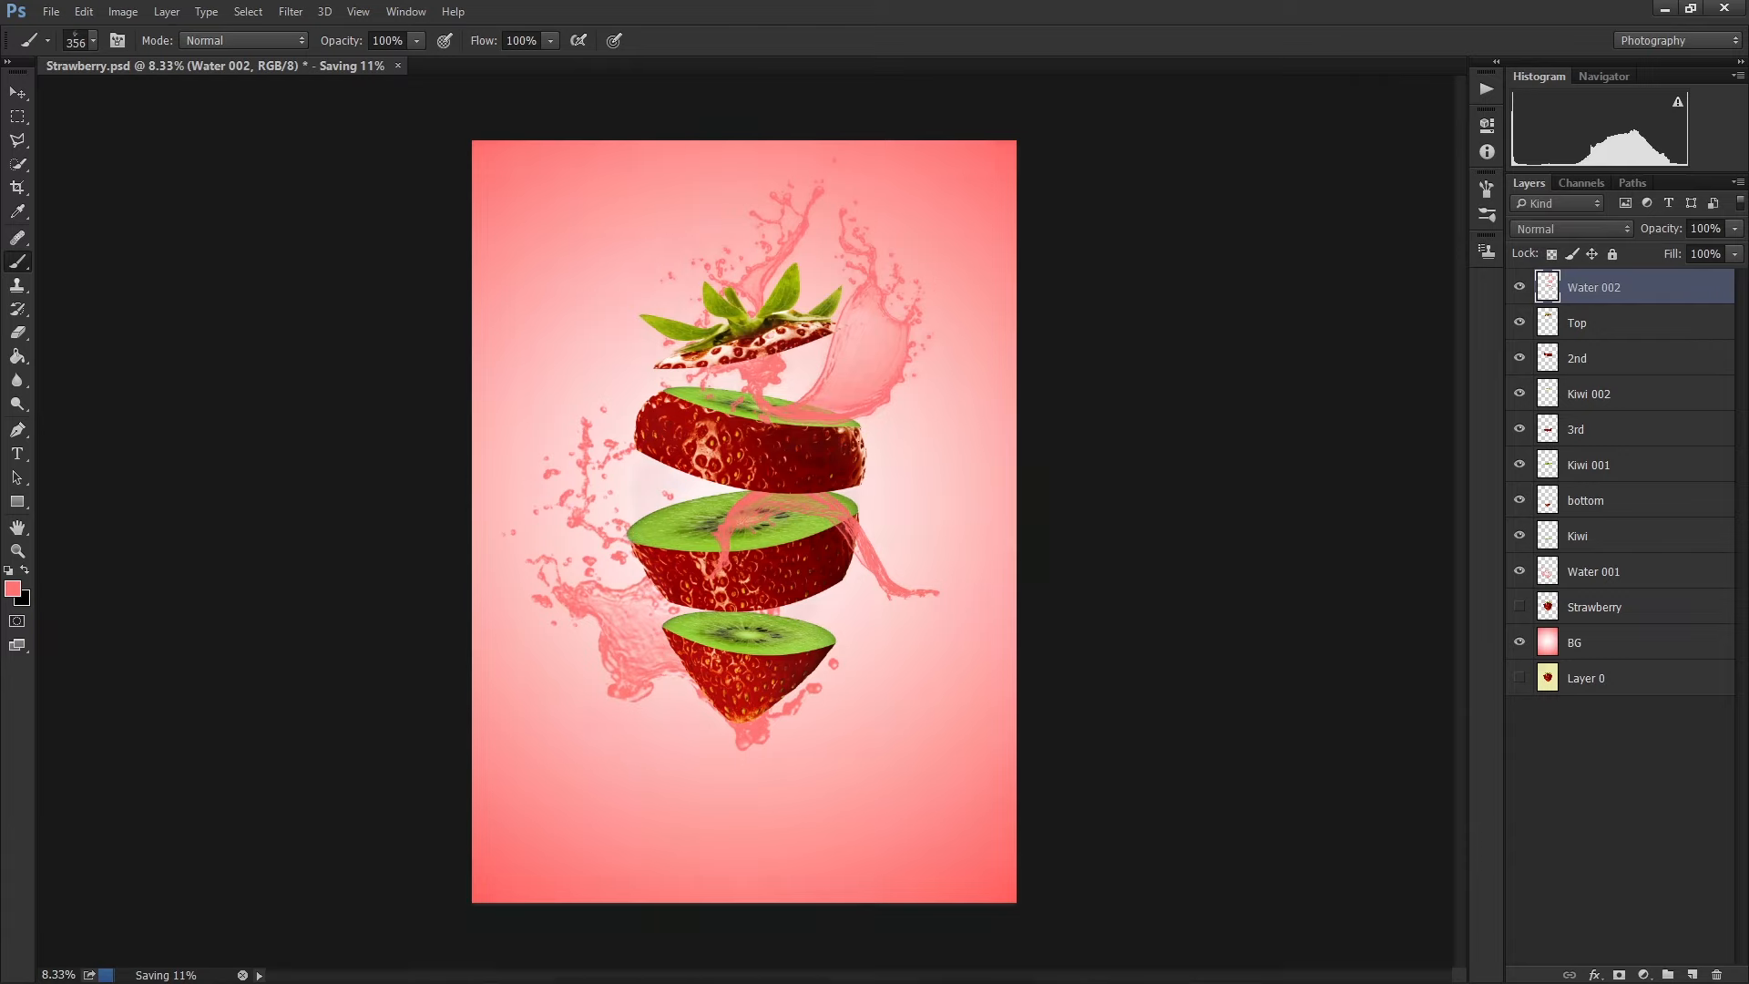